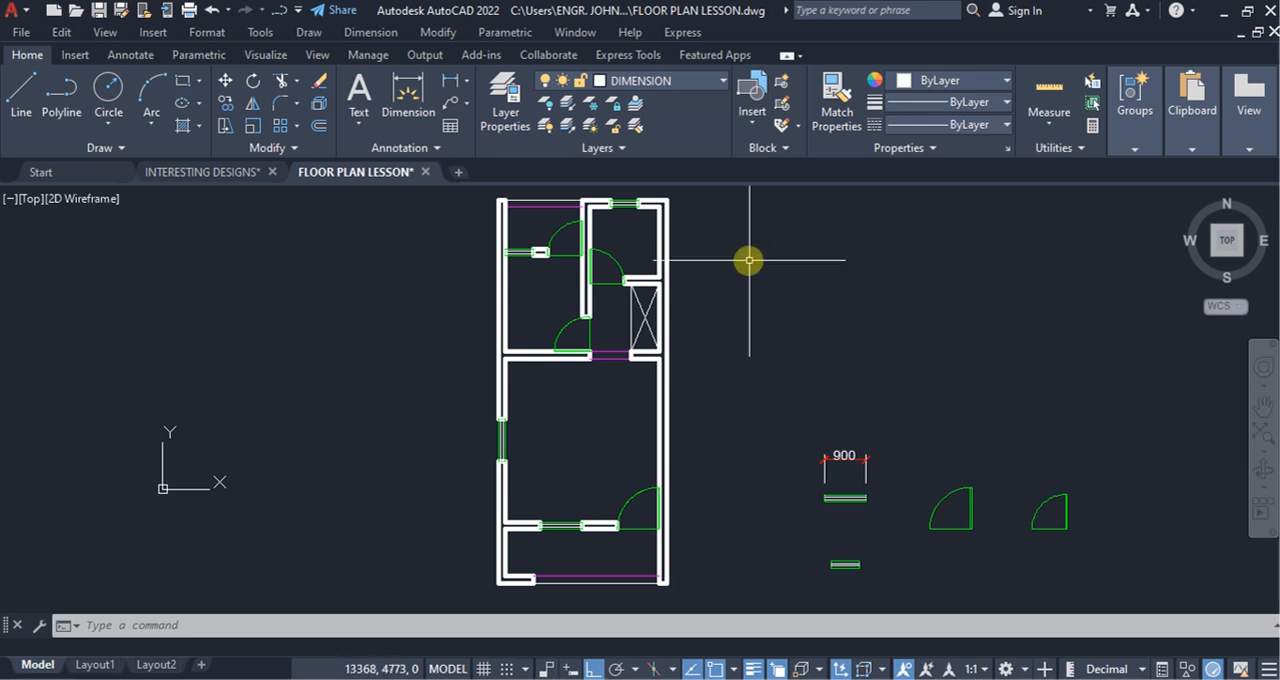
Step: Start a multiline text and draw its text box in the middle of the large central room
left_click(359, 124)
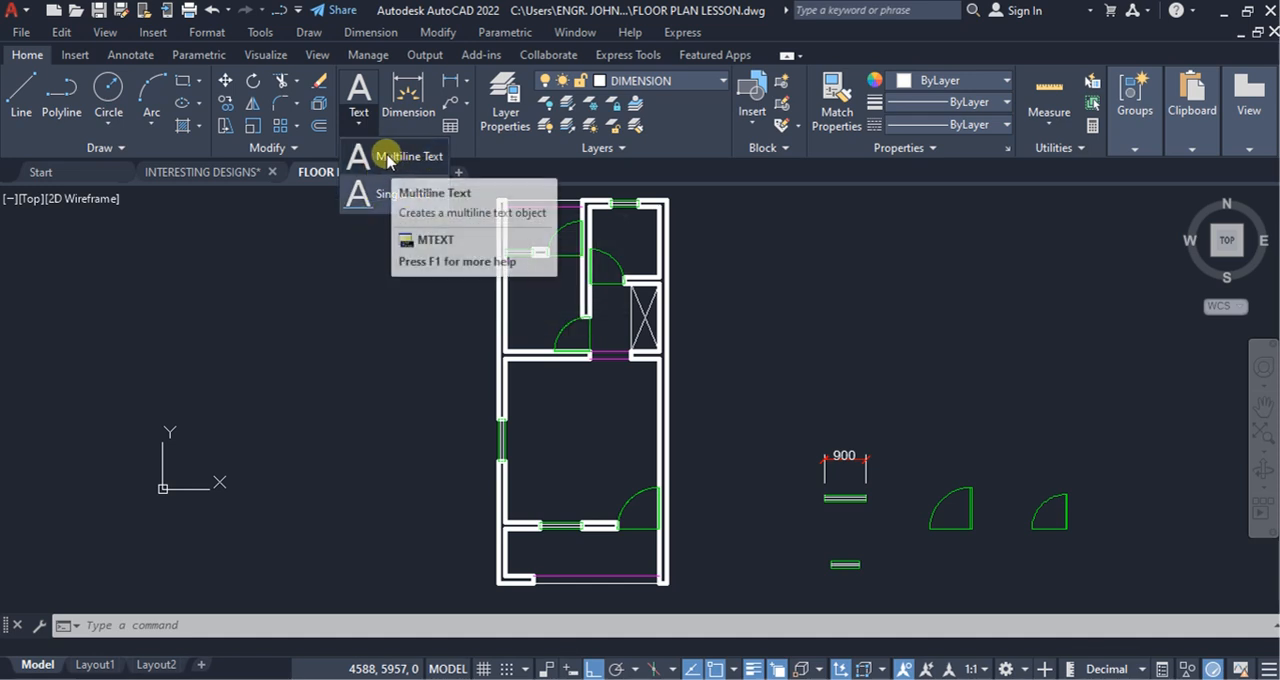
left_click(389, 158)
scroll(588, 500, "up", 2)
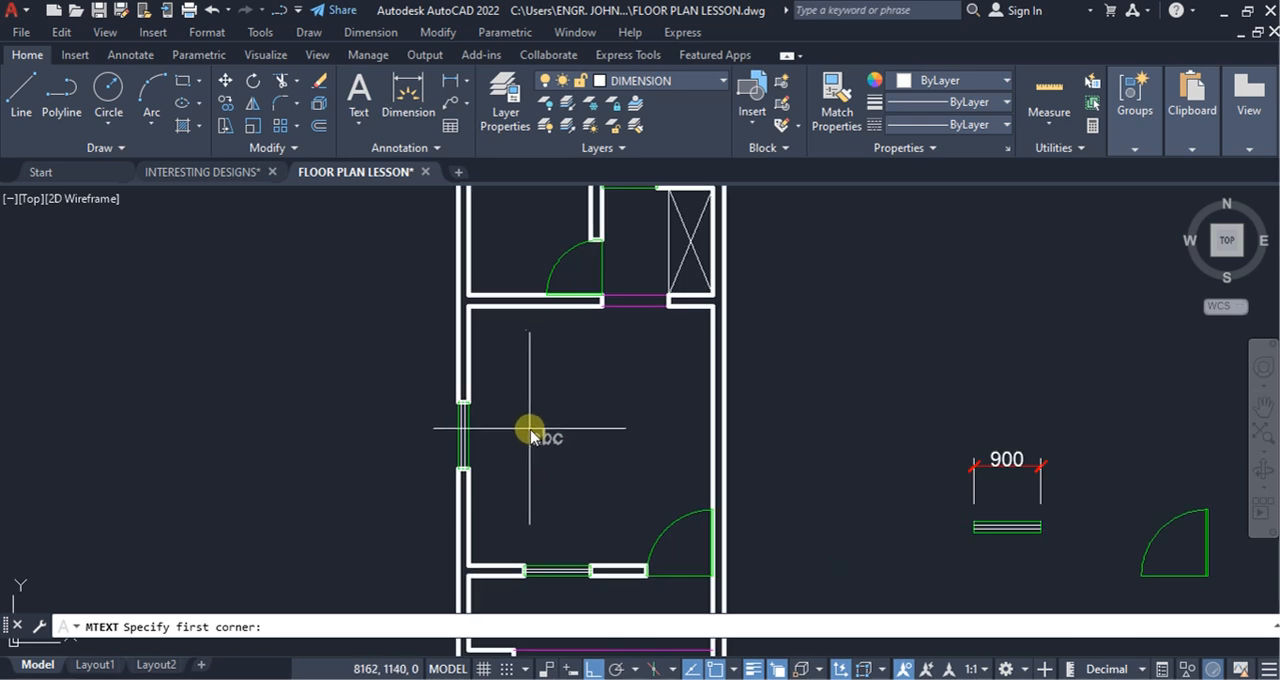
left_click(526, 426)
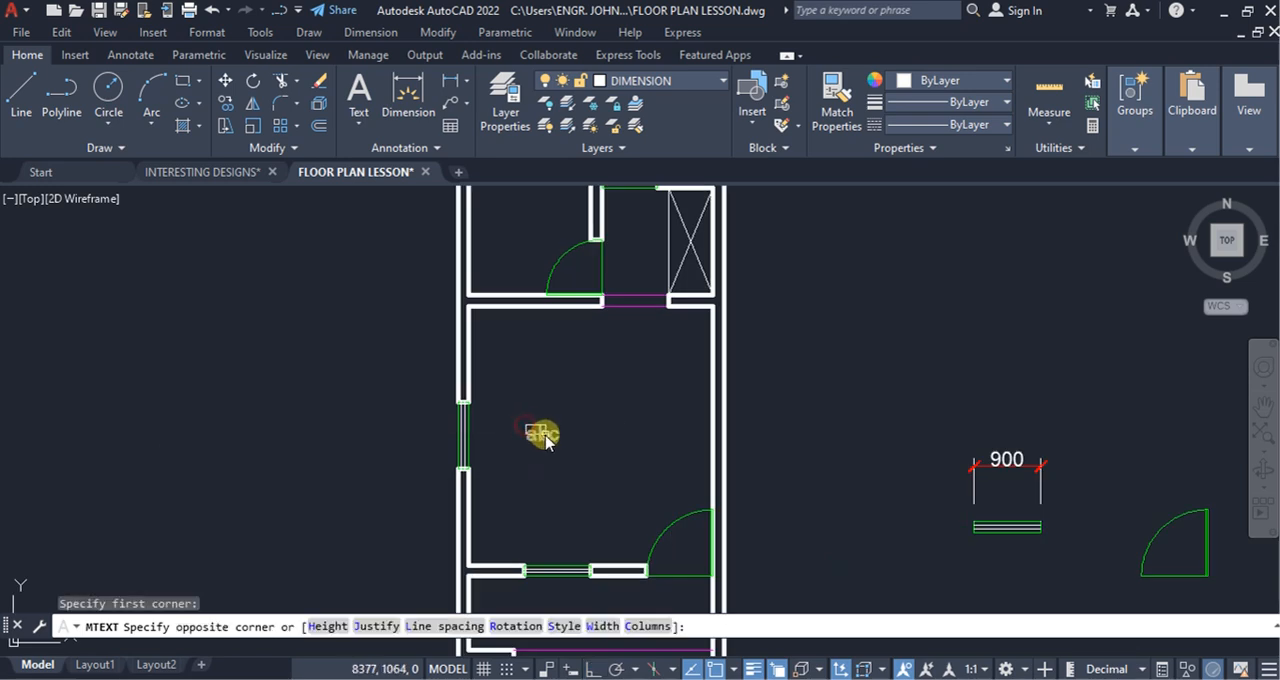
left_click(633, 468)
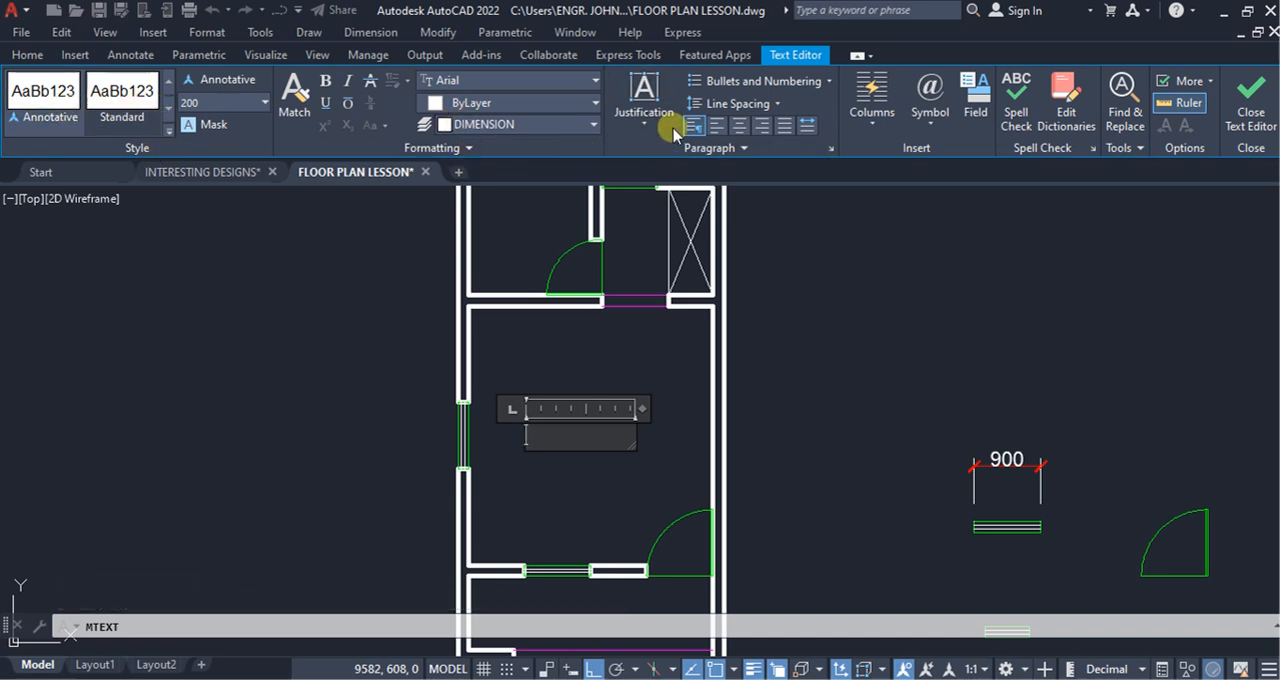
Step: Write the bold label ROOM in Arial and finish the text
left_click(326, 84)
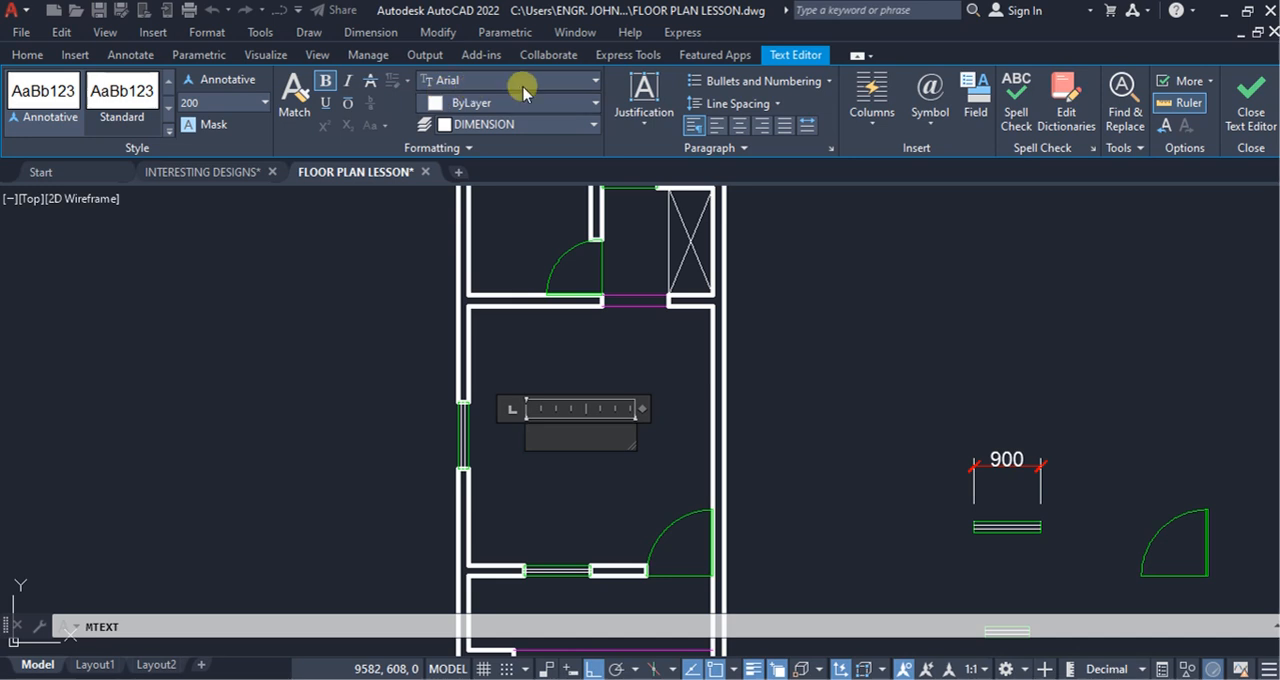
left_click(595, 84)
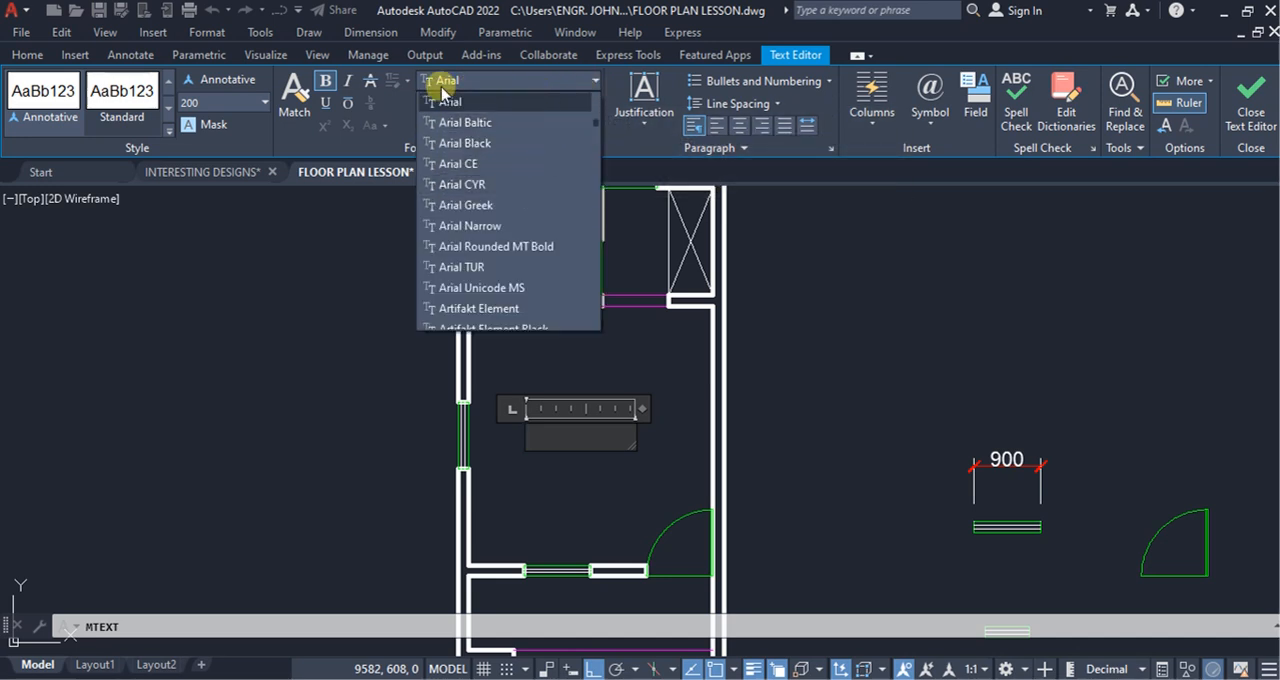
left_click(594, 84)
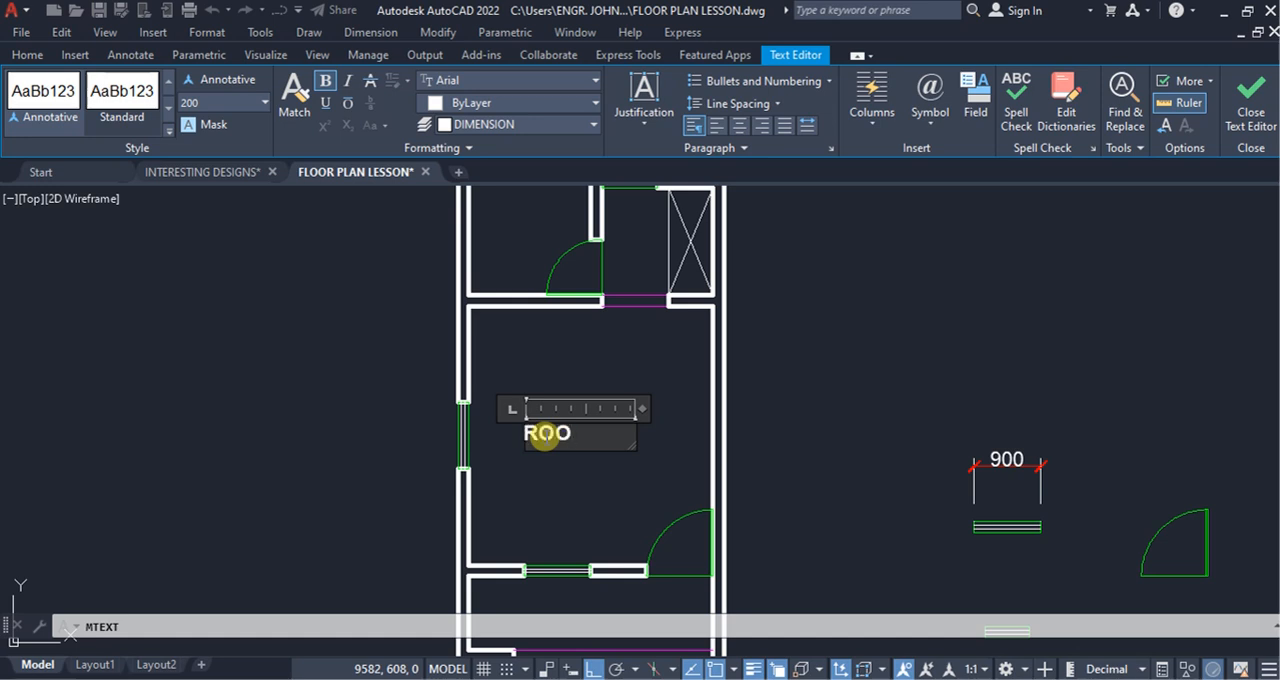
type("M")
left_click(590, 490)
Step: Move the ROOM label slightly to the right so it sits nearer the room's centre
left_click(651, 466)
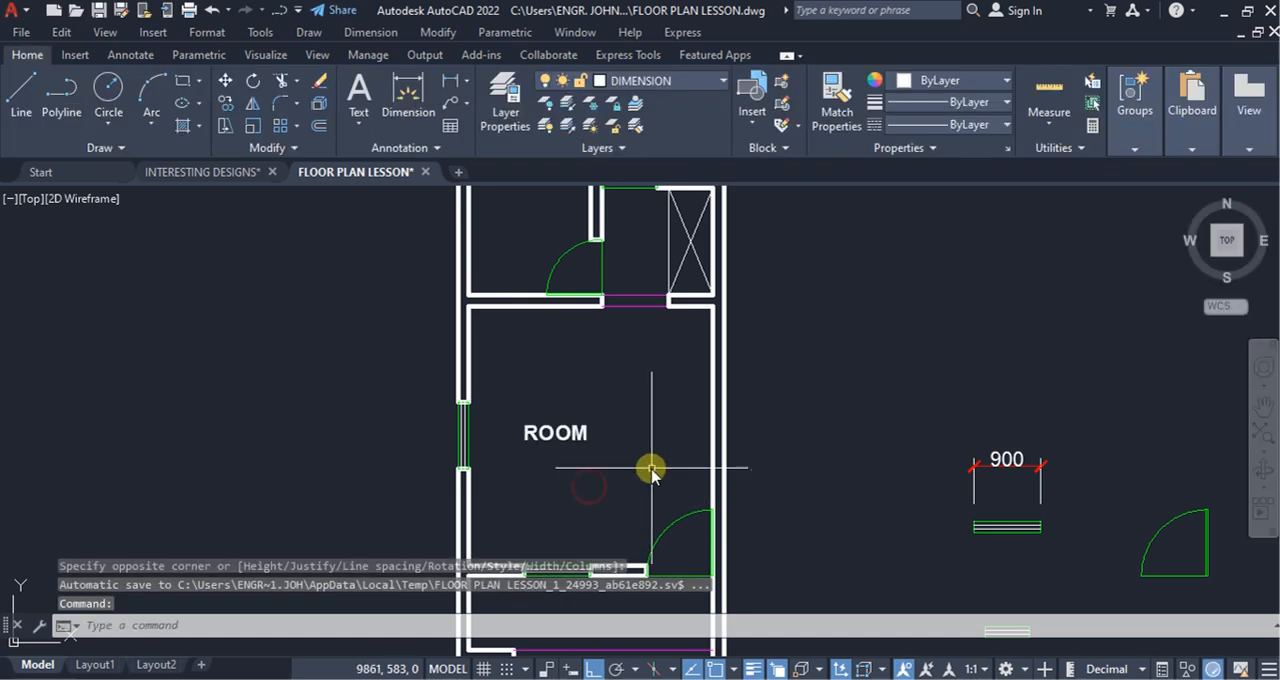
left_click(532, 412)
left_click(225, 80)
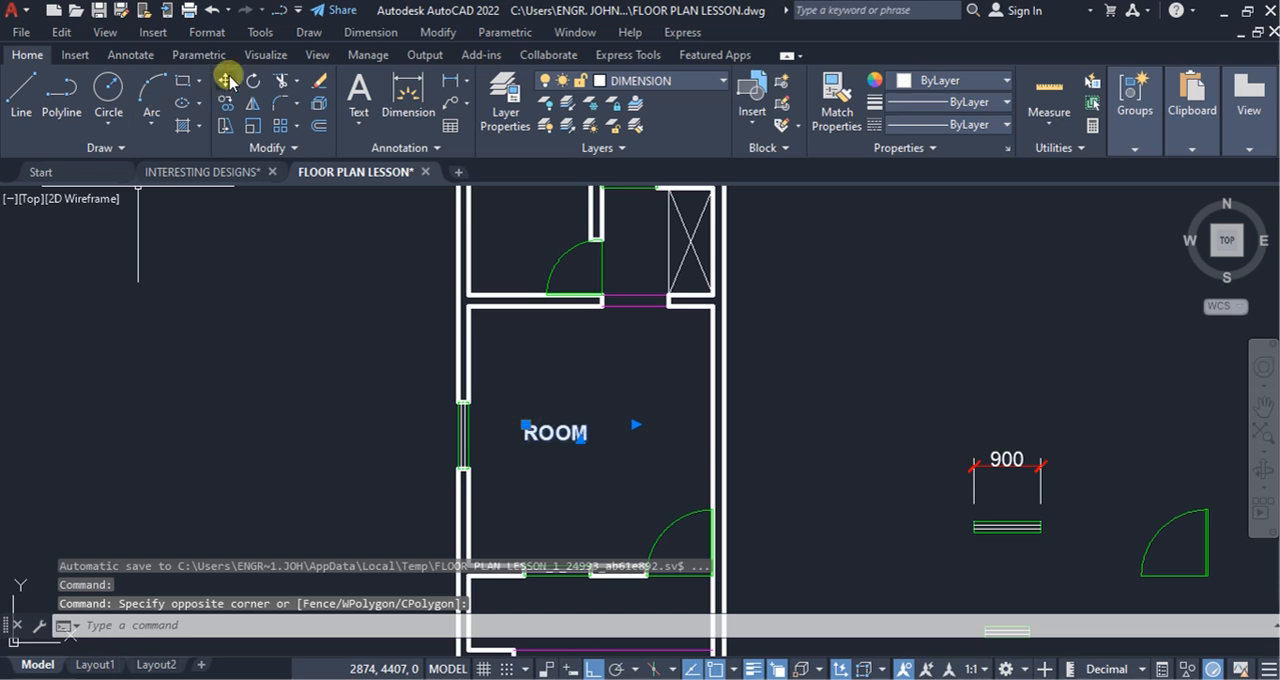
left_click(893, 400)
left_click(907, 401)
scroll(680, 452, "down", 6)
scroll(640, 455, "up", 4)
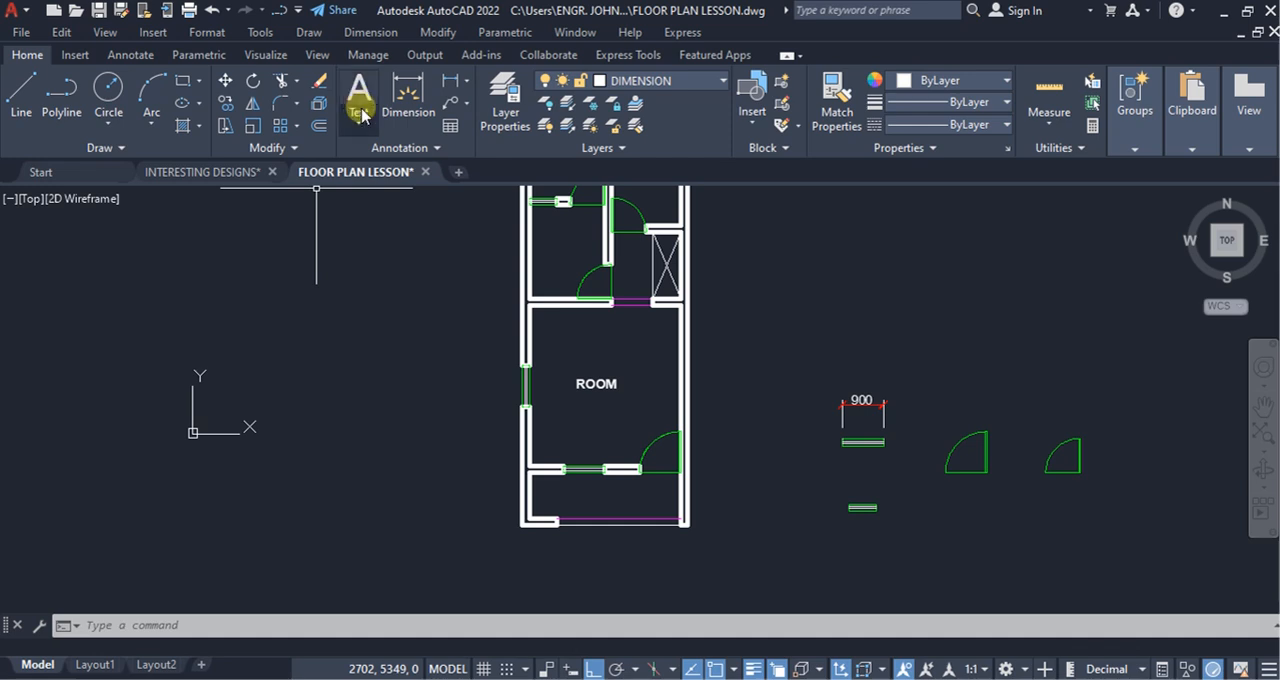
Step: Copy the ROOM label straight down into the small entrance space at the bottom of the plan
left_click(642, 400)
left_click(571, 367)
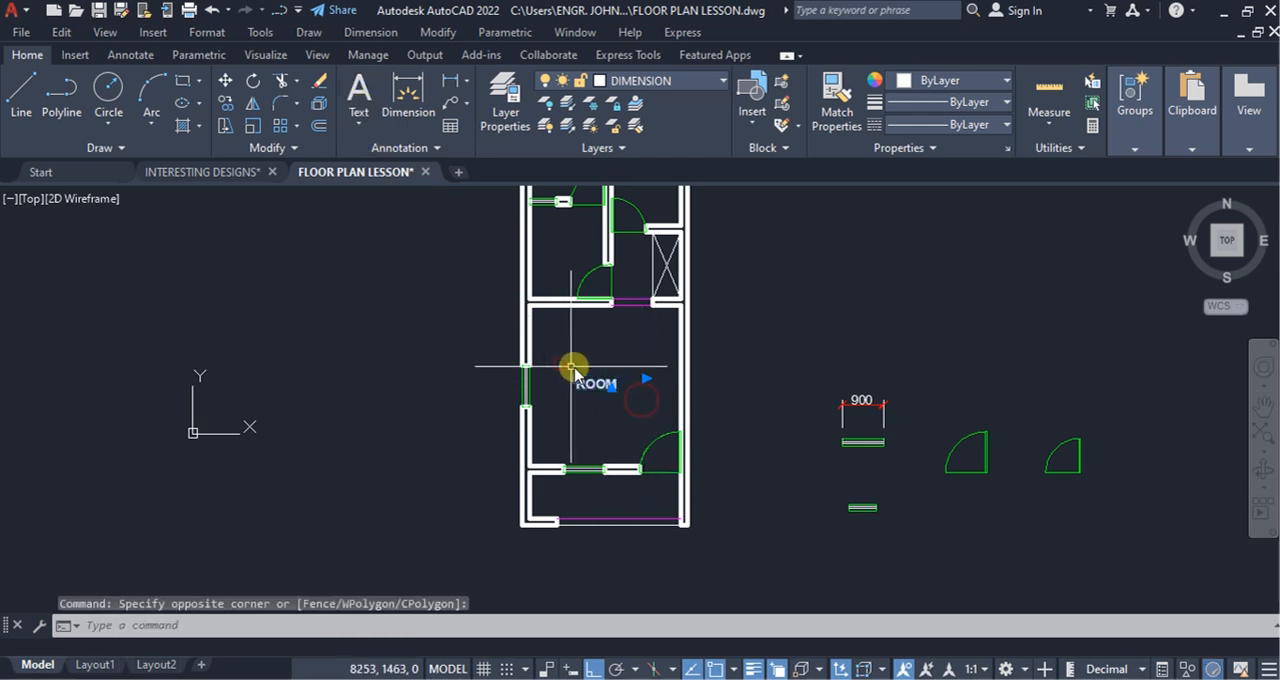
left_click(226, 103)
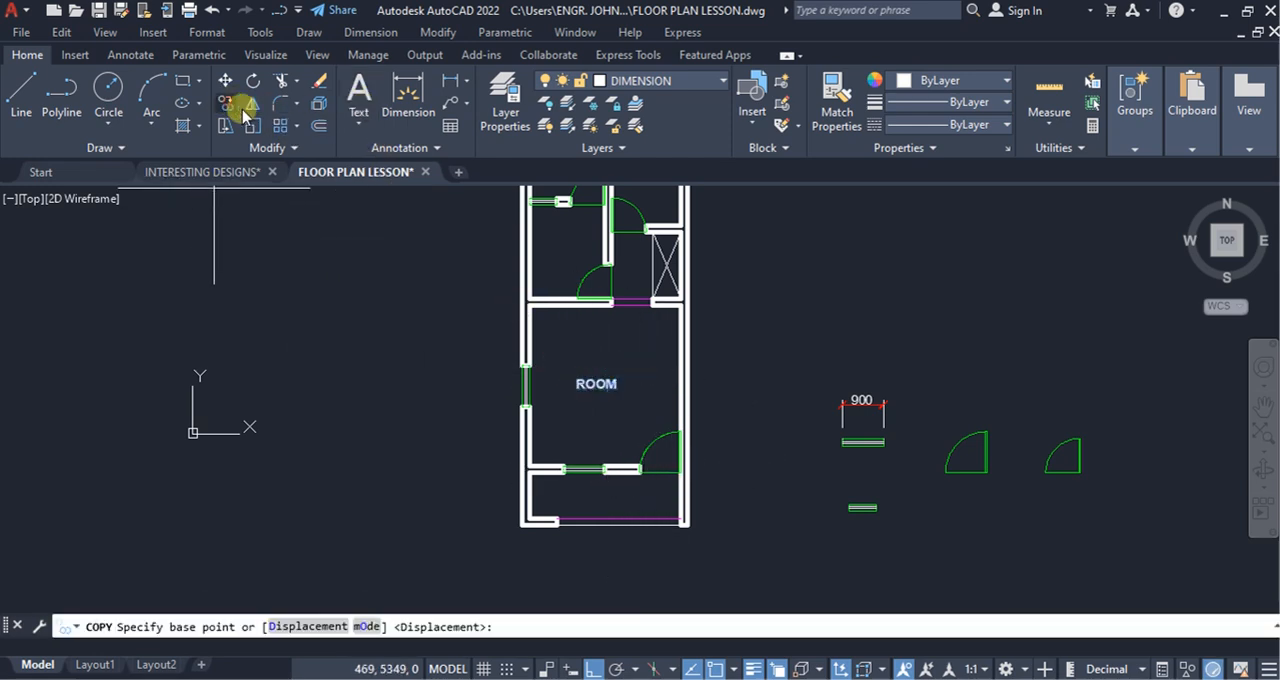
left_click(603, 383)
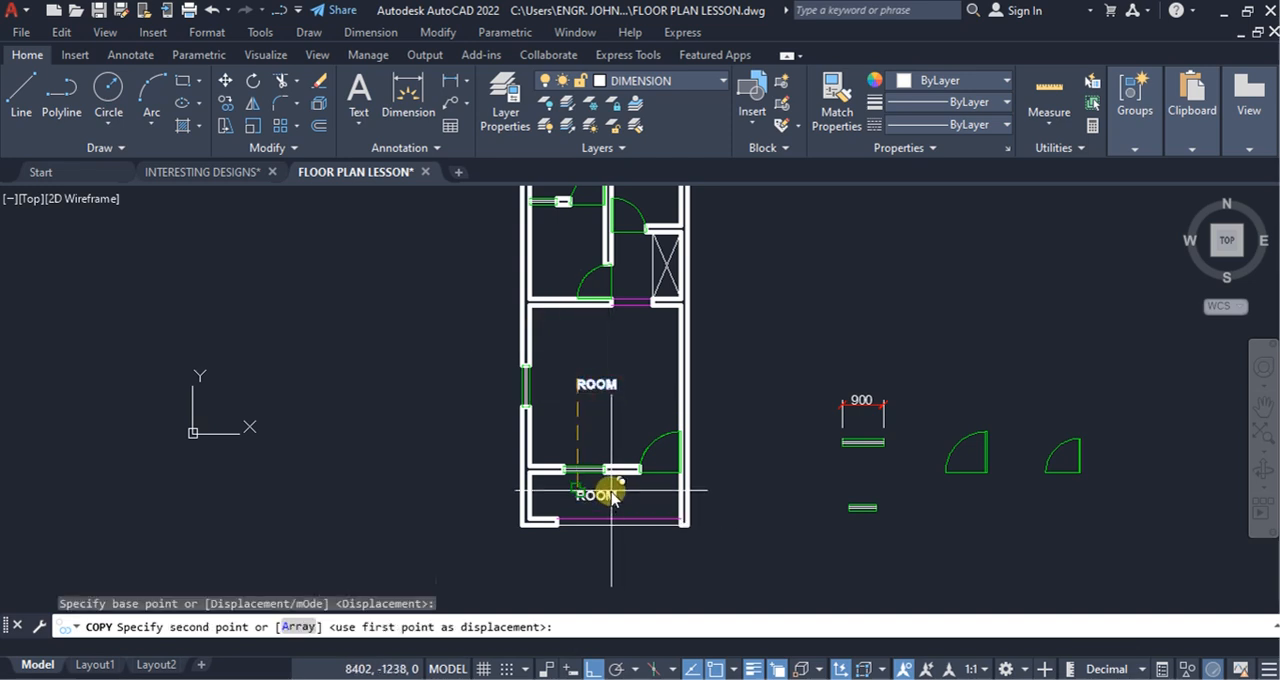
left_click(600, 497)
key("Escape")
Step: Change the copied label in the entrance space to ENTR
scroll(585, 490, "up", 3)
left_click(583, 485)
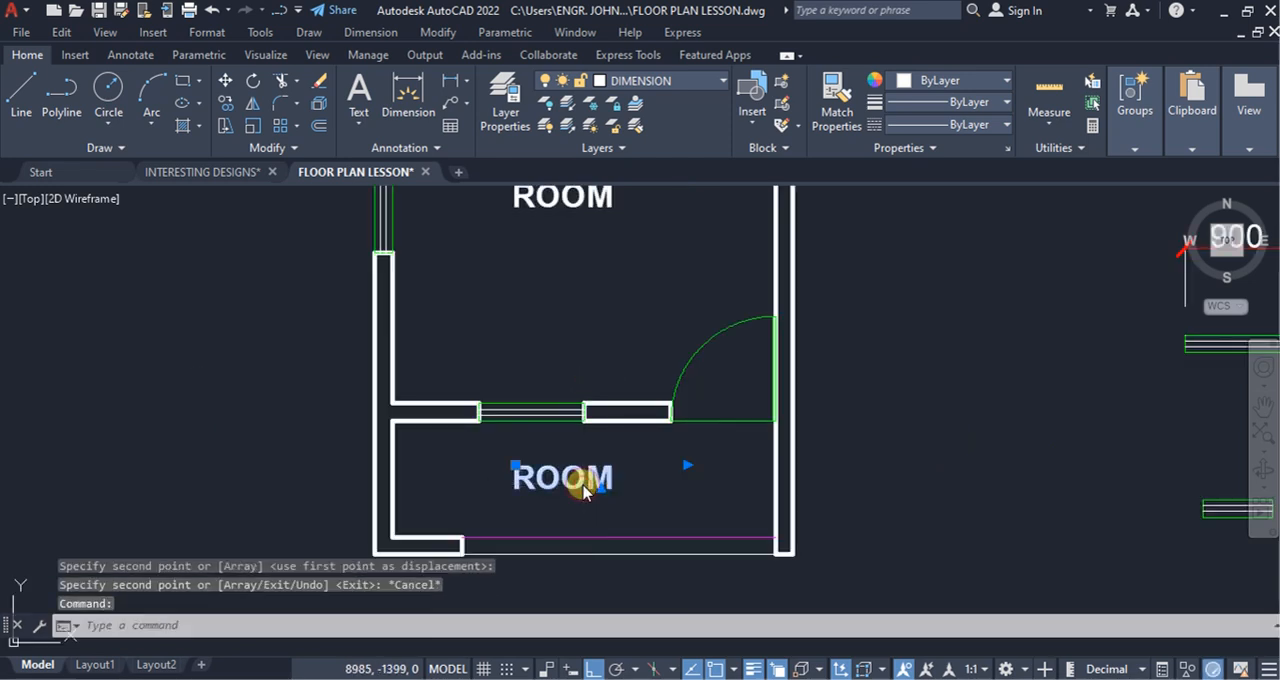
double_click(585, 488)
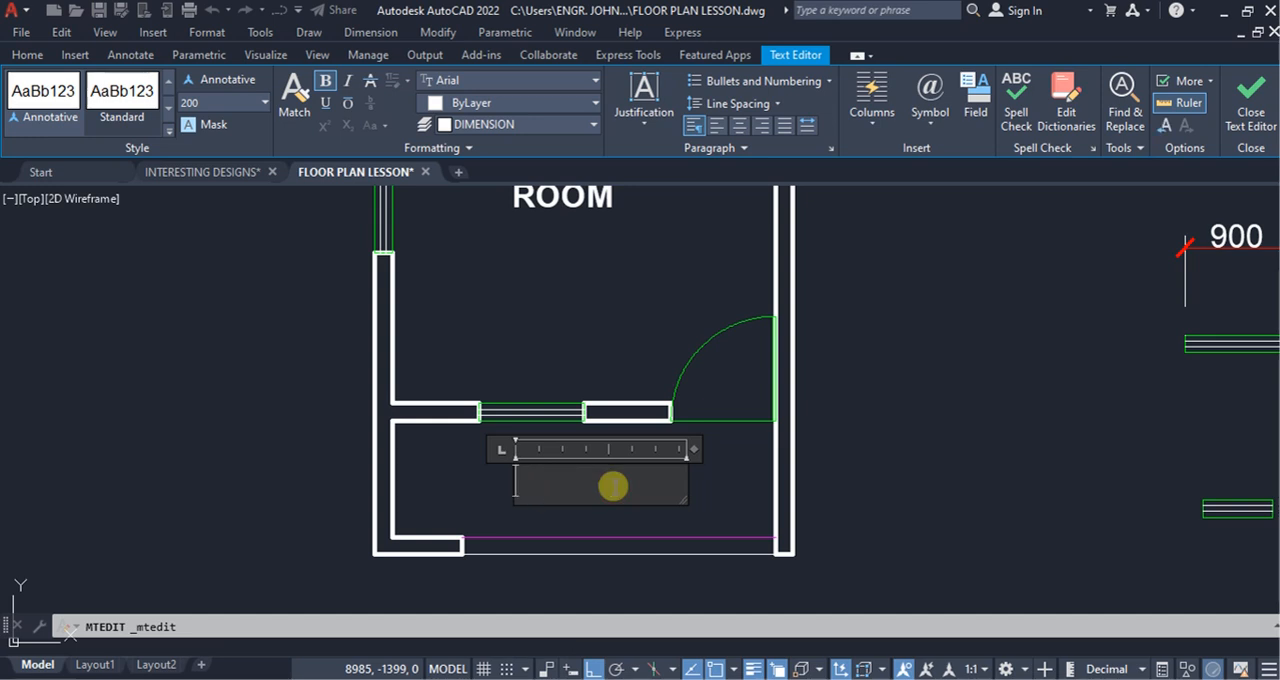
type("ENTR")
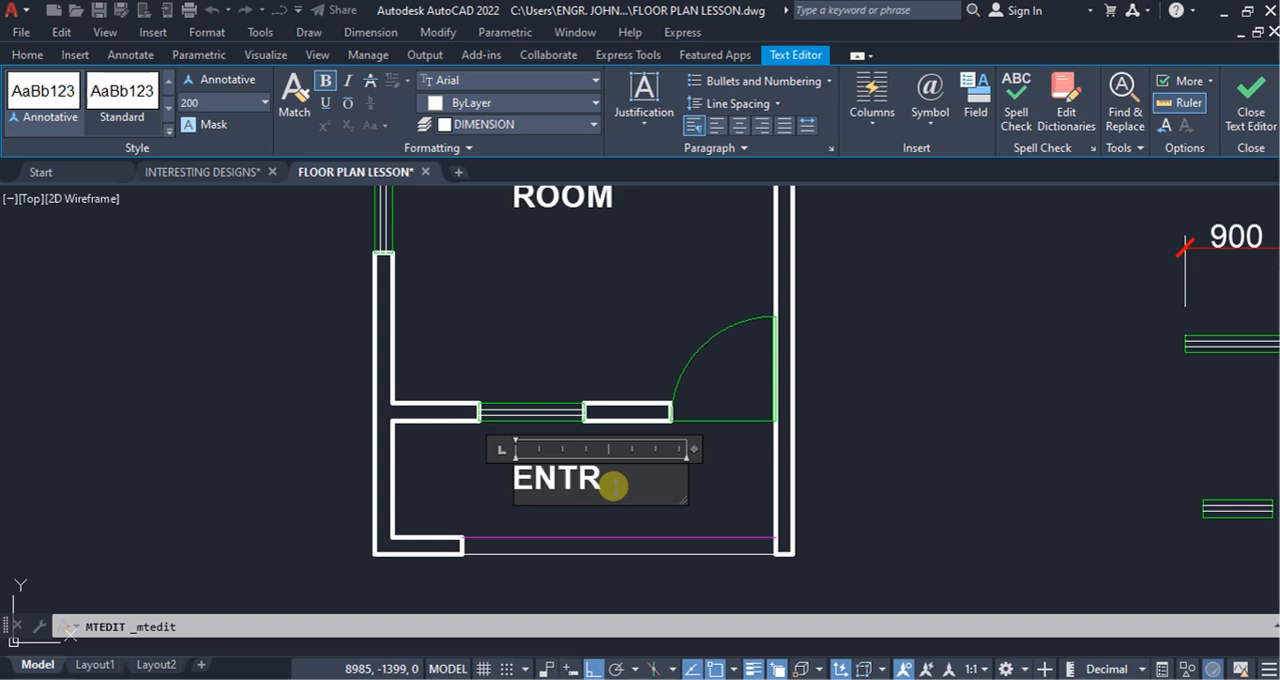
type(".")
left_click(728, 500)
Step: Copy the large room's ROOM label into the small room above it on the left, with Ortho turned off
scroll(634, 529, "down", 5)
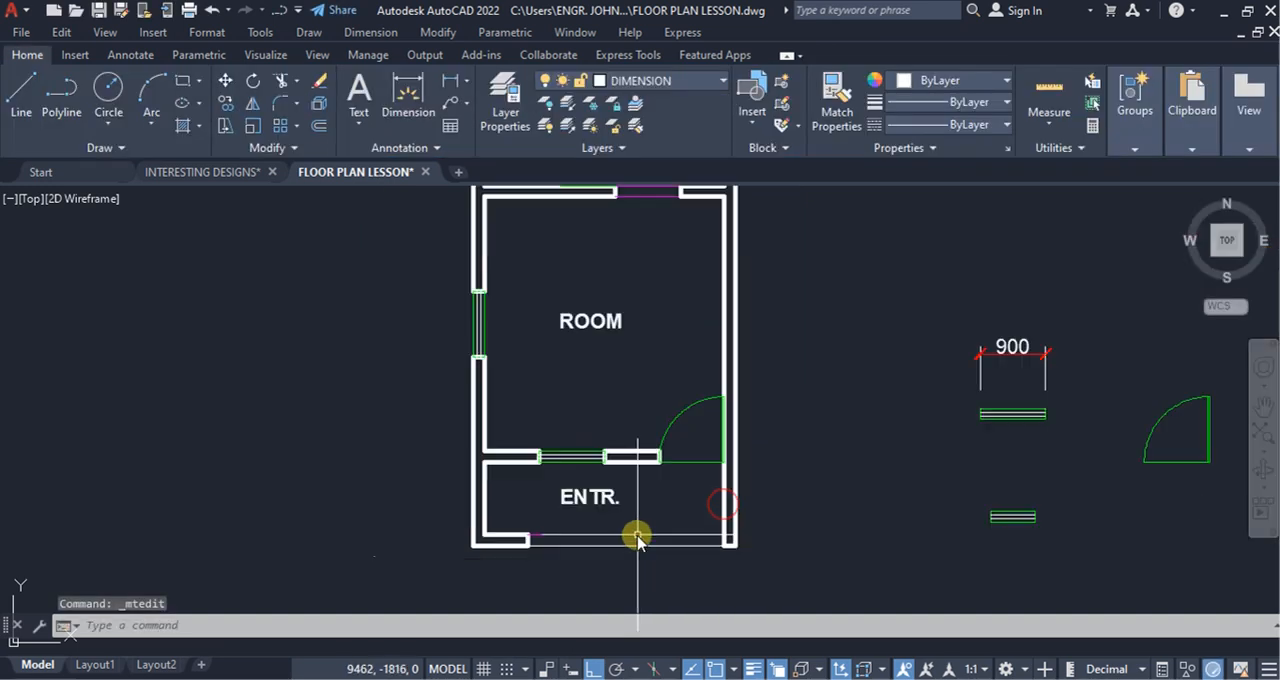
left_click(642, 422)
left_click(598, 381)
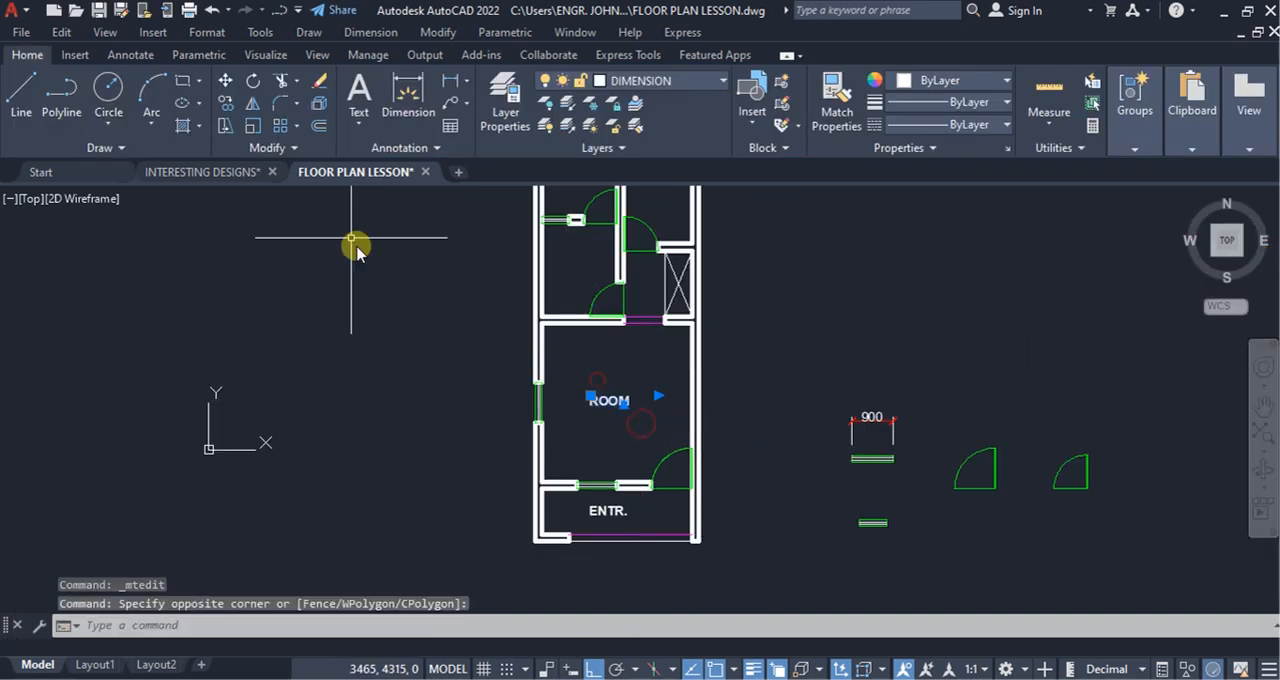
left_click(226, 104)
left_click(606, 395)
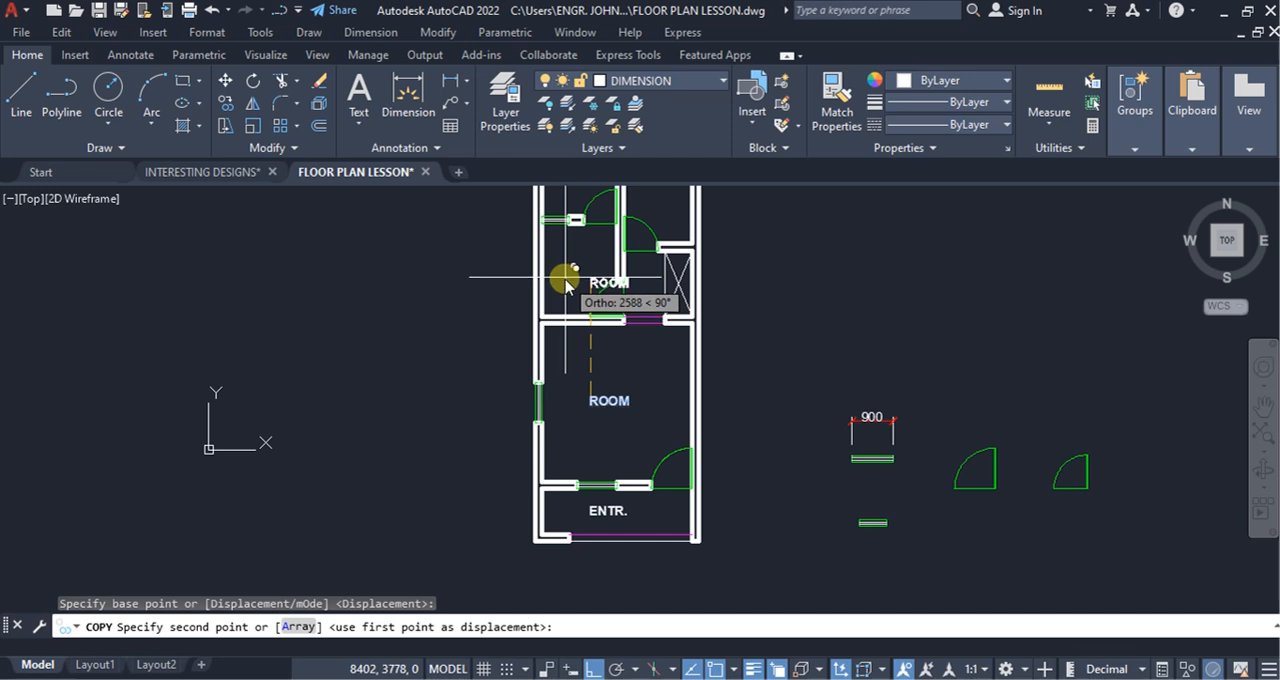
double_click(593, 669)
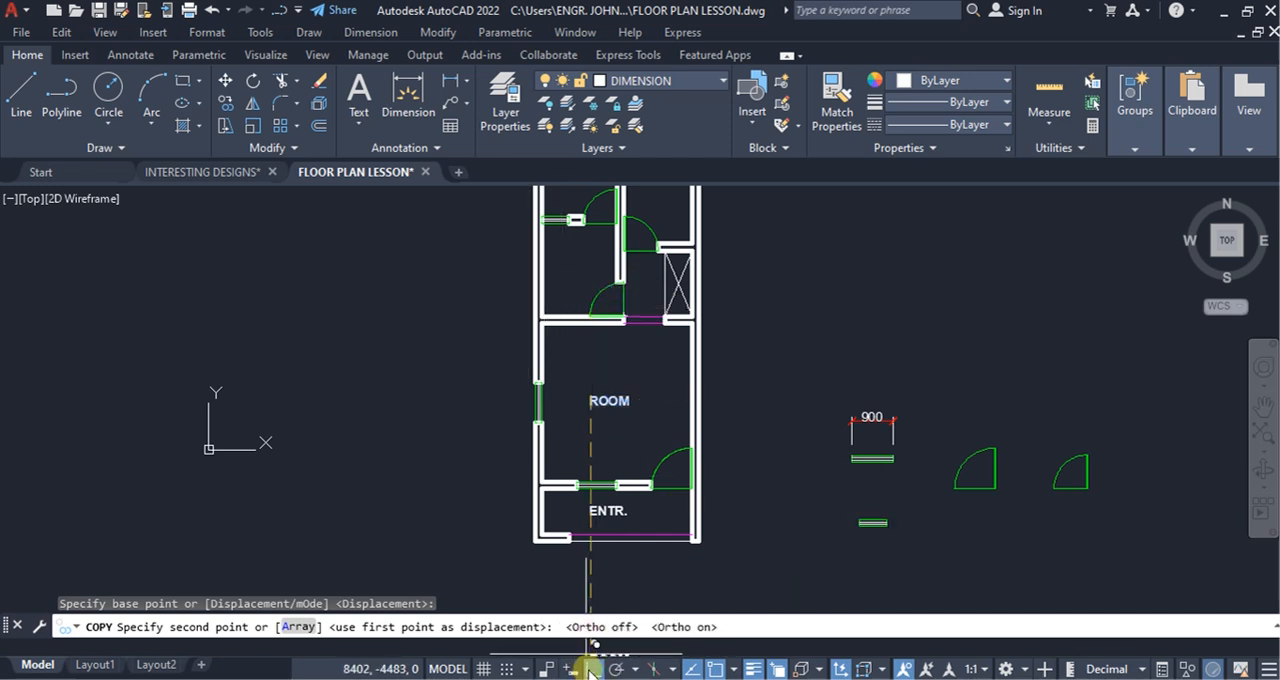
left_click(590, 669)
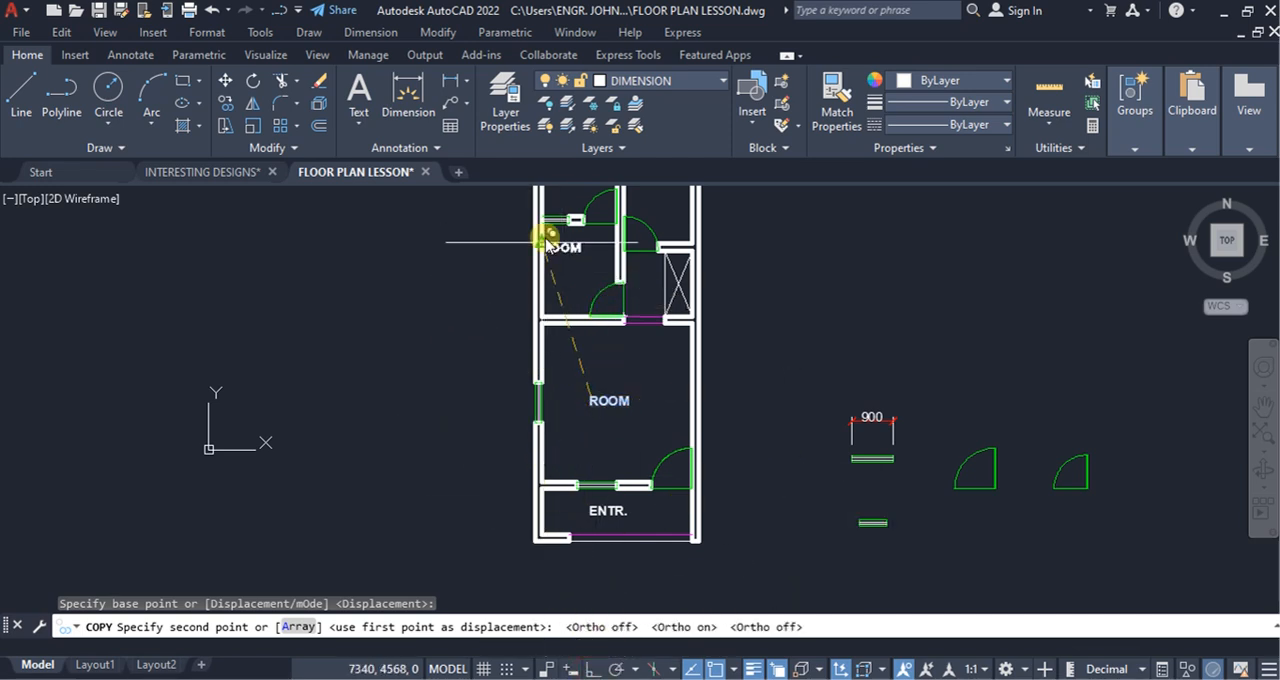
scroll(548, 243, "up", 2)
left_click(557, 282)
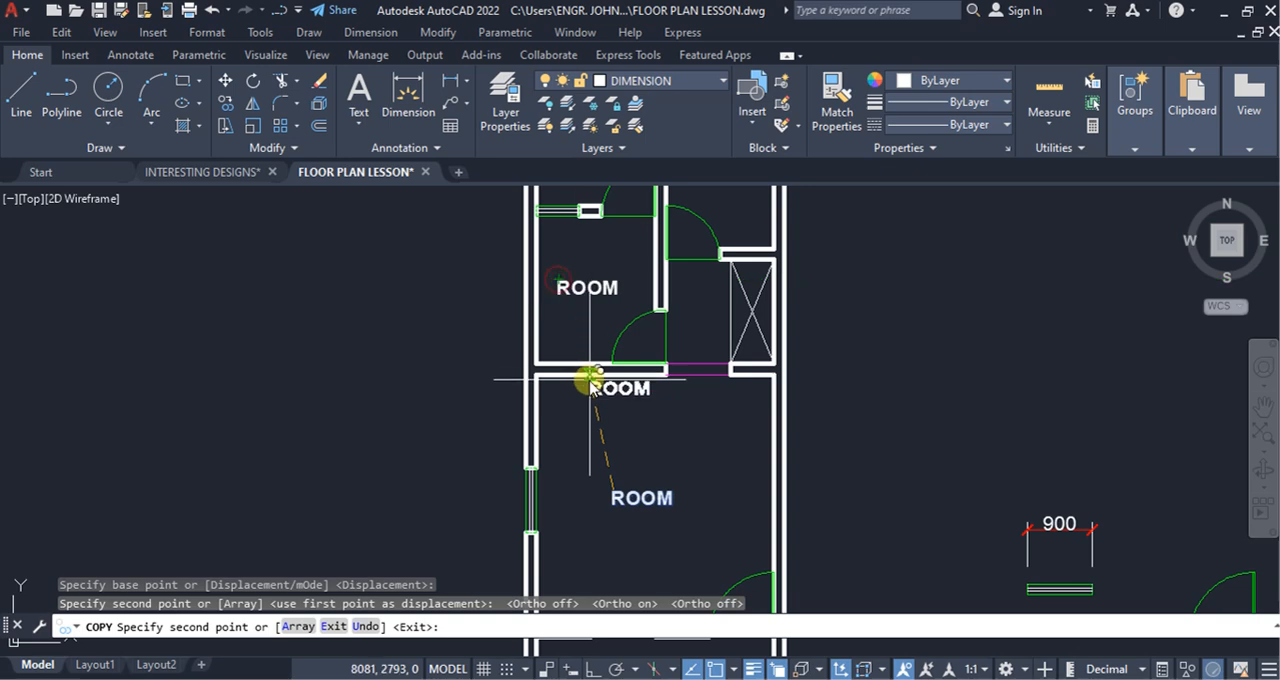
Step: Place further copies of the ROOM label in the two topmost rooms and the hallway beside the crossed shaft
scroll(603, 373, "down", 4)
scroll(634, 335, "up", 6)
left_click(634, 337)
left_click(399, 308)
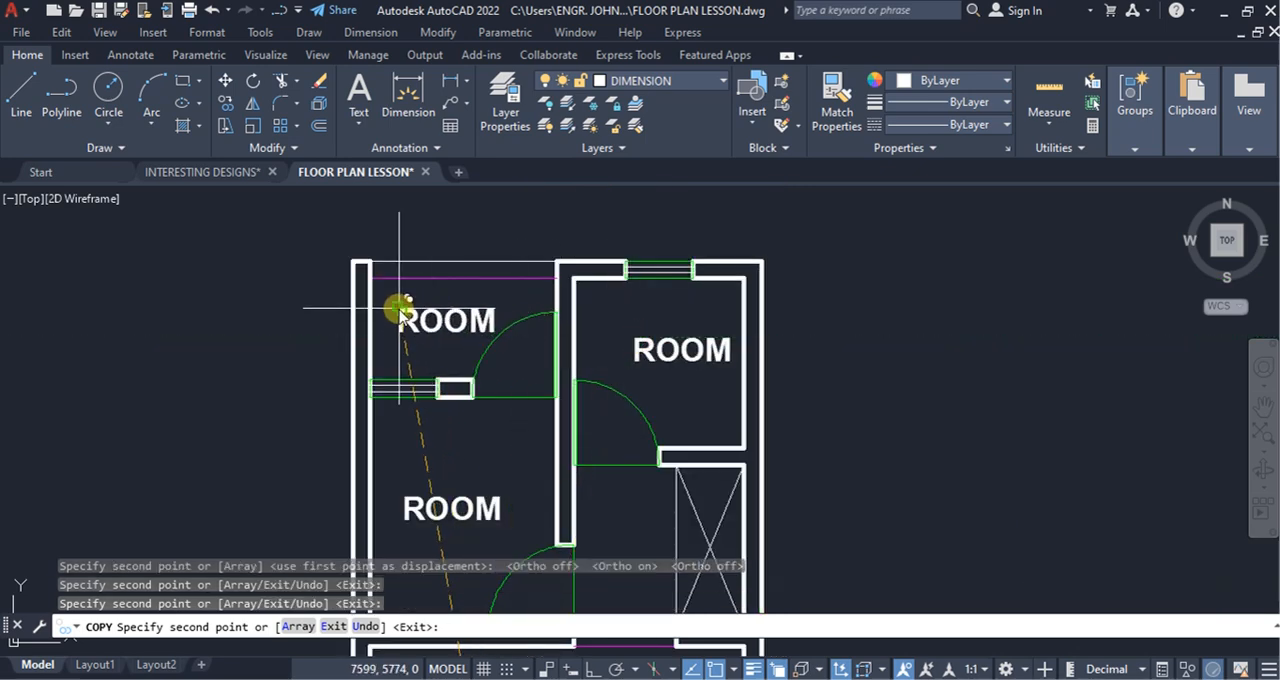
scroll(680, 343, "down", 5)
scroll(557, 343, "up", 4)
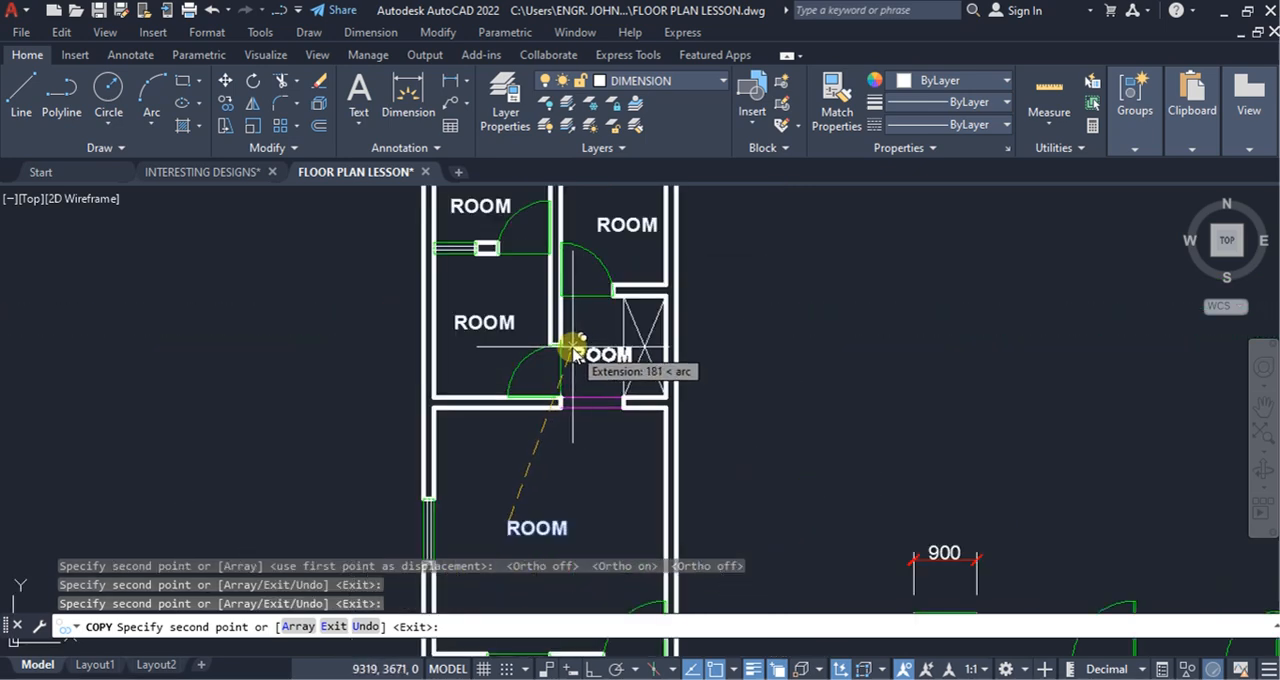
left_click(573, 347)
key("Escape")
Step: Rotate the hallway's ROOM label 90° counter-clockwise with Ortho turned on so it reads vertically
left_click(600, 368)
left_click(587, 338)
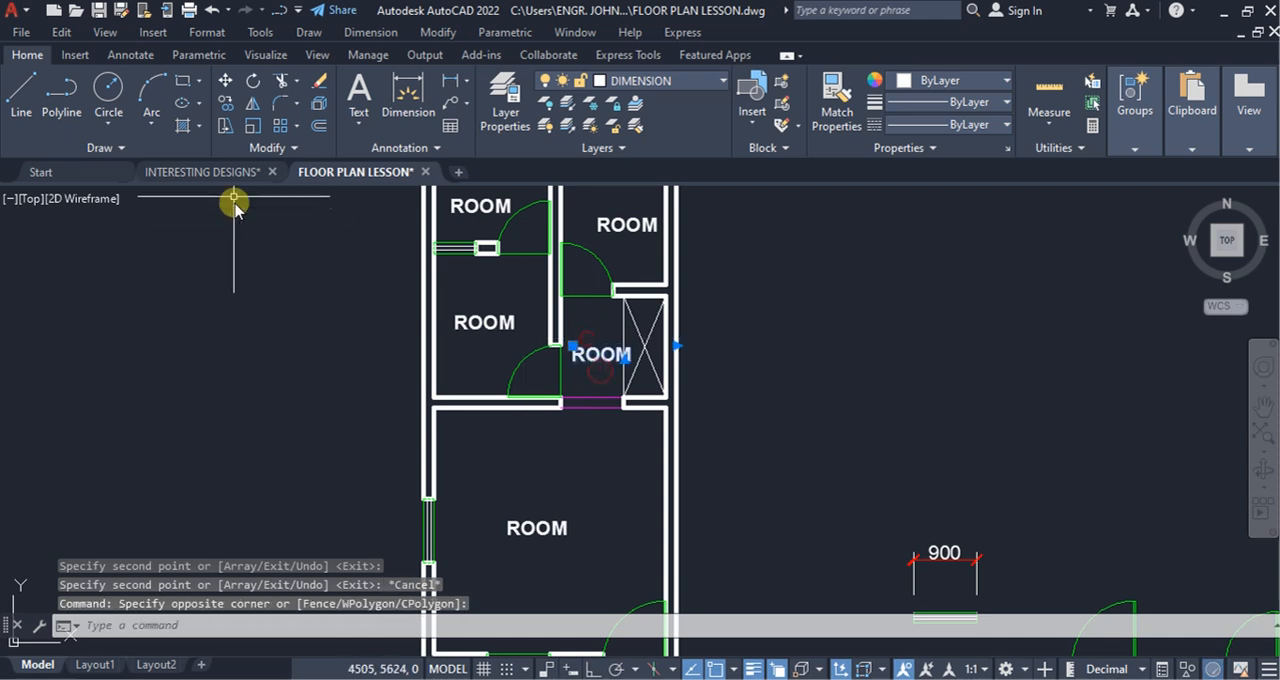
left_click(255, 82)
scroll(565, 345, "up", 3)
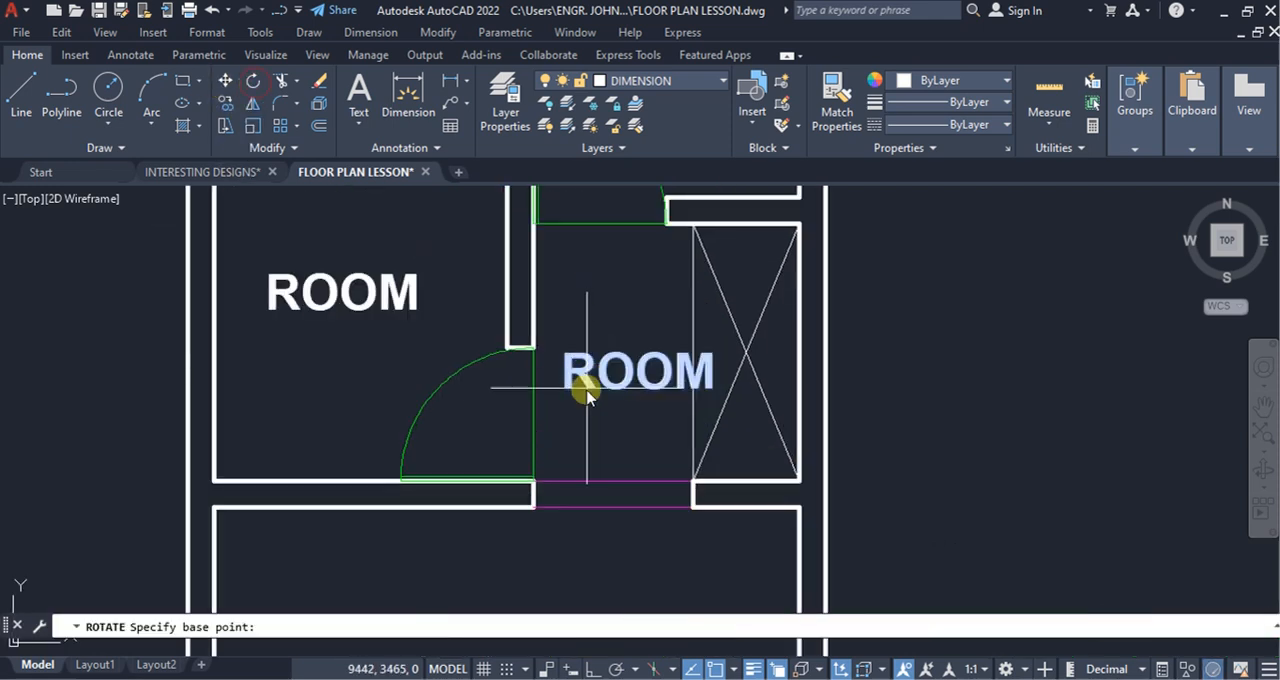
left_click(587, 421)
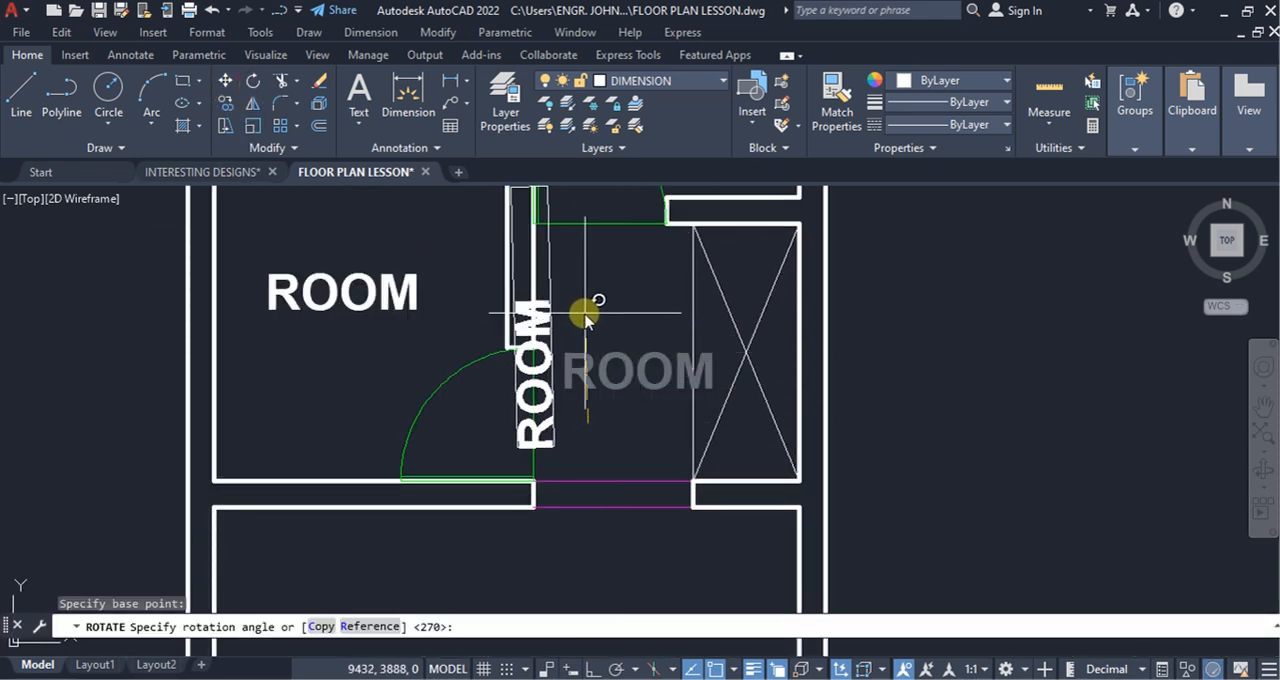
left_click(590, 669)
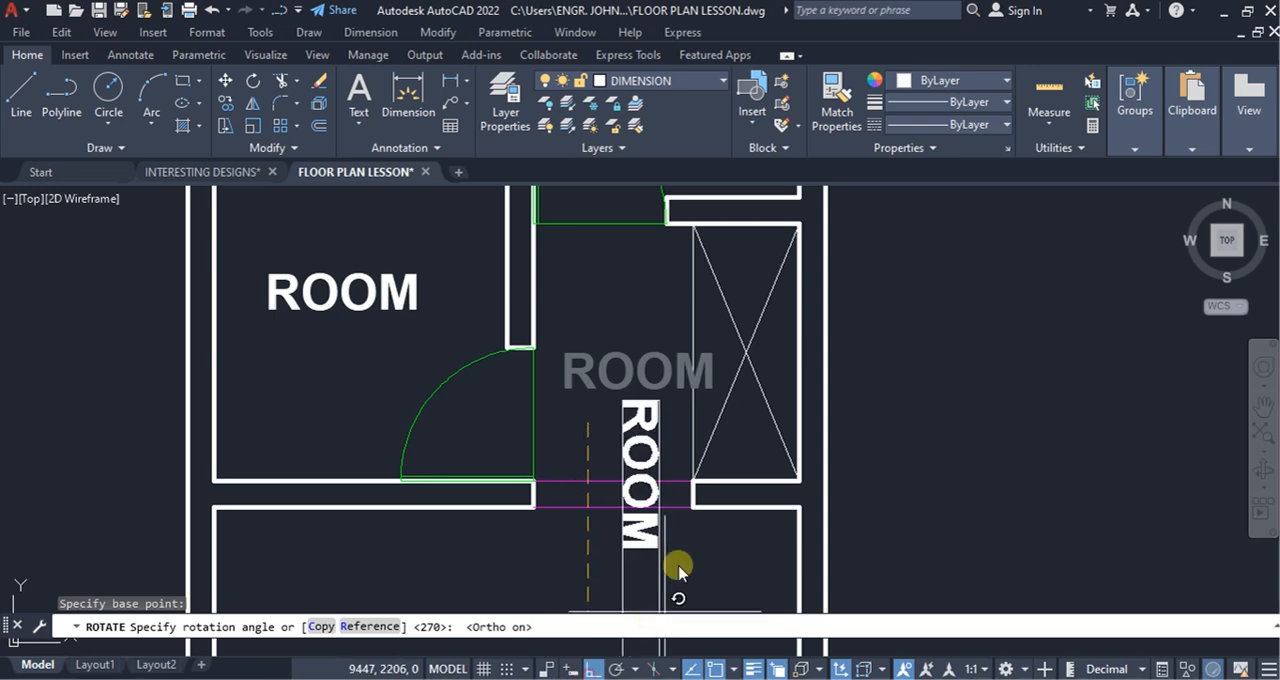
left_click(603, 322)
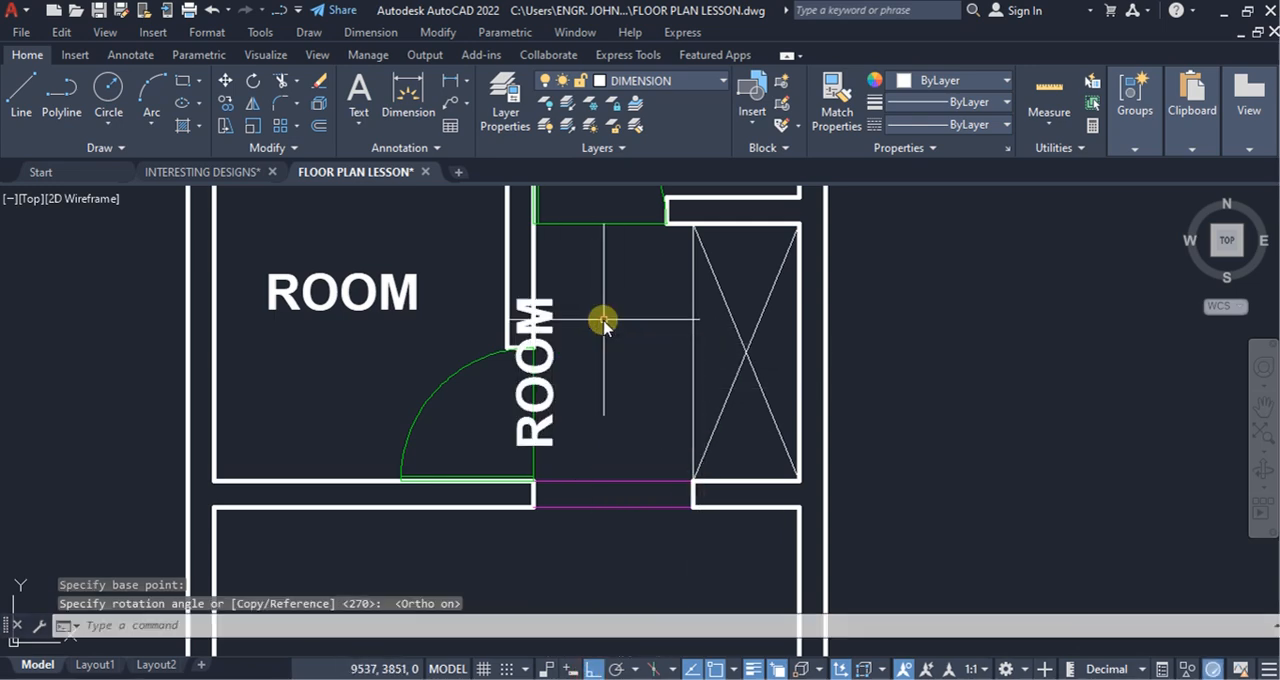
Step: Move the vertical ROOM label horizontally to the right, off the wall and into the hallway
key("m")
key("space")
left_click(901, 417)
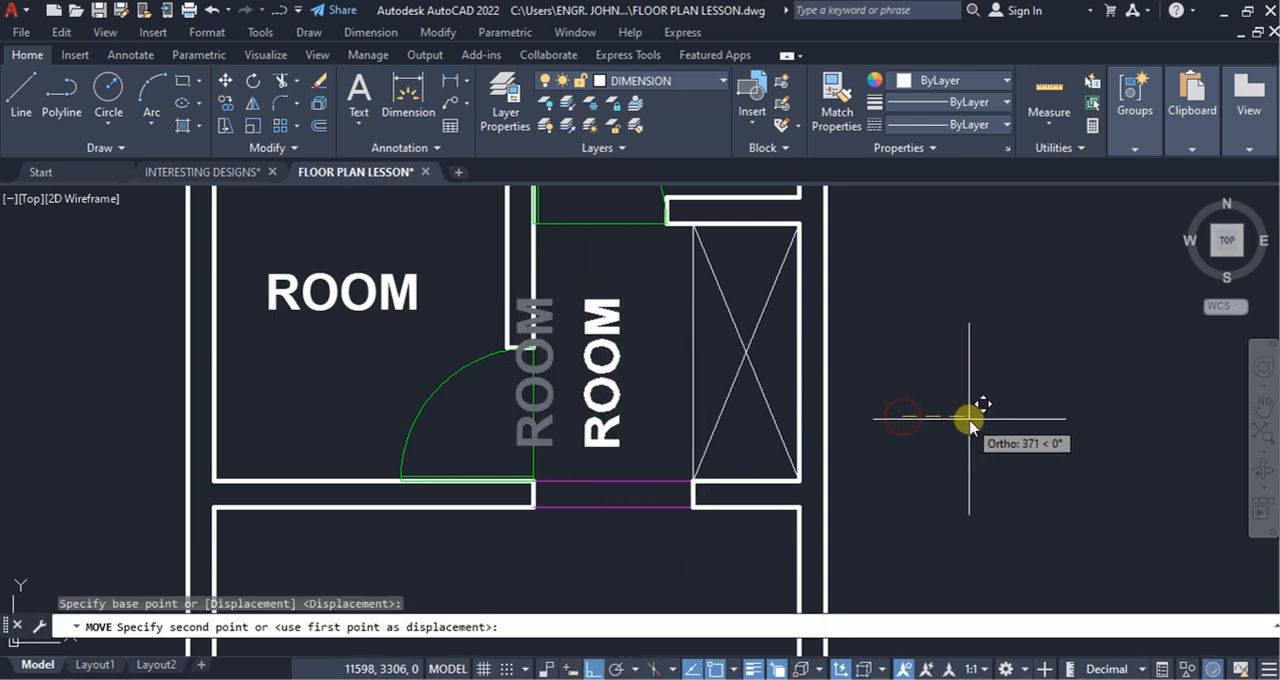
left_click(985, 420)
Step: Change the label of the small room left of the hallway to Kitchen
scroll(700, 440, "down", 5)
scroll(557, 407, "up", 3)
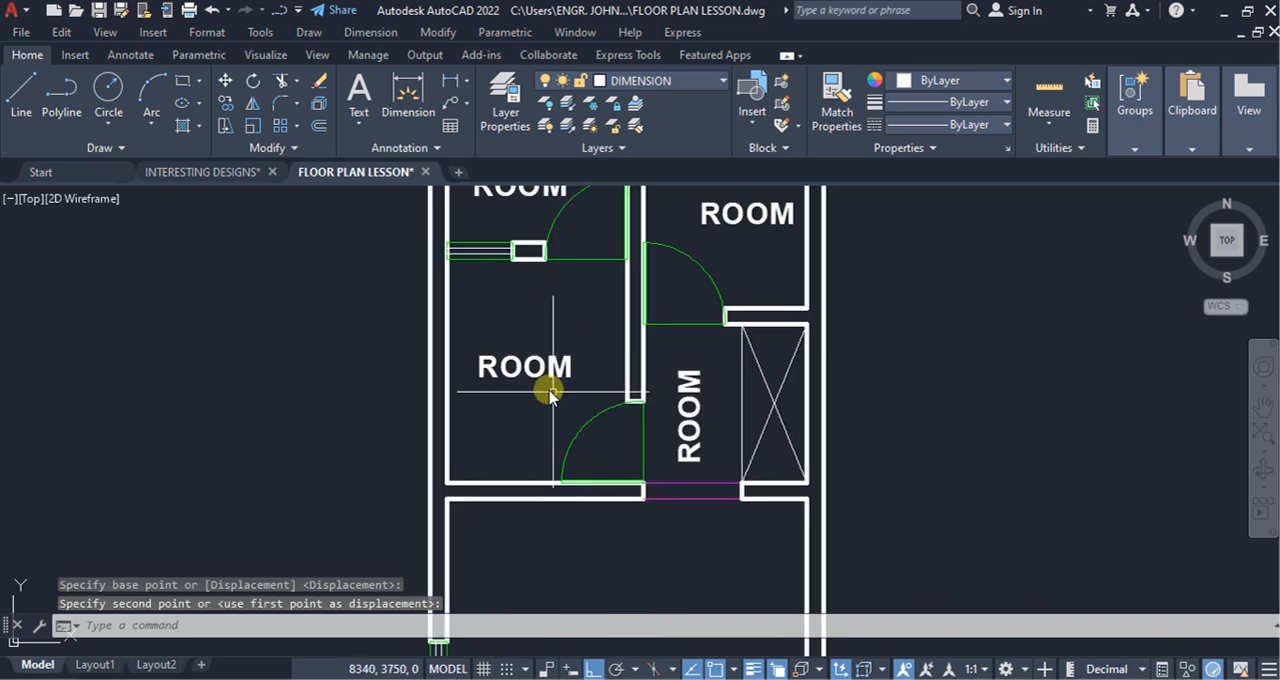
left_click(528, 376)
double_click(563, 384)
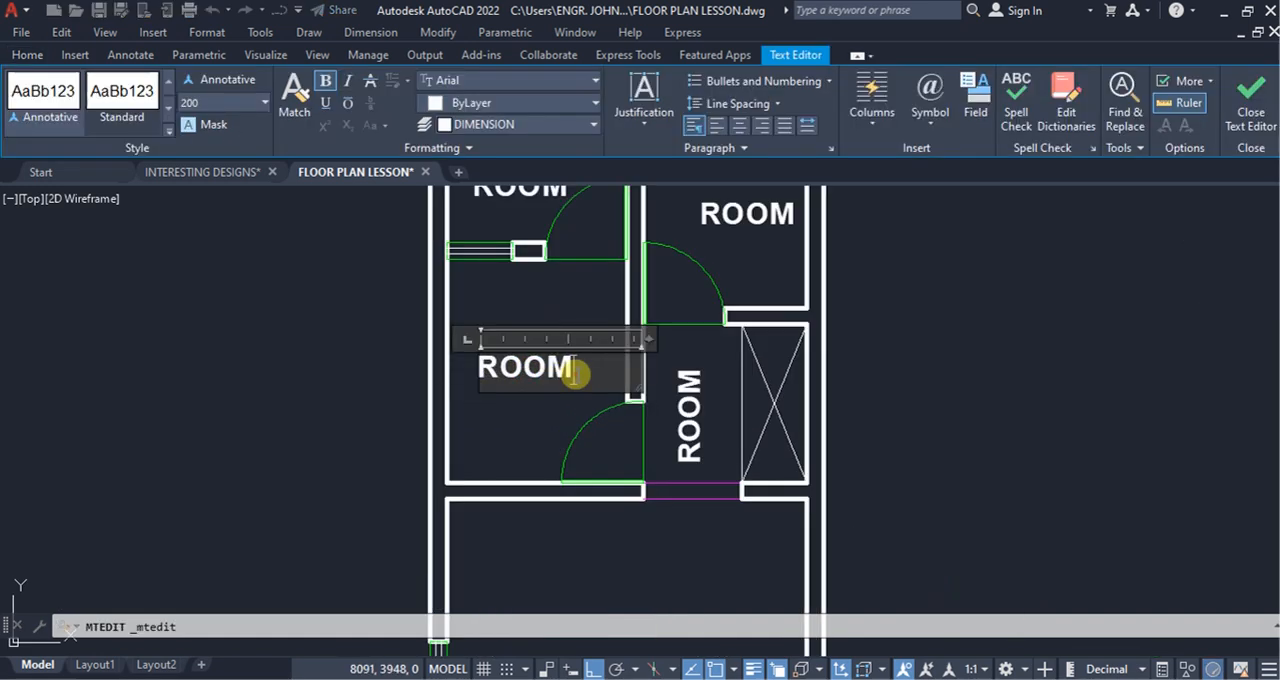
type("Kitchen")
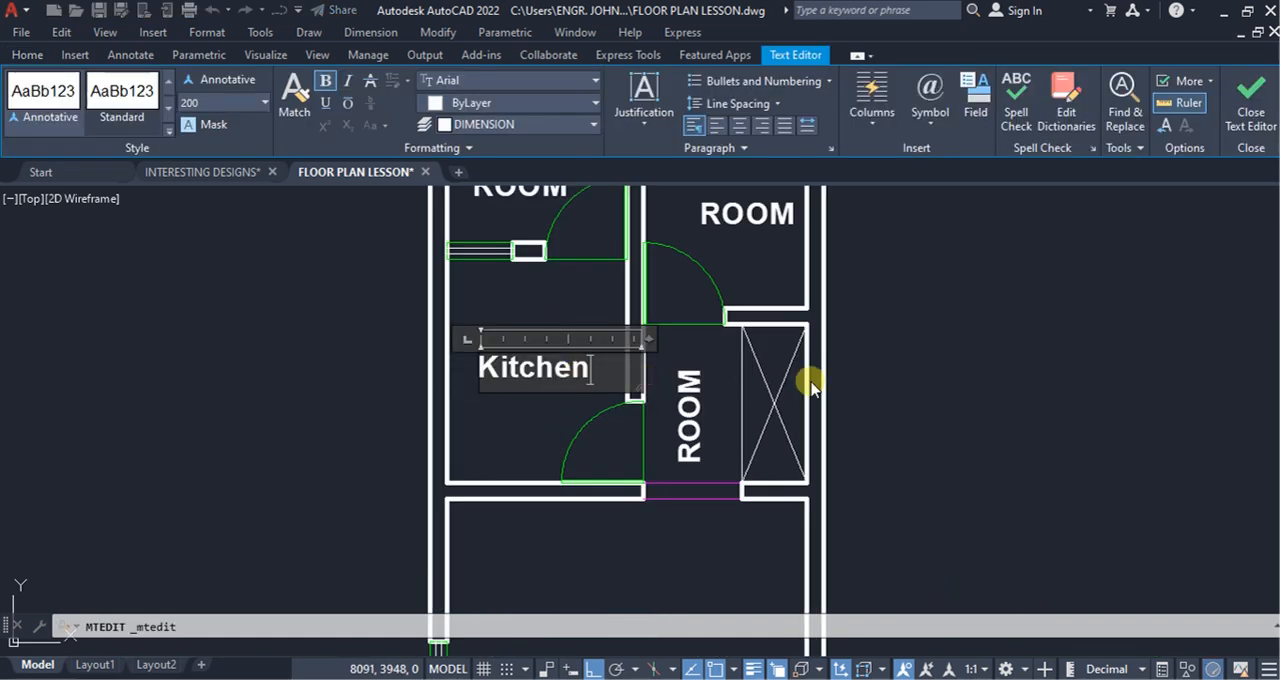
left_click(880, 405)
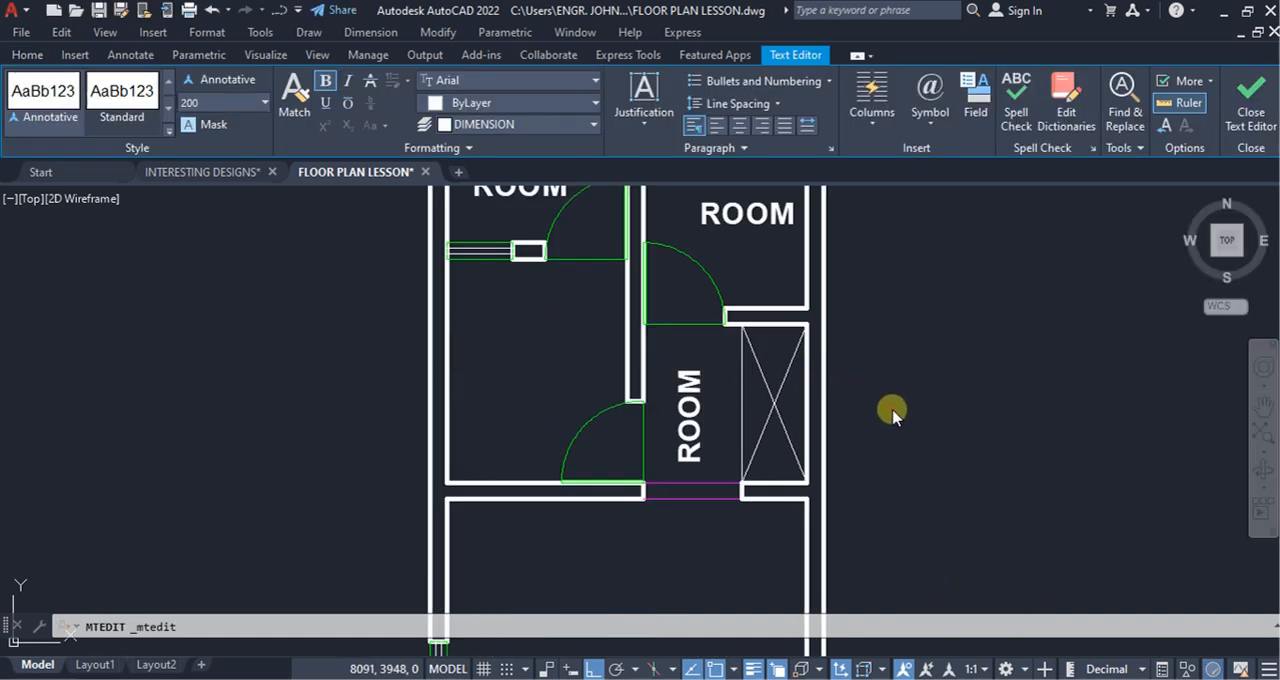
Step: Change the vertical ROOM label in the hallway beside the crossed shaft to lobby
scroll(696, 432, "down", 4)
left_click(692, 437)
double_click(694, 437)
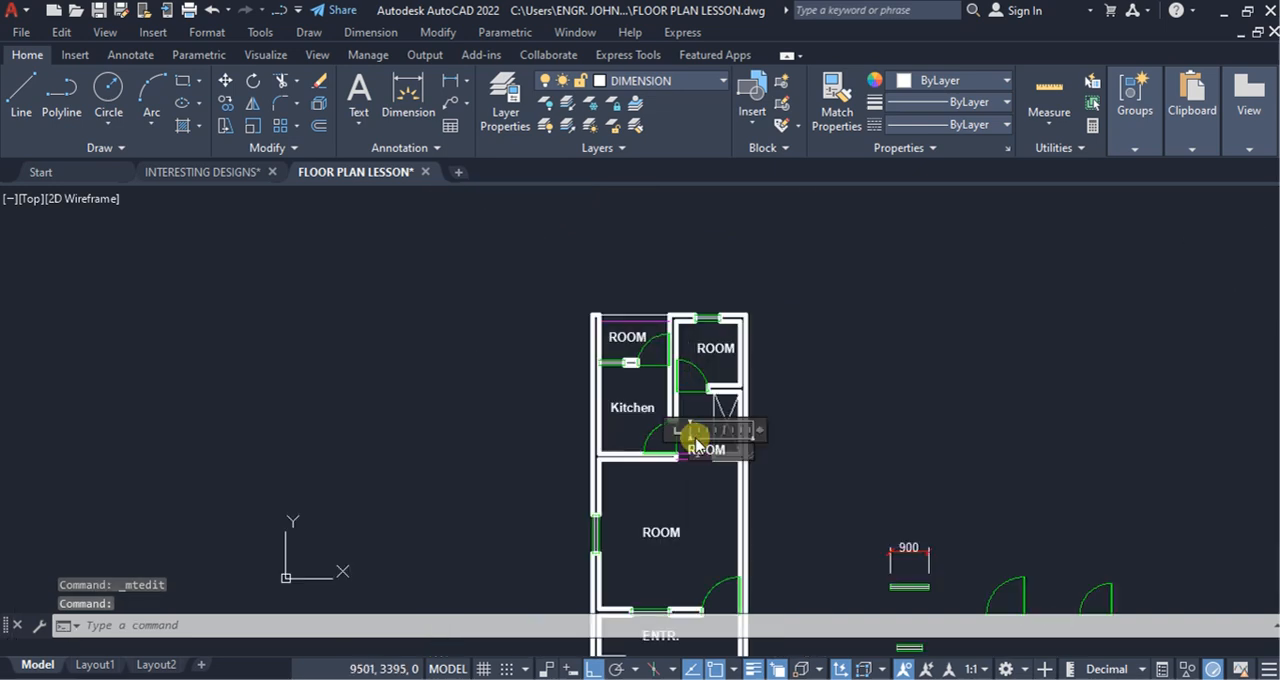
type("lo")
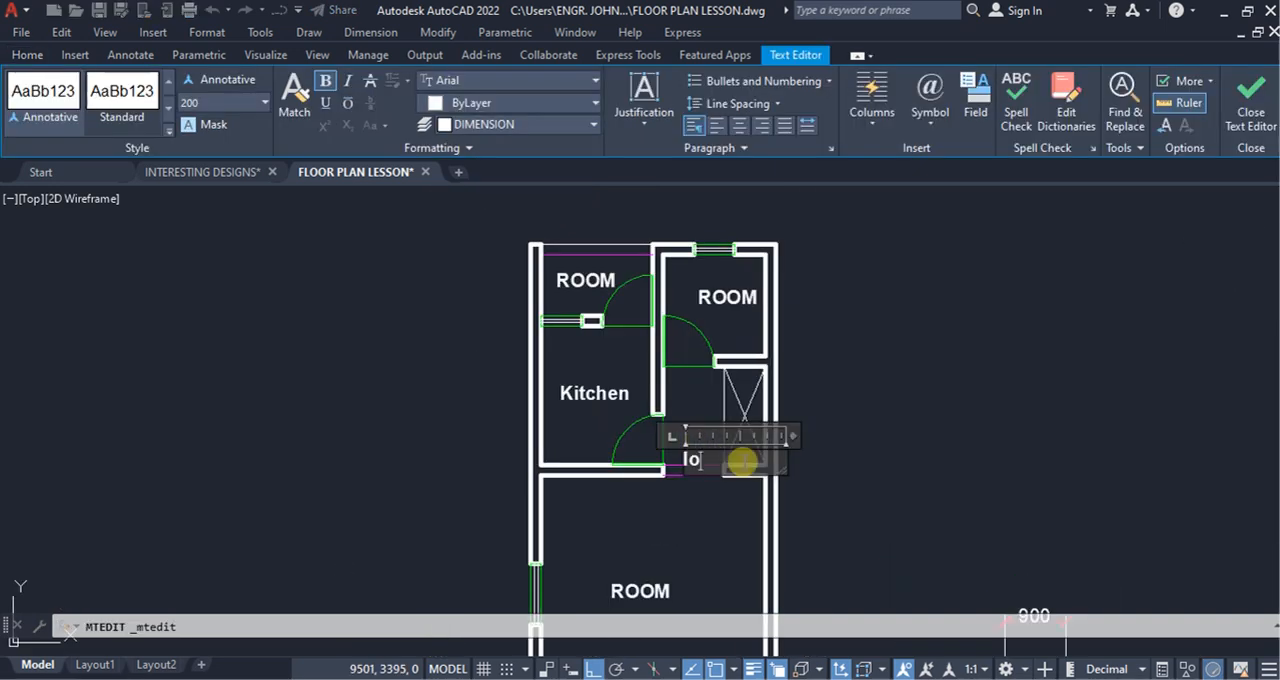
type("bby")
left_click(846, 423)
Step: Change the labels of the two topmost rooms to Toilet on the right and Balc. on the left
left_click(737, 300)
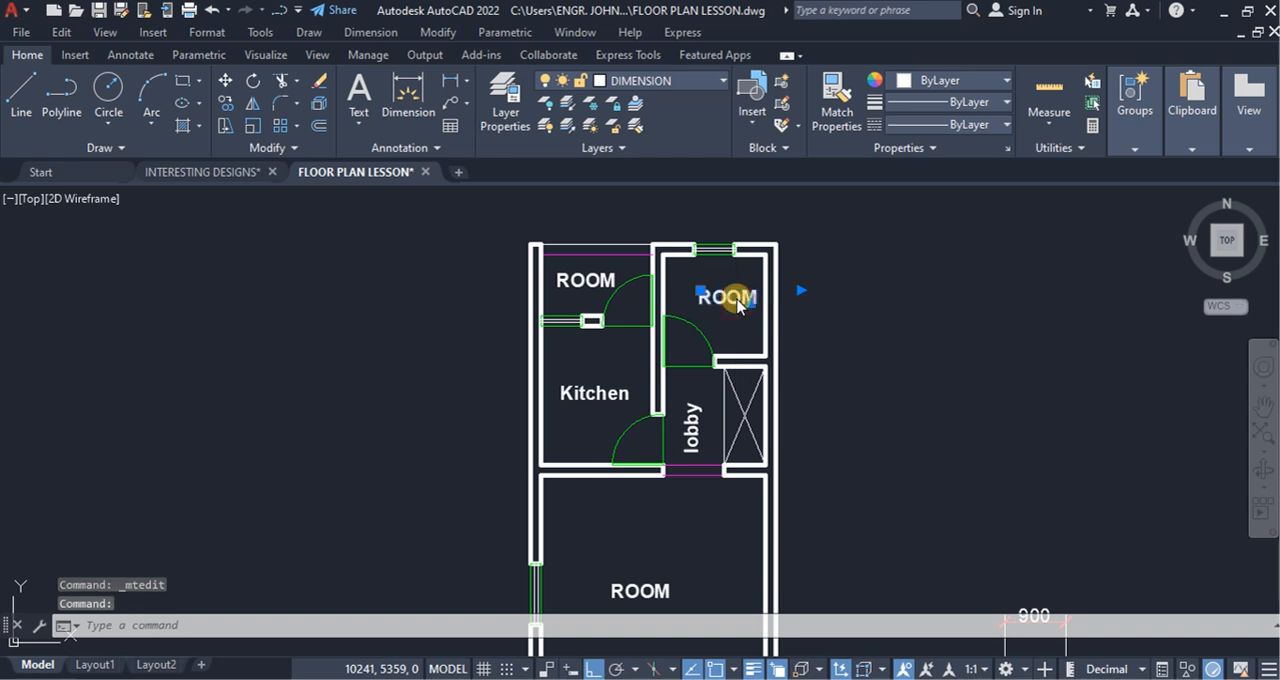
double_click(617, 282)
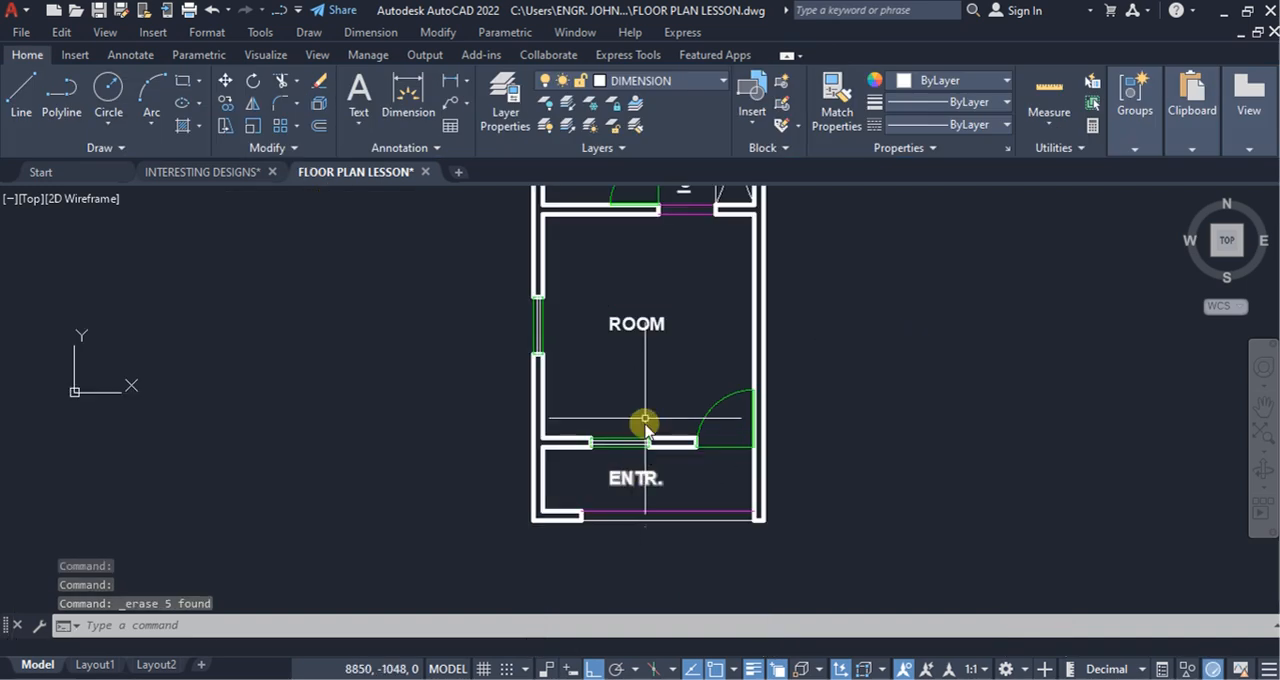
Step: Copy the ROOM label of the large room straight down to the empty space below the floor plan
left_click(647, 343)
left_click(600, 240)
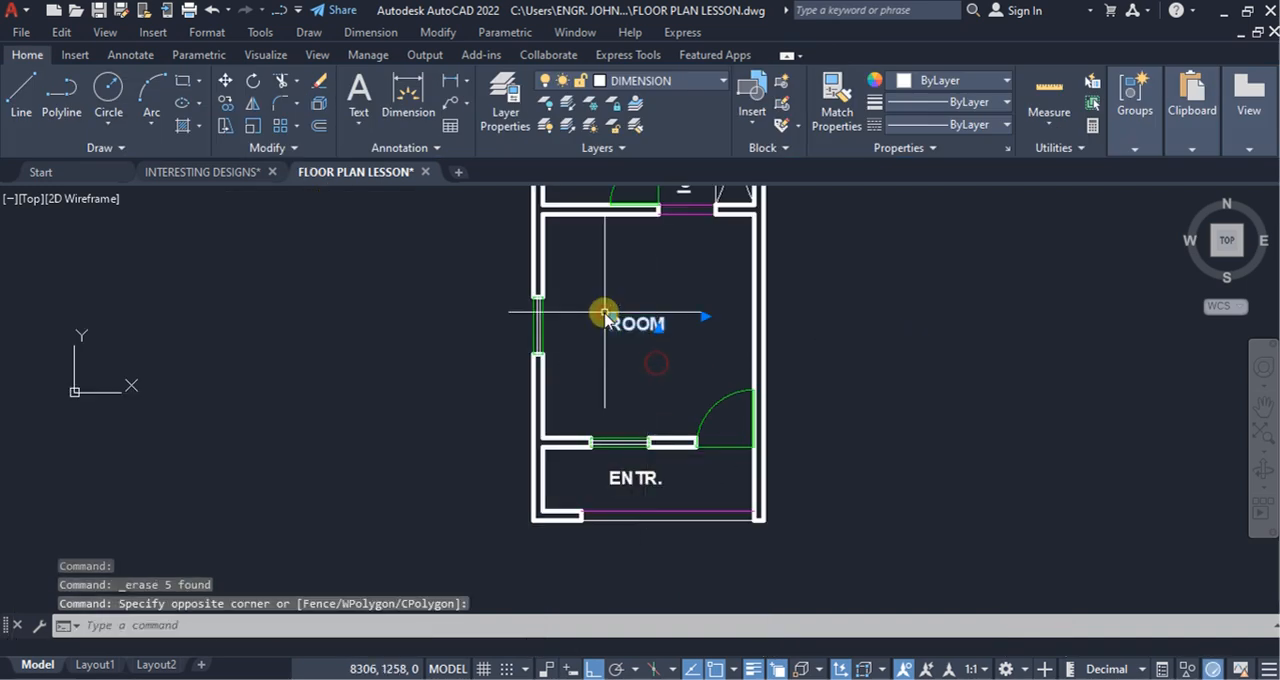
left_click(226, 102)
left_click(645, 320)
scroll(614, 437, "down", 6)
scroll(611, 477, "up", 4)
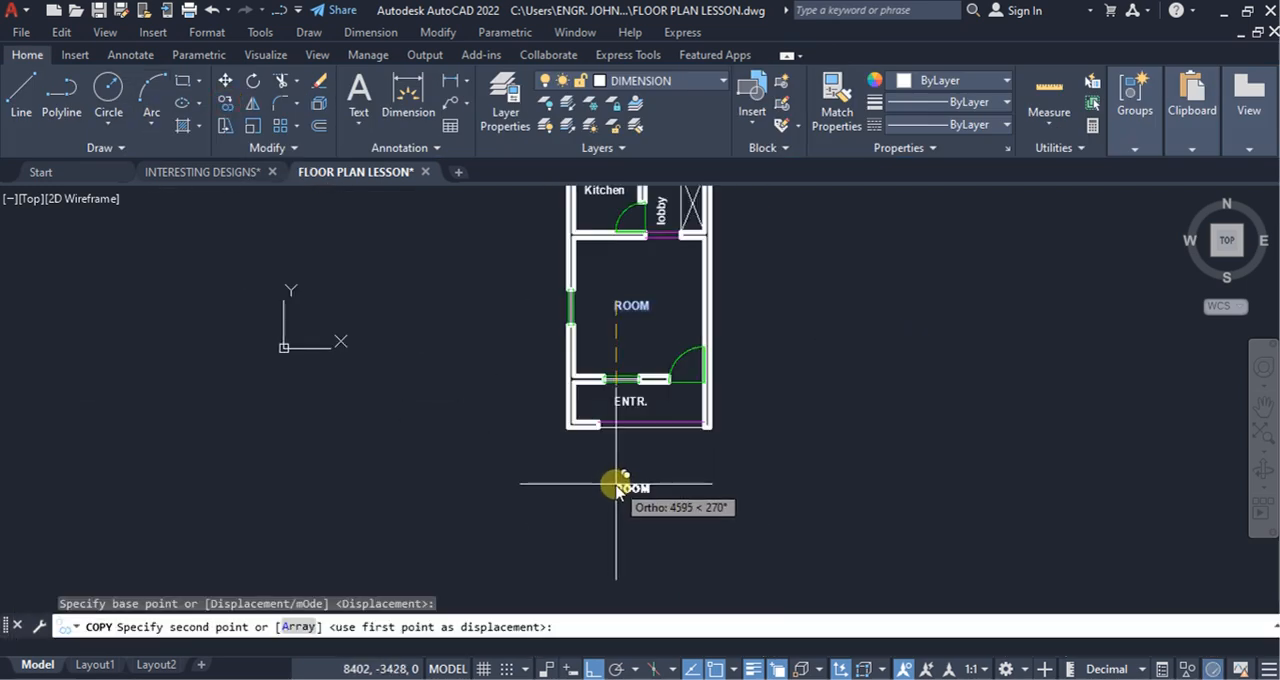
left_click(741, 488)
key("Escape")
Step: Change the copied label below the plan to FLOOR PLAN and widen its text box so it fits on one line
scroll(630, 485, "up", 5)
double_click(606, 452)
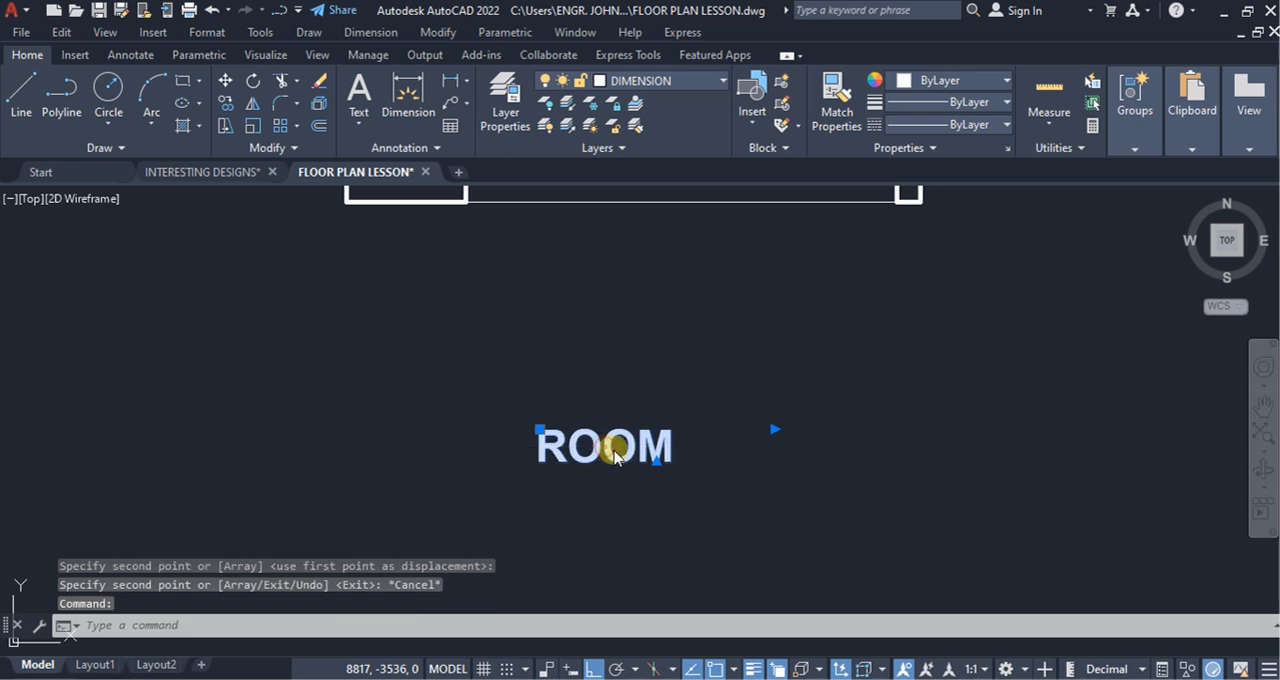
left_click(682, 457)
key("BackSpace")
key("BackSpace")
key("BackSpace")
key("BackSpace")
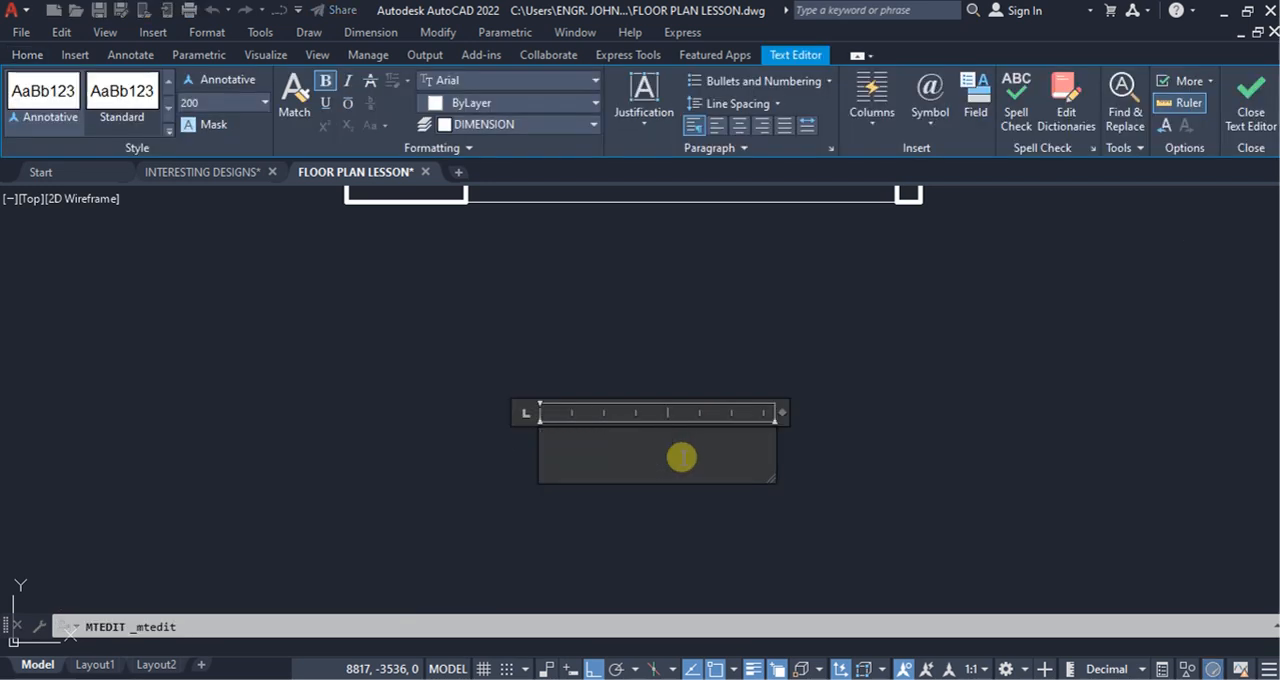
type("FLOO")
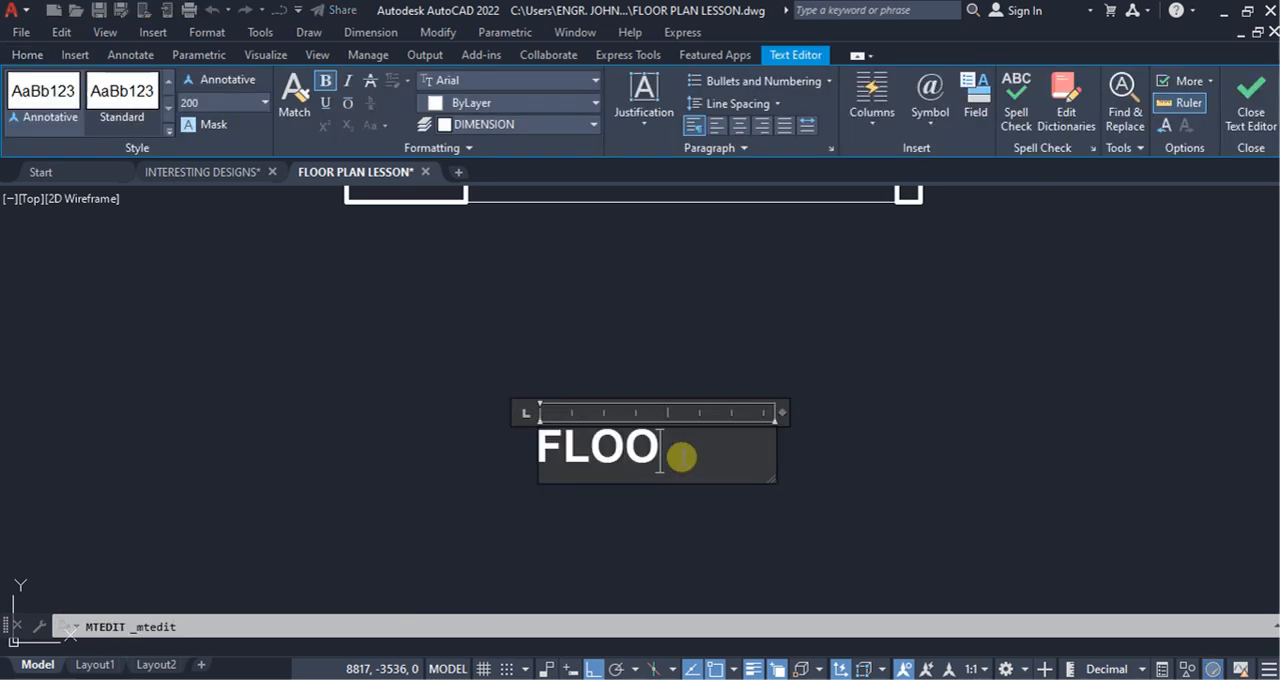
type("R PLAN")
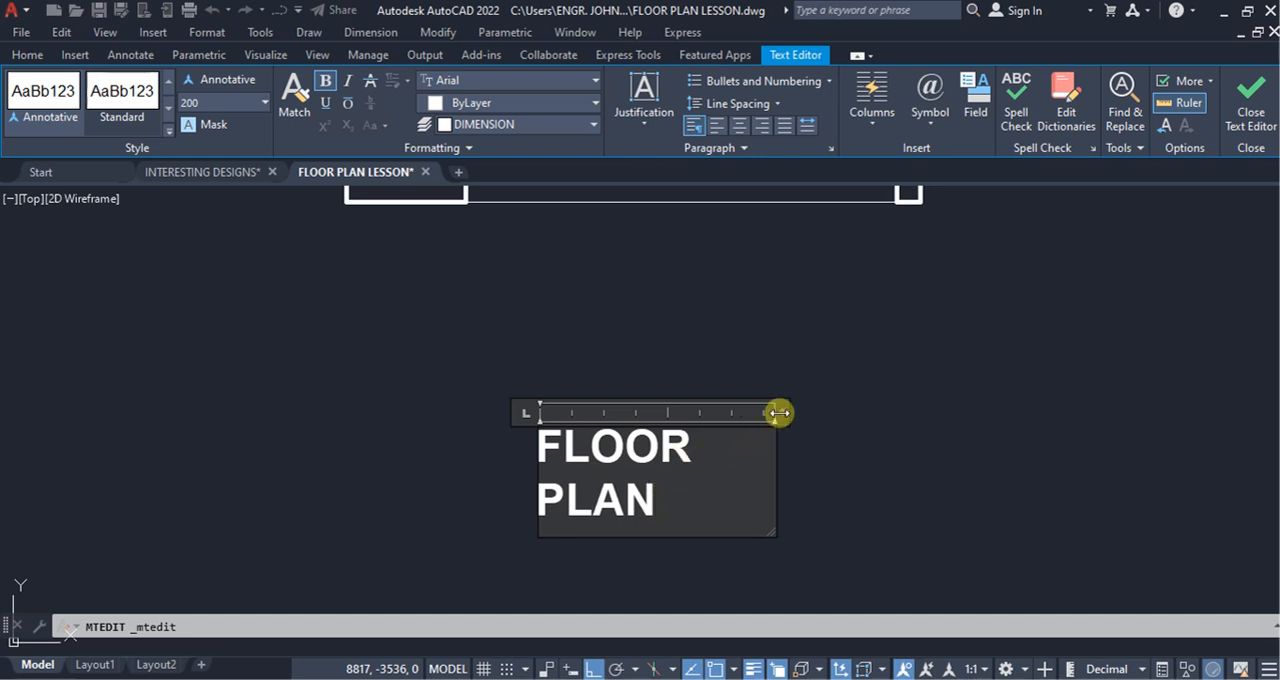
left_click_drag(778, 412, 850, 413)
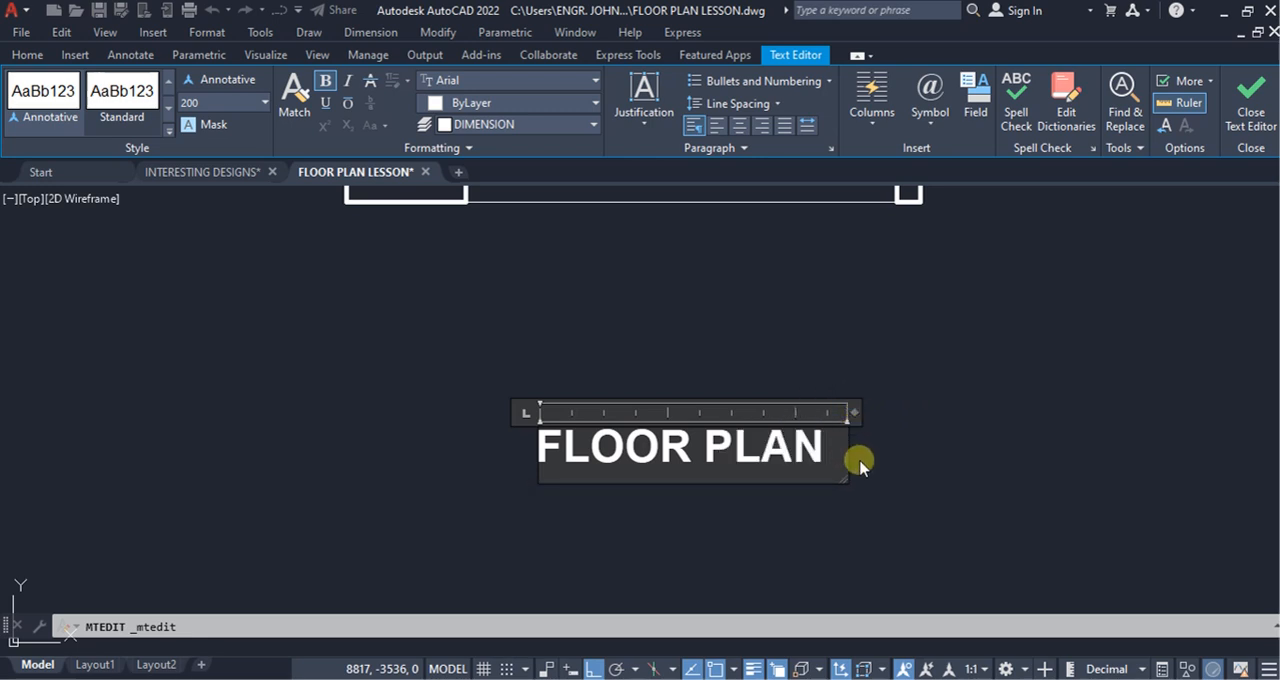
left_click(898, 415)
Step: Move the FLOOR PLAN title up and to the left with Ortho turned off, closer beneath the plan
scroll(651, 514, "down", 3)
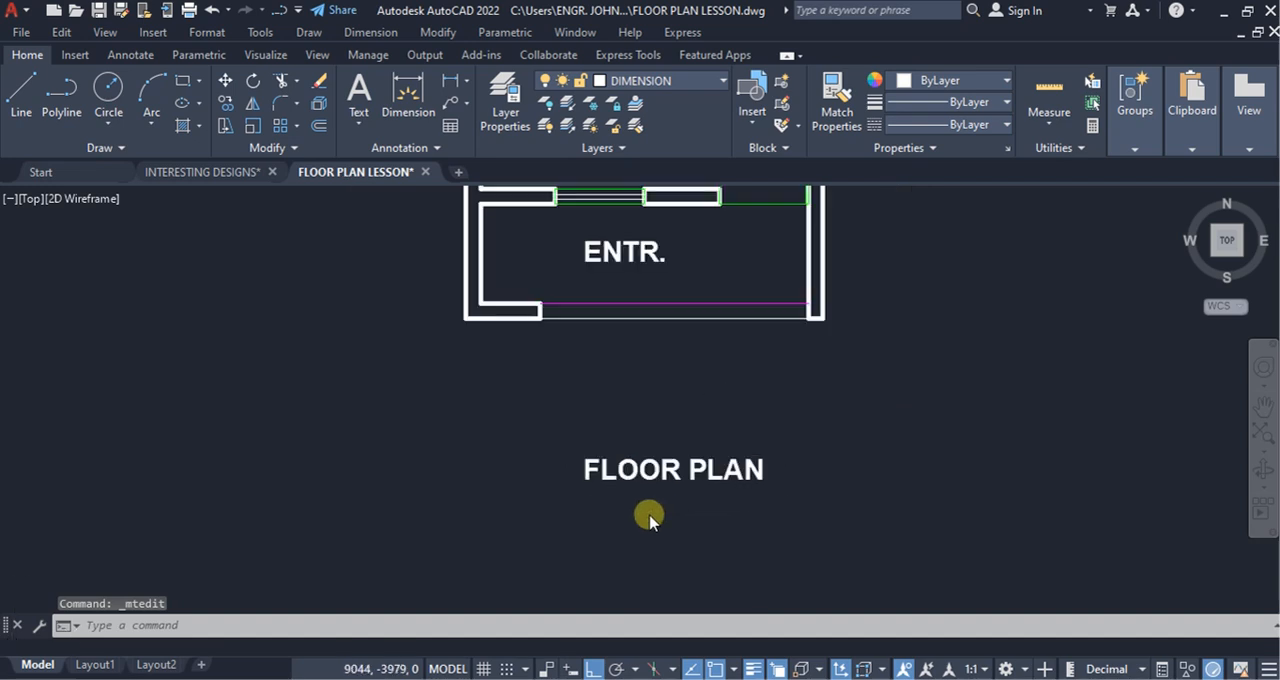
left_click(206, 231)
left_click(224, 80)
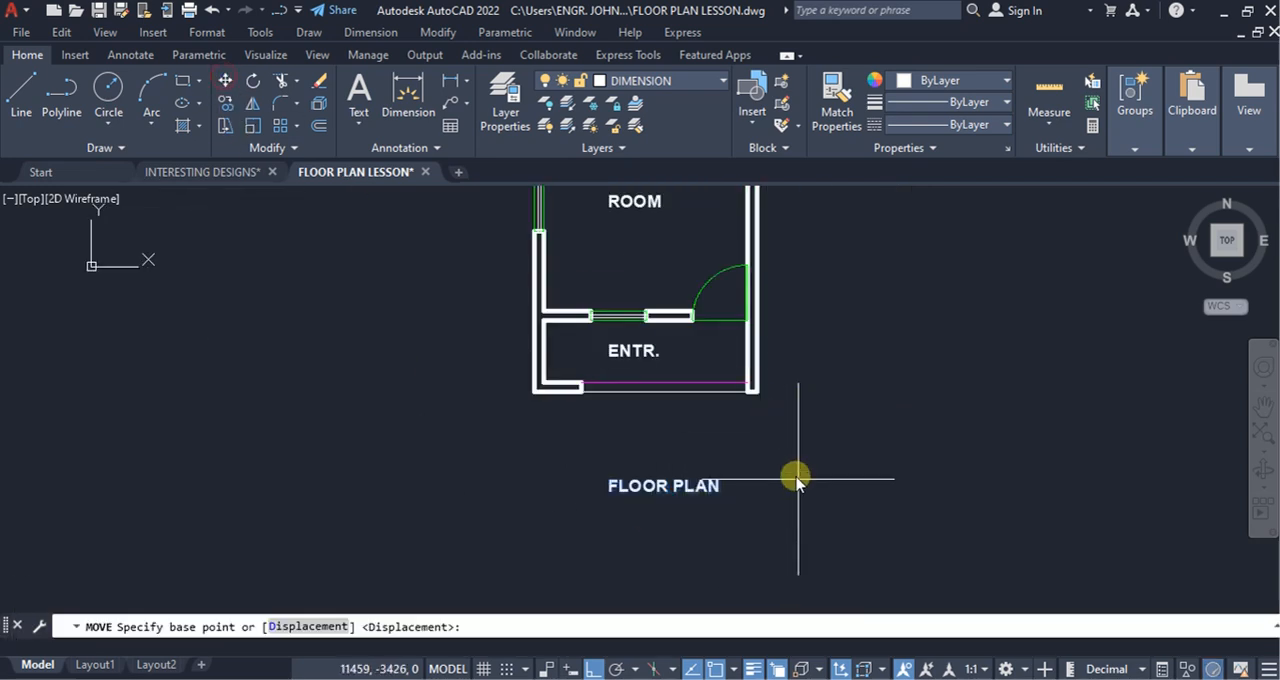
left_click(800, 495)
key("F8")
left_click(710, 465)
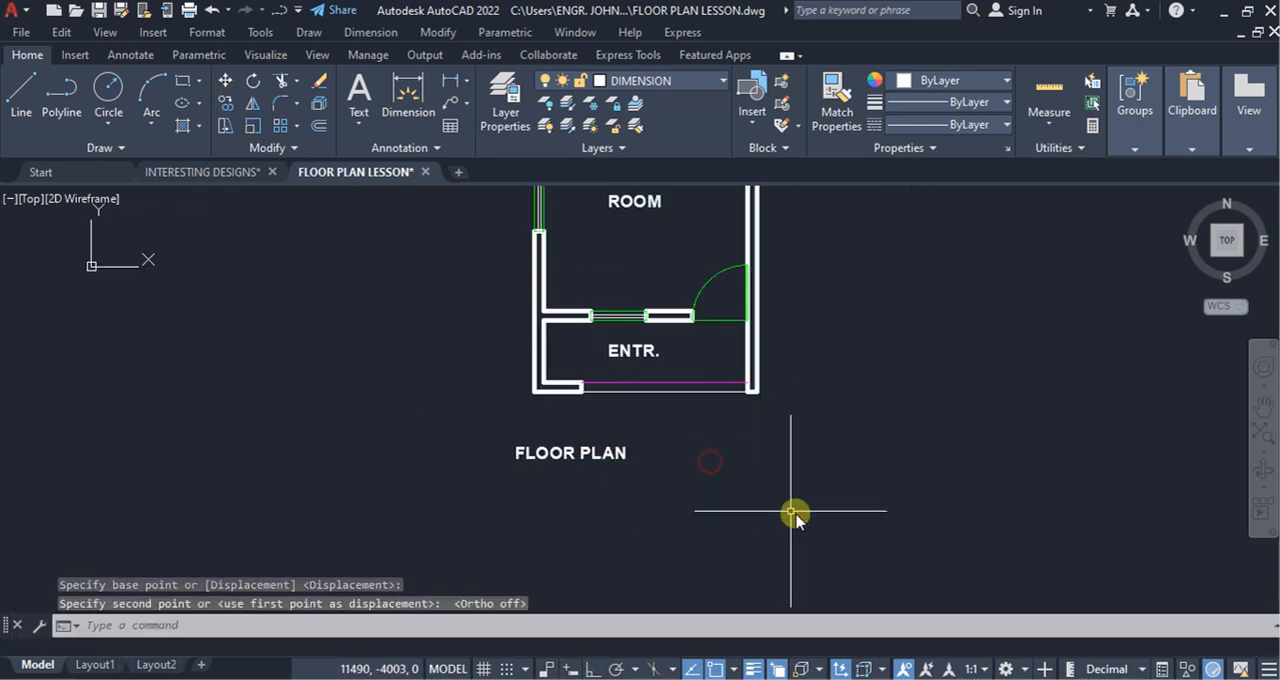
Step: Look through the patterns of the Hatch command, choose BRICK, and leave the command without hatching anything
scroll(791, 514, "down", 2)
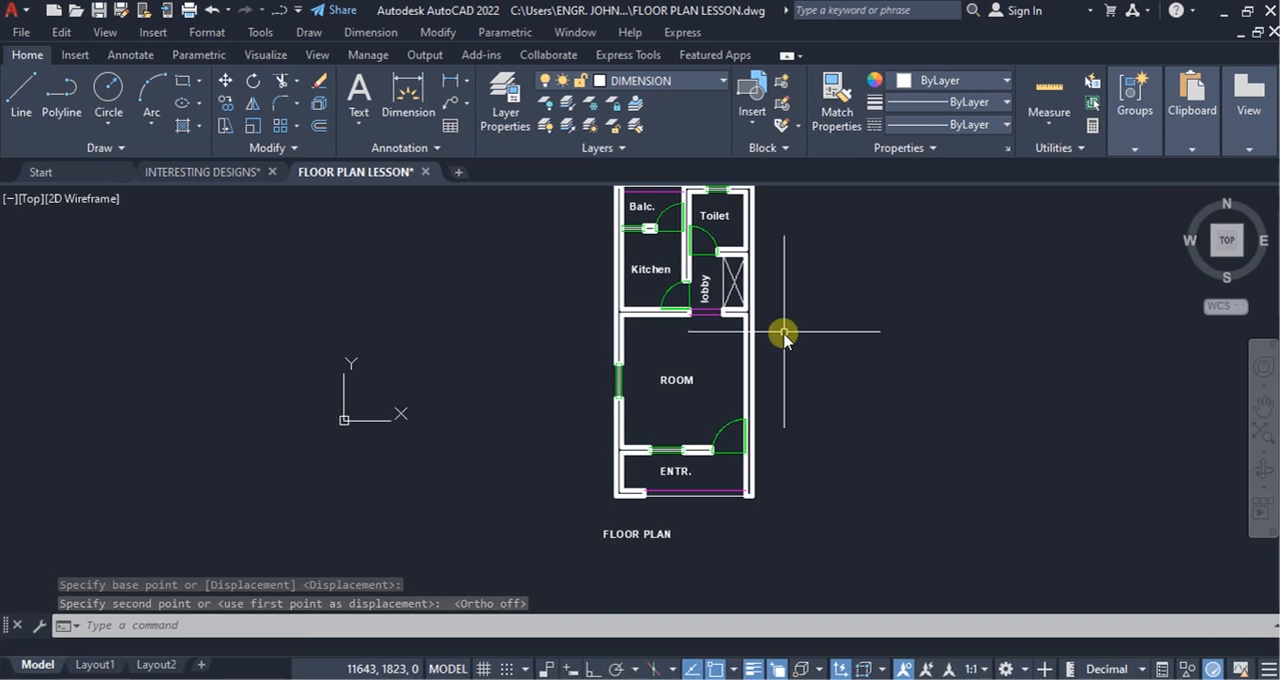
middle_click_drag(767, 329, 728, 386)
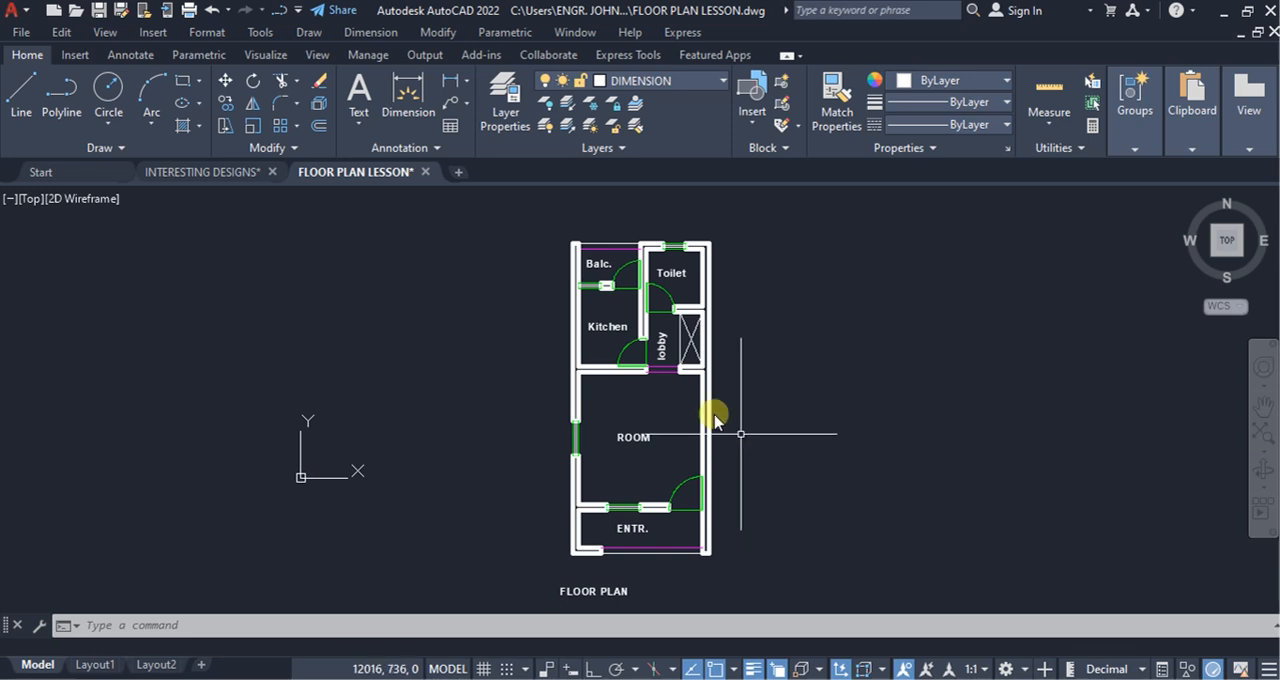
left_click(199, 127)
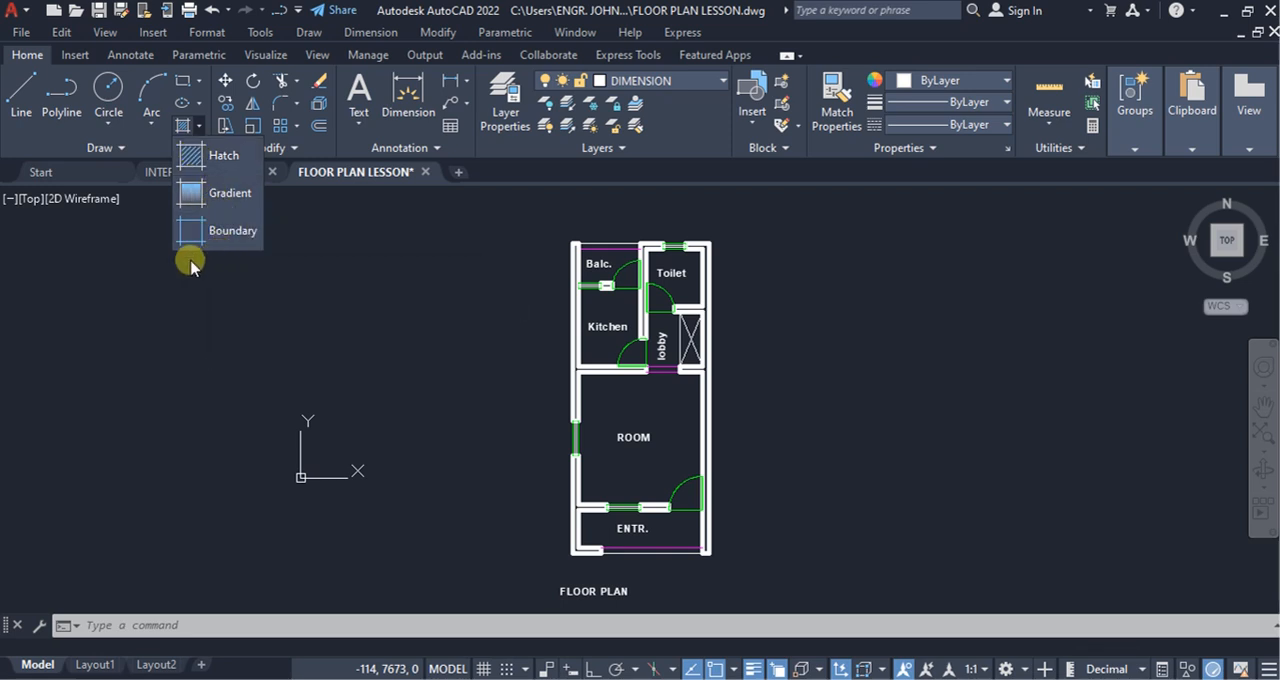
left_click(213, 158)
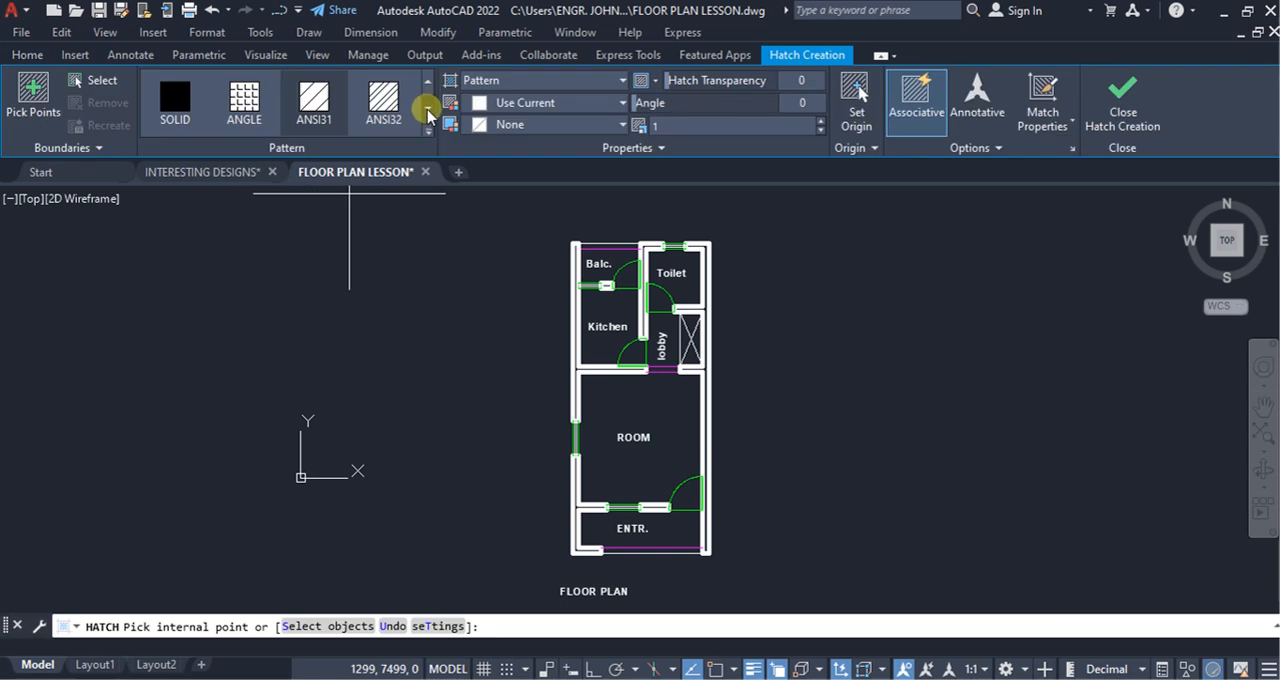
left_click(428, 110)
left_click(428, 110)
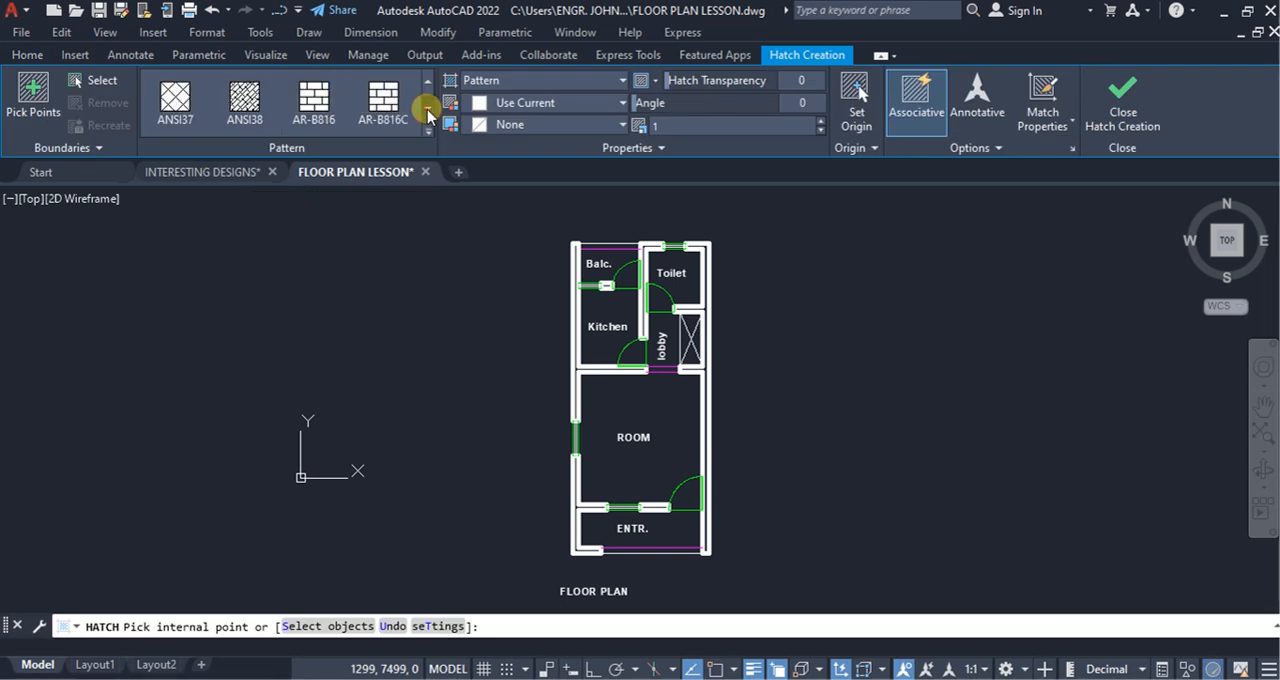
left_click(428, 110)
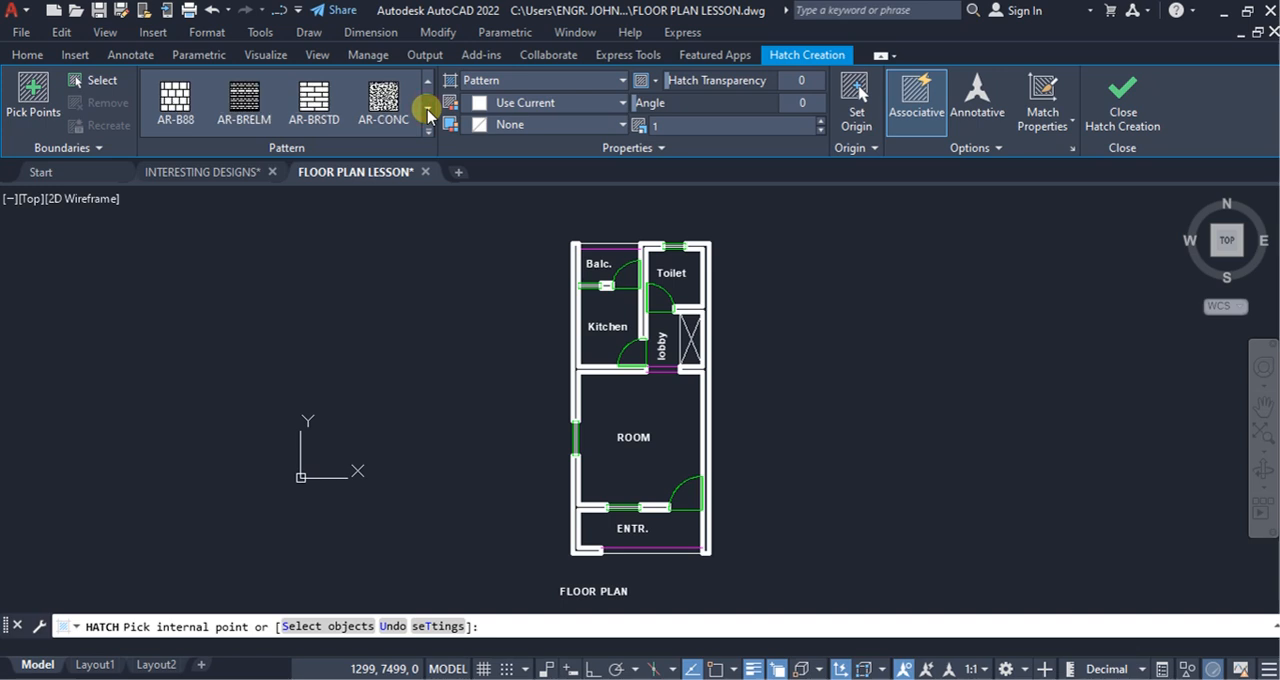
left_click(428, 110)
left_click(428, 110)
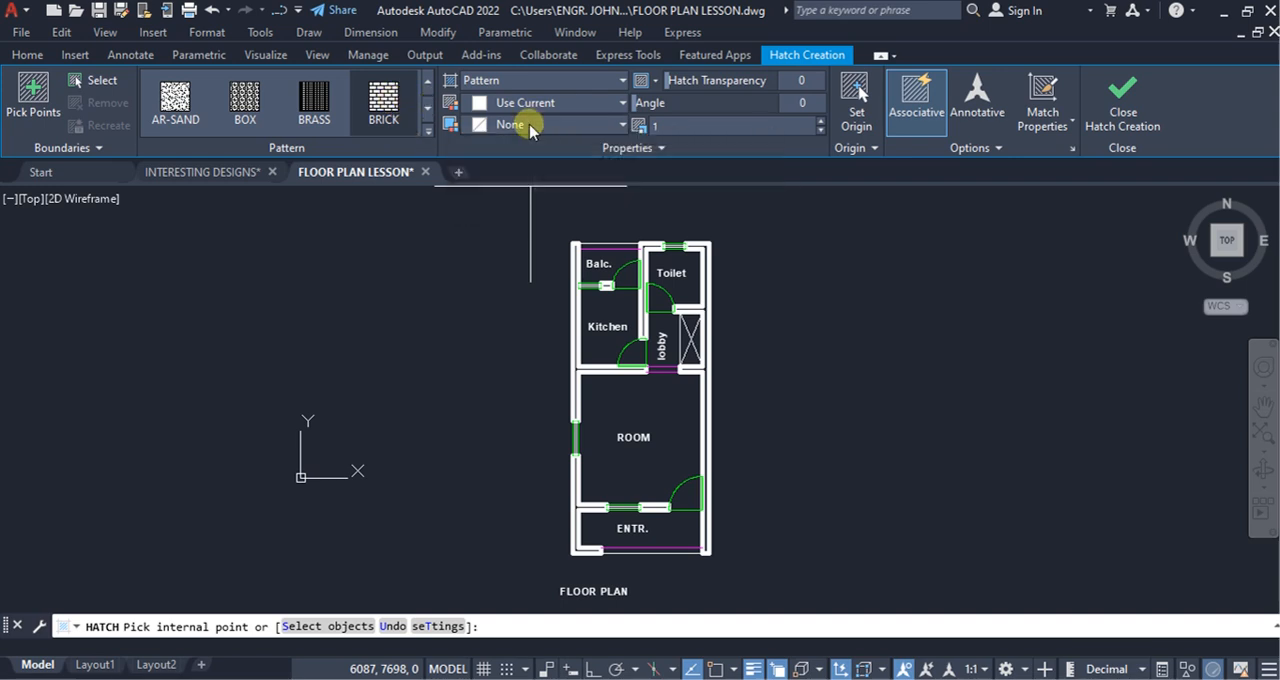
key("Escape")
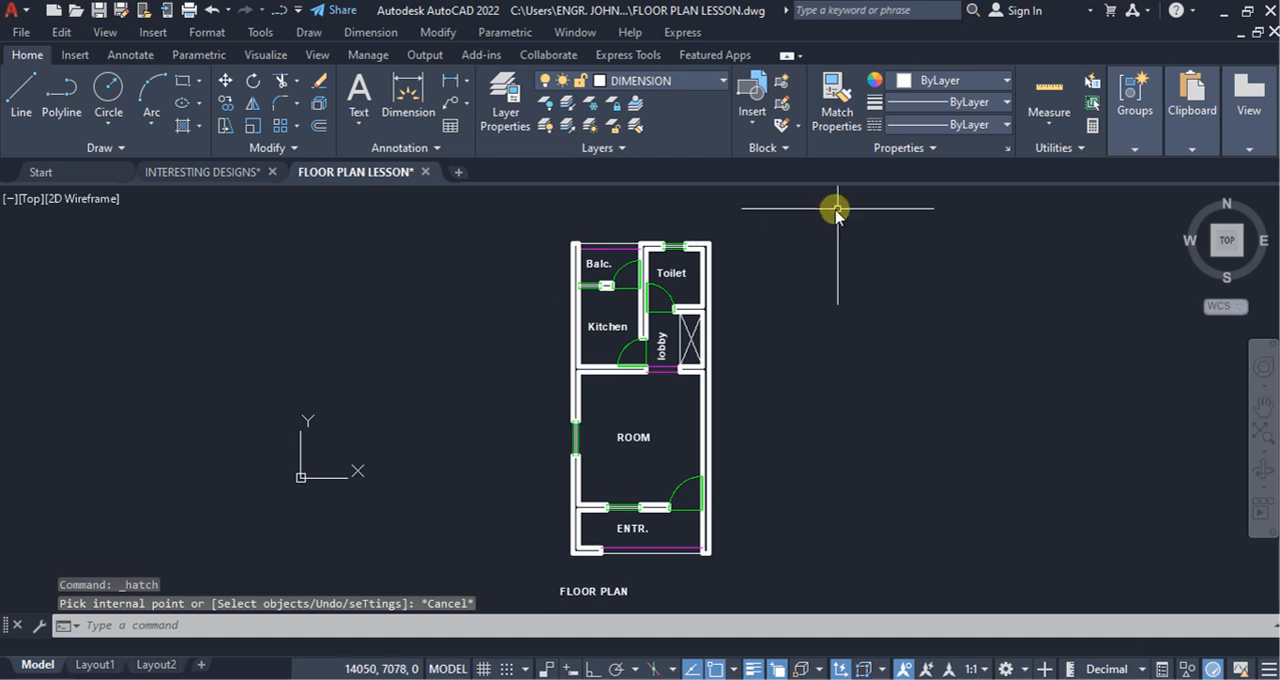
Step: Create a new layer named HATCH and give it the gray colour 253
left_click(507, 96)
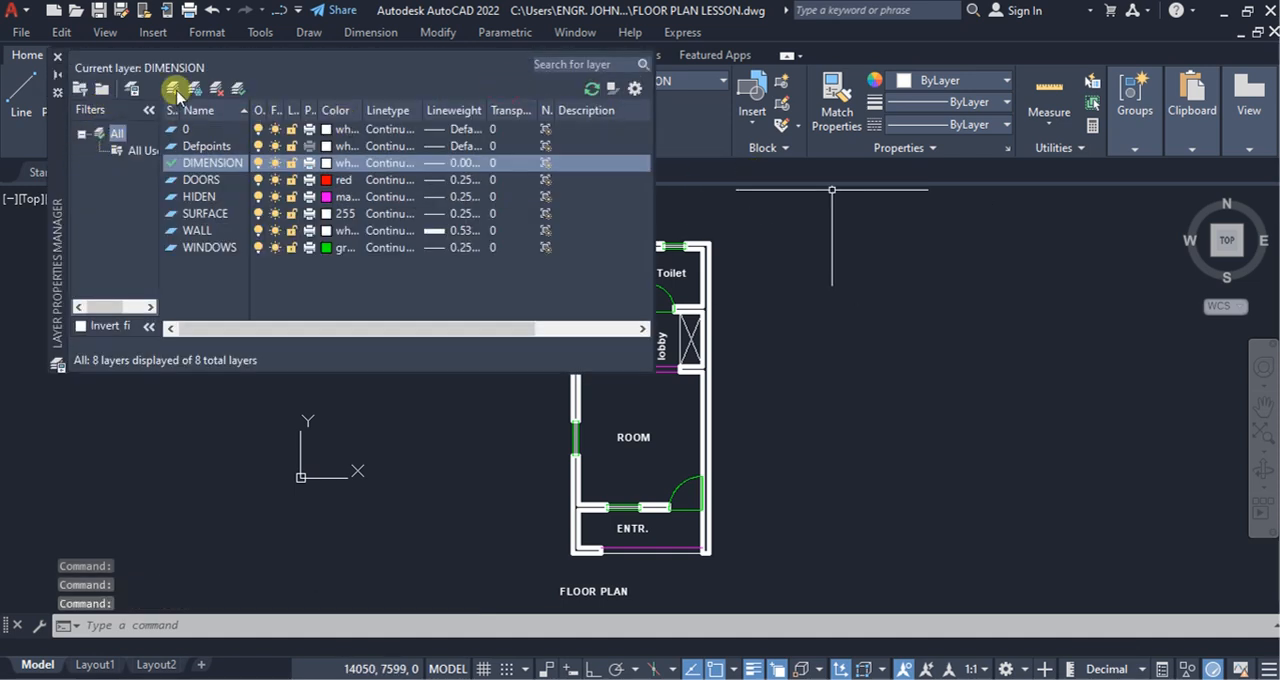
left_click(176, 92)
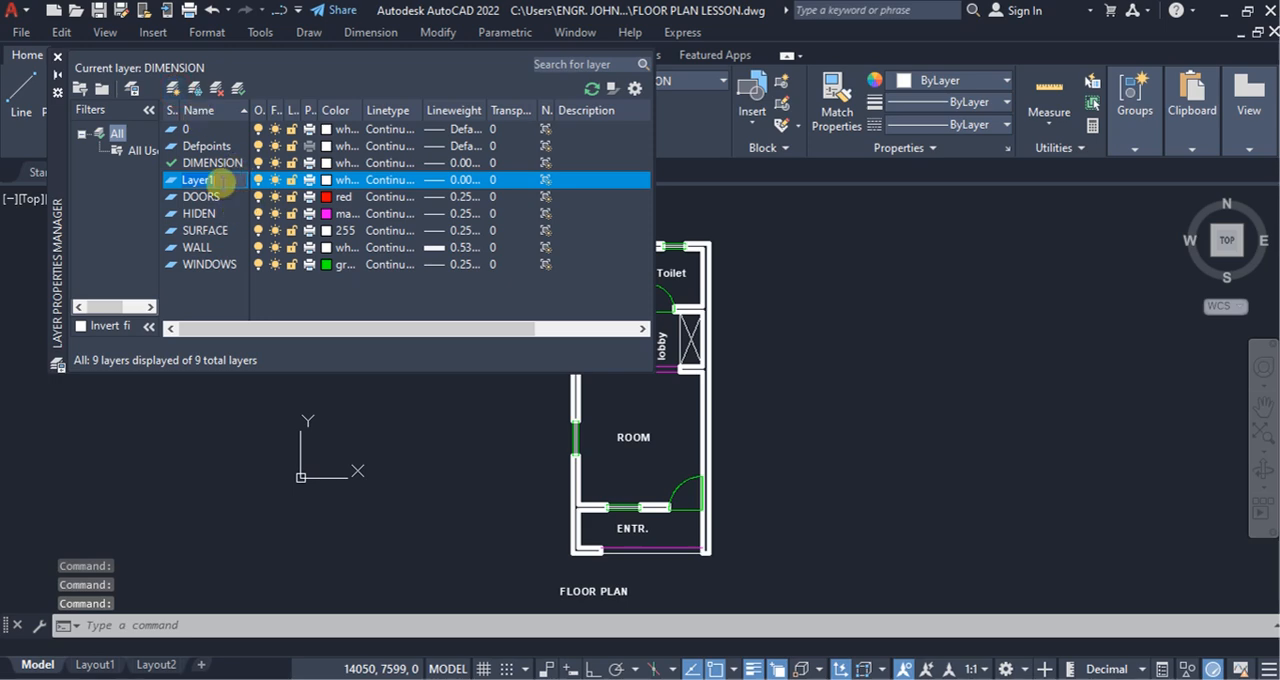
type("HATCH")
left_click(327, 180)
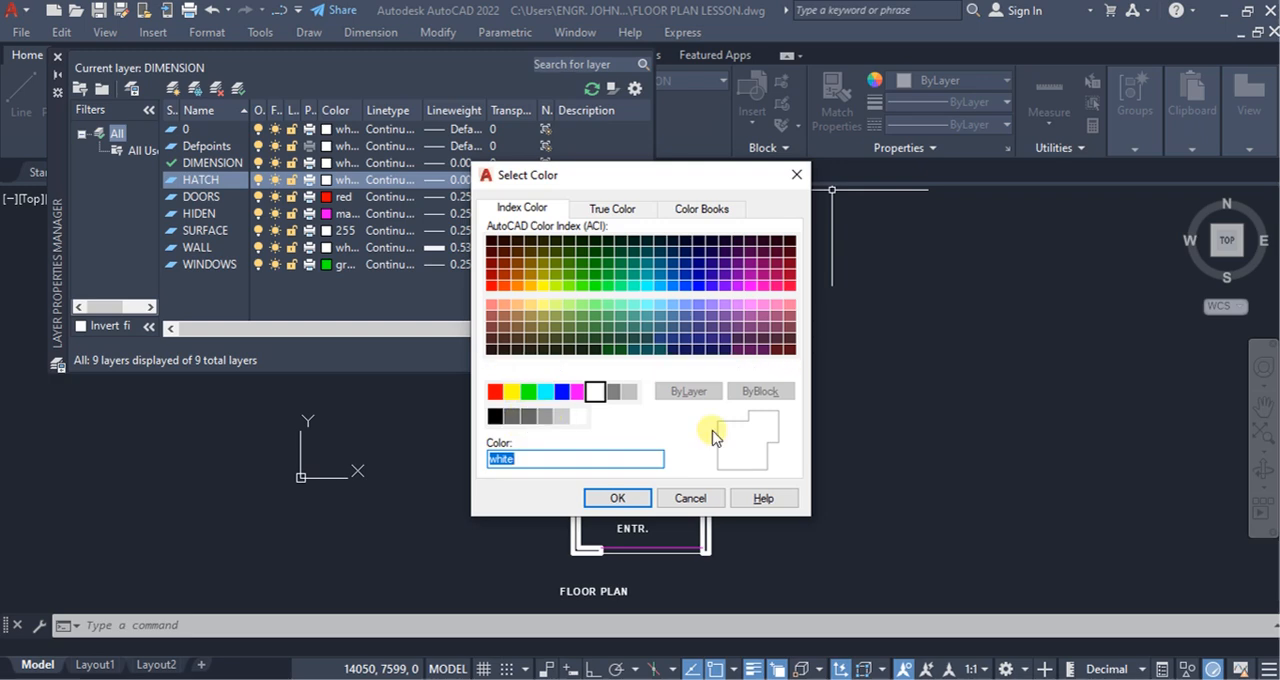
left_click(544, 418)
left_click(612, 497)
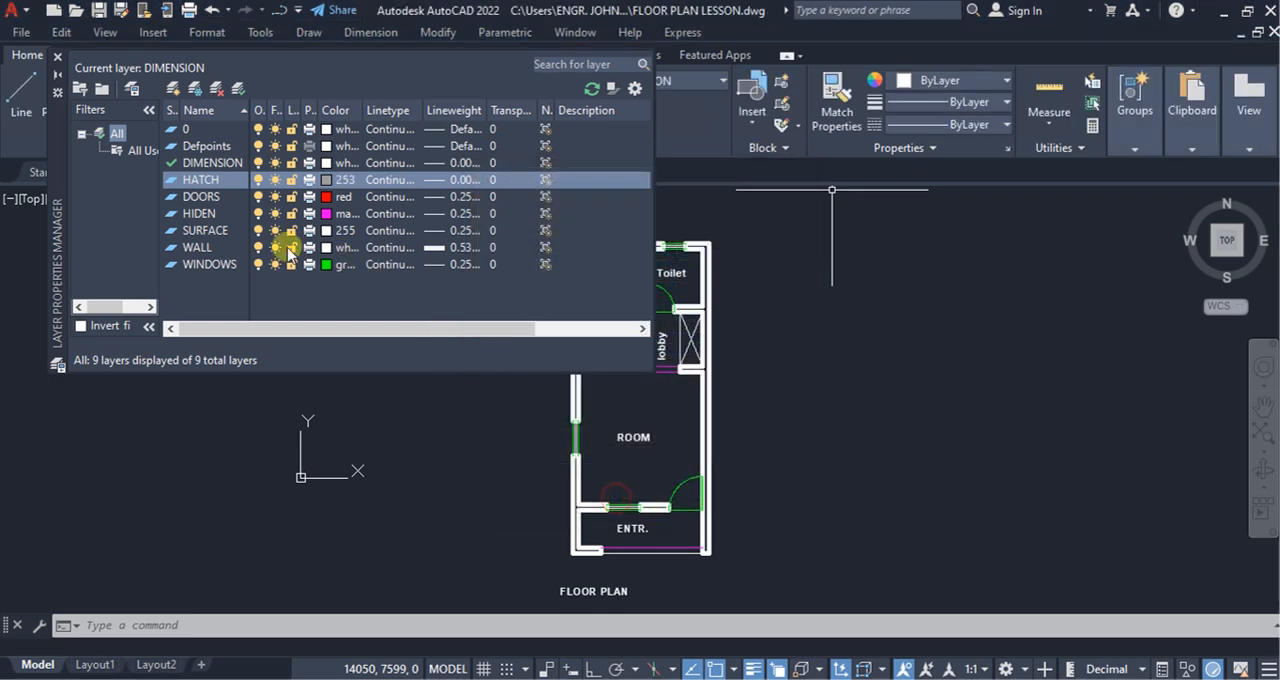
Step: Keep the HATCH layer's lineweight at 0.00 mm and make it the current layer
left_click(455, 183)
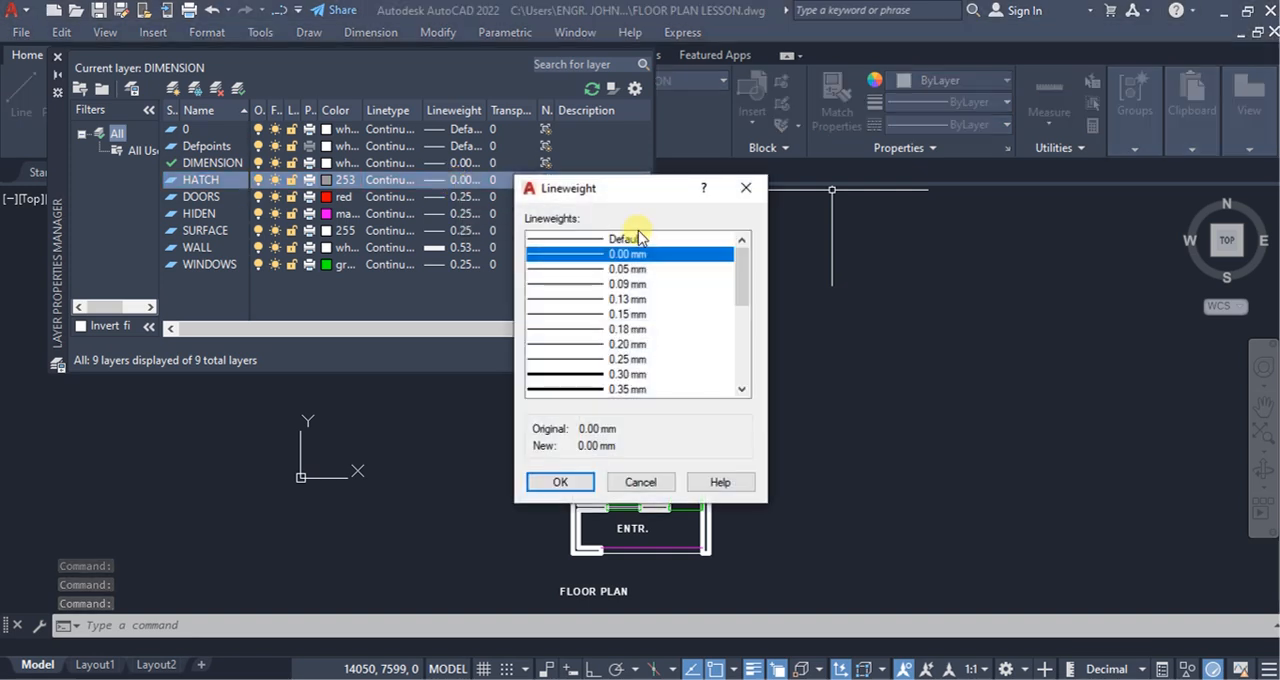
left_click(561, 482)
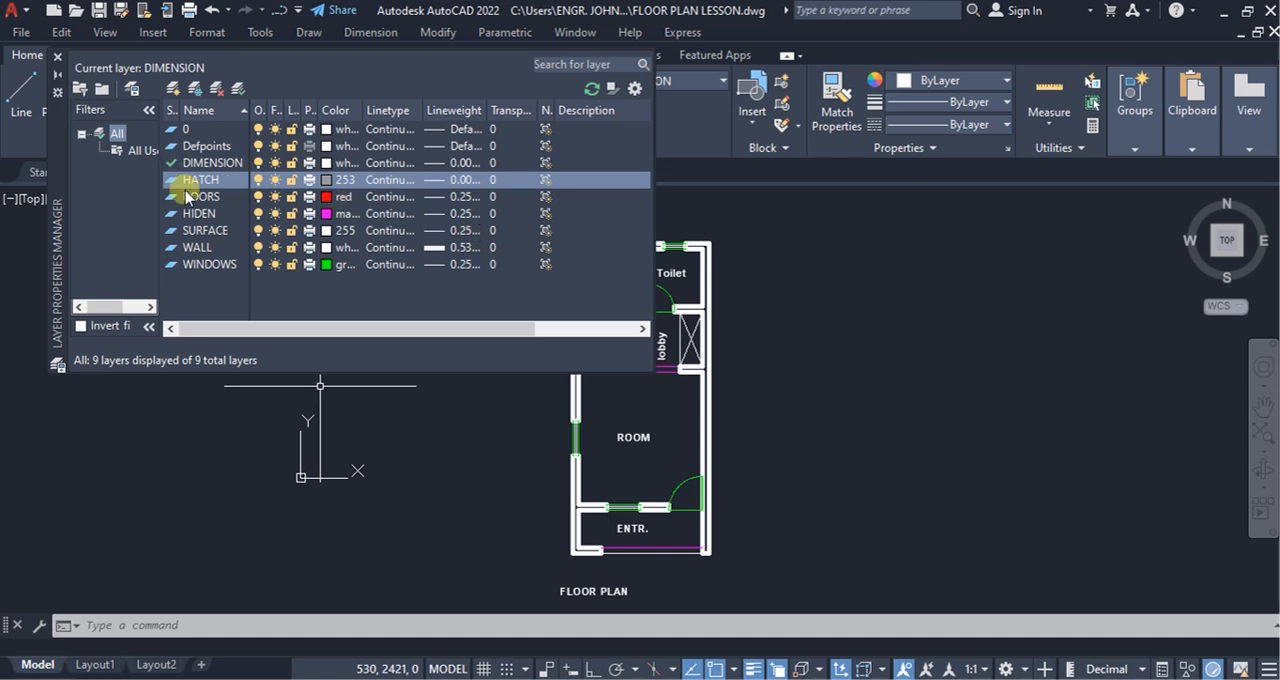
left_click(240, 90)
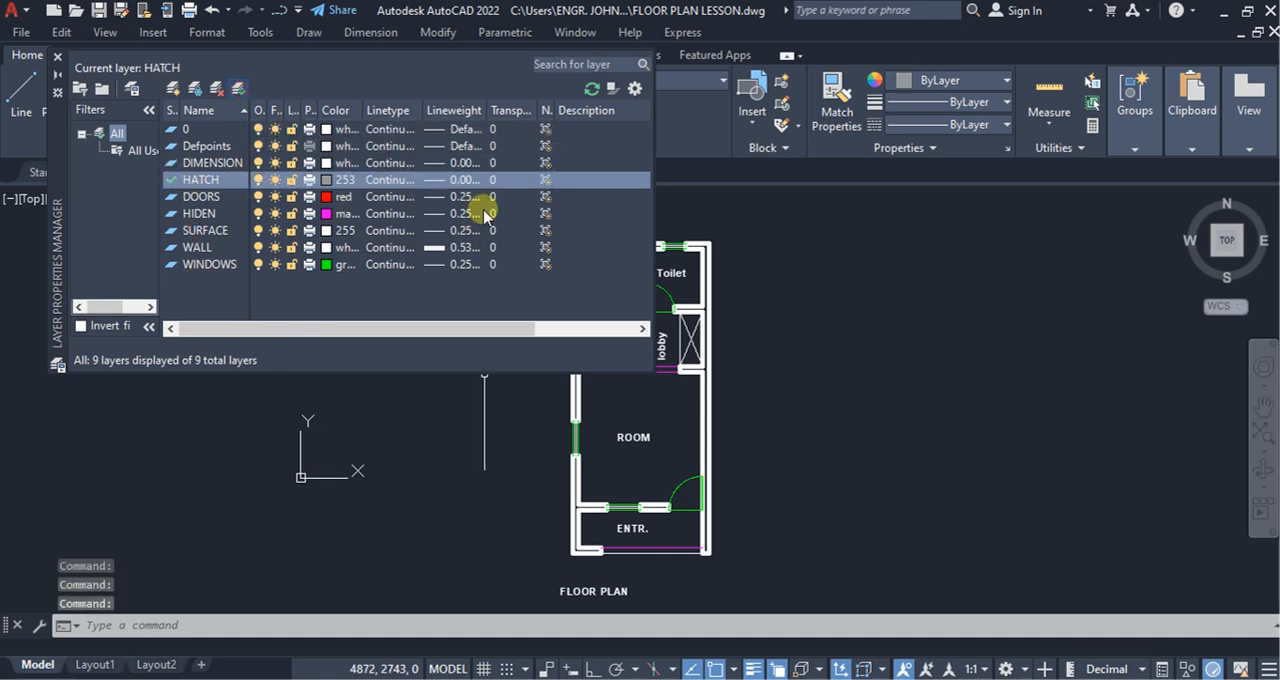
left_click(57, 57)
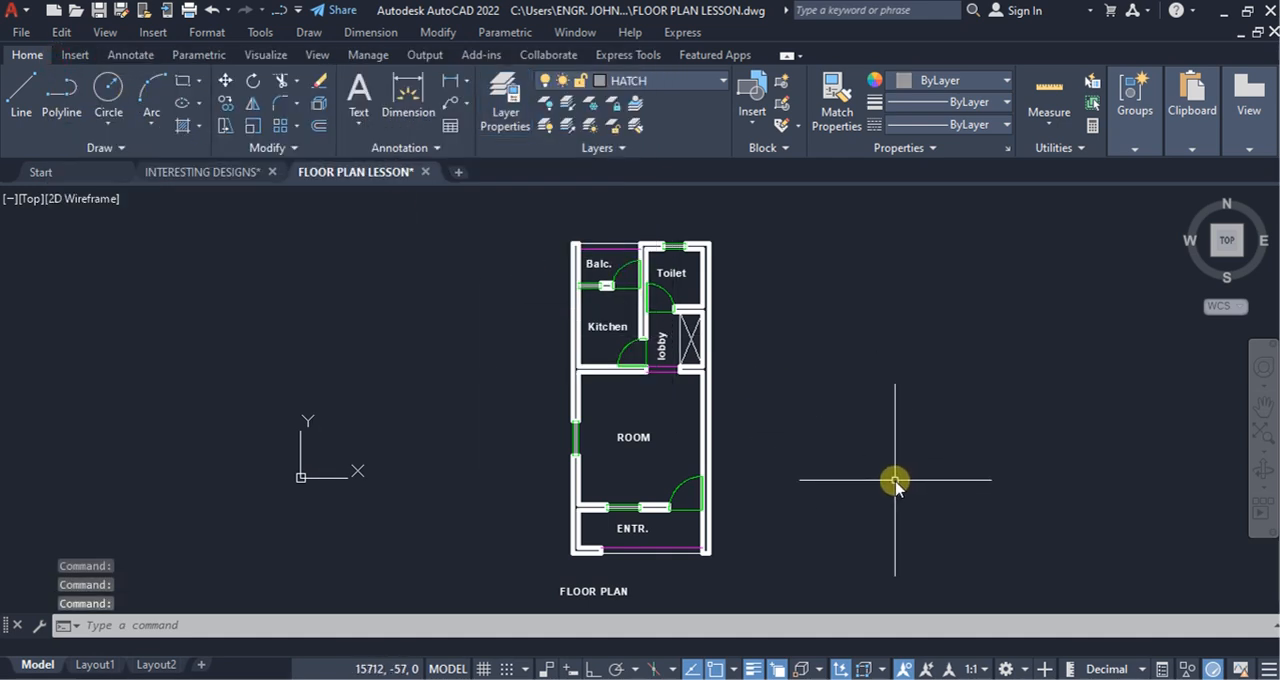
Step: Hatch the ENTR. area with the BRICK pattern, trying a pattern scale of 100 and settling on 300
left_click(200, 138)
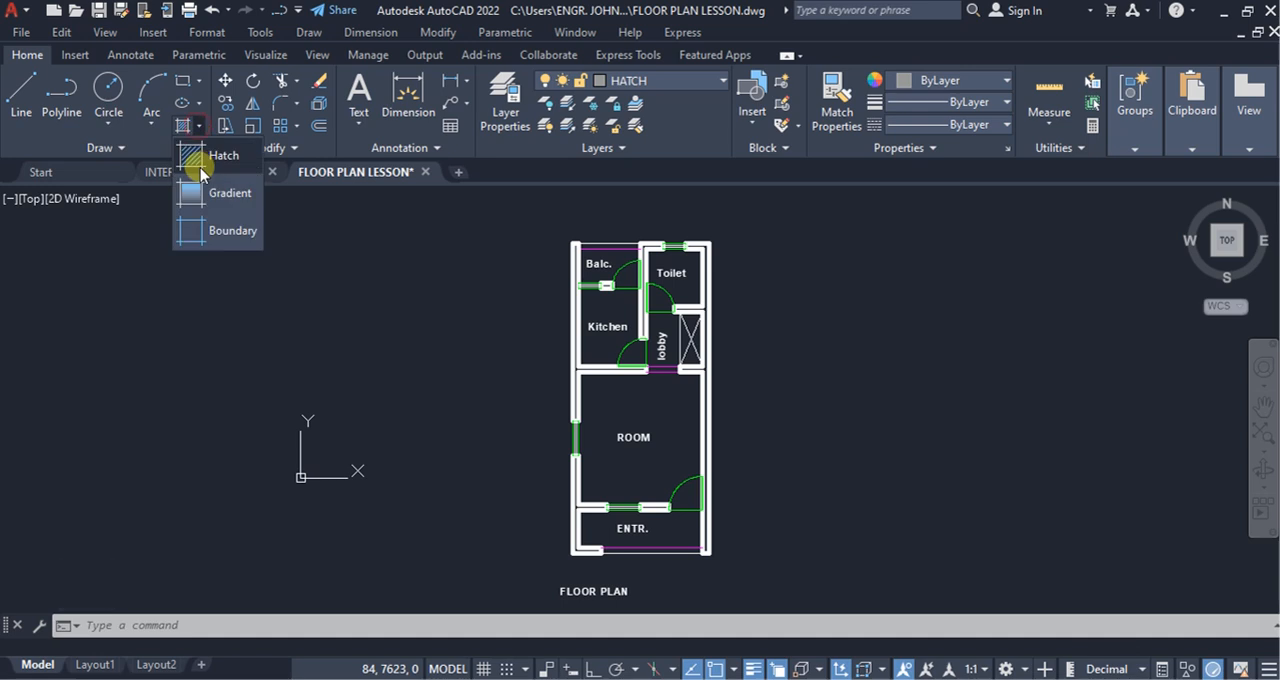
left_click(196, 158)
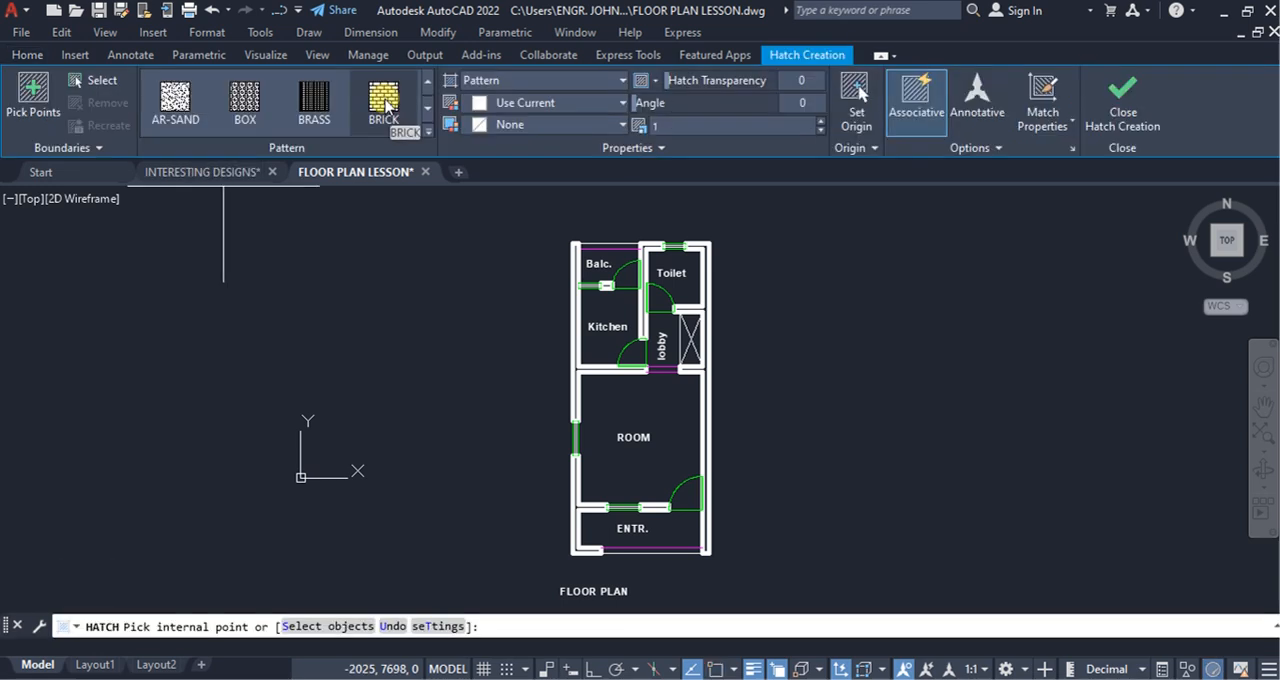
left_click(662, 127)
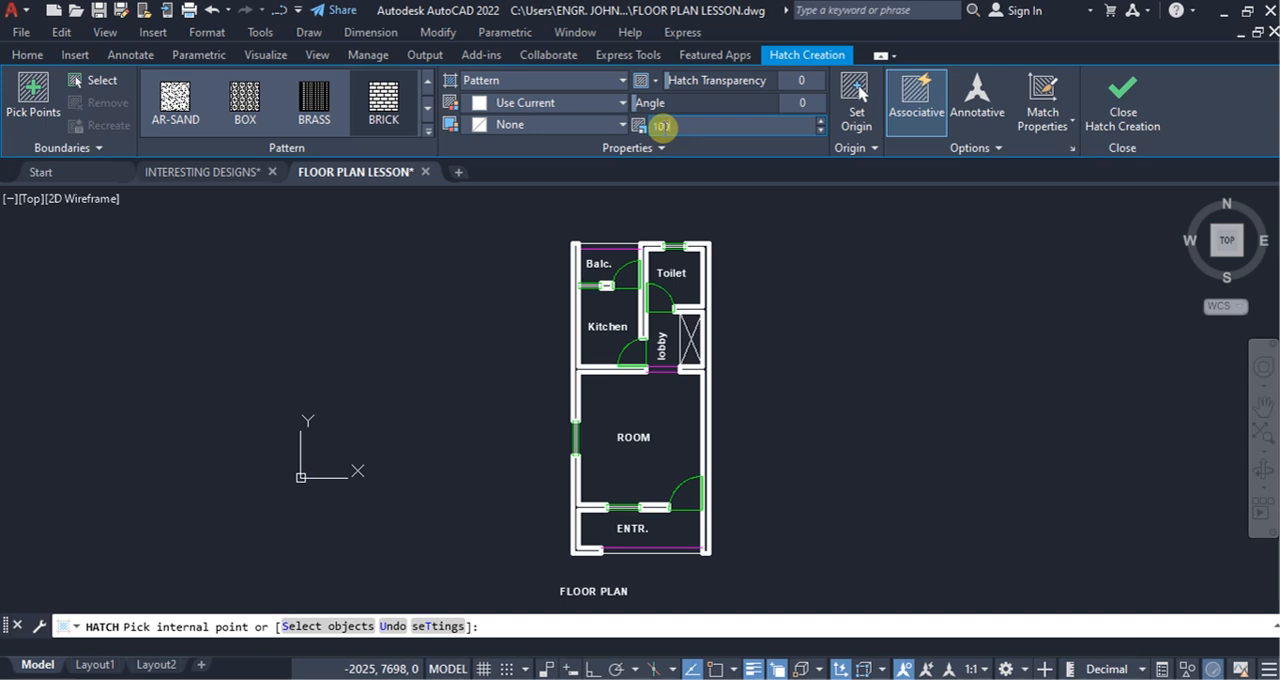
type("100")
key("Return")
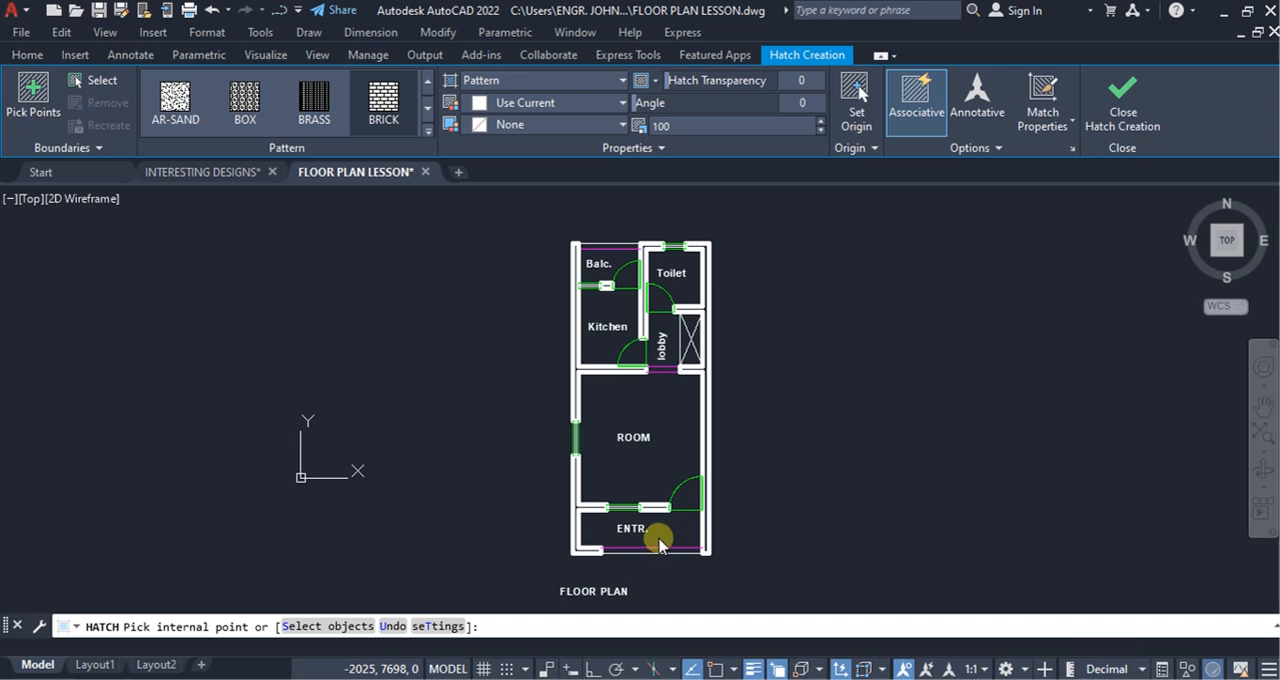
left_click(752, 128)
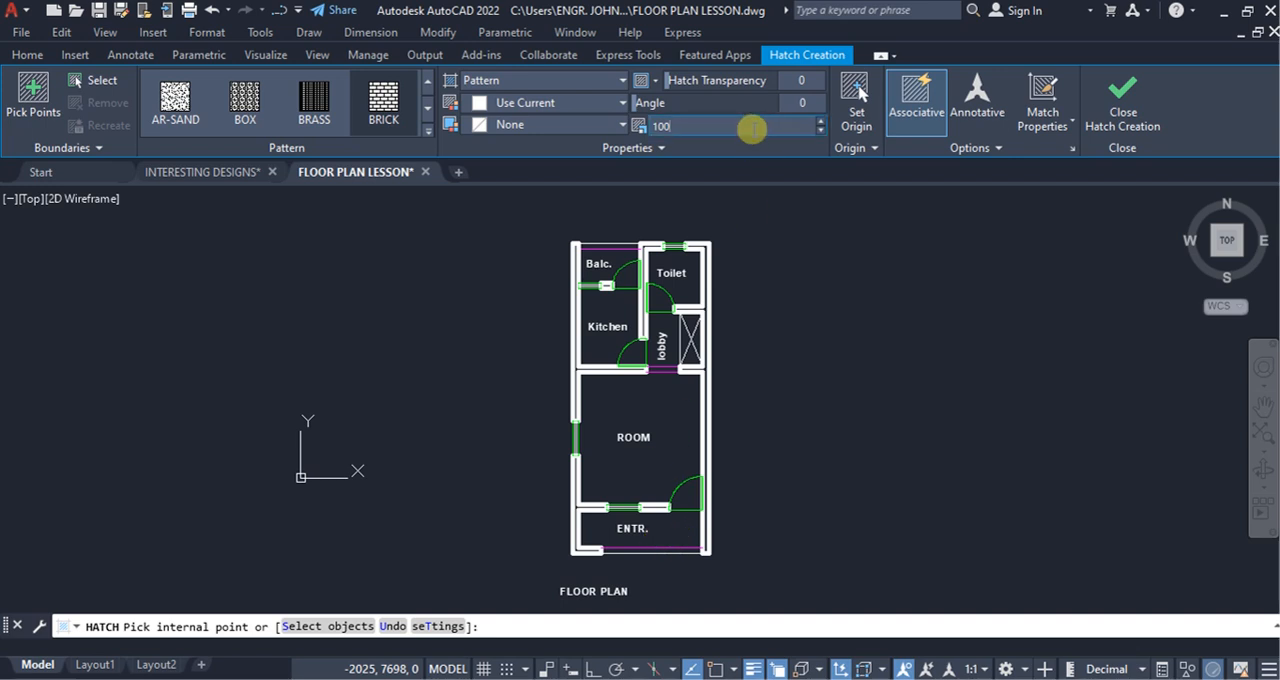
left_click(661, 533)
scroll(665, 540, "up", 4)
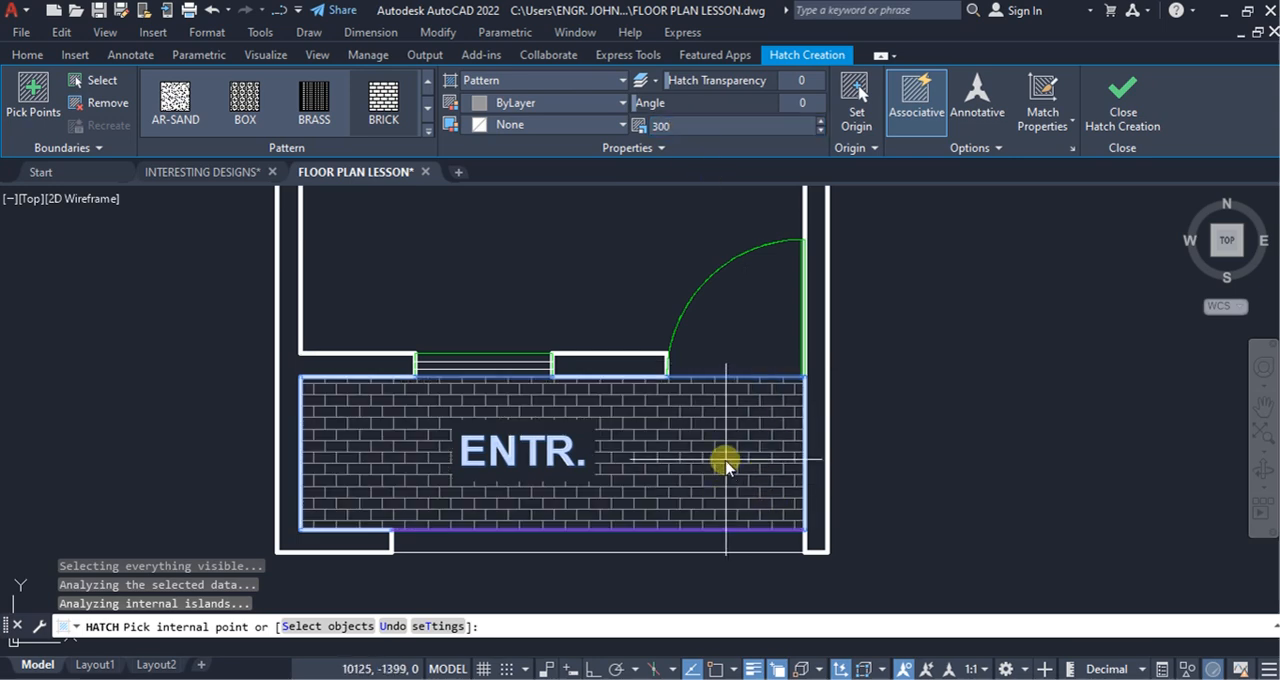
Step: Complete the ENTR. hatch and fill the lobby floor with the BRICK pattern at scale 300
scroll(668, 515, "down", 4)
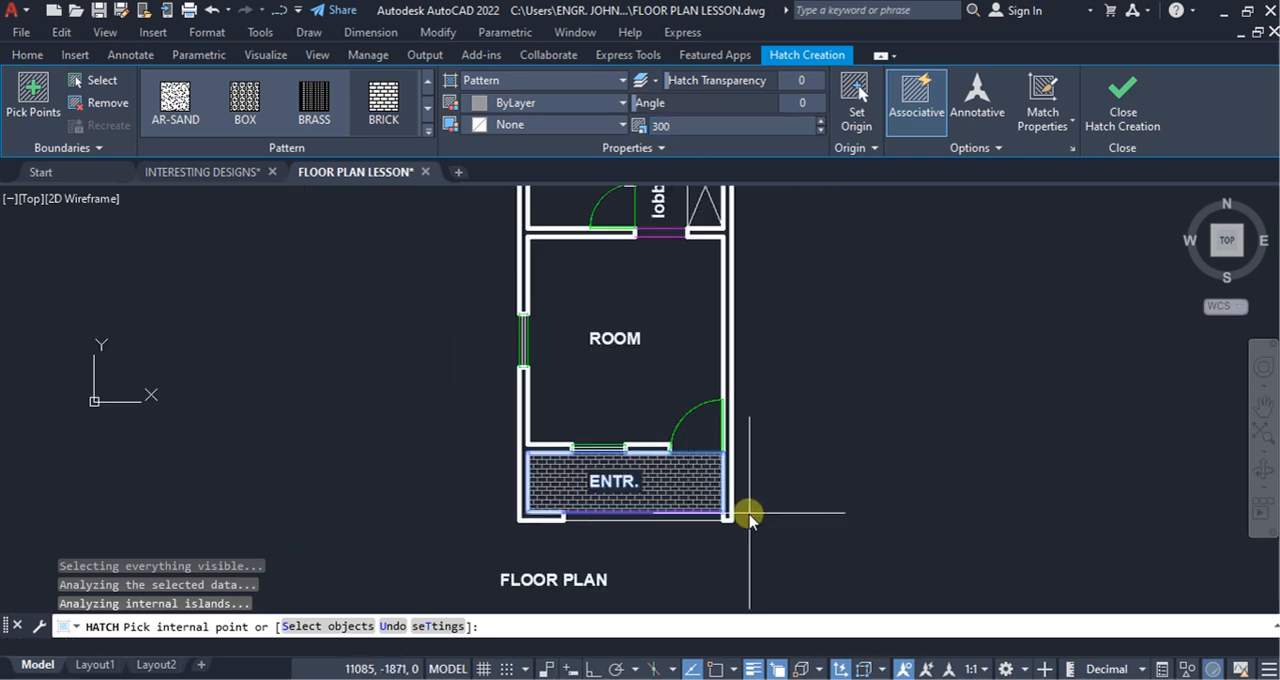
key("Return")
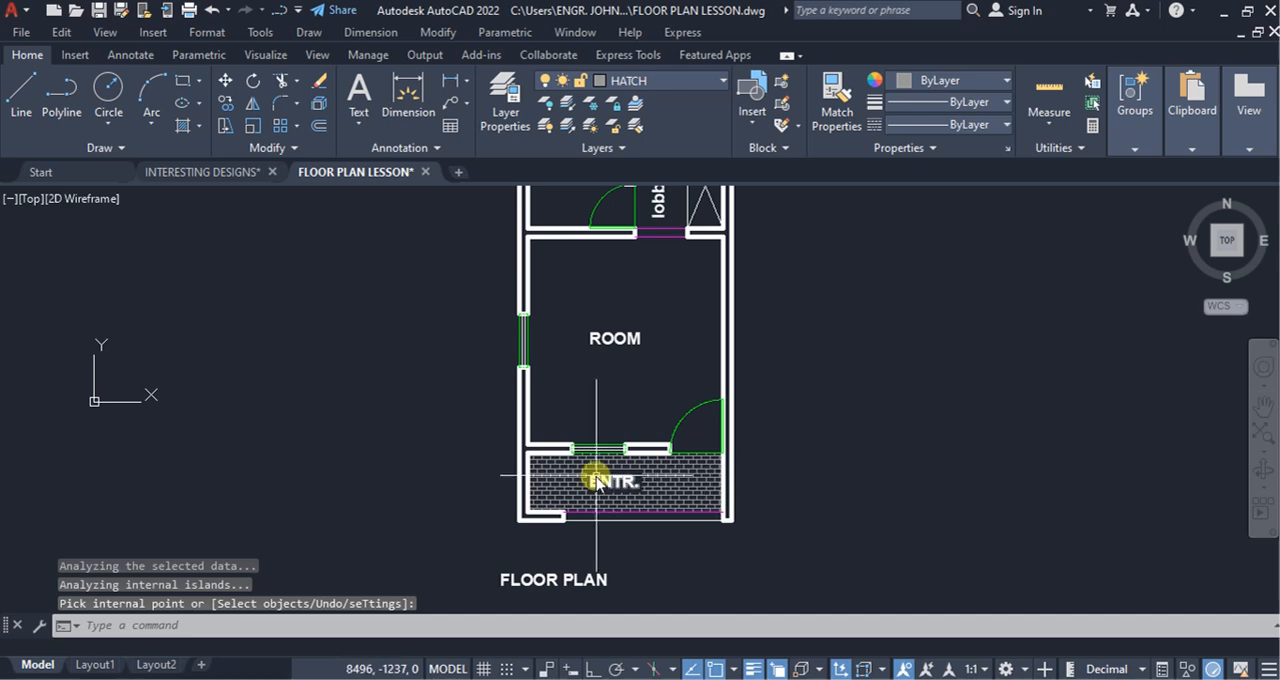
scroll(595, 473, "up", 5)
scroll(753, 490, "down", 6)
scroll(748, 423, "up", 4)
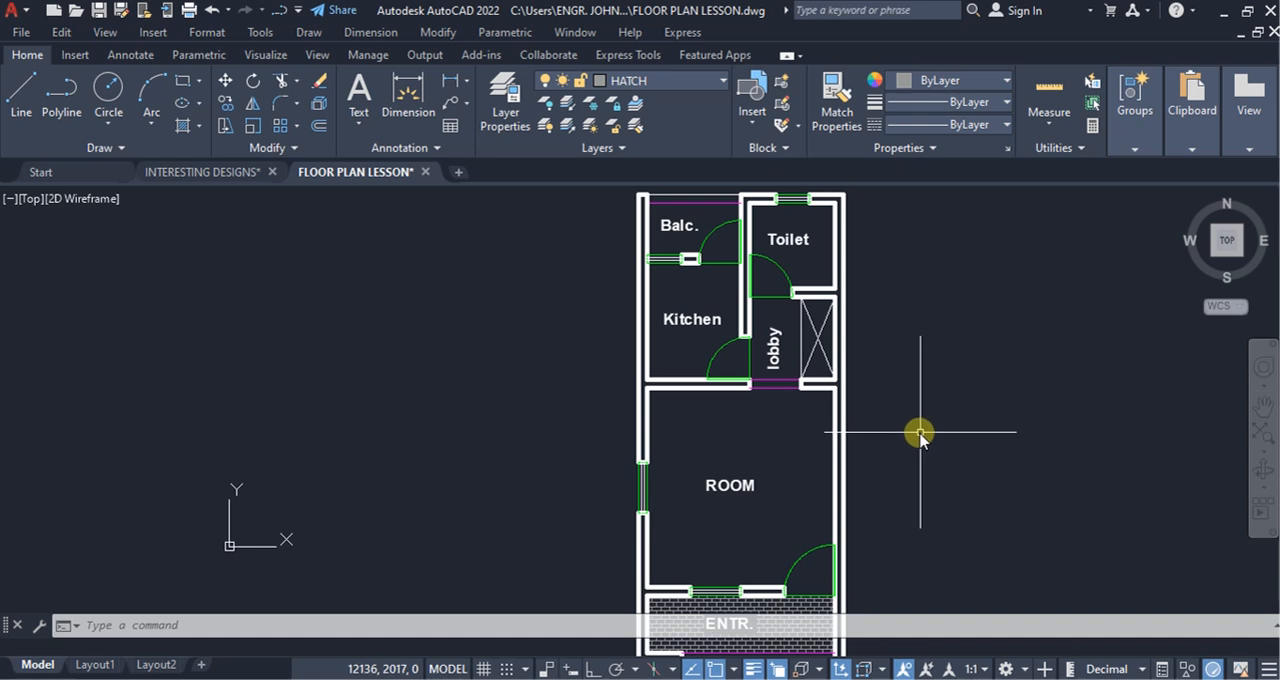
type("h")
key("Return")
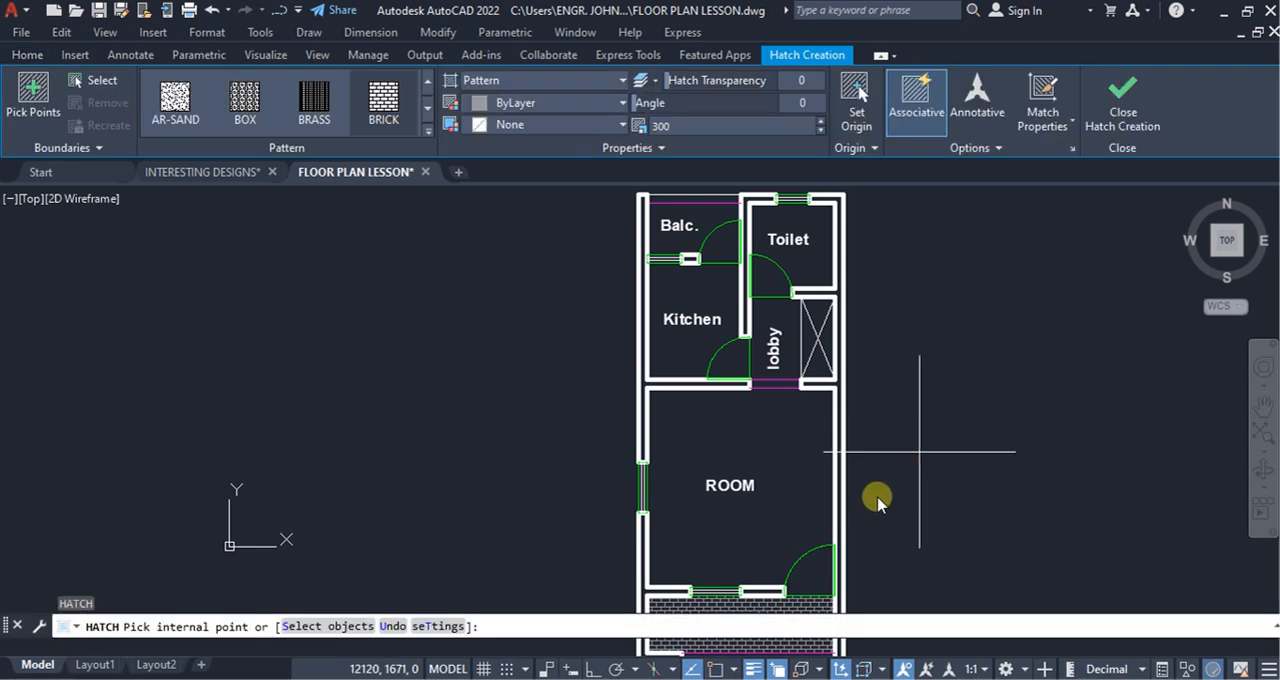
left_click(785, 325)
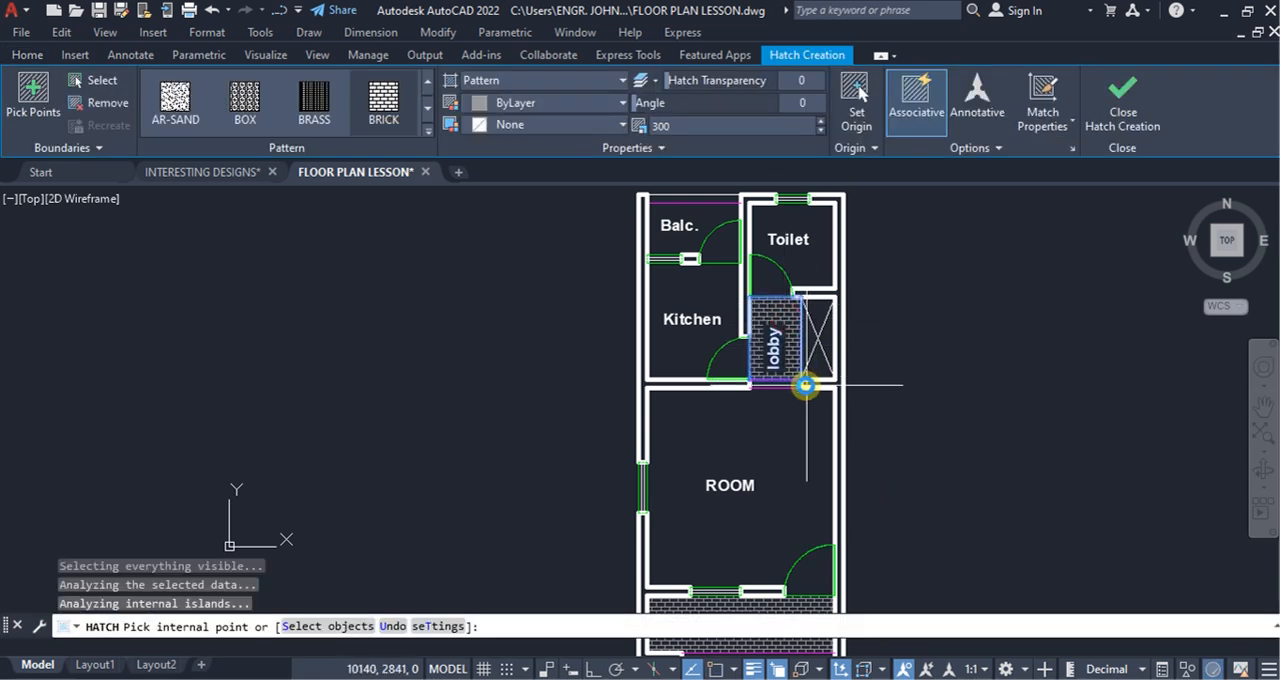
key("Return")
key("Return")
Step: Hatch the Balc. floor with the BRICK pattern at scale 300 and leave the Hatch command
left_click(690, 245)
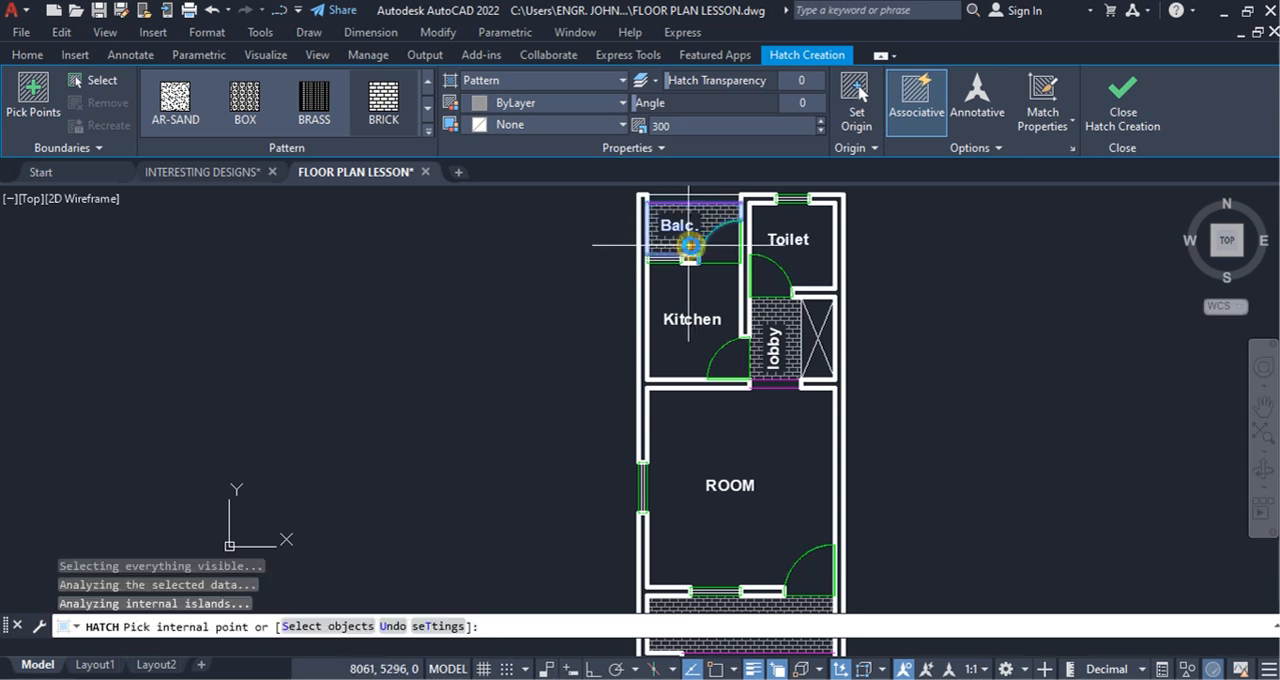
scroll(705, 250, "down", 2)
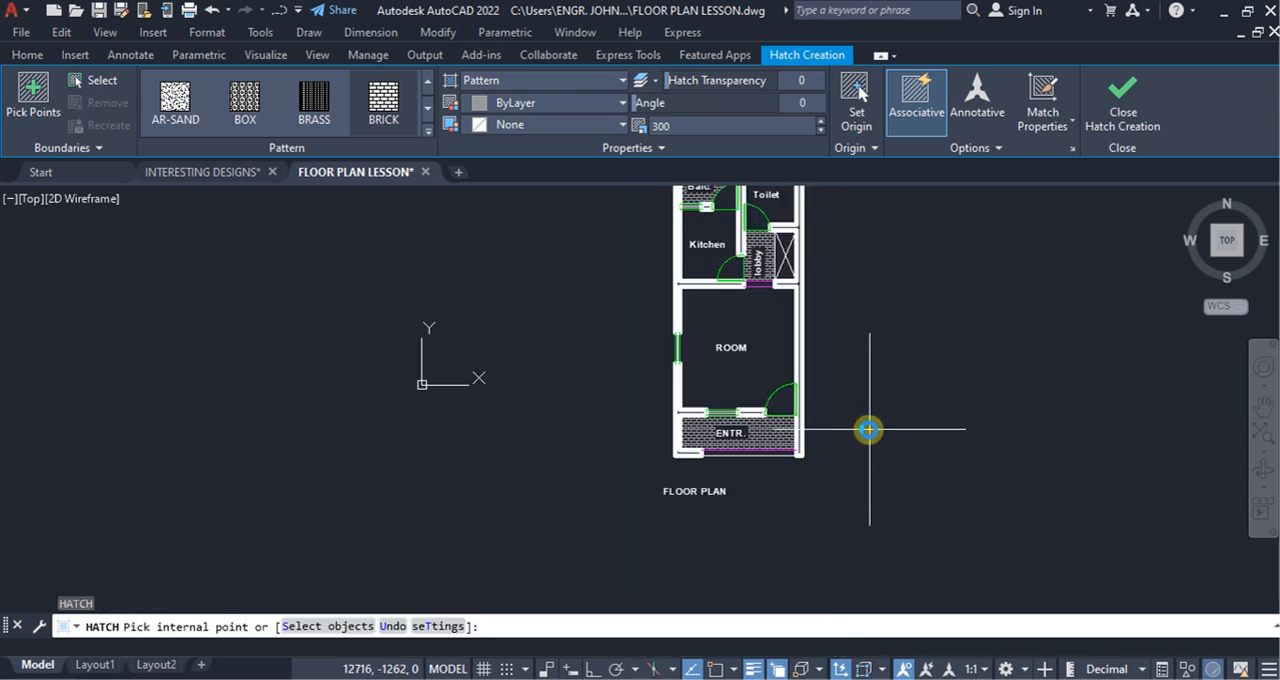
key("Escape")
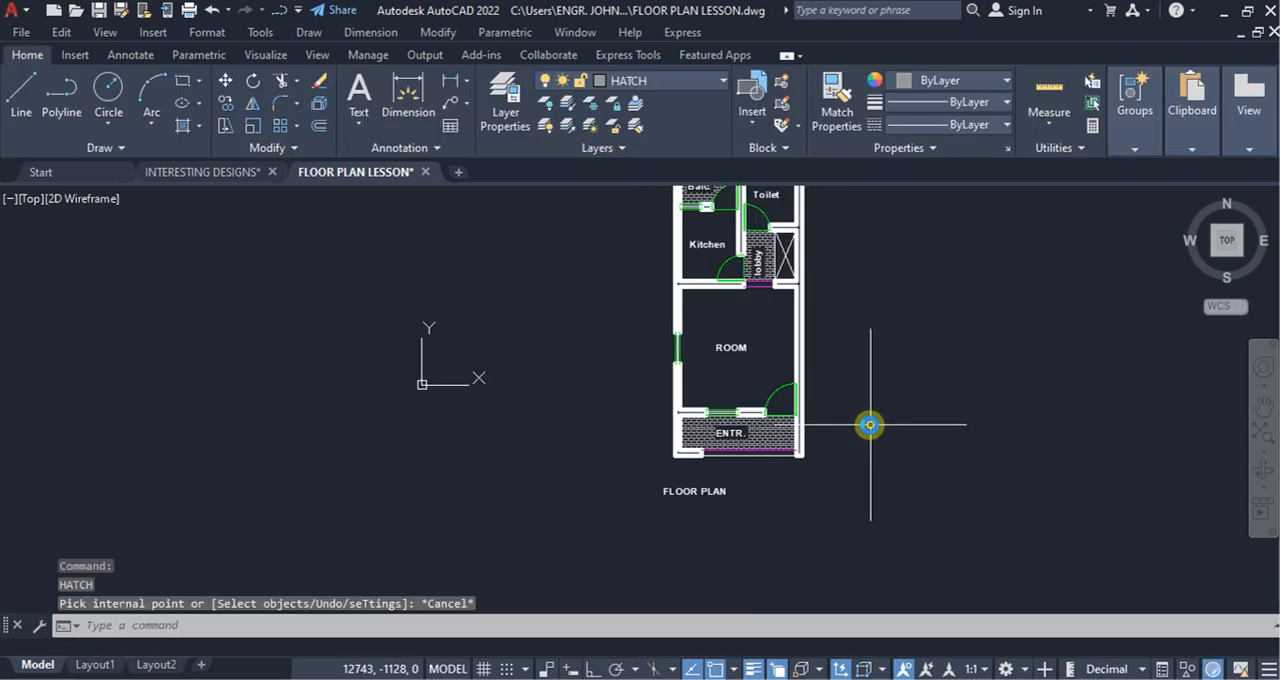
Step: Make WALL the current layer
scroll(606, 443, "down", 2)
scroll(651, 423, "up", 4)
scroll(662, 432, "down", 4)
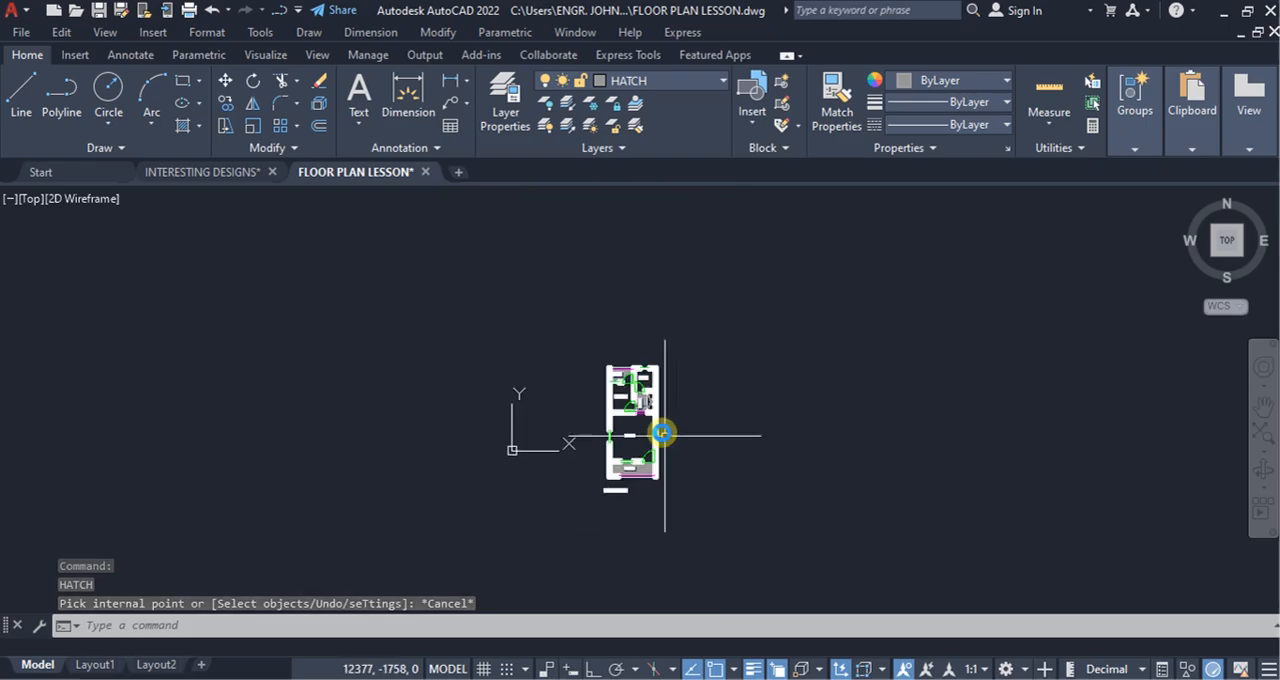
scroll(618, 465, "up", 5)
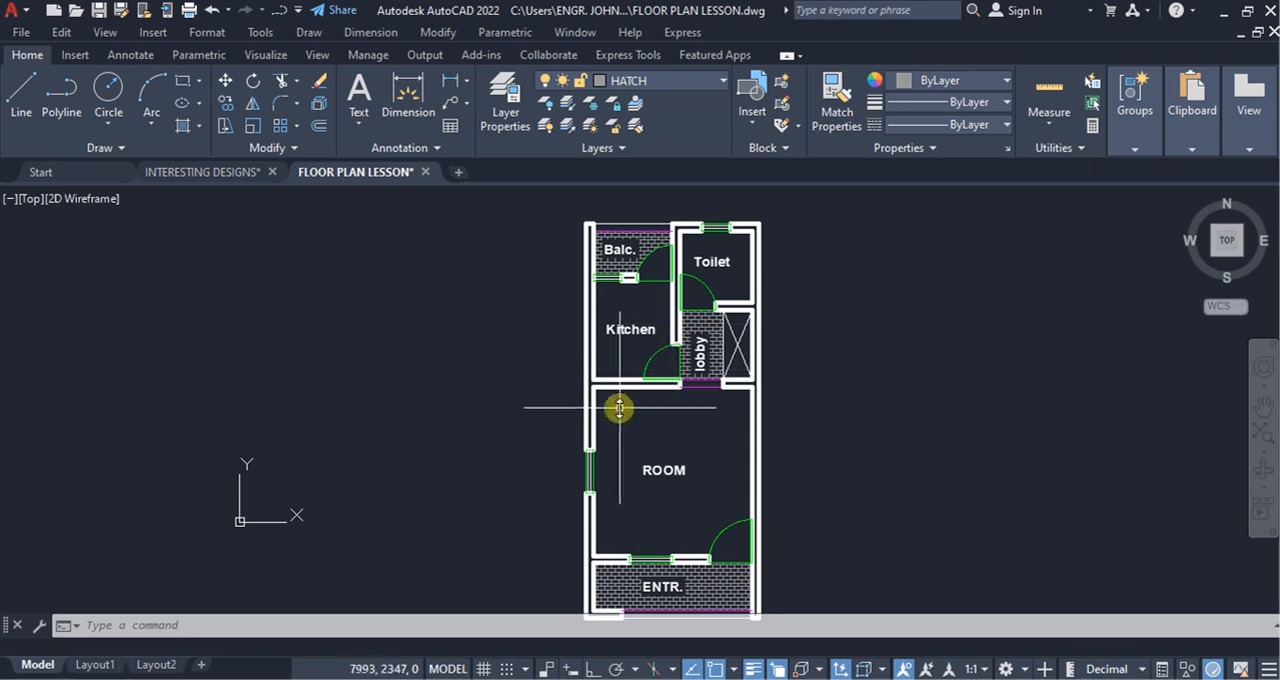
scroll(612, 403, "down", 2)
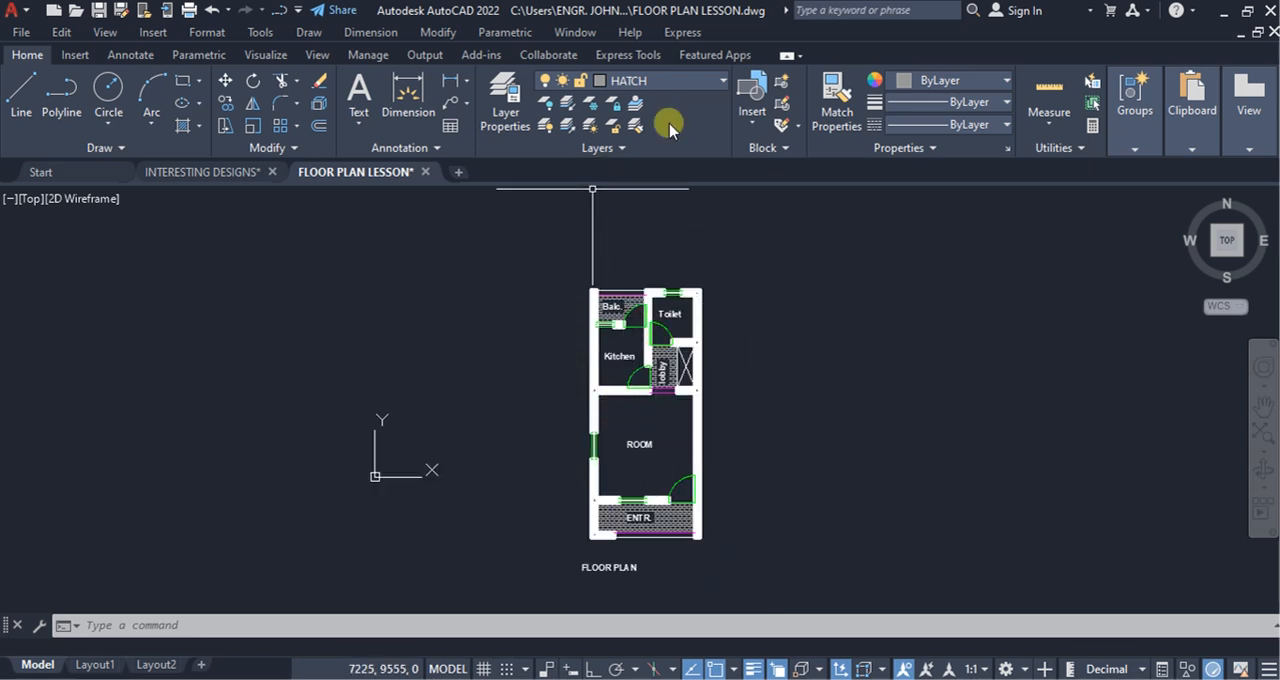
left_click(716, 88)
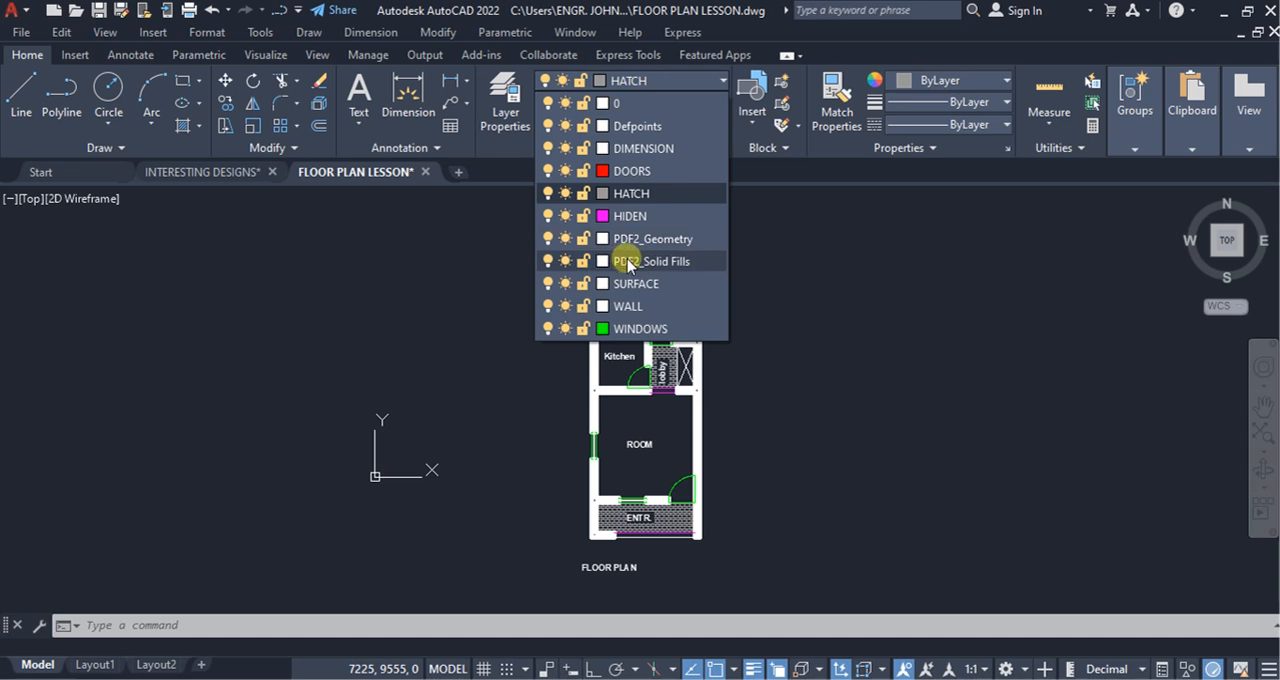
left_click(636, 305)
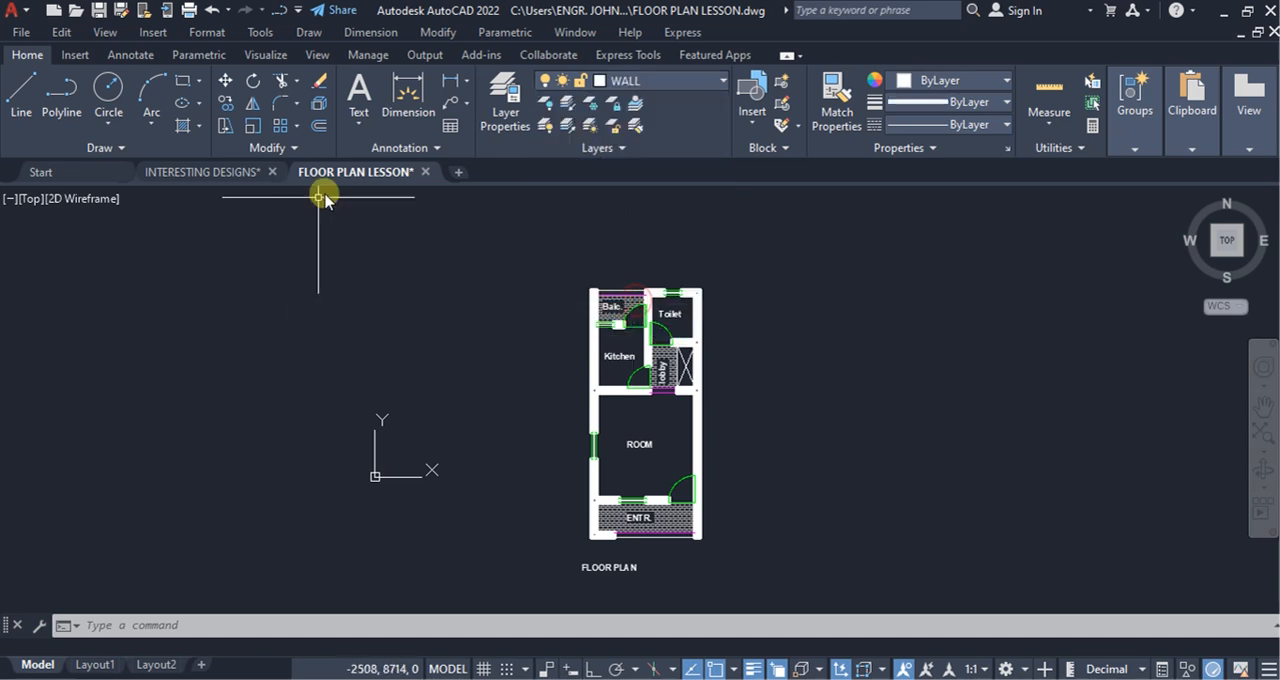
Step: Insert the Bed block at scale 1 and rotation 0 in the ROOM, against its left wall beside the window
left_click(756, 120)
left_click(777, 178)
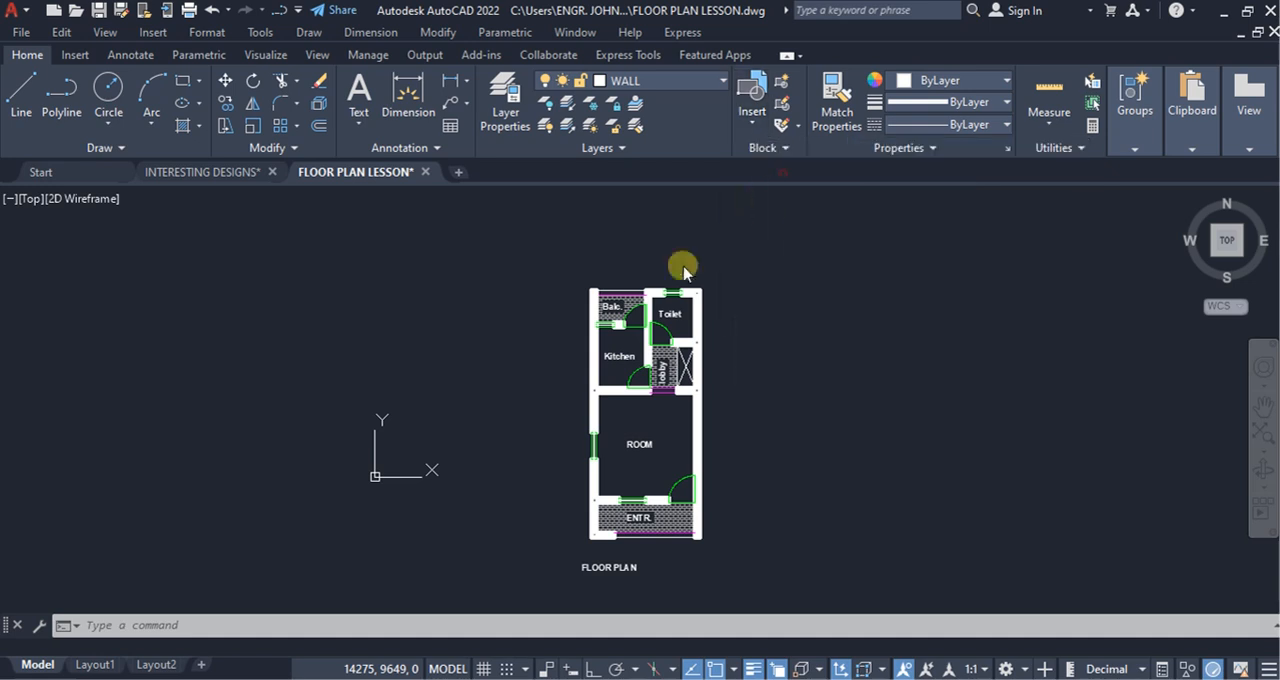
scroll(597, 530, "up", 5)
scroll(620, 403, "up", 2)
scroll(614, 371, "down", 6)
scroll(620, 377, "up", 5)
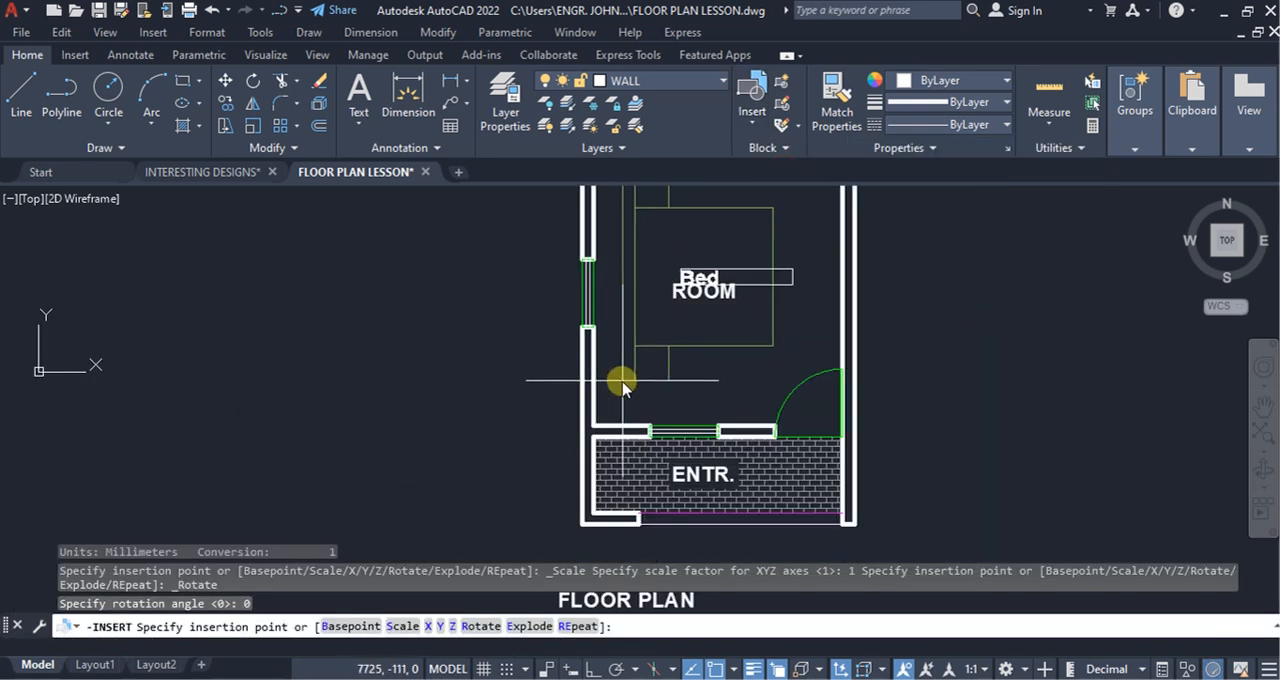
left_click(603, 373)
scroll(729, 383, "down", 2)
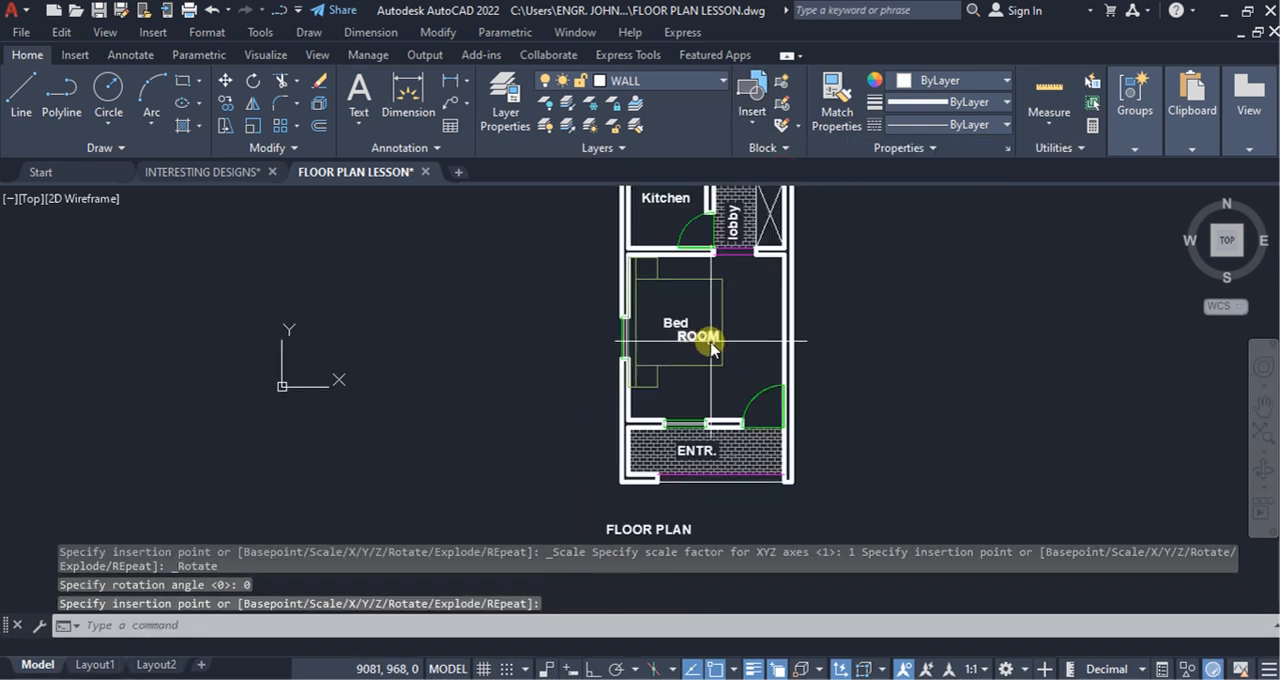
Step: Move the ROOM label to the right so it sits clear of the bed
left_click(700, 345)
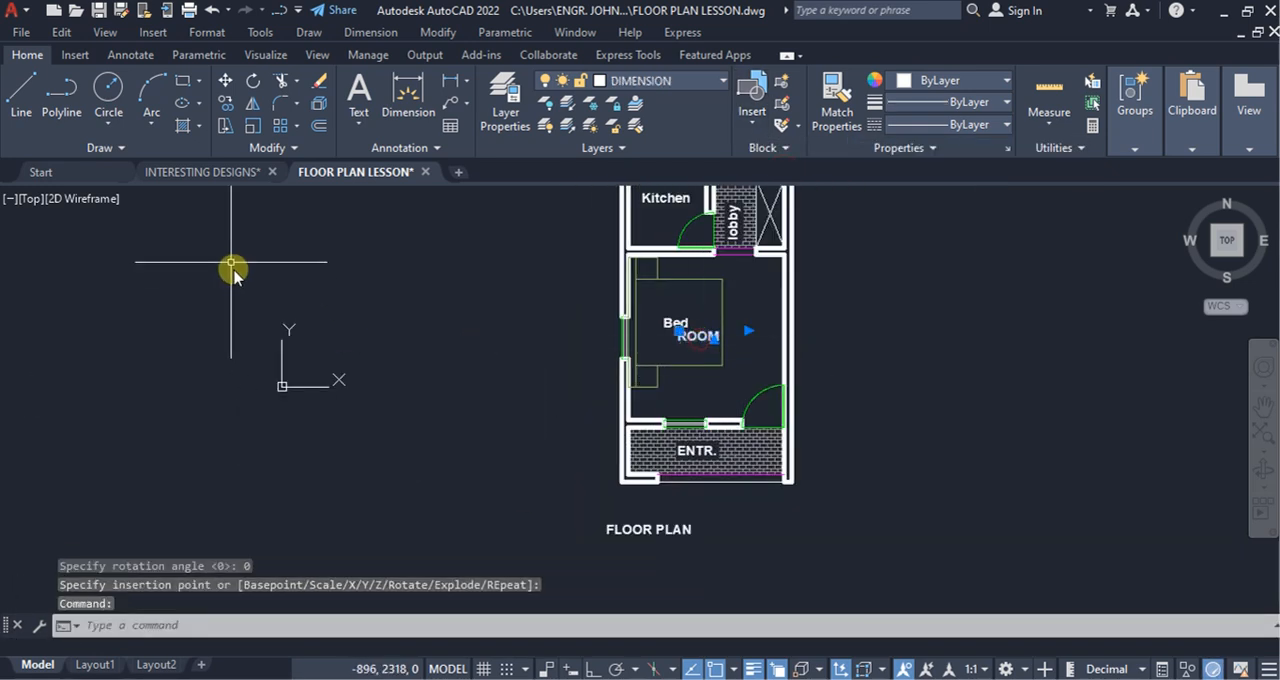
left_click(225, 80)
left_click(868, 352)
left_click(920, 353)
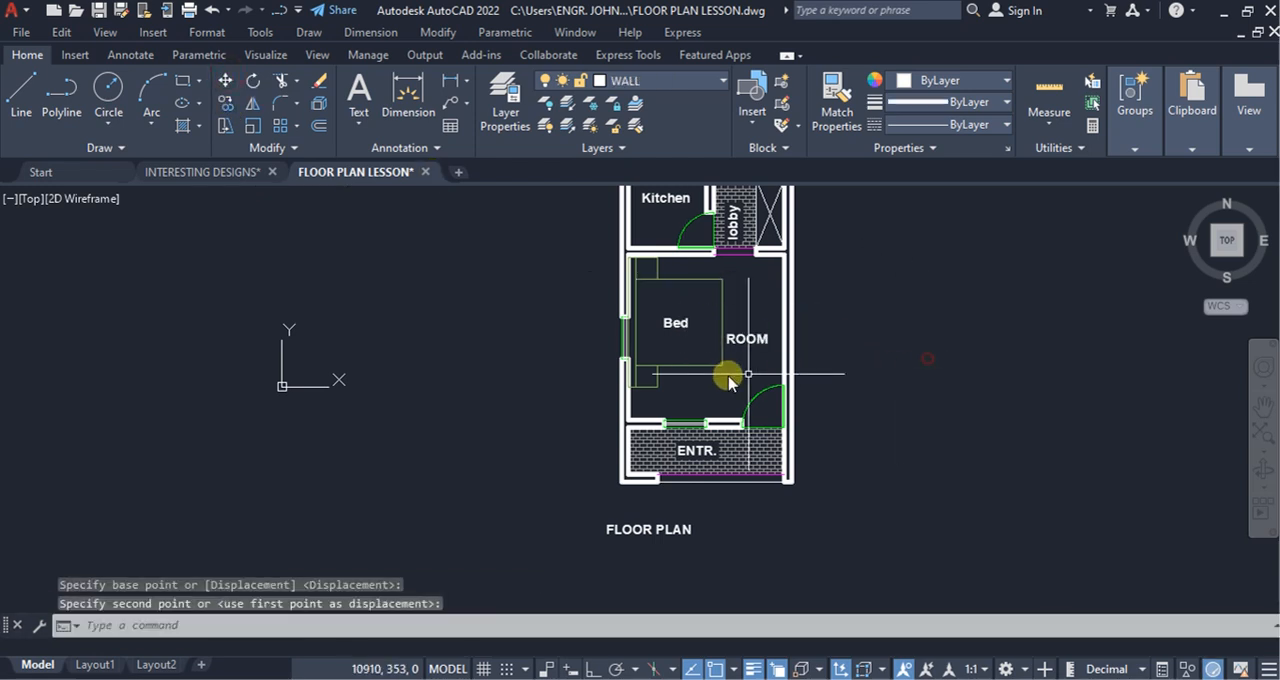
Step: Scale the bed block down by eye, using its lower-left corner at the wall as base point
left_click(697, 378)
left_click(665, 345)
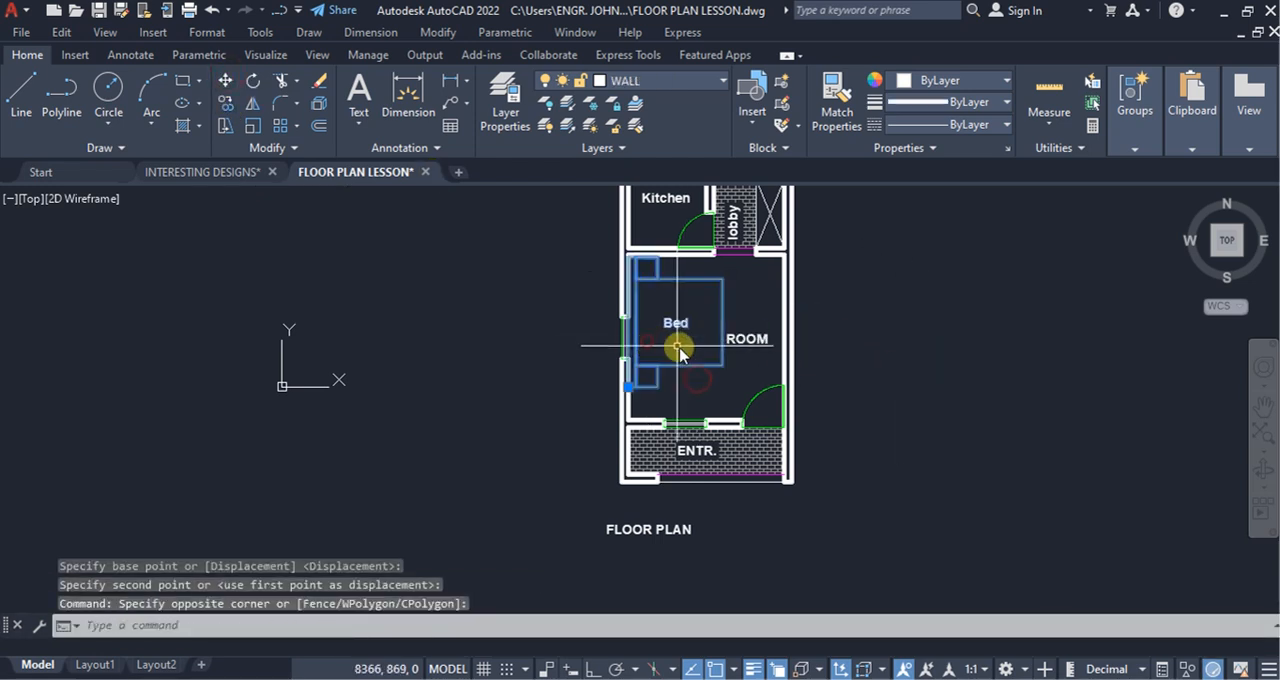
left_click(253, 125)
scroll(662, 393, "up", 2)
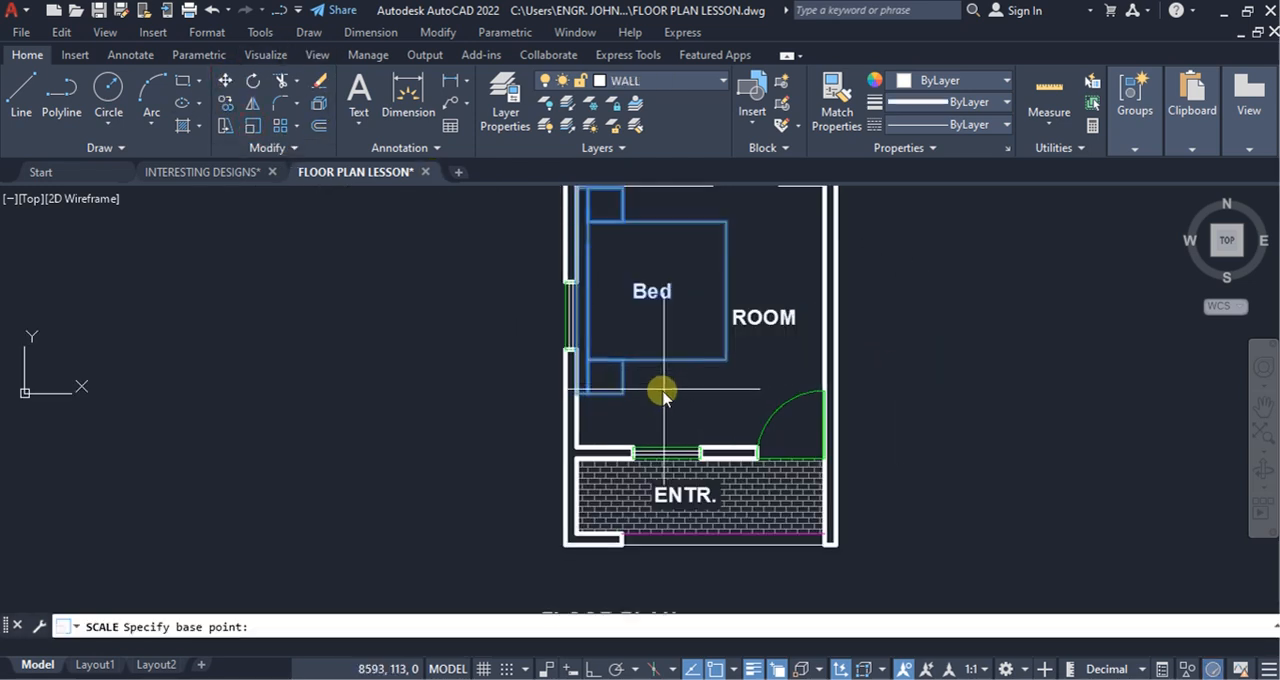
left_click(576, 394)
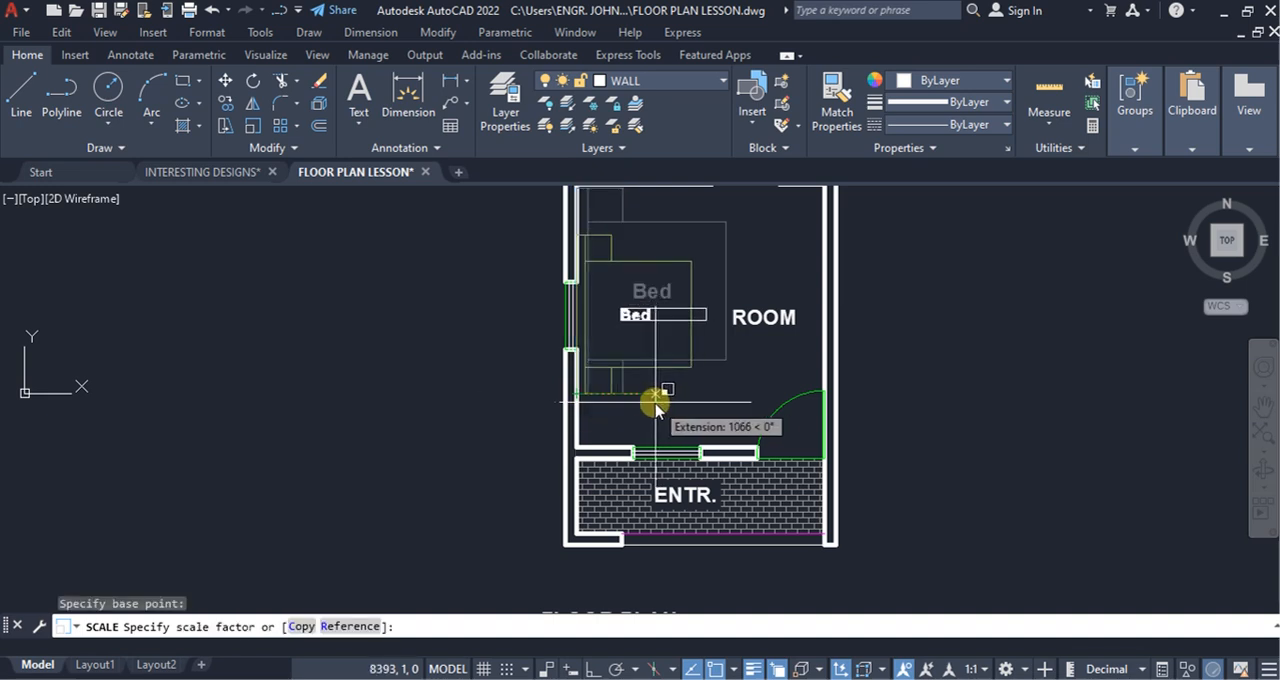
left_click(659, 401)
scroll(757, 420, "down", 3)
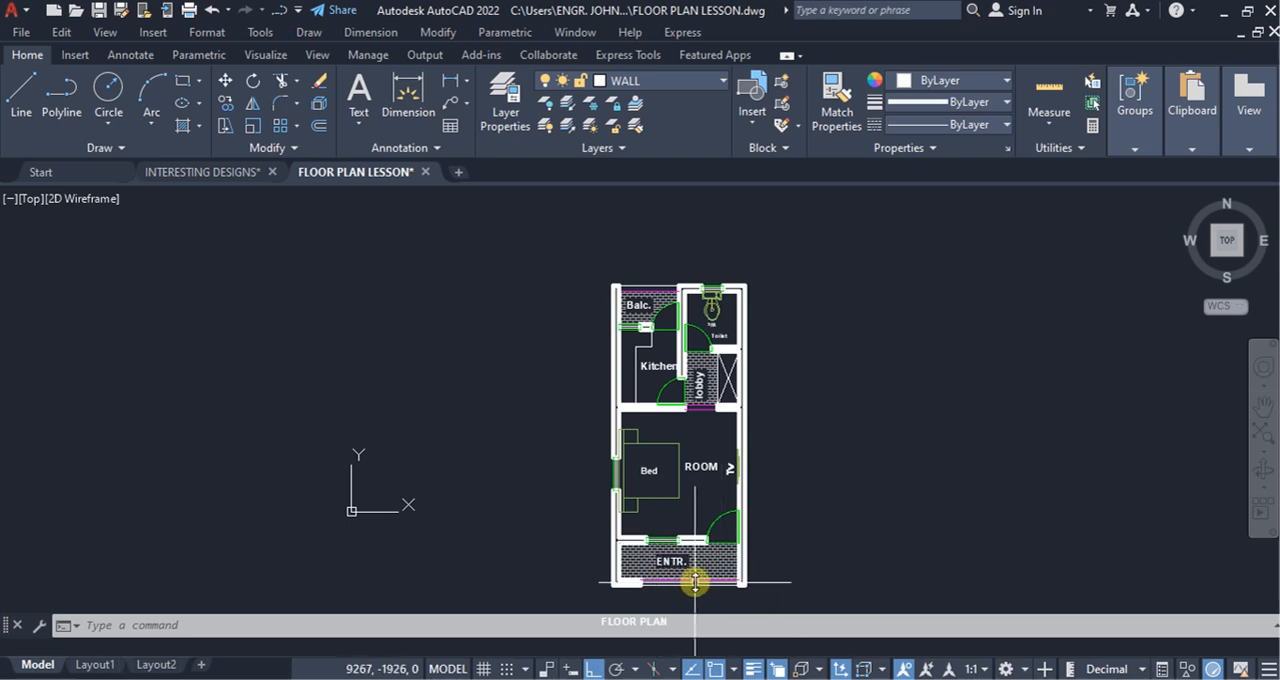
Step: Draw a rectangle across the entrance's lower-left wall junction, from the inner wall corner to the outer corner
scroll(697, 583, "up", 2)
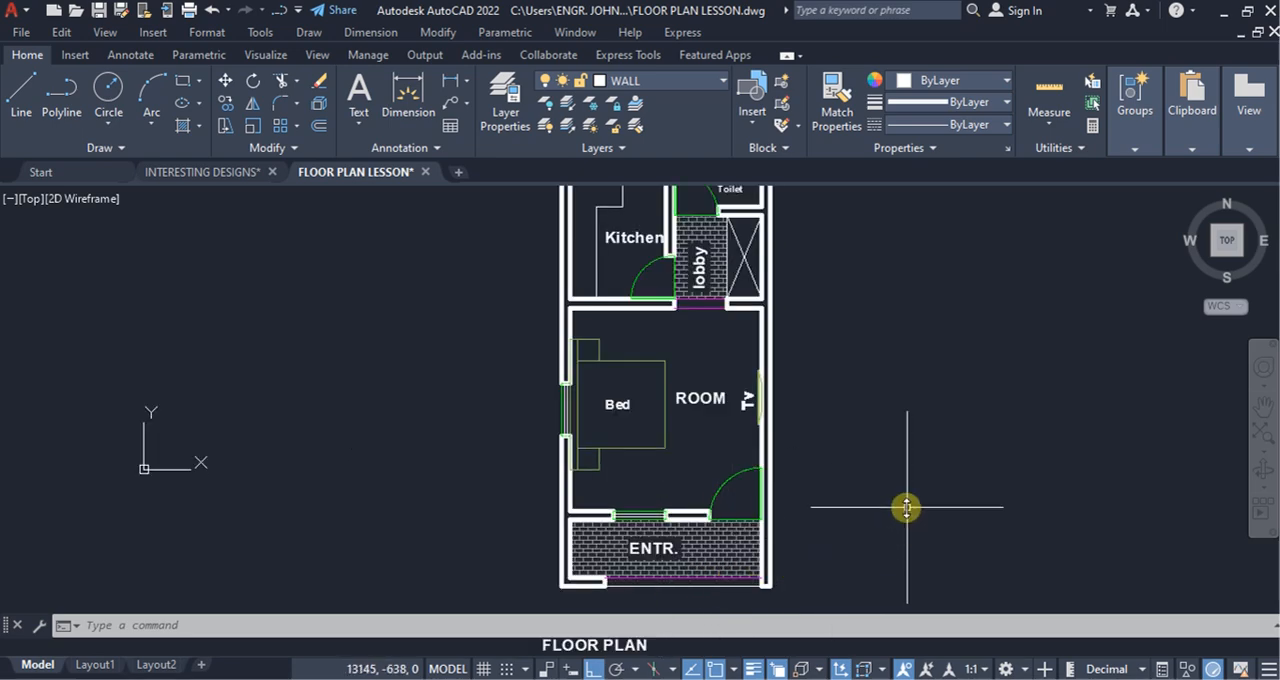
scroll(633, 541, "up", 4)
scroll(552, 543, "down", 1)
scroll(552, 543, "up", 5)
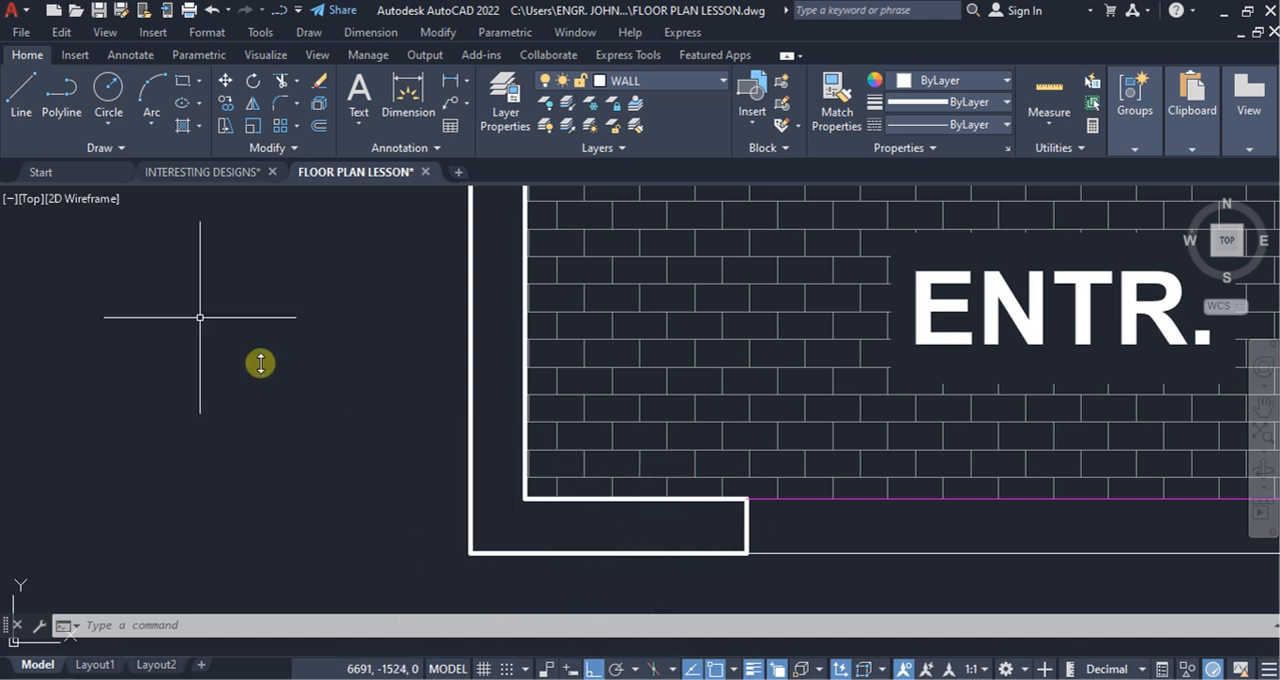
left_click(186, 84)
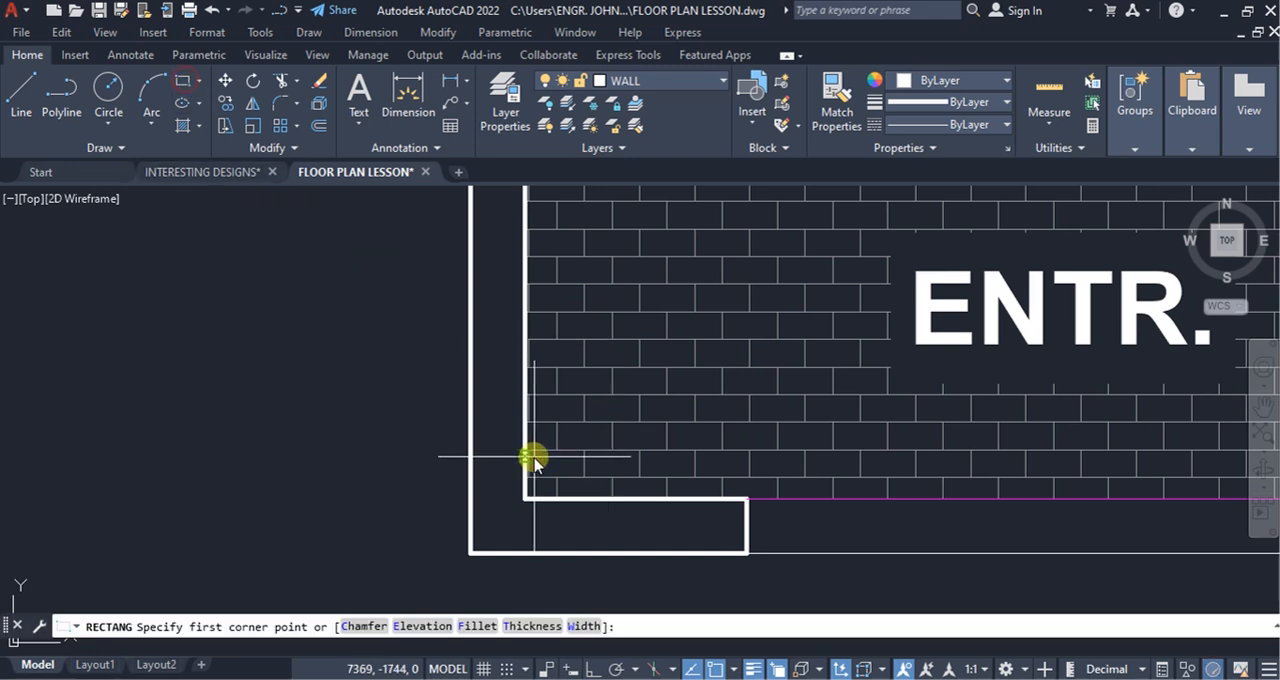
left_click(523, 499)
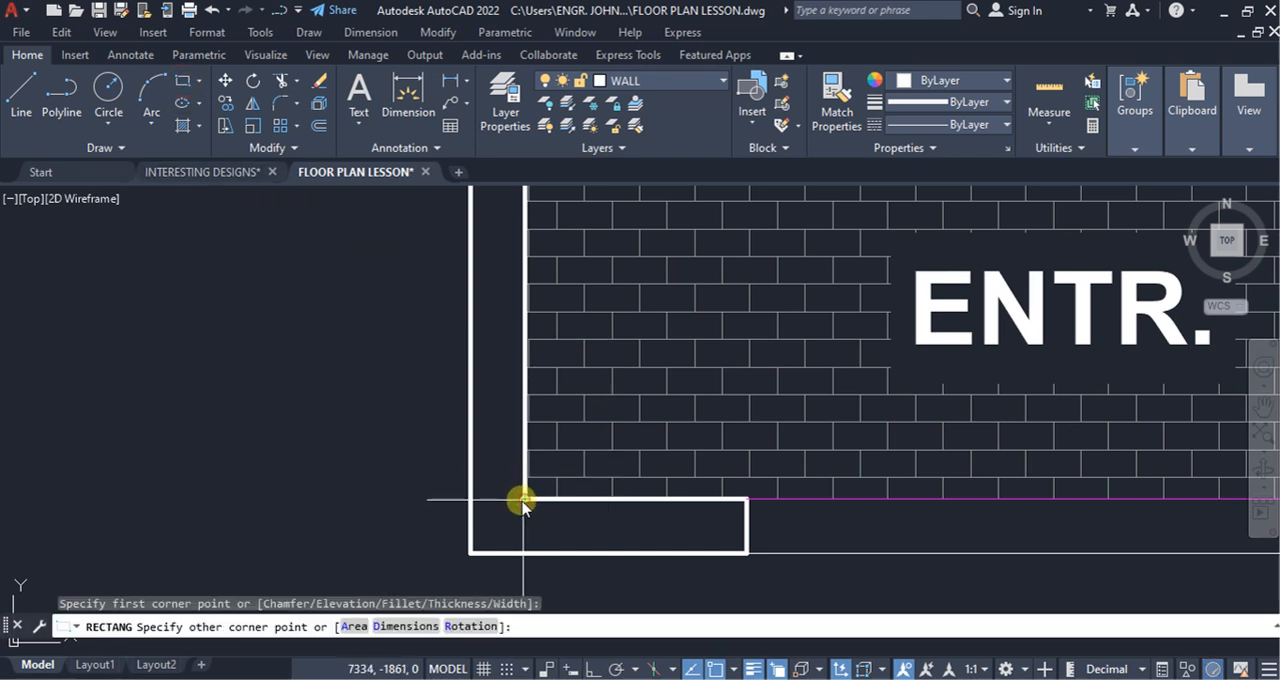
left_click(472, 552)
scroll(551, 514, "down", 5)
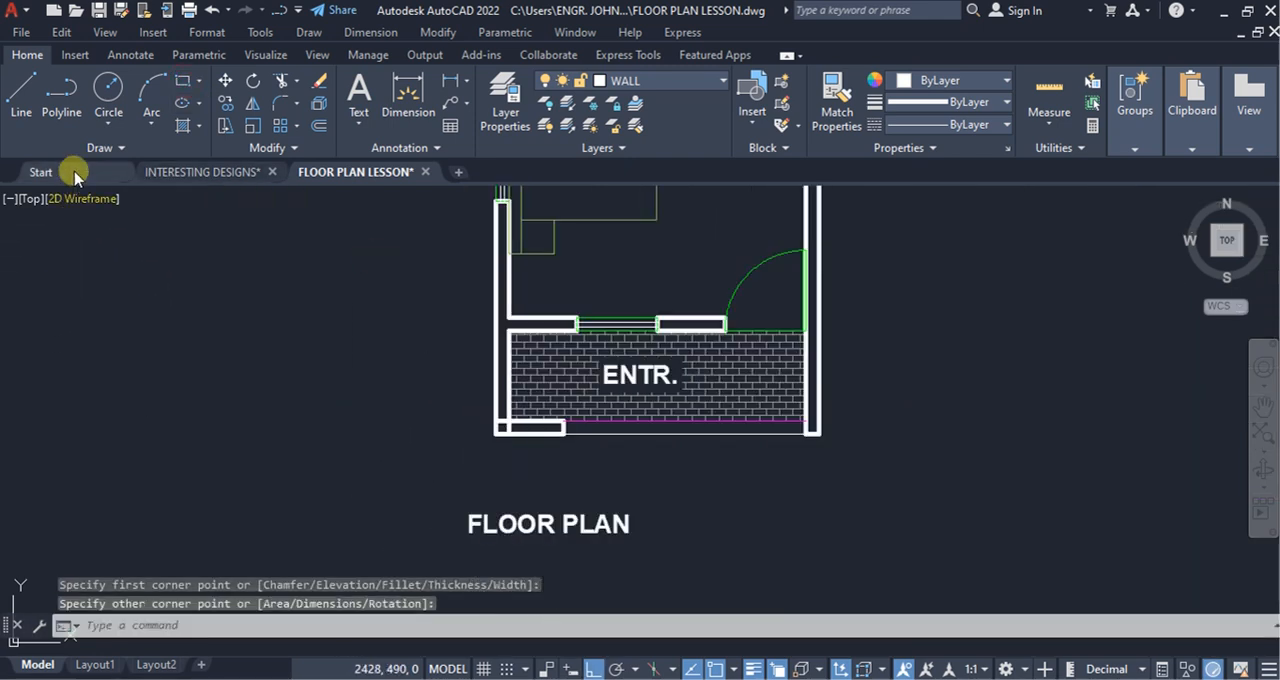
left_click(121, 149)
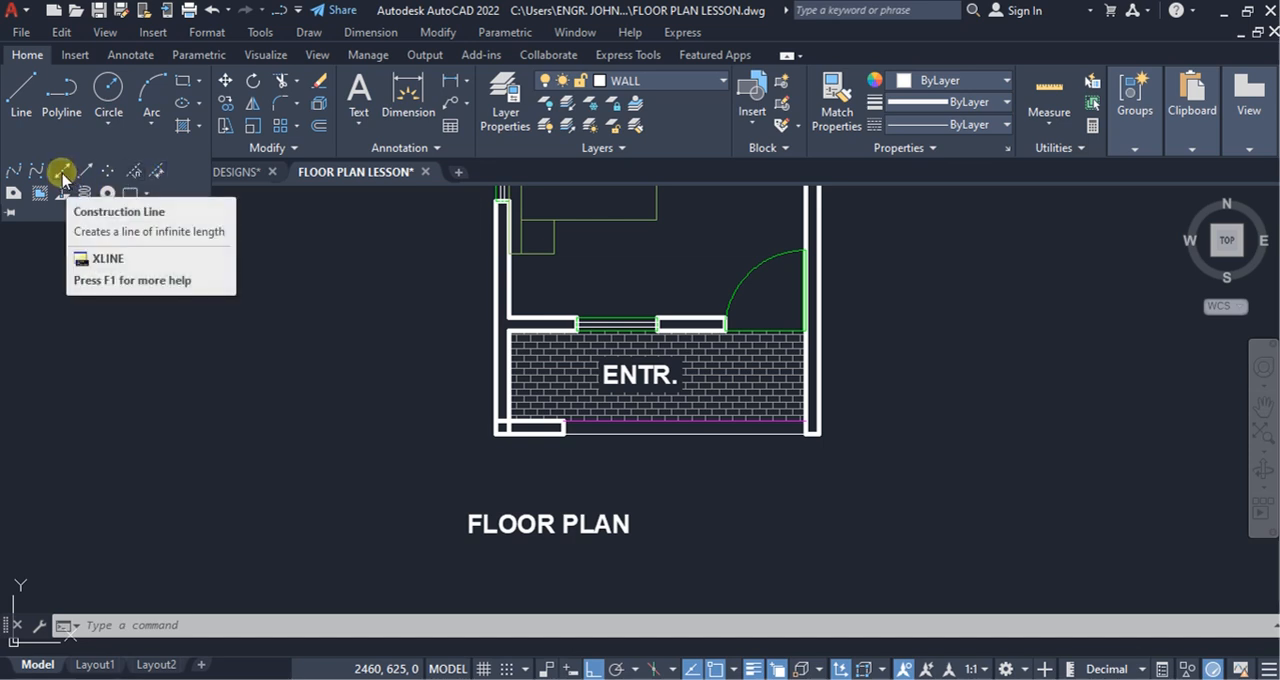
left_click(62, 177)
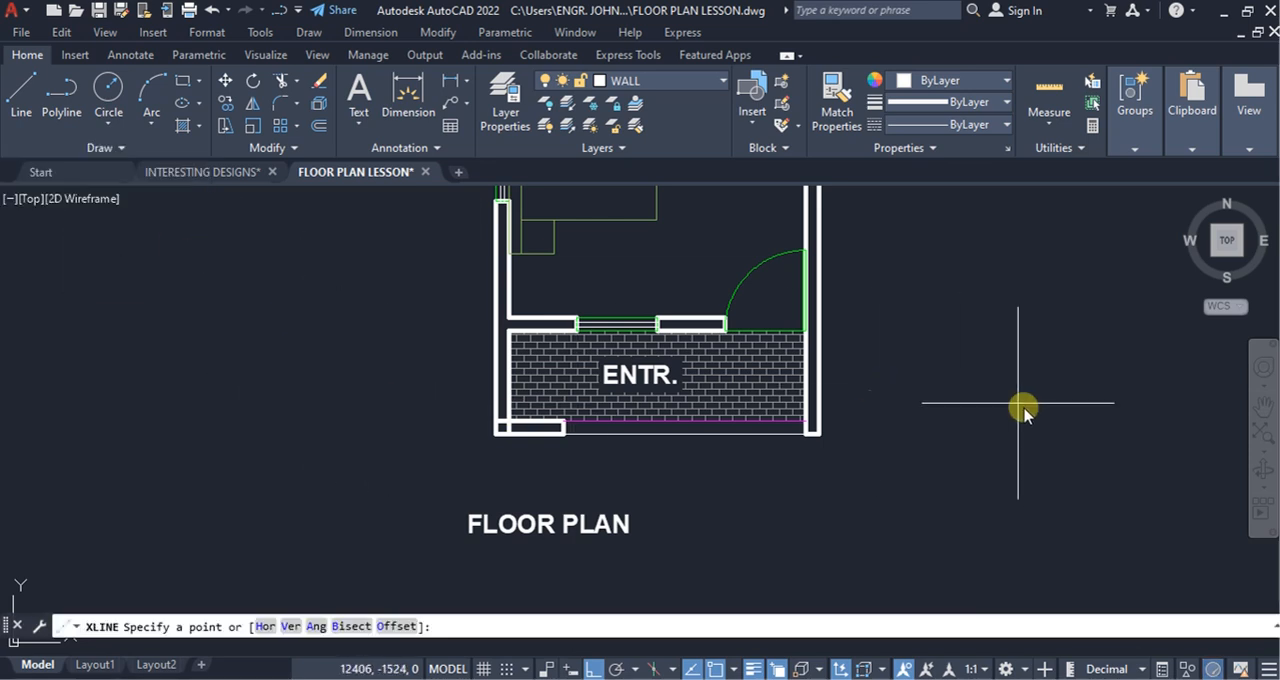
scroll(718, 474, "down", 5)
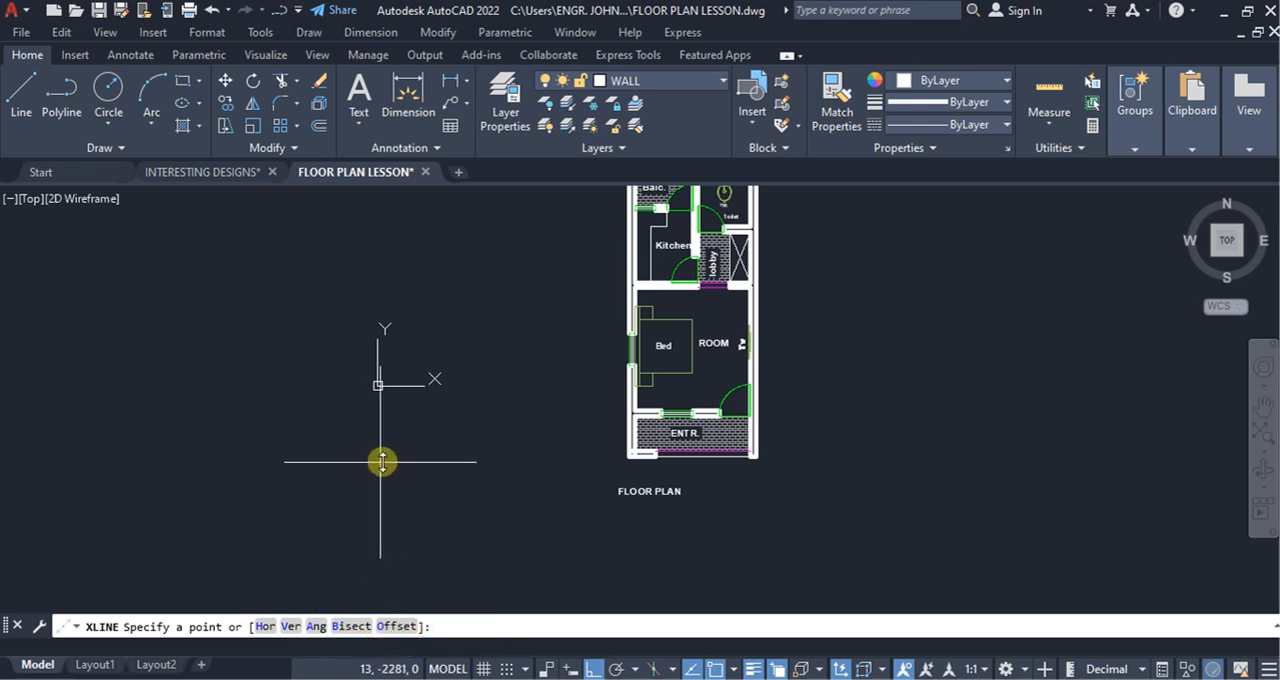
left_click(290, 633)
scroll(330, 500, "down", 3)
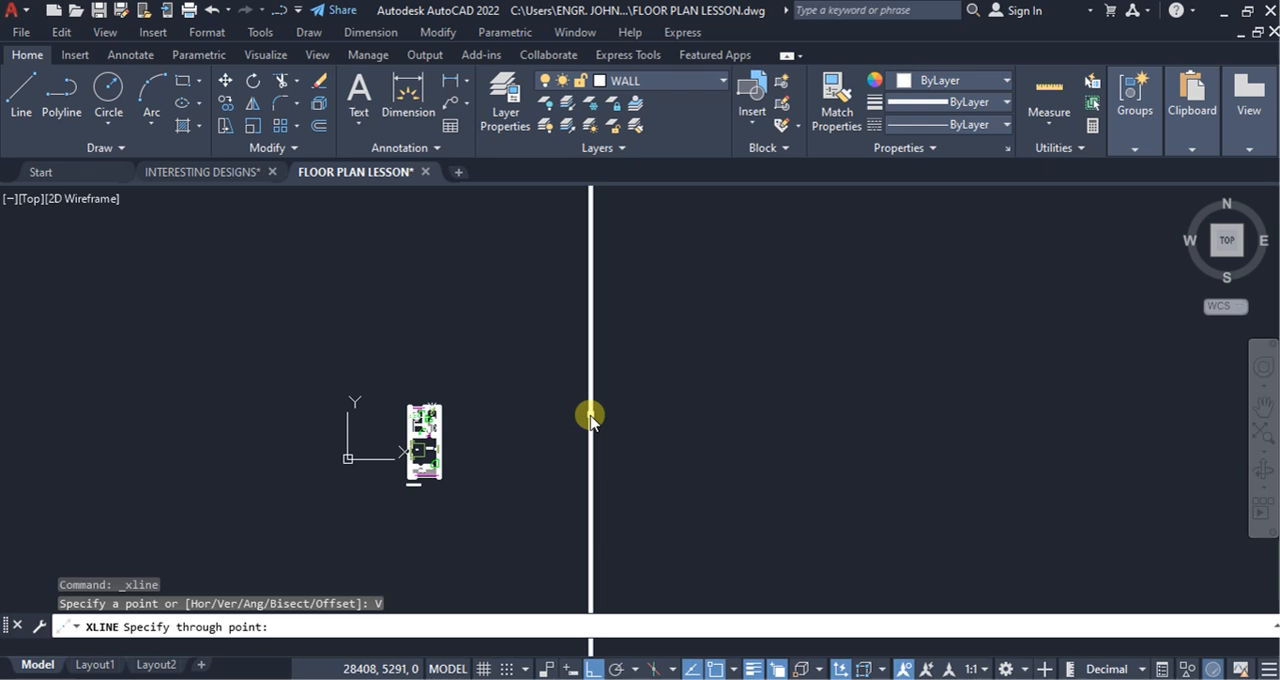
key("Escape")
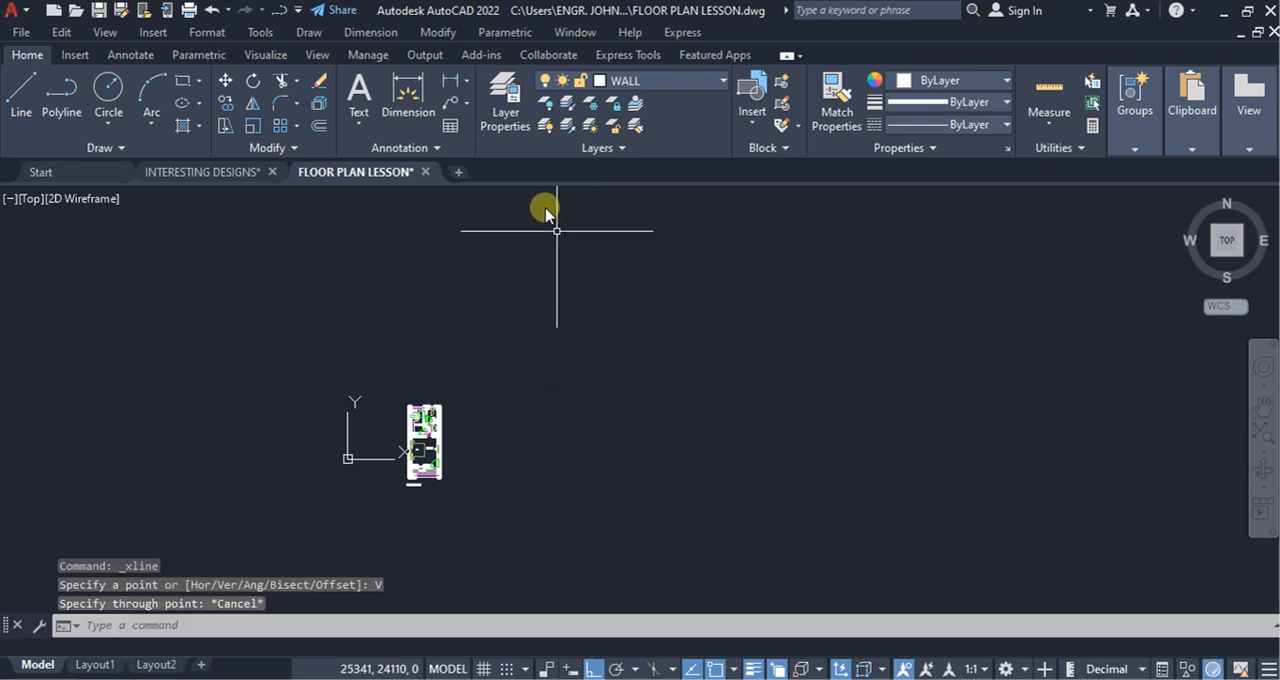
Step: Create a new layer named Grid line and set its colour to 252
left_click(498, 95)
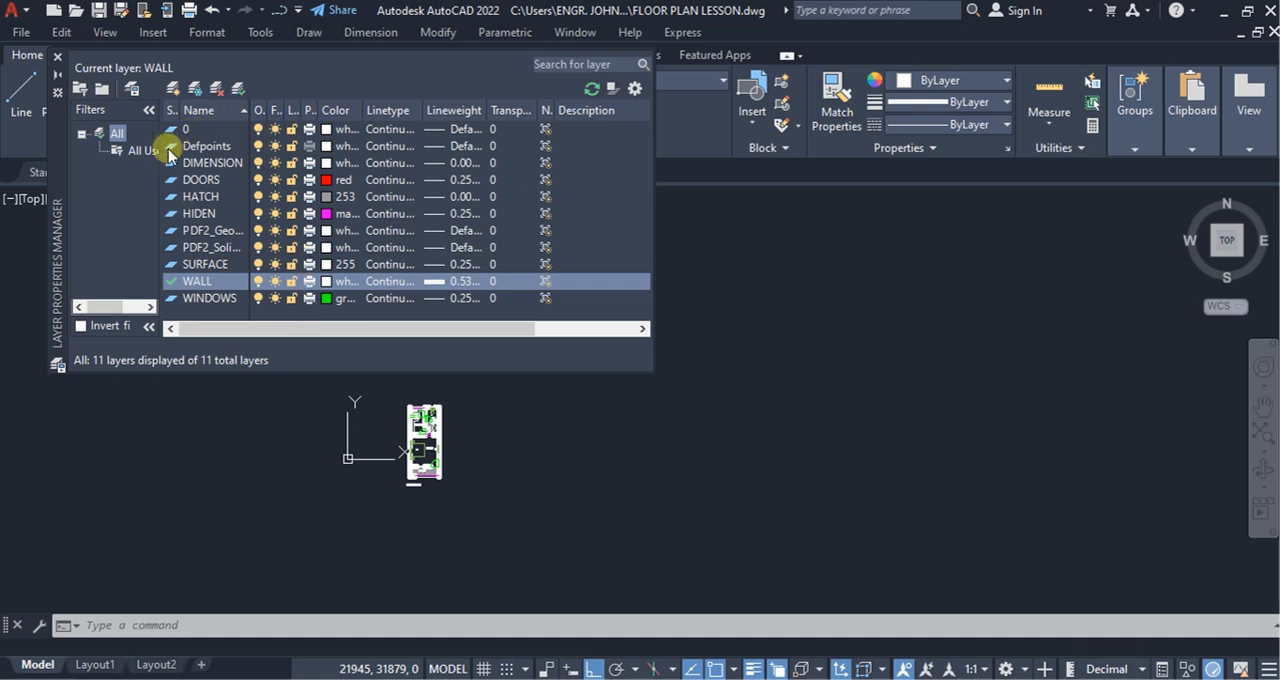
left_click(173, 88)
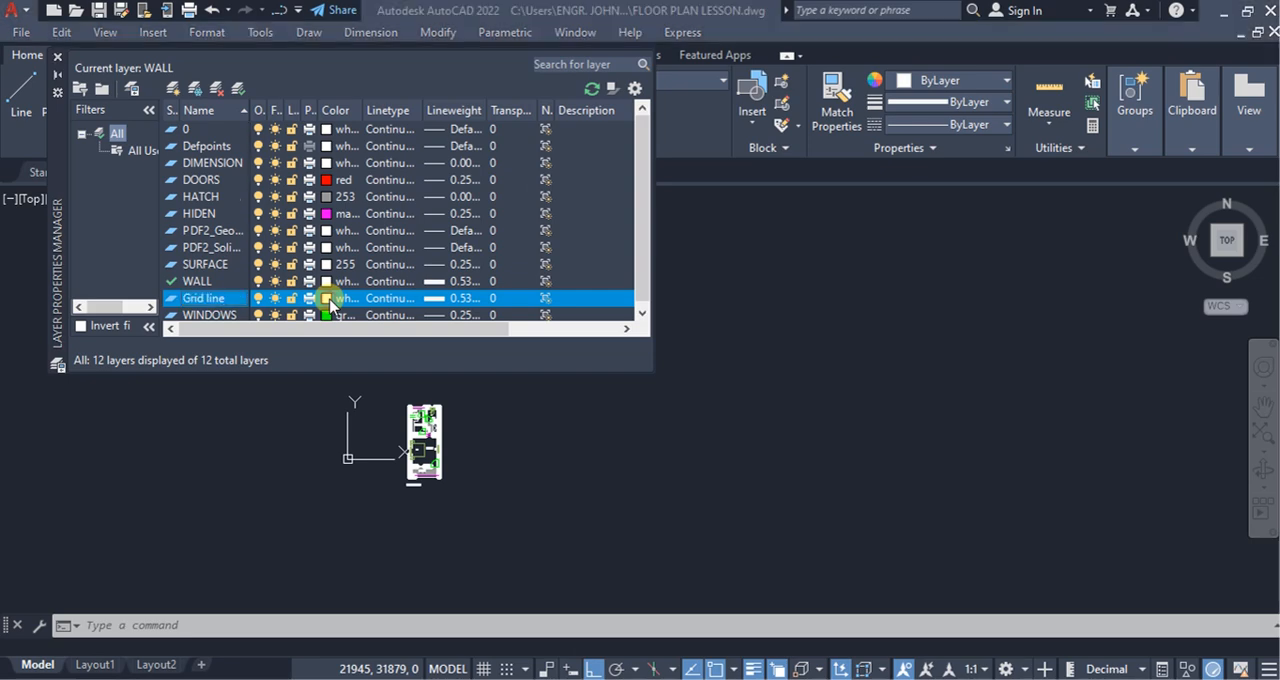
left_click(327, 298)
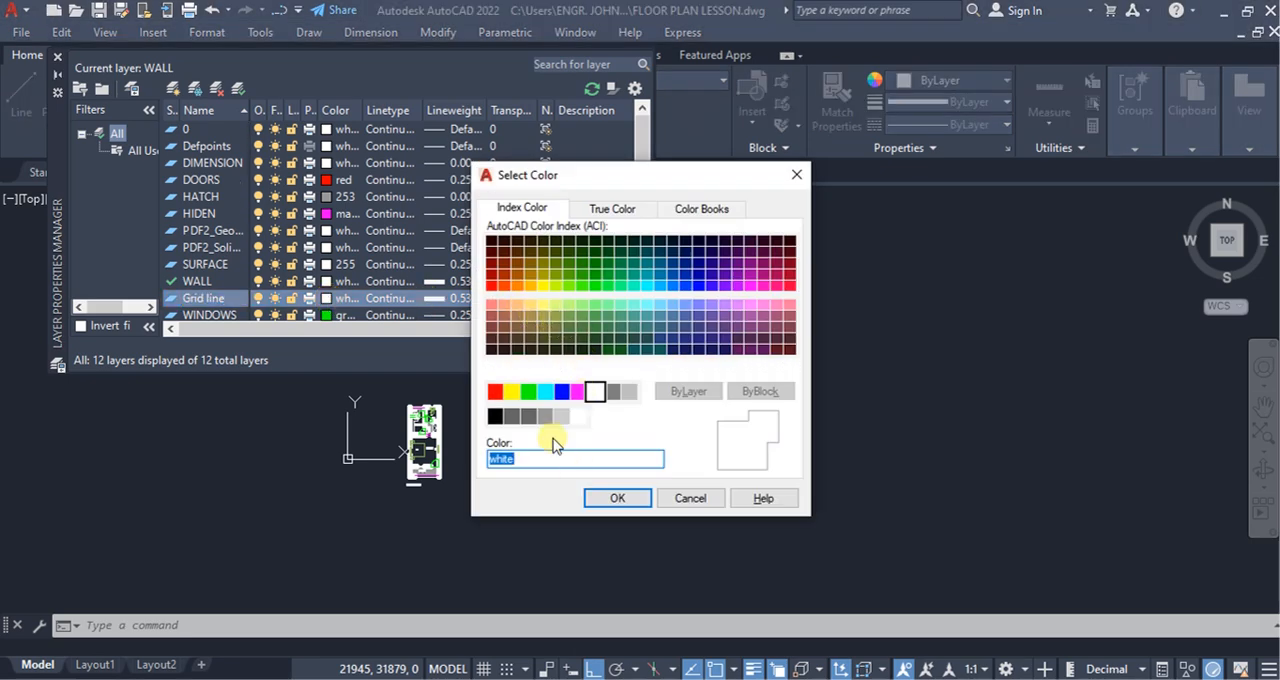
left_click(531, 420)
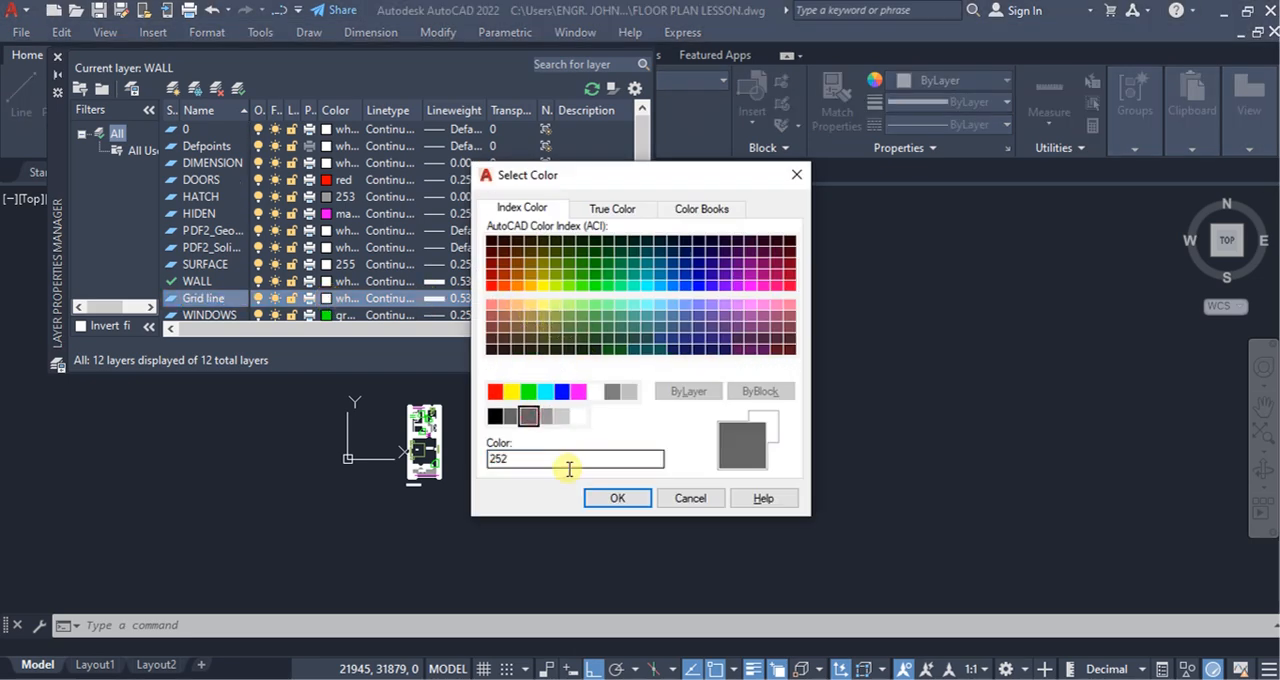
left_click(645, 503)
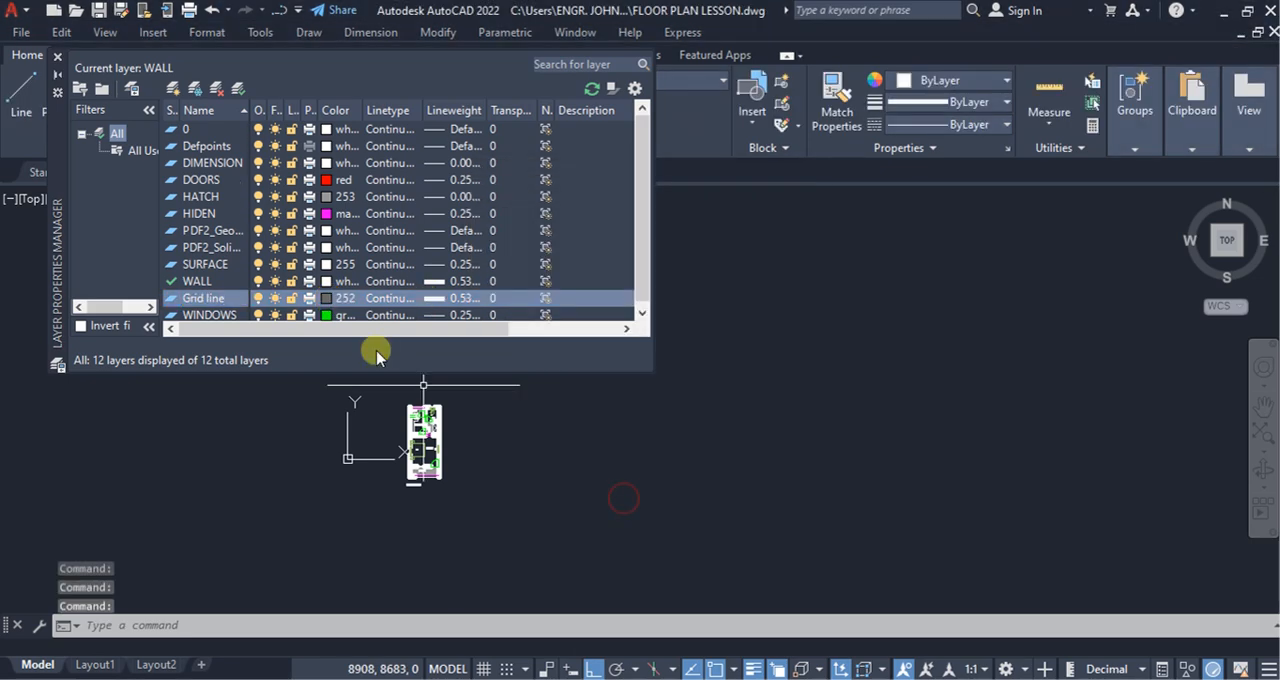
Step: Set the Grid line layer's lineweight to 0.00 mm and make it the current layer
left_click(451, 300)
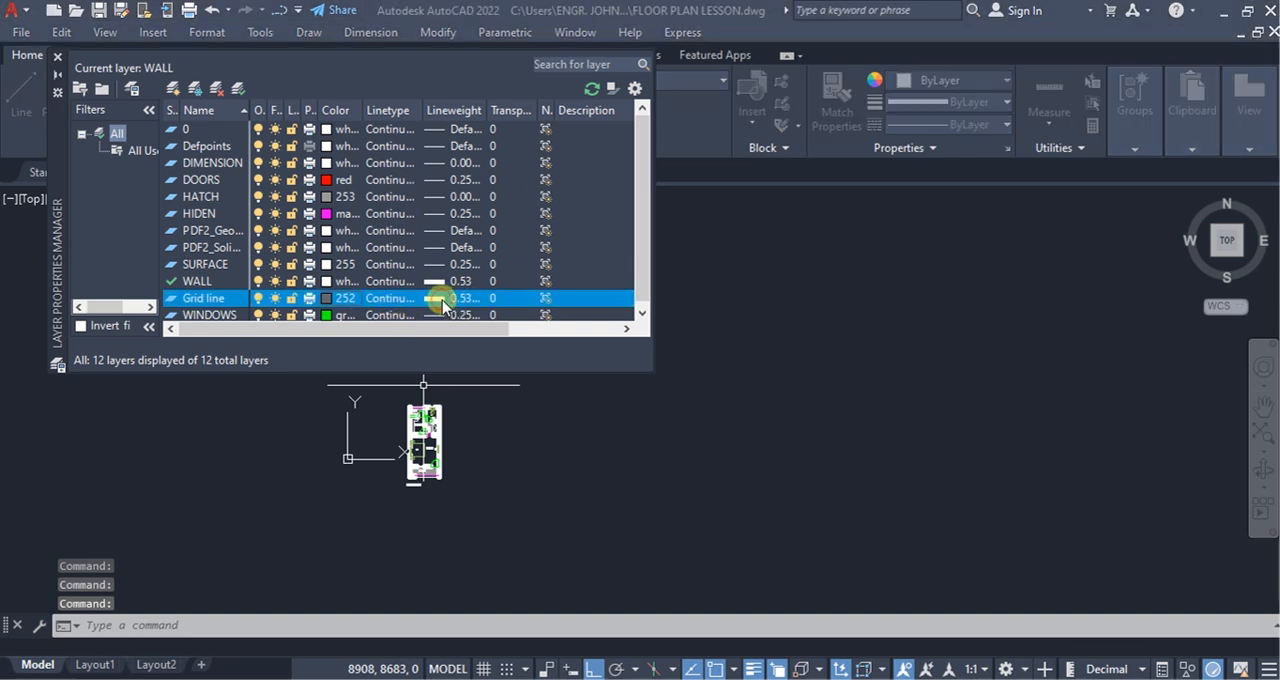
scroll(600, 260, "up", 1)
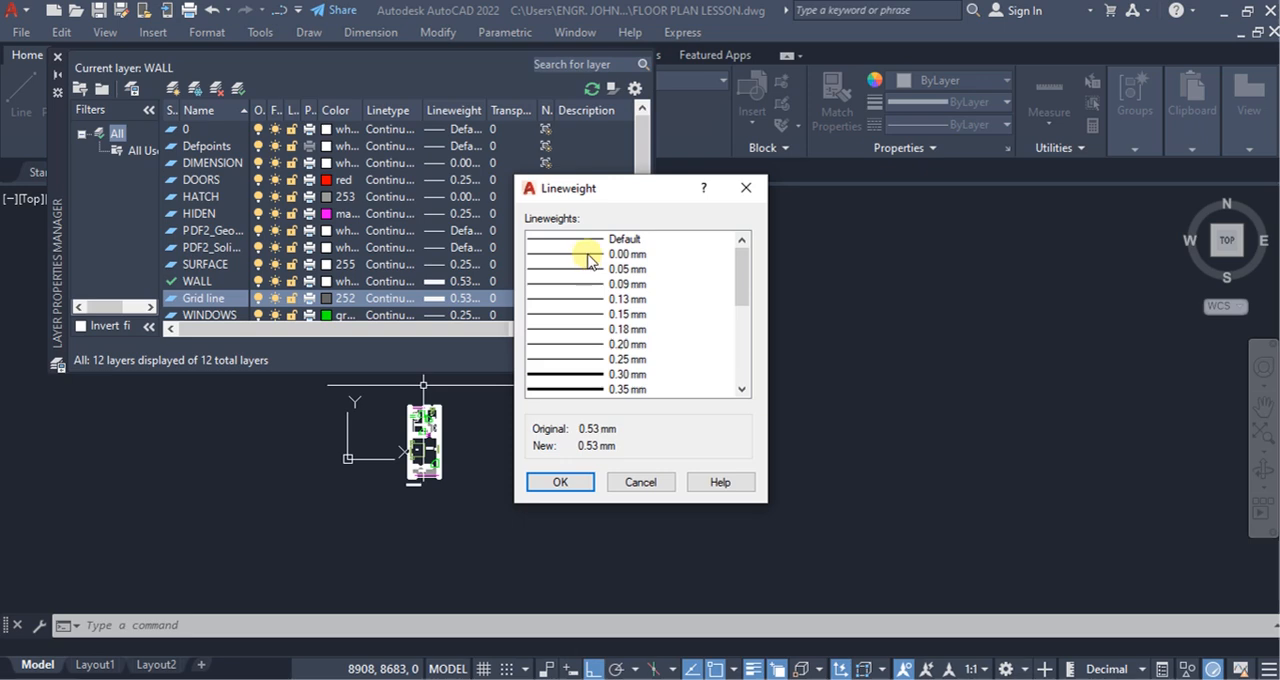
left_click(588, 256)
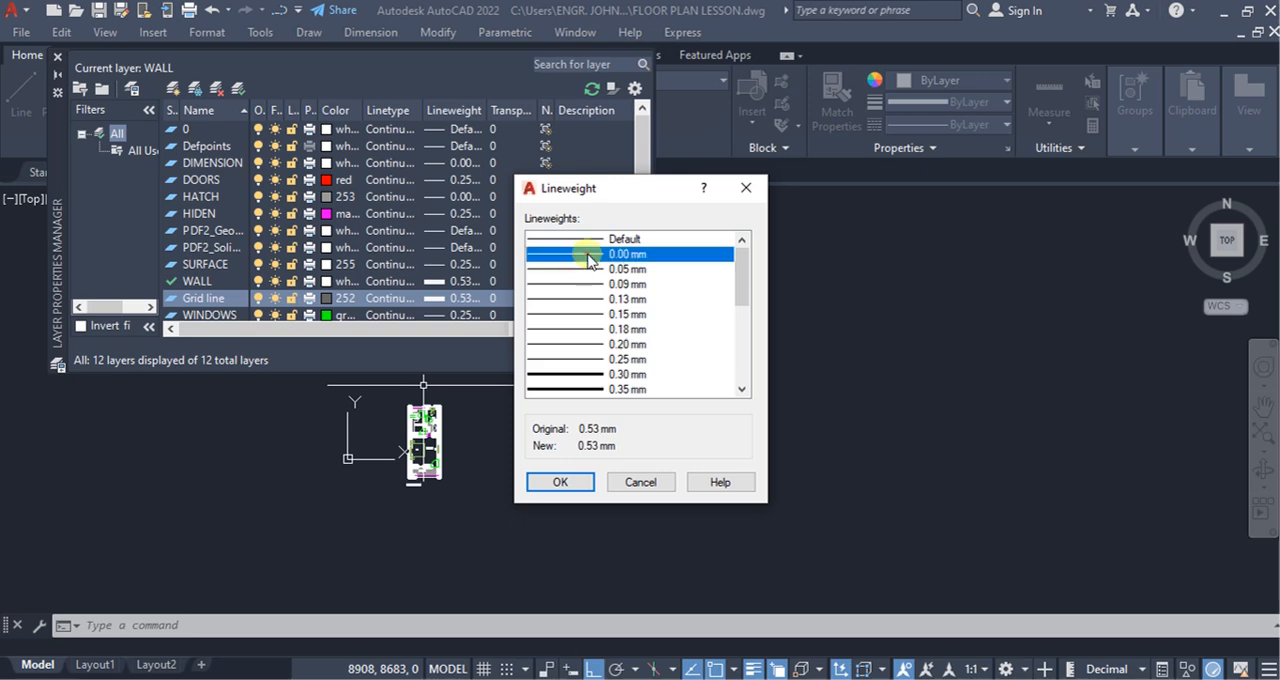
left_click(560, 483)
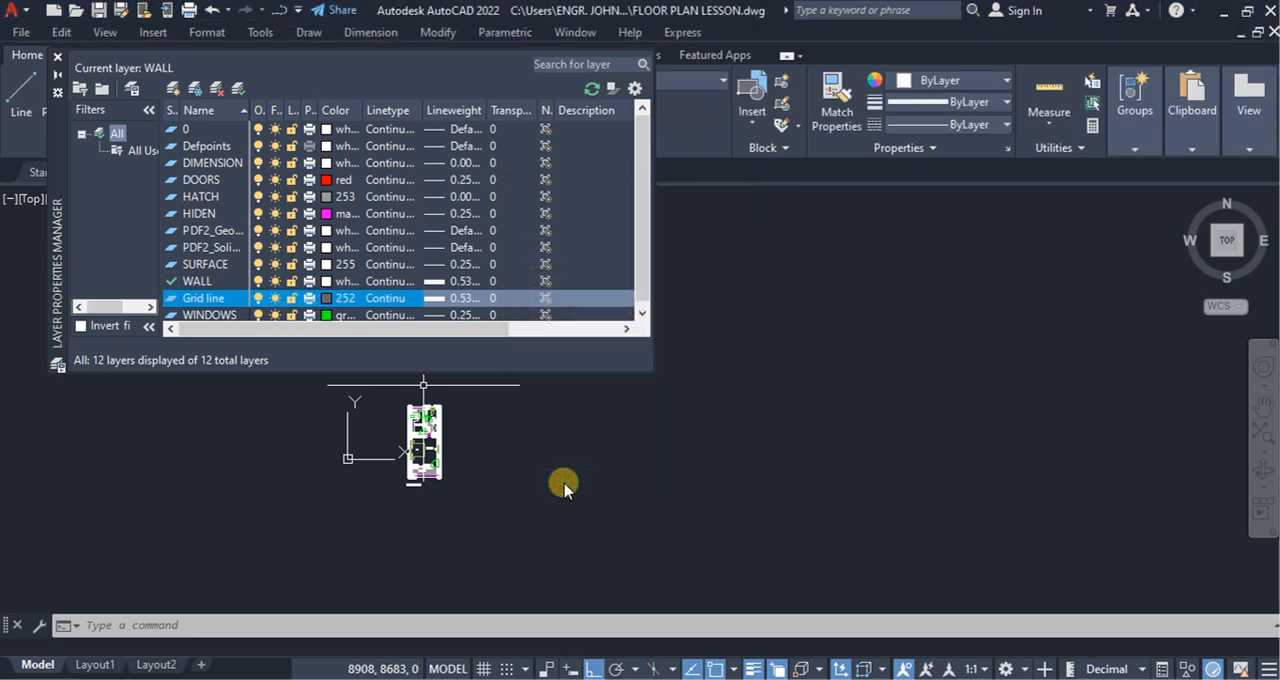
left_click(237, 92)
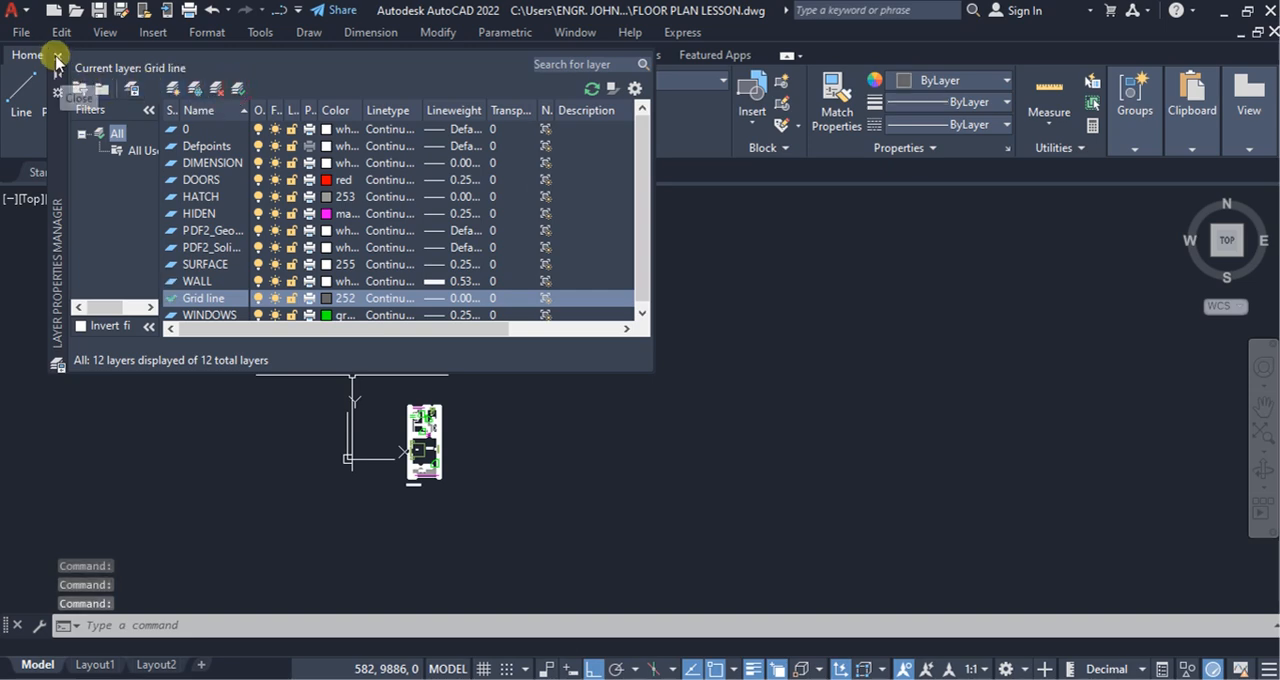
left_click(57, 63)
scroll(450, 470, "up", 6)
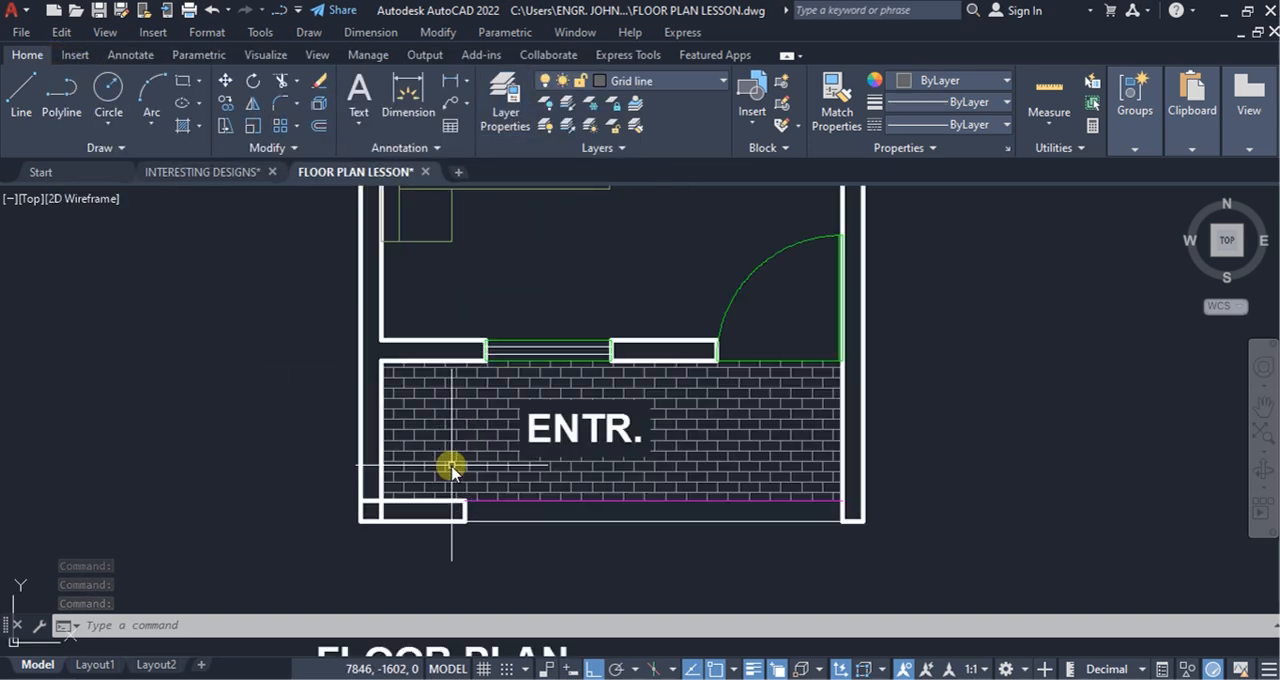
left_click(370, 506)
left_click(372, 516)
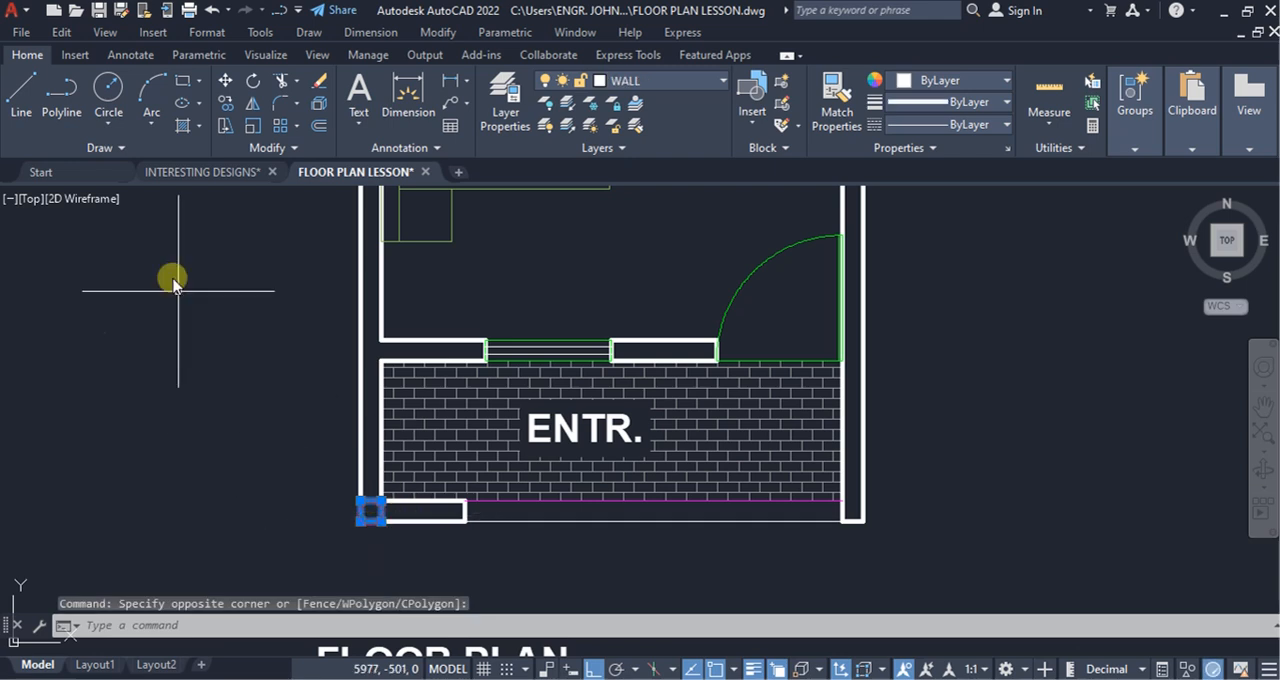
key("Escape")
Step: Draw a vertical construction line through the geometric center of the corner rectangle at the entrance's lower-left wall junction
left_click(118, 150)
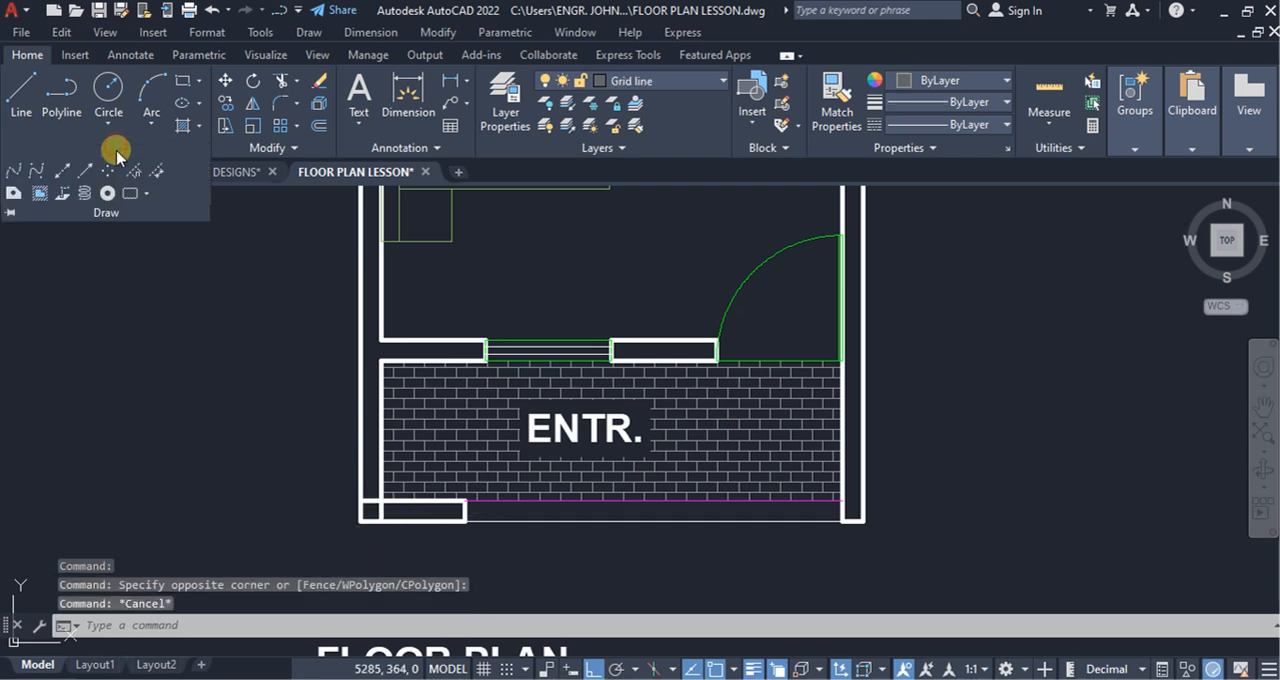
left_click(62, 172)
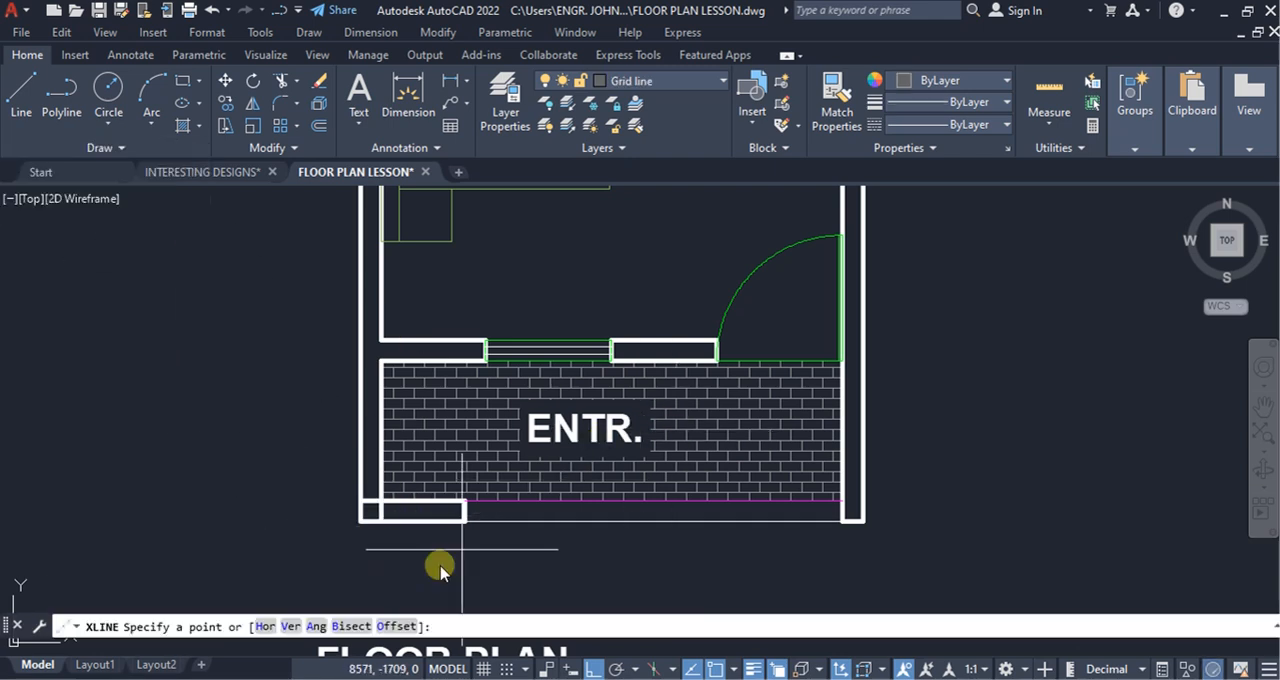
left_click(292, 626)
scroll(403, 506, "up", 4)
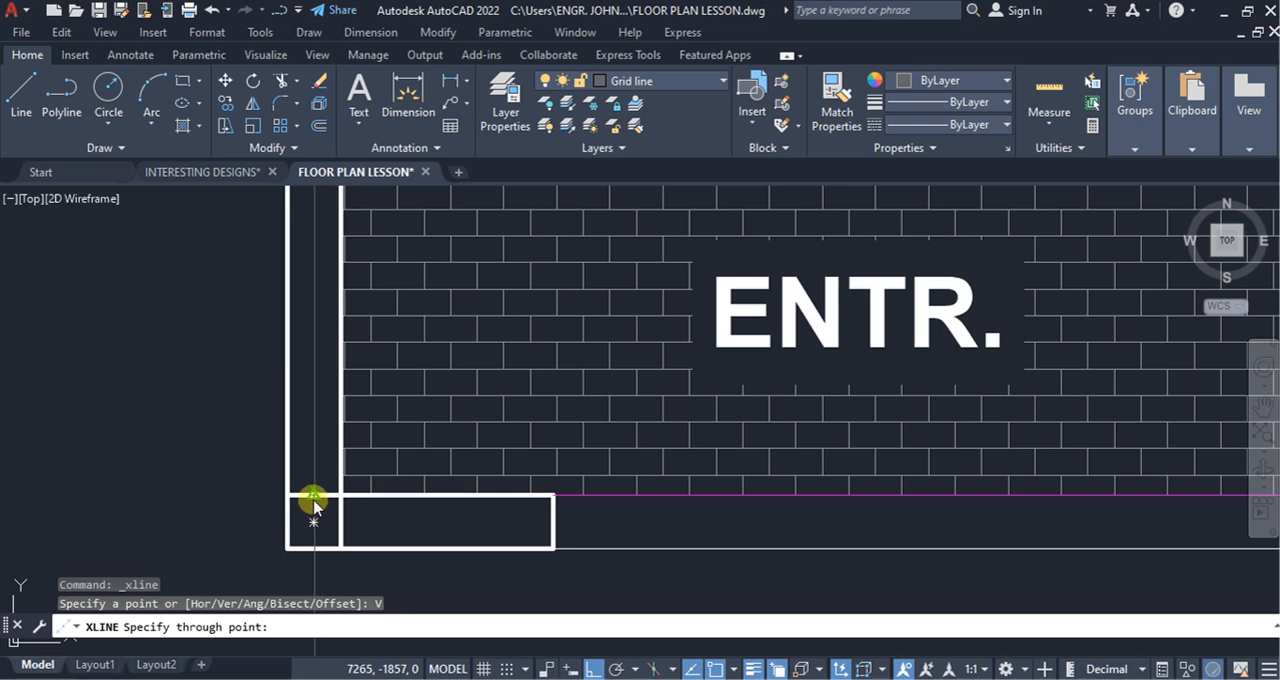
left_click(310, 516)
scroll(417, 450, "down", 6)
scroll(394, 471, "up", 6)
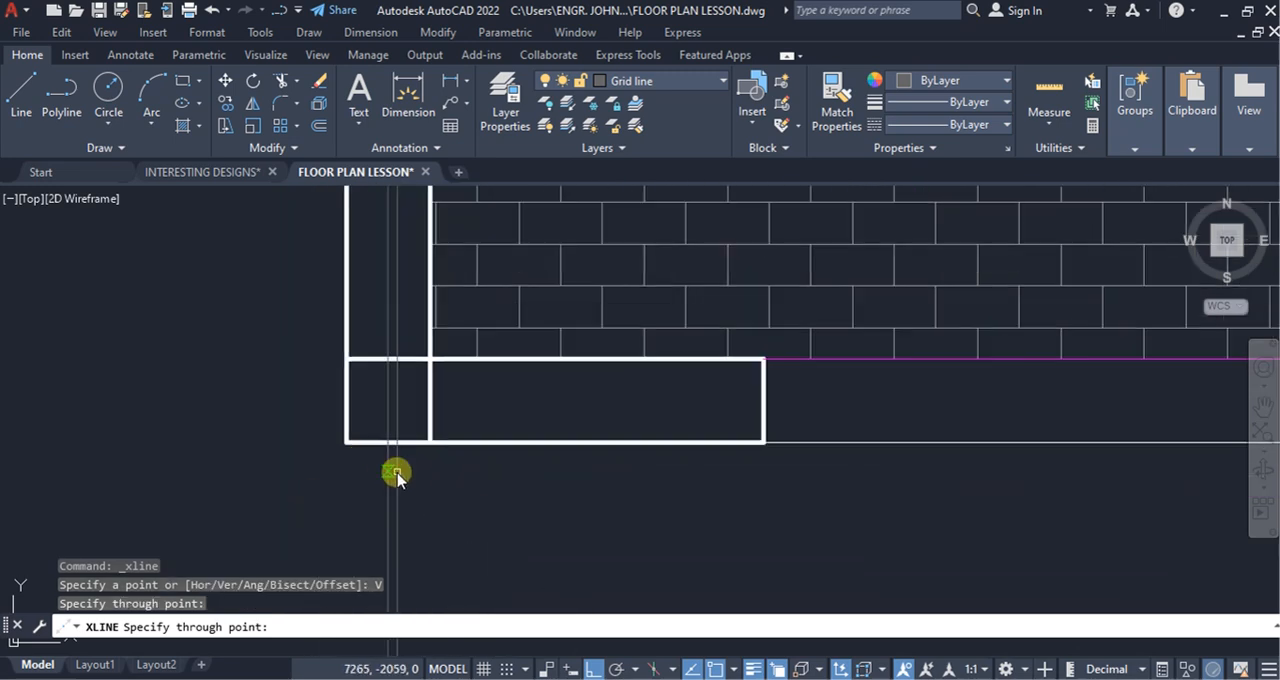
left_click(391, 414)
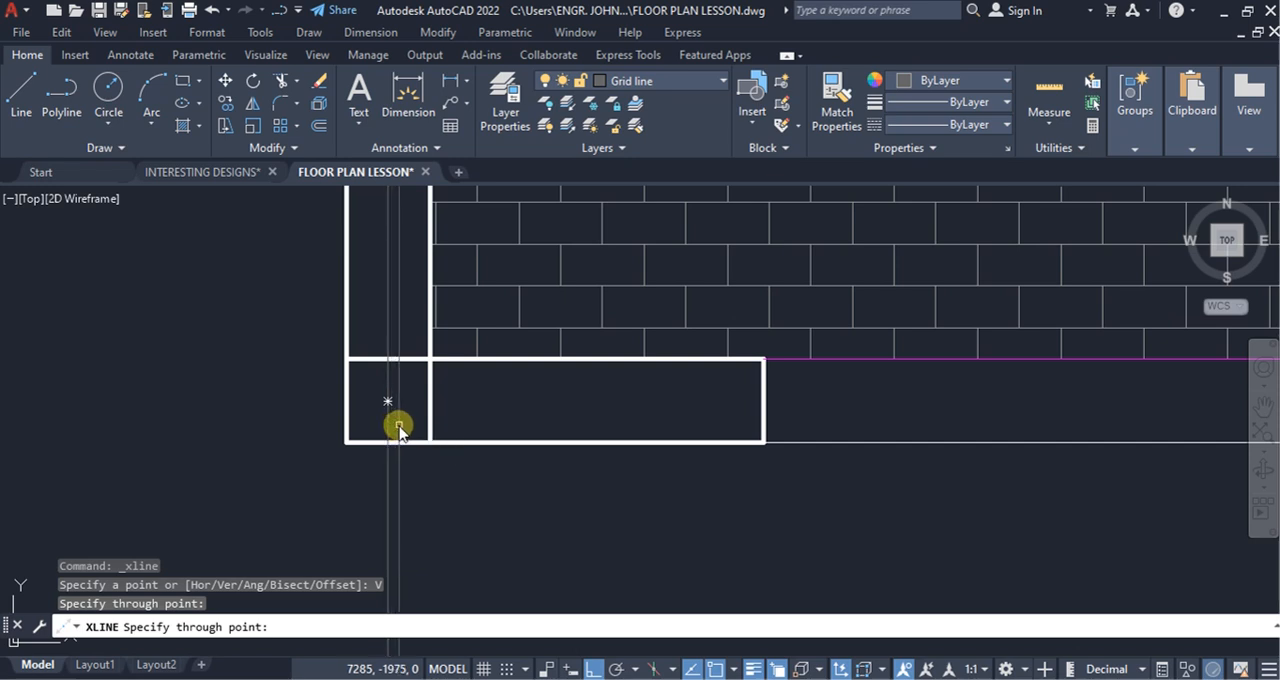
key("Escape")
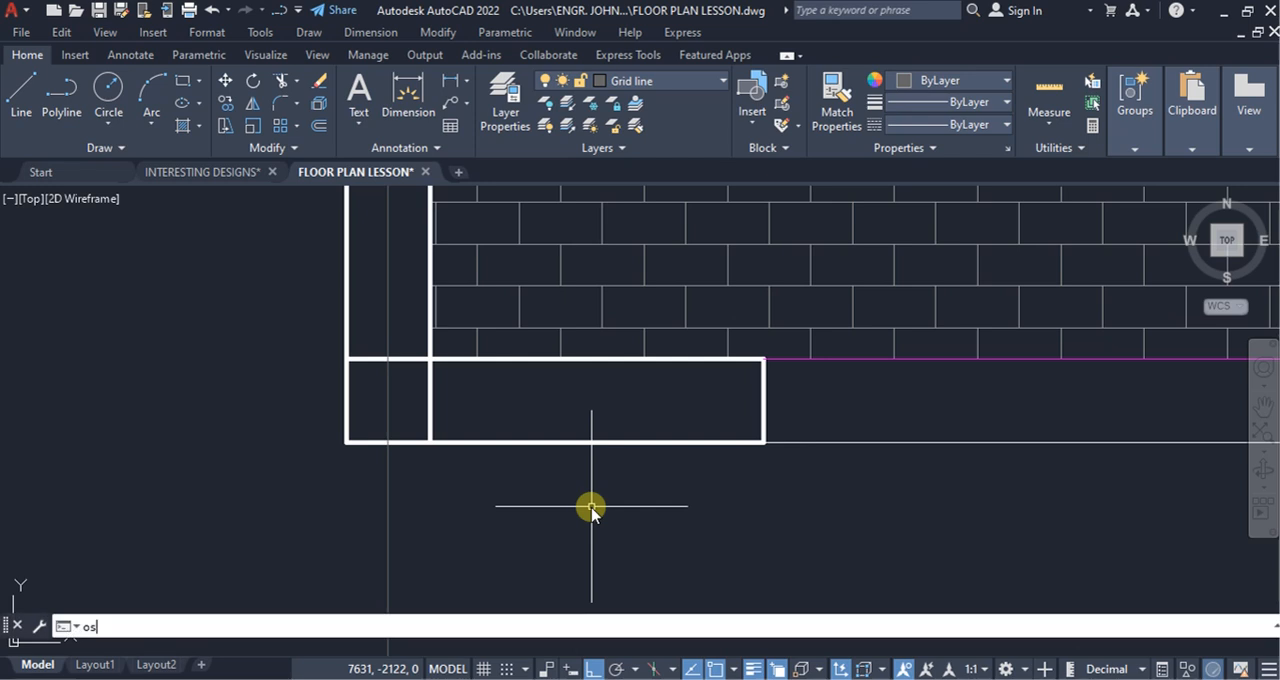
Step: Check which object snap modes are enabled in the drafting settings
type("s")
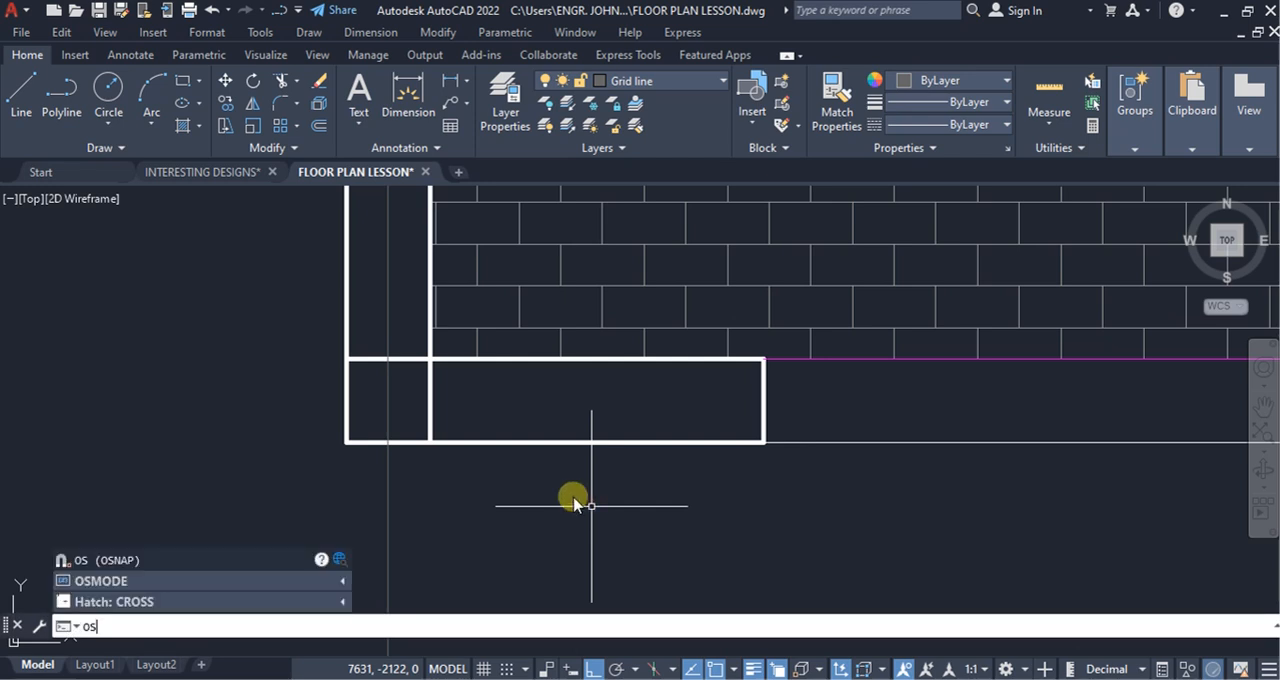
left_click(115, 561)
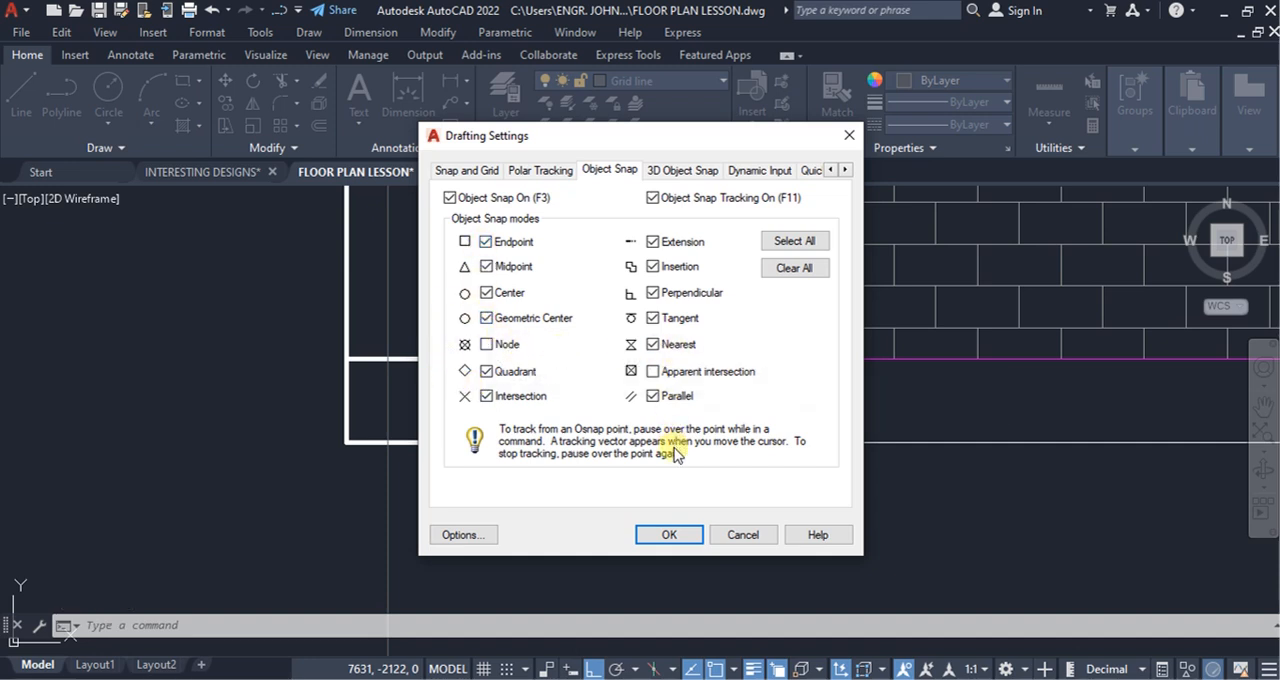
left_click(668, 535)
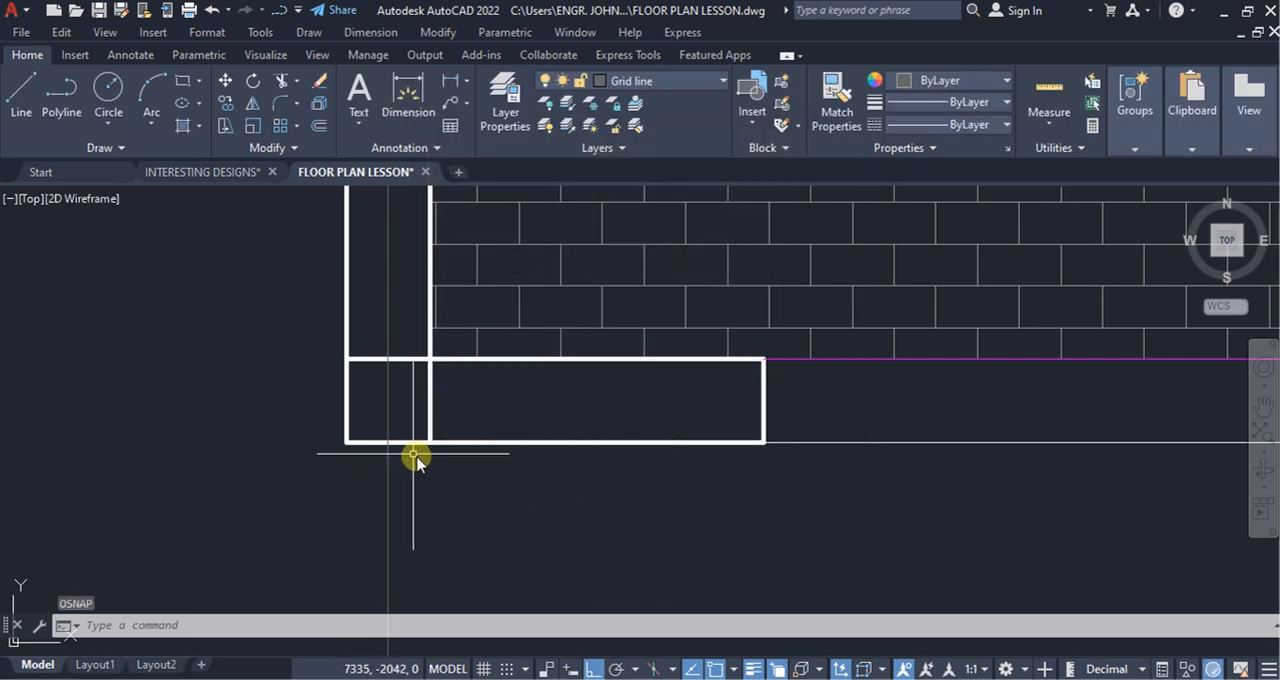
Step: Erase the small rectangle at the entrance's lower-left wall junction
scroll(409, 500, "down", 4)
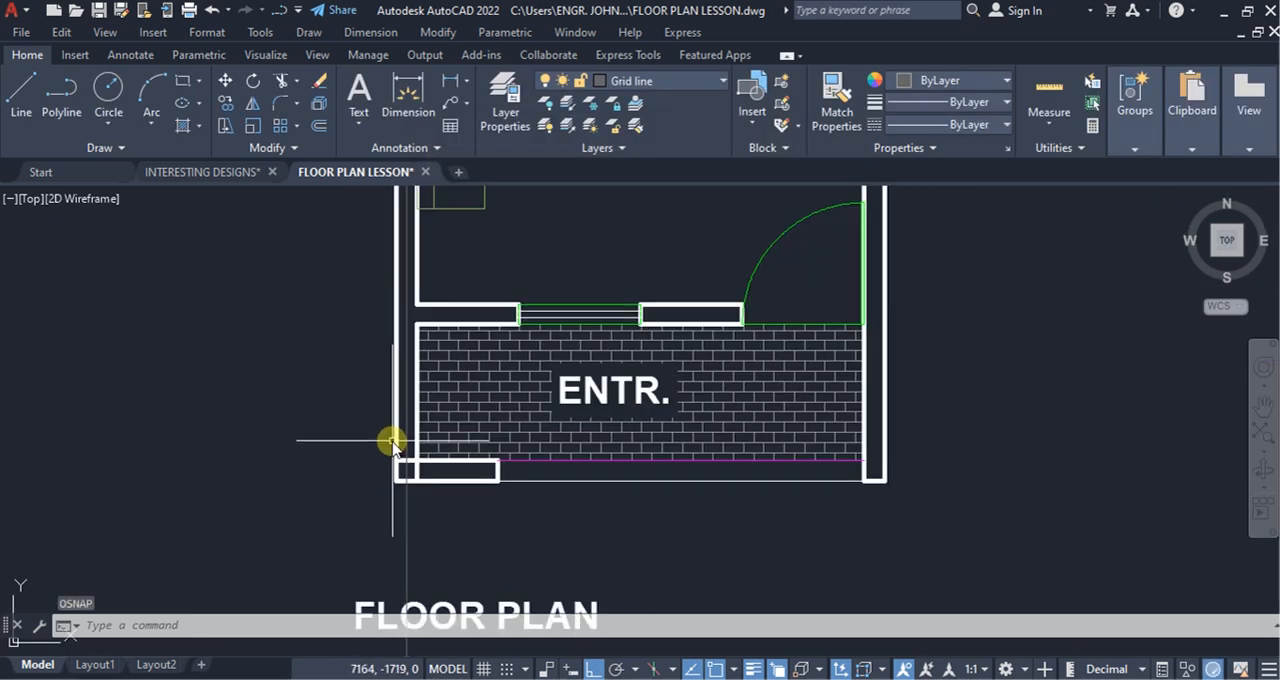
scroll(443, 512, "up", 2)
left_click(449, 460)
left_click(429, 454)
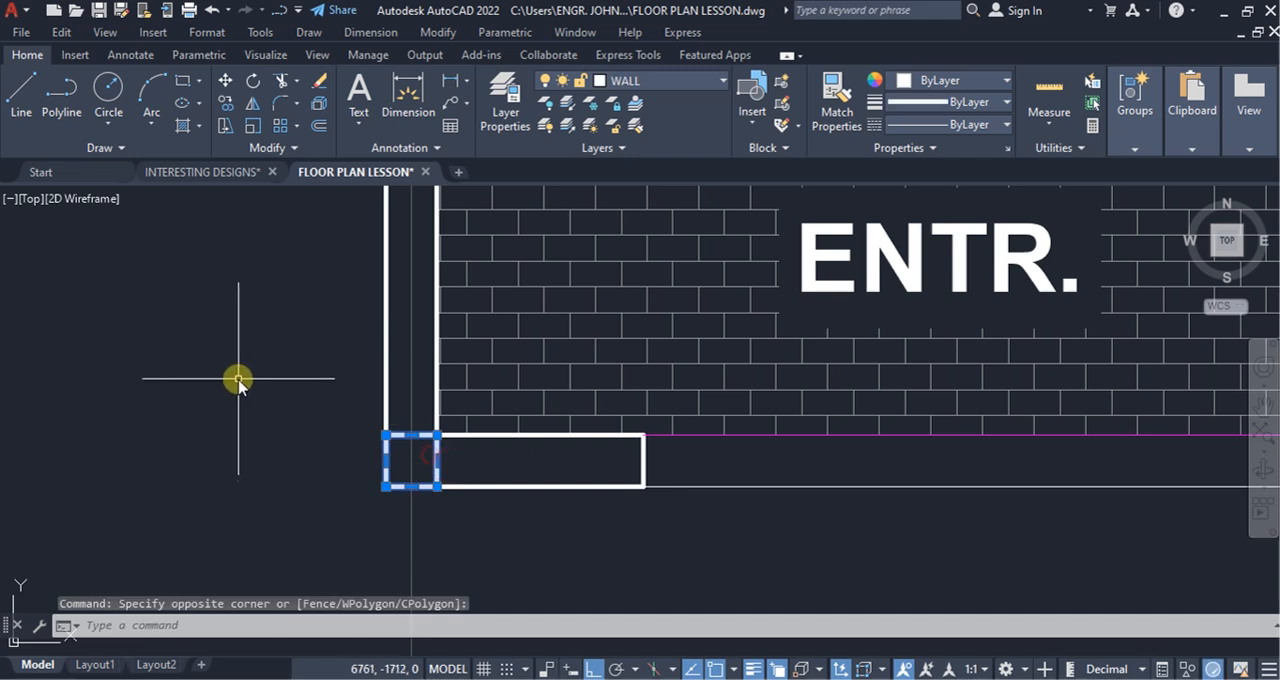
right_click(238, 376)
left_click(277, 320)
Step: Copy the vertical grid line from the left wall's lower outer corner to the right wall's lower inner corner
left_click(460, 548)
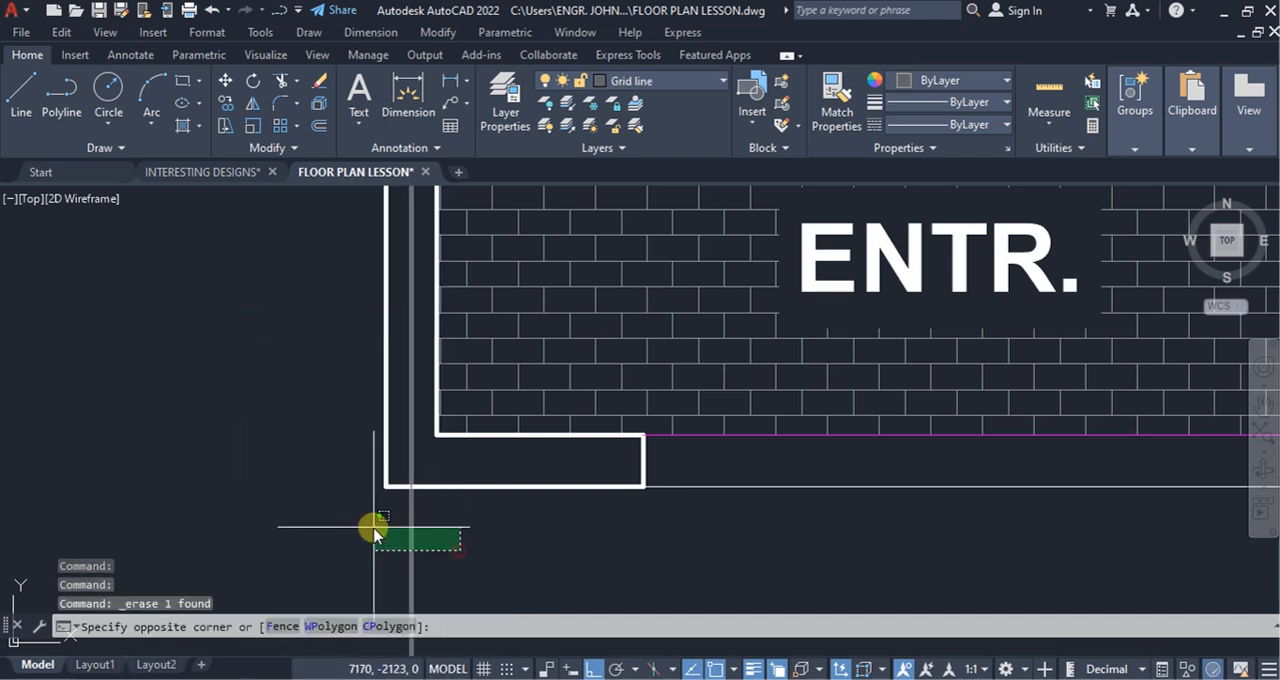
left_click(333, 522)
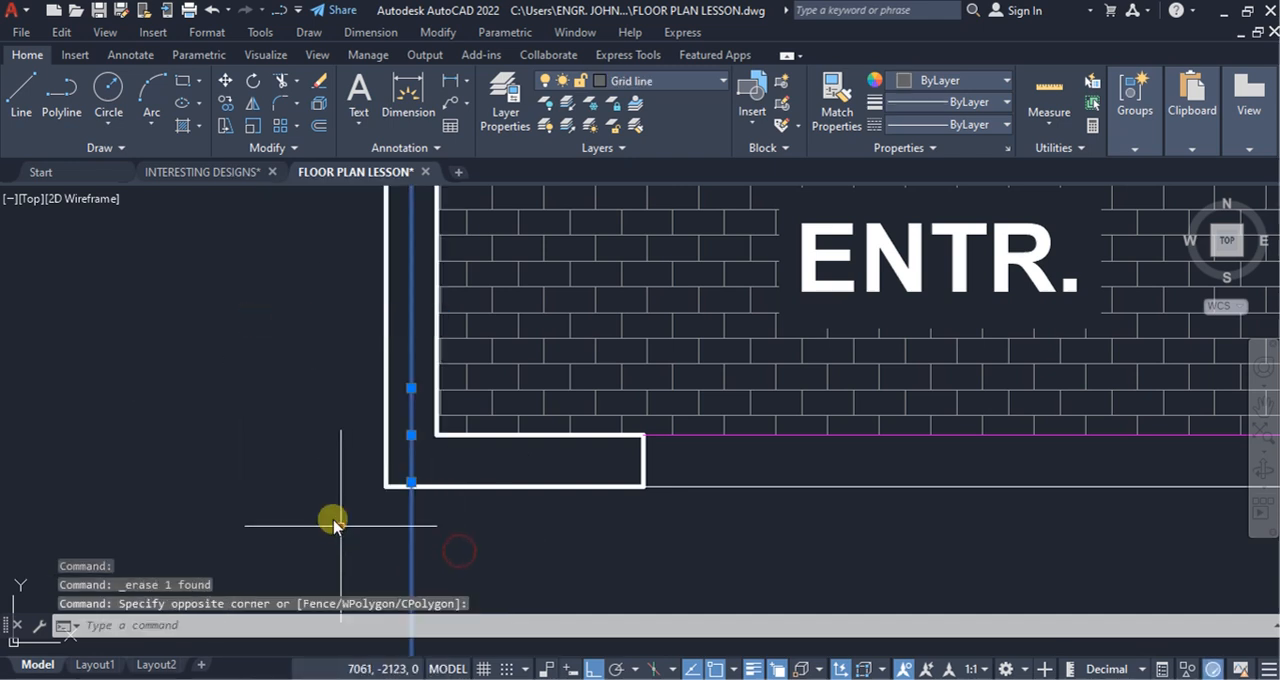
left_click(226, 103)
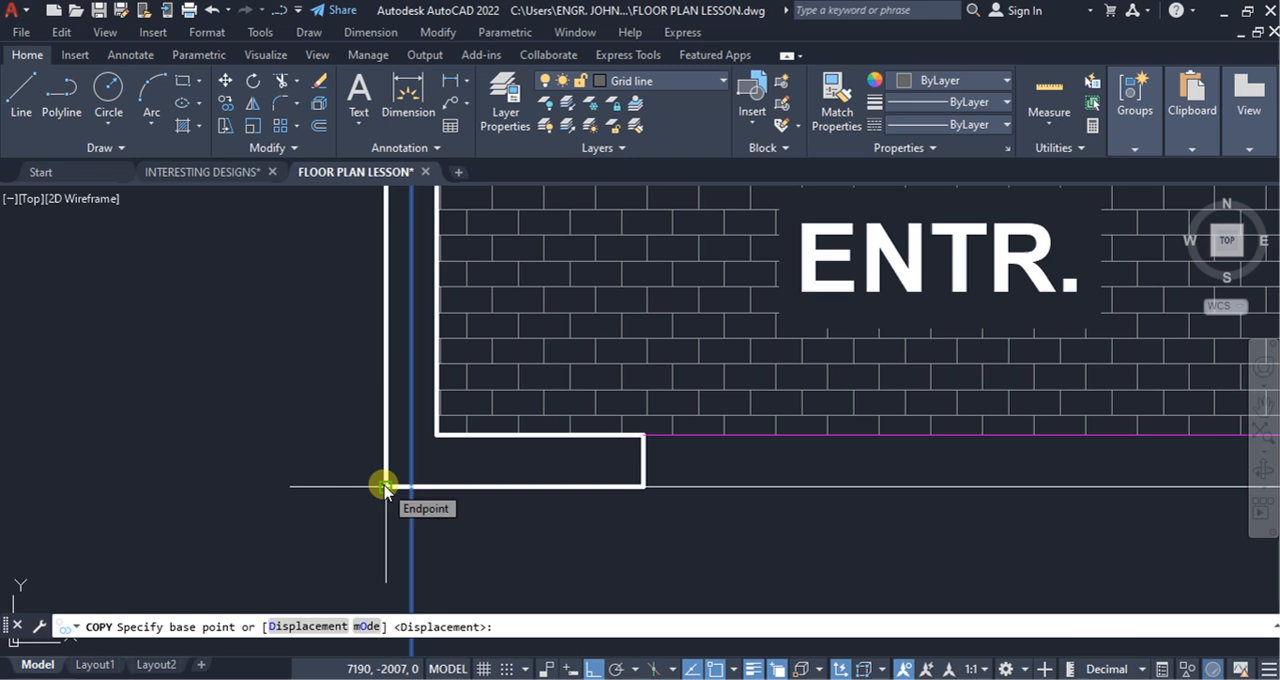
left_click(385, 487)
scroll(300, 470, "down", 4)
scroll(575, 467, "up", 4)
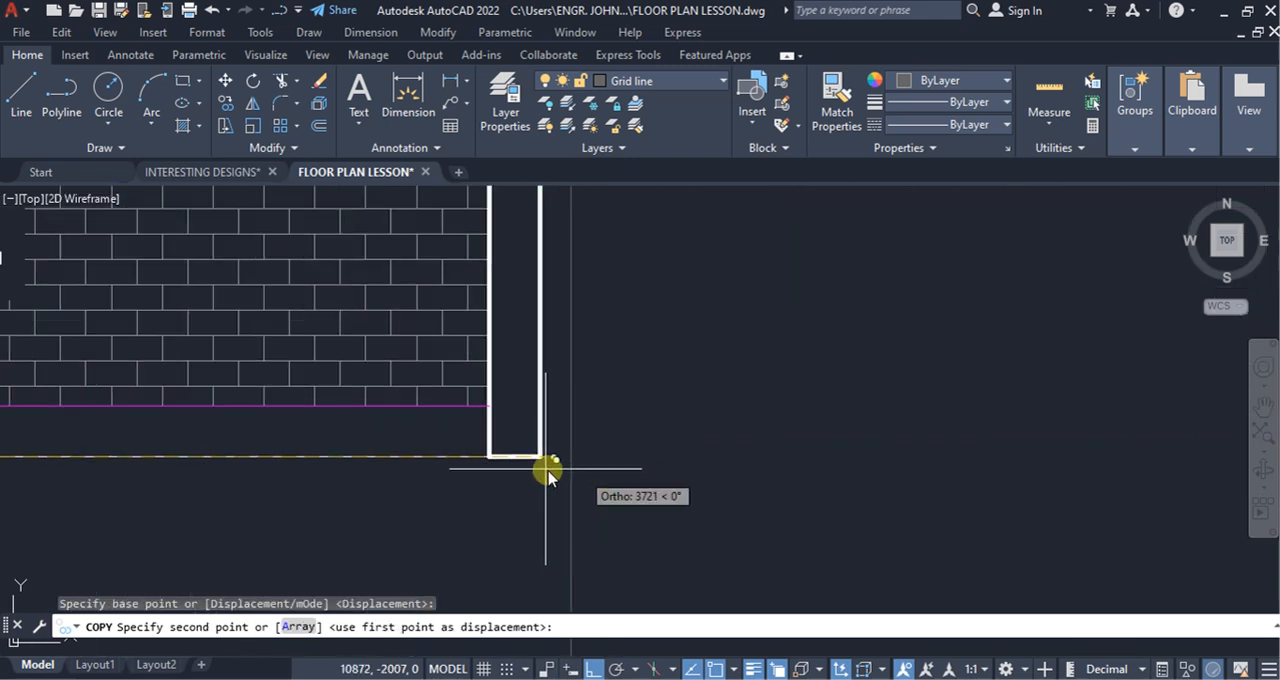
left_click(487, 457)
scroll(670, 450, "down", 5)
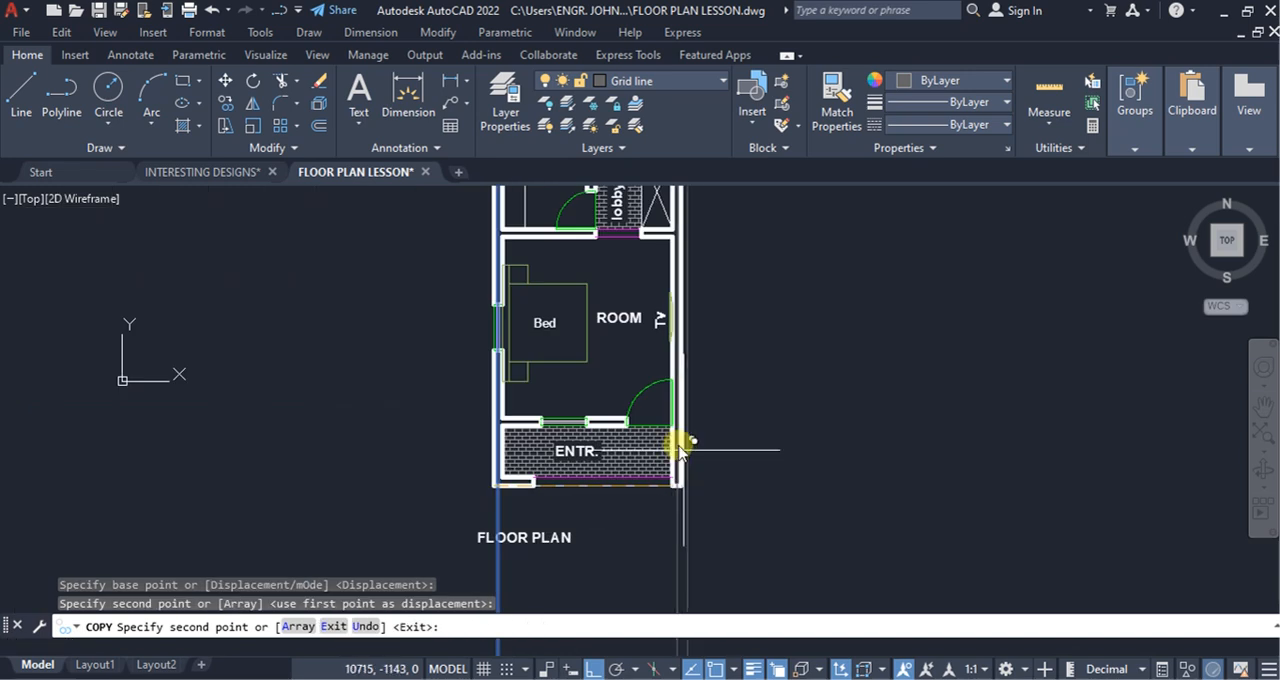
scroll(640, 380, "up", 4)
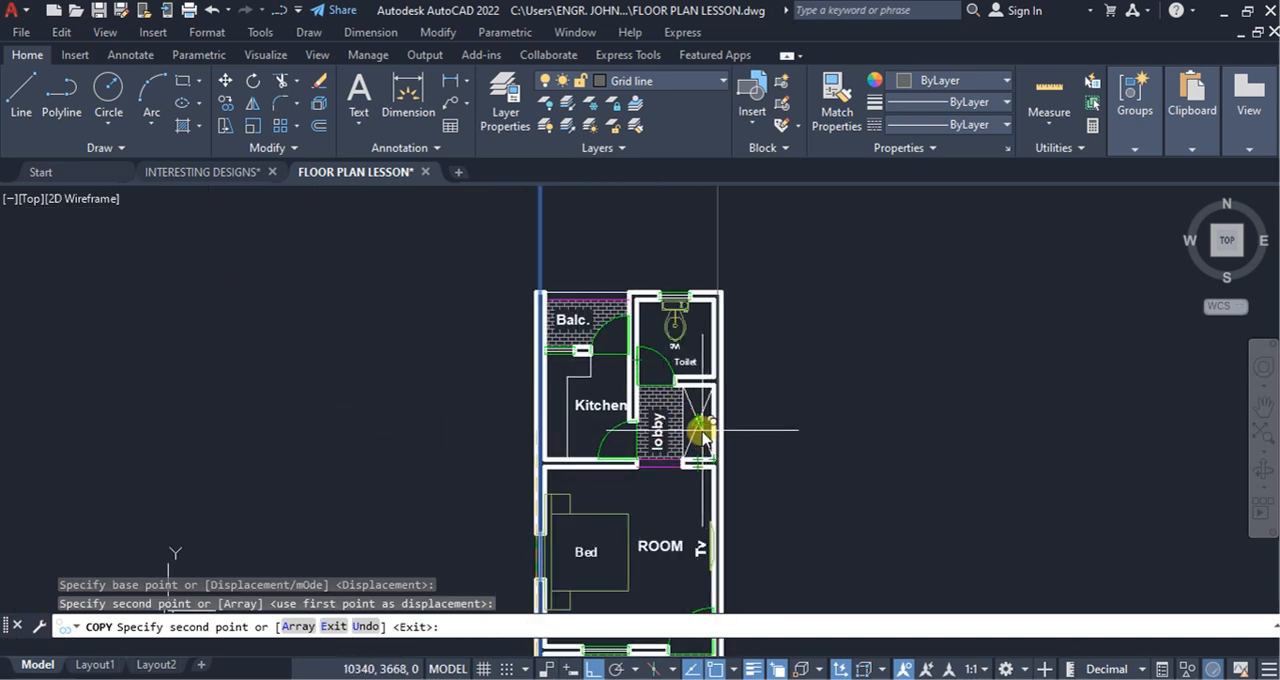
key("Escape")
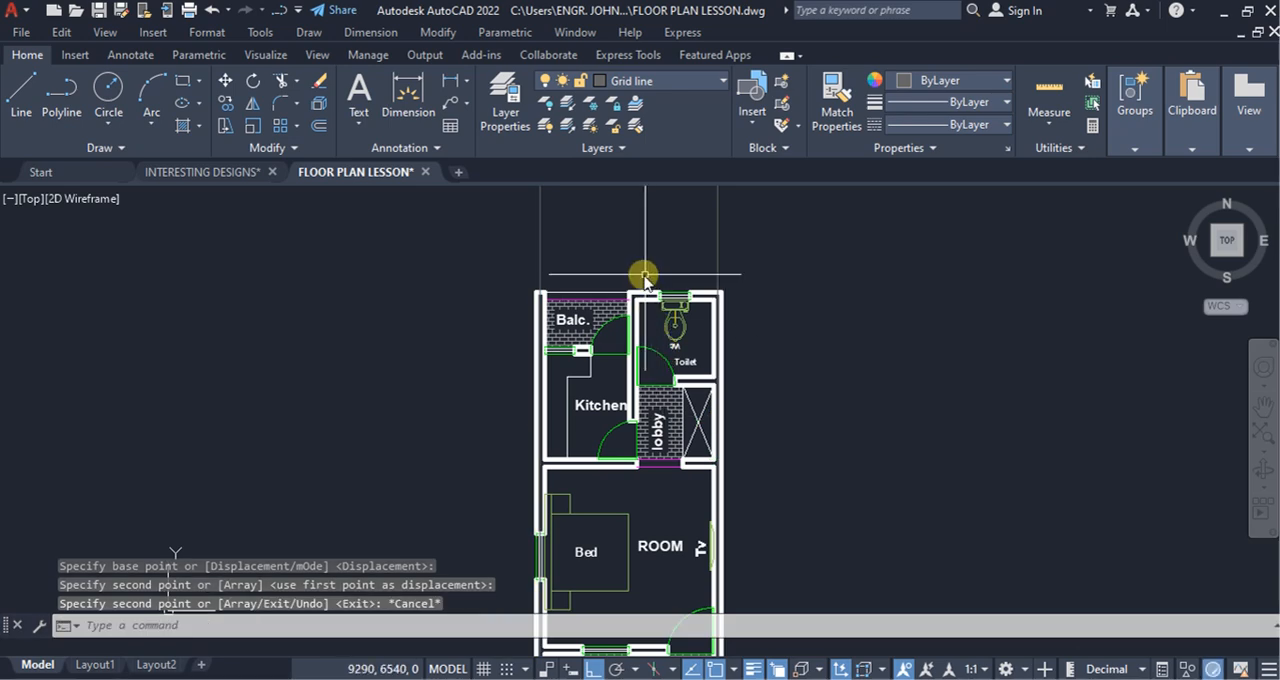
Step: Draw a rectangle on the Grid line layer across the entrance's lower-left wall junction, from the inner to the outer corner
scroll(650, 260, "up", 3)
scroll(600, 354, "down", 5)
scroll(511, 540, "up", 2)
scroll(511, 540, "up", 6)
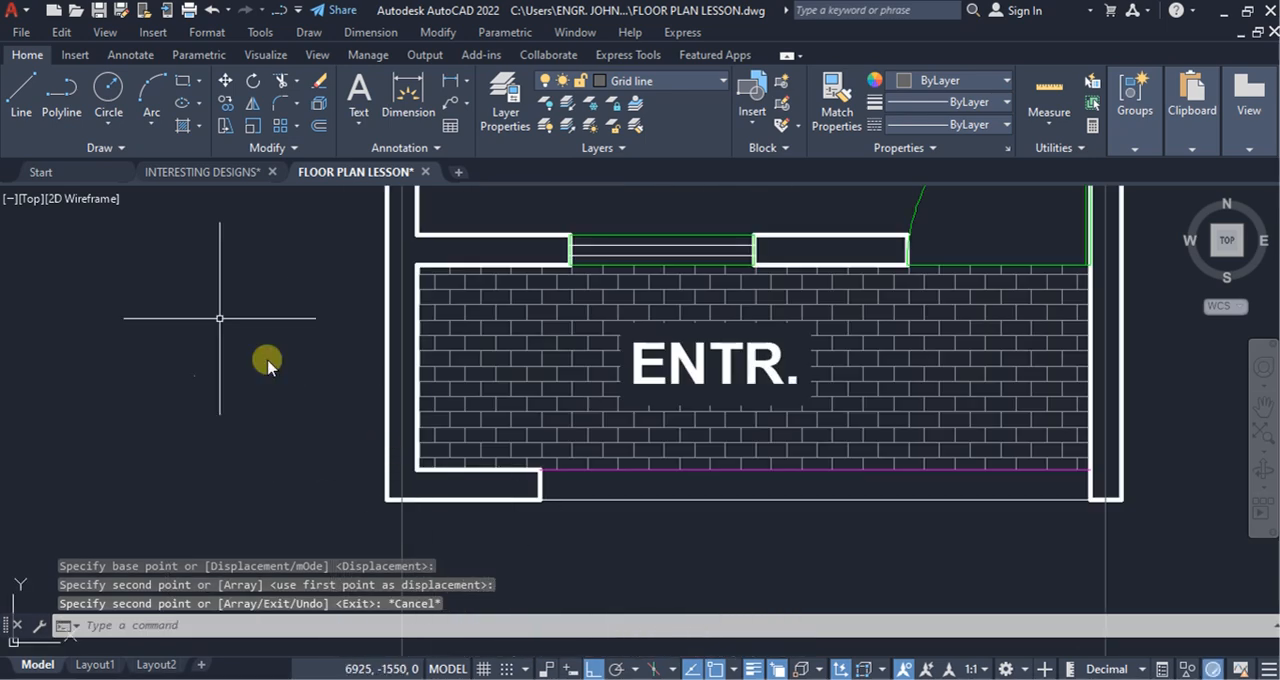
type("rec")
key("Return")
scroll(420, 465, "up", 3)
left_click(425, 460)
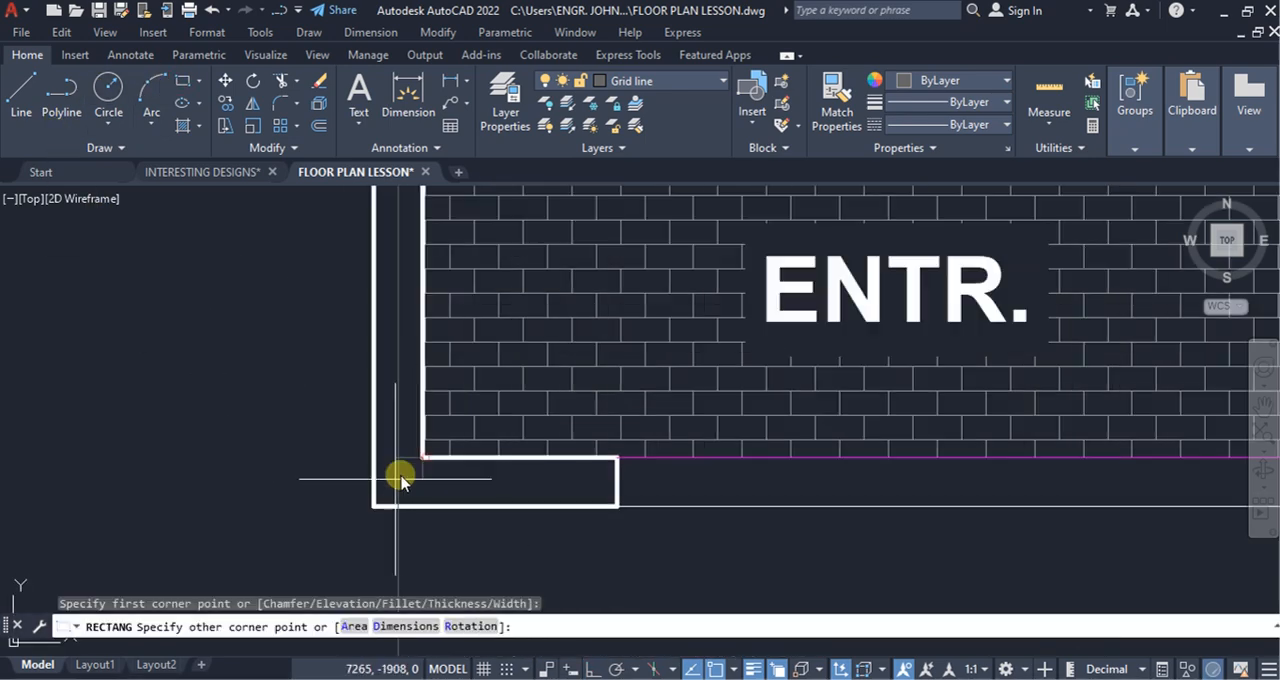
left_click(372, 507)
Step: Add a horizontal construction line through the centre of the small rectangle at the entrance's lower-left wall junction
left_click(117, 150)
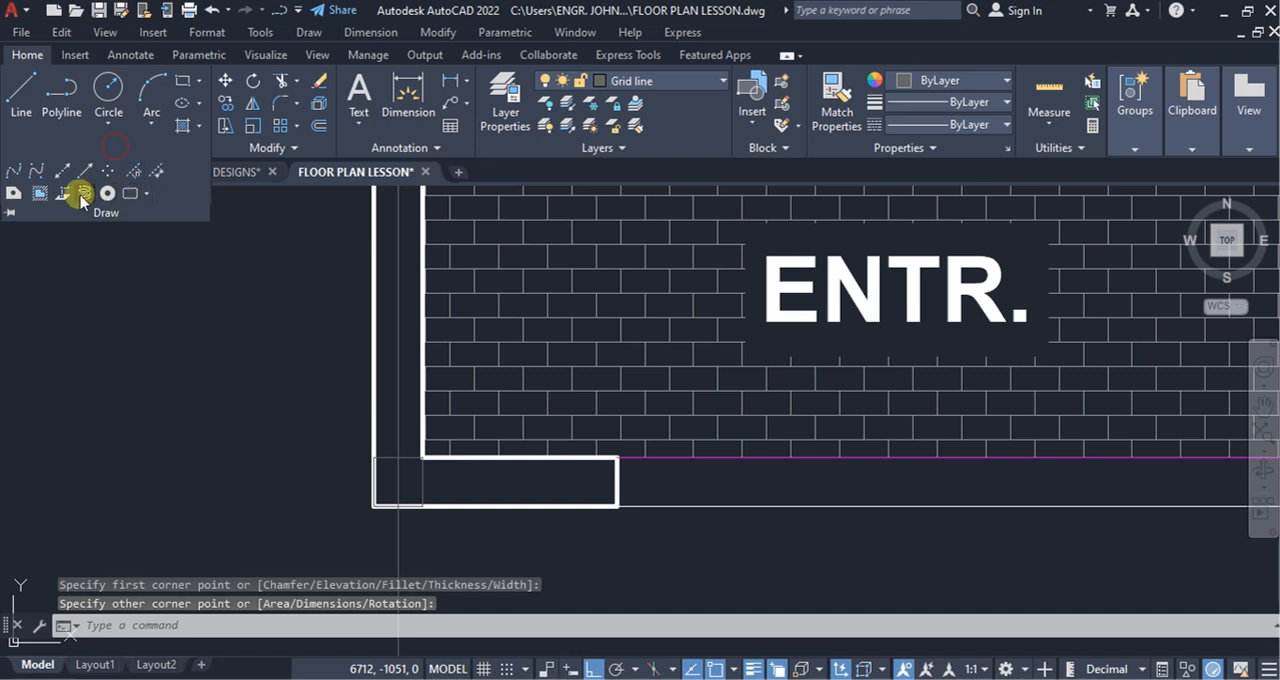
left_click(63, 174)
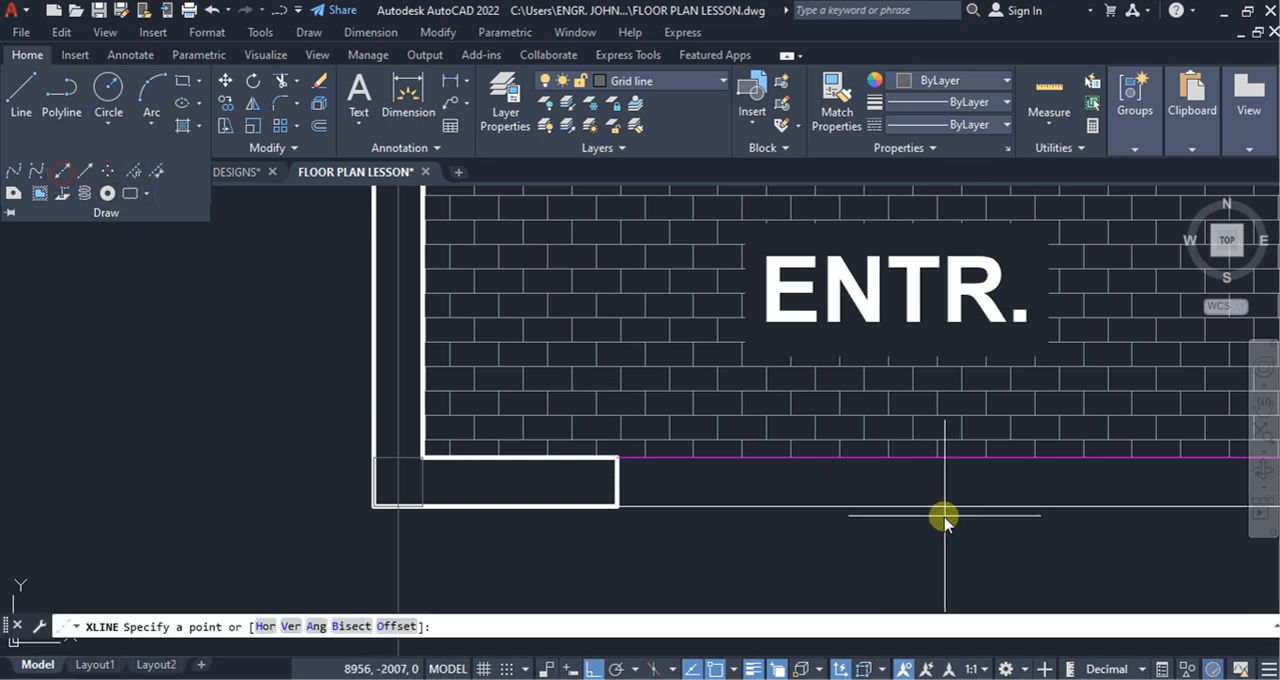
left_click(270, 626)
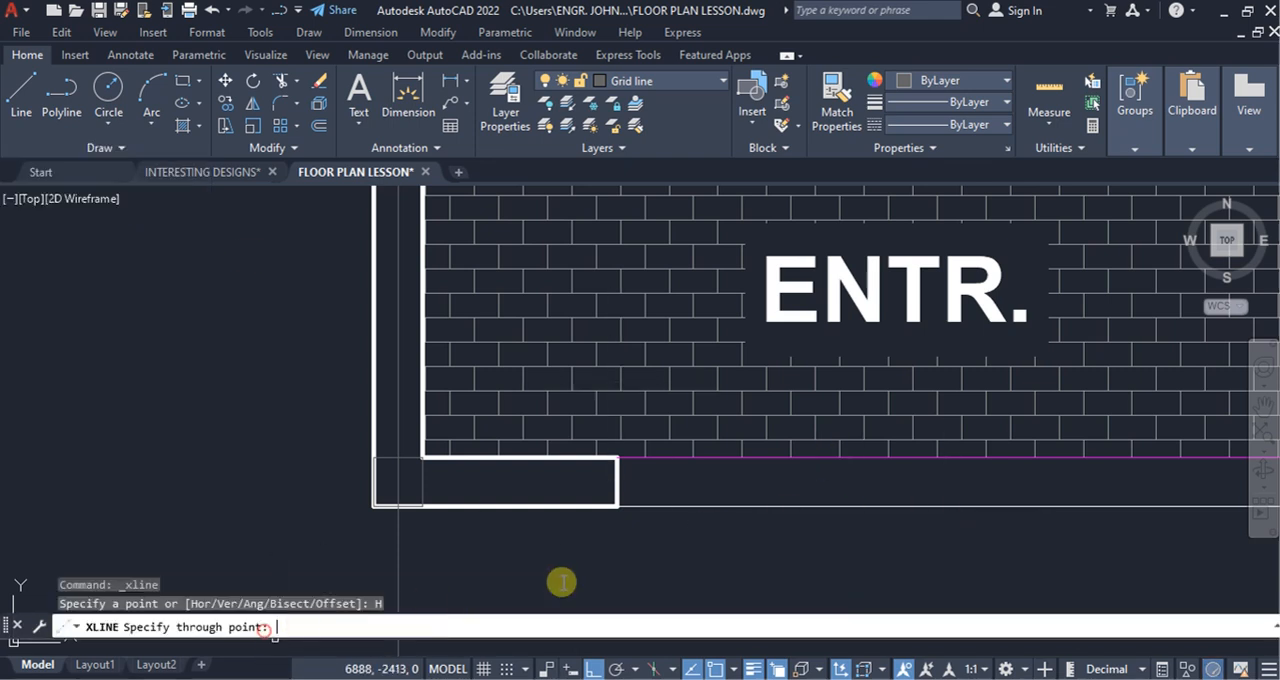
left_click(397, 484)
key("Escape")
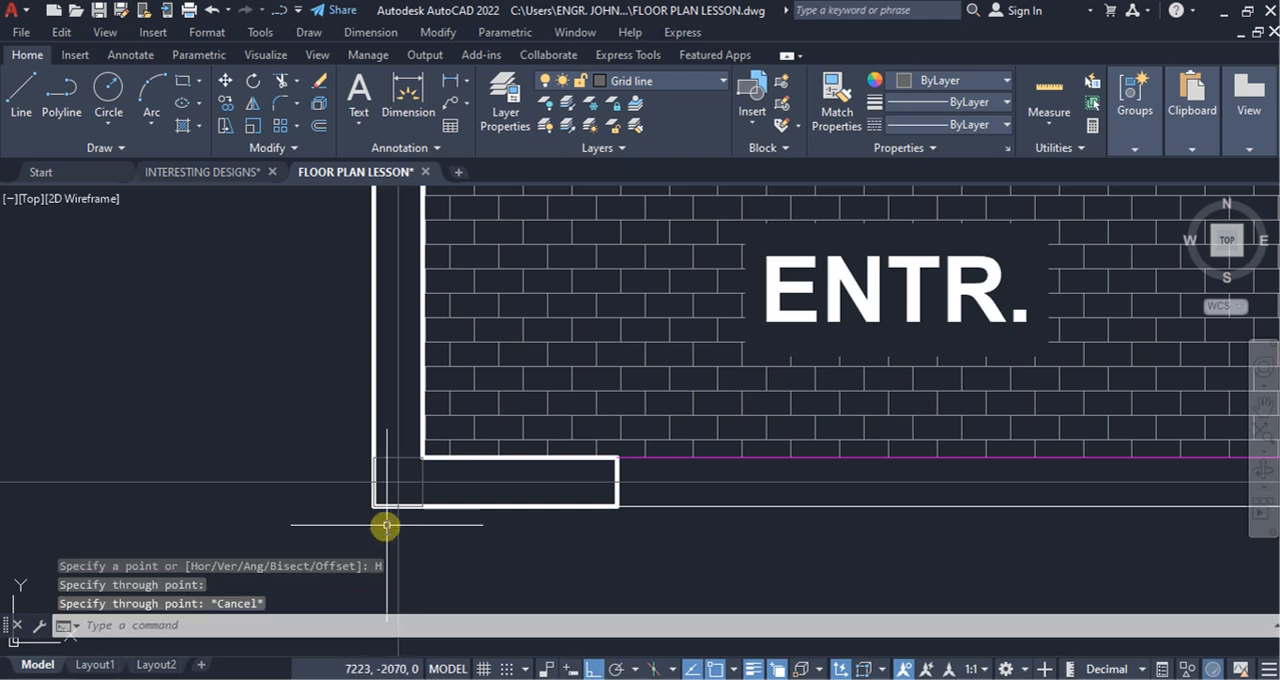
Step: Copy the horizontal grid line from the entrance's lower-left wall junction to the wall between the entrance and the room
left_click(340, 508)
left_click(300, 457)
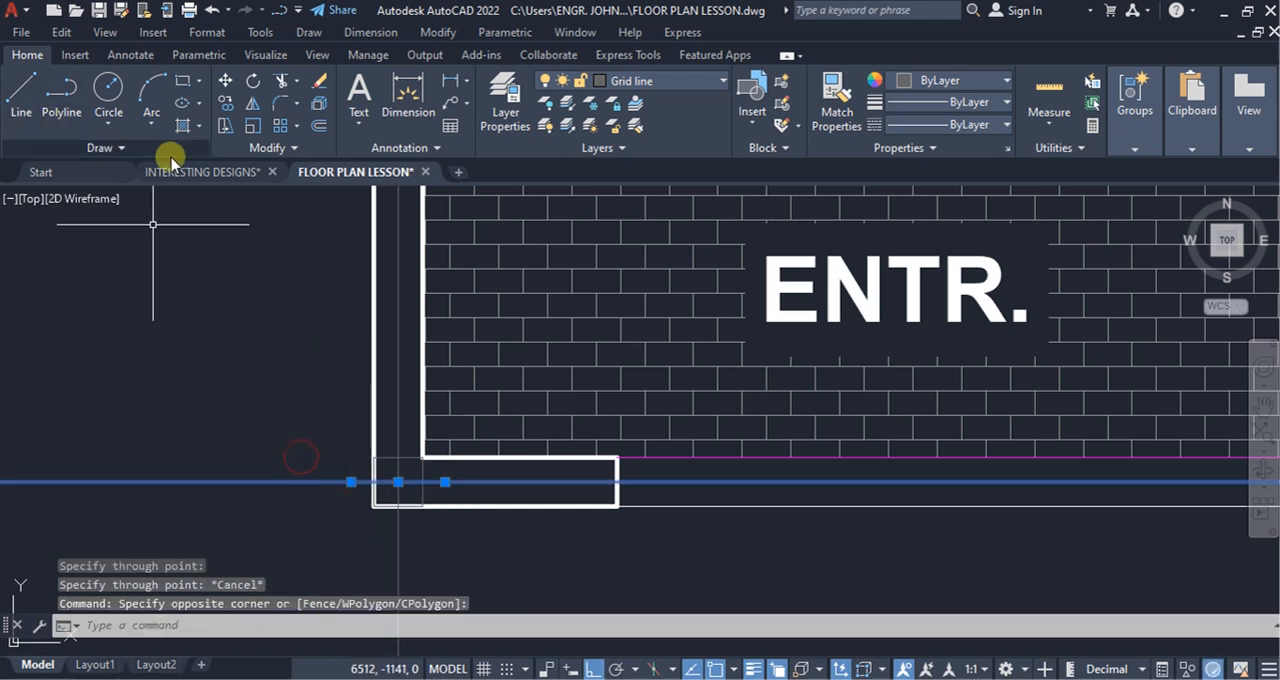
left_click(224, 103)
left_click(376, 460)
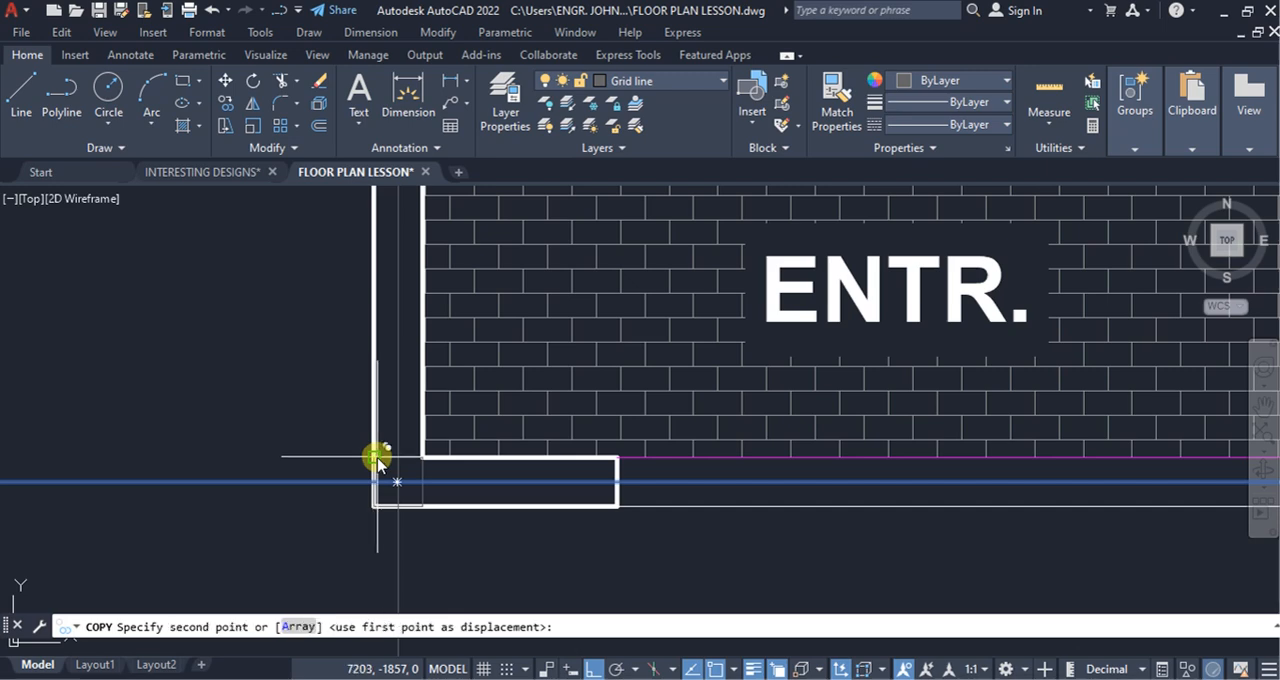
scroll(400, 545, "down", 5)
scroll(420, 510, "up", 4)
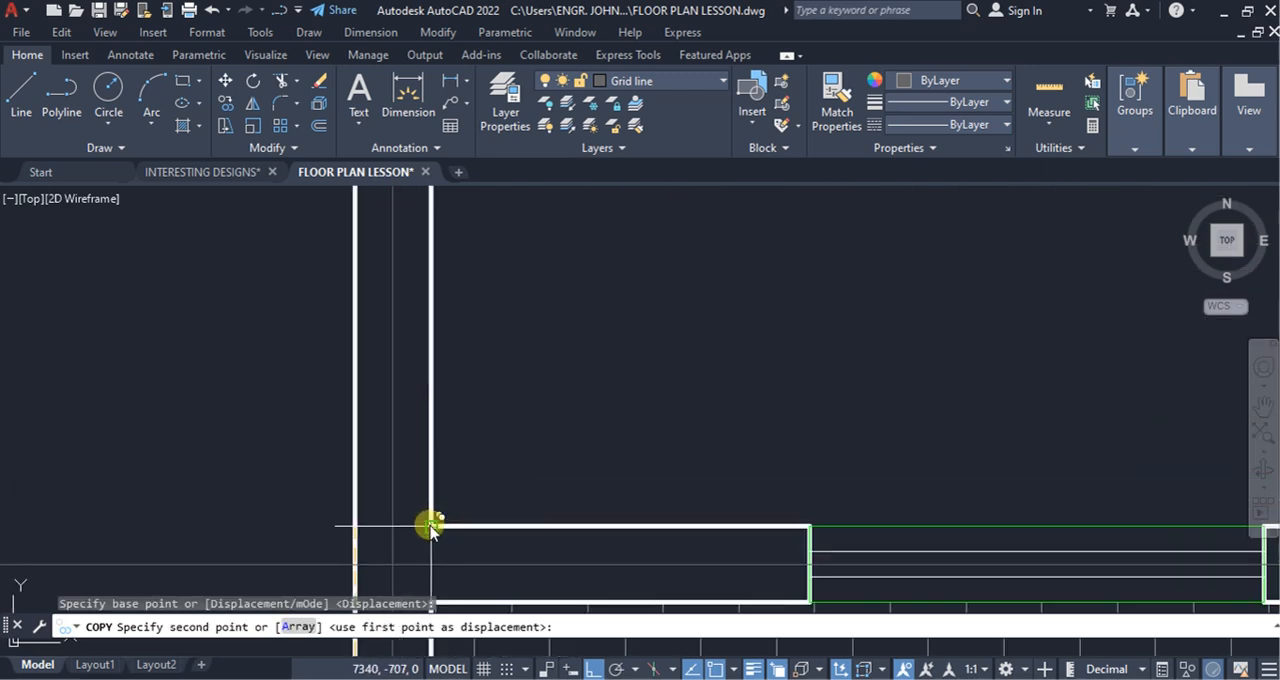
left_click(430, 527)
Step: Place further copies of the horizontal grid line in the wall between room and kitchen and the wall between kitchen and balcony
scroll(440, 515, "down", 5)
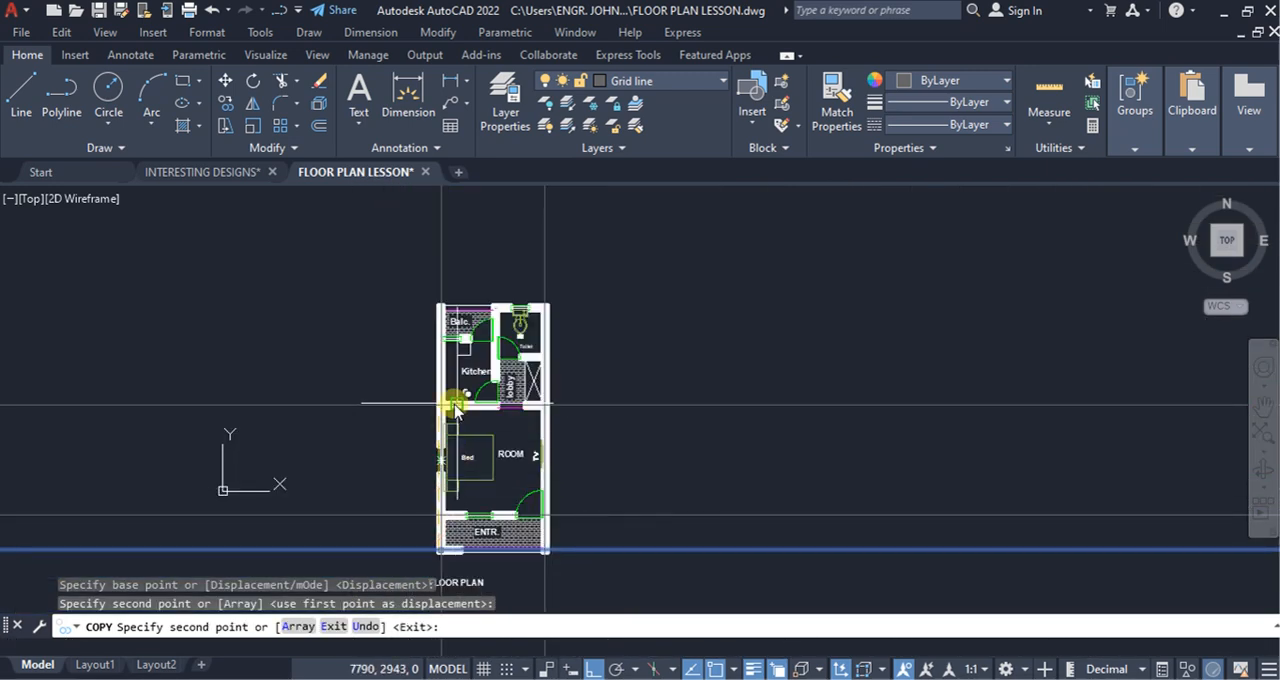
scroll(420, 405, "up", 4)
scroll(405, 407, "up", 3)
left_click(449, 449)
scroll(455, 480, "down", 5)
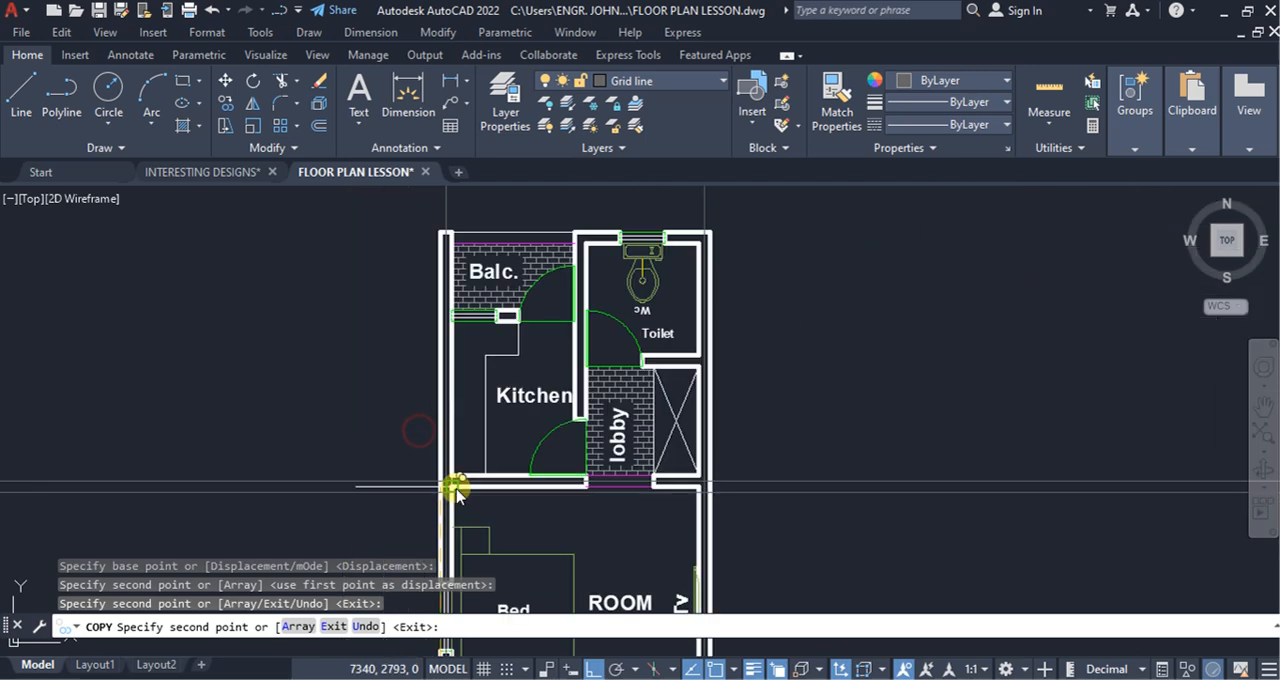
scroll(415, 320, "up", 4)
scroll(436, 264, "up", 4)
left_click(431, 302)
Step: Place another copy of the horizontal grid line along the balcony's outer edge, using the left wall's upper inner corner
scroll(424, 386, "down", 4)
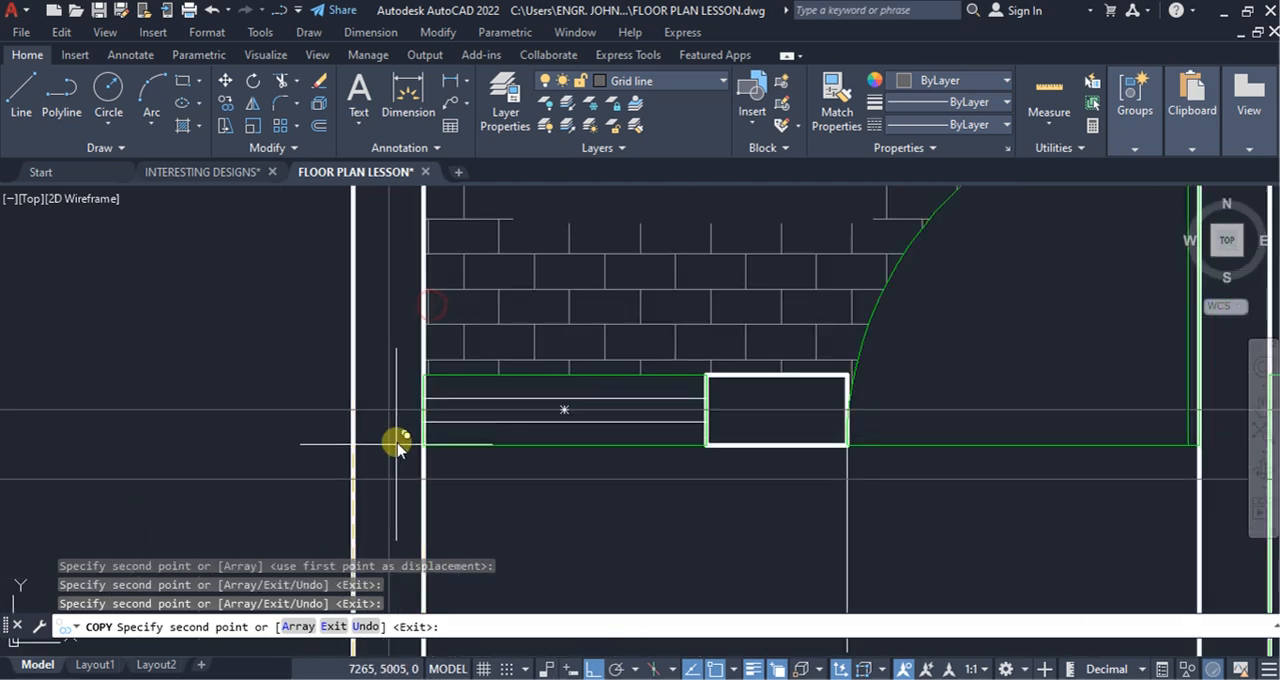
scroll(374, 516, "down", 4)
scroll(427, 473, "up", 4)
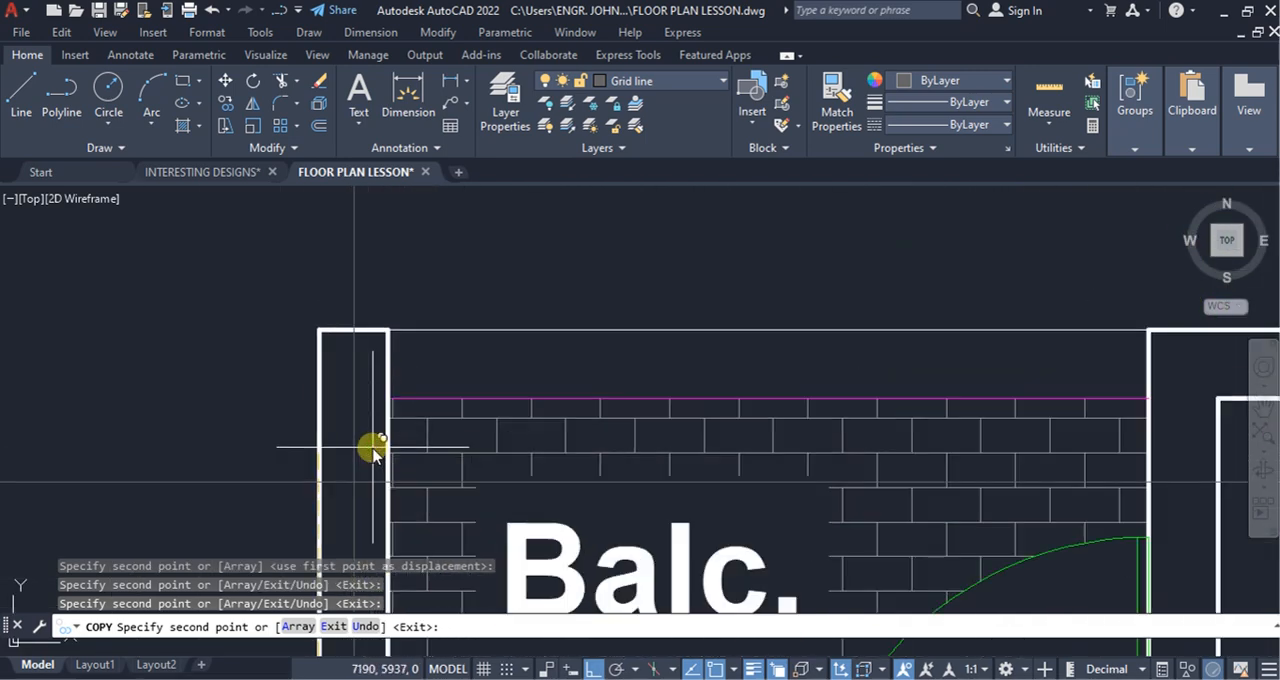
left_click(388, 330)
scroll(297, 331, "down", 6)
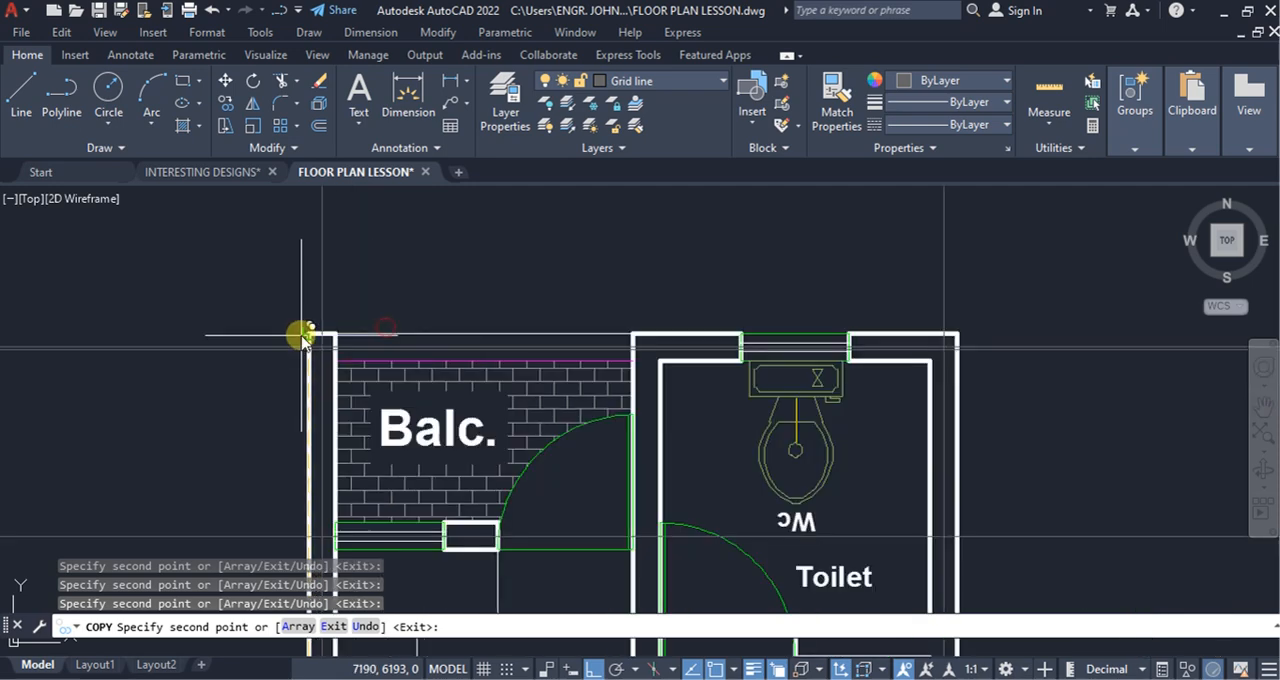
Step: Place a last copy of the horizontal grid line in the toilet's lower wall and finish copying
scroll(634, 491, "up", 3)
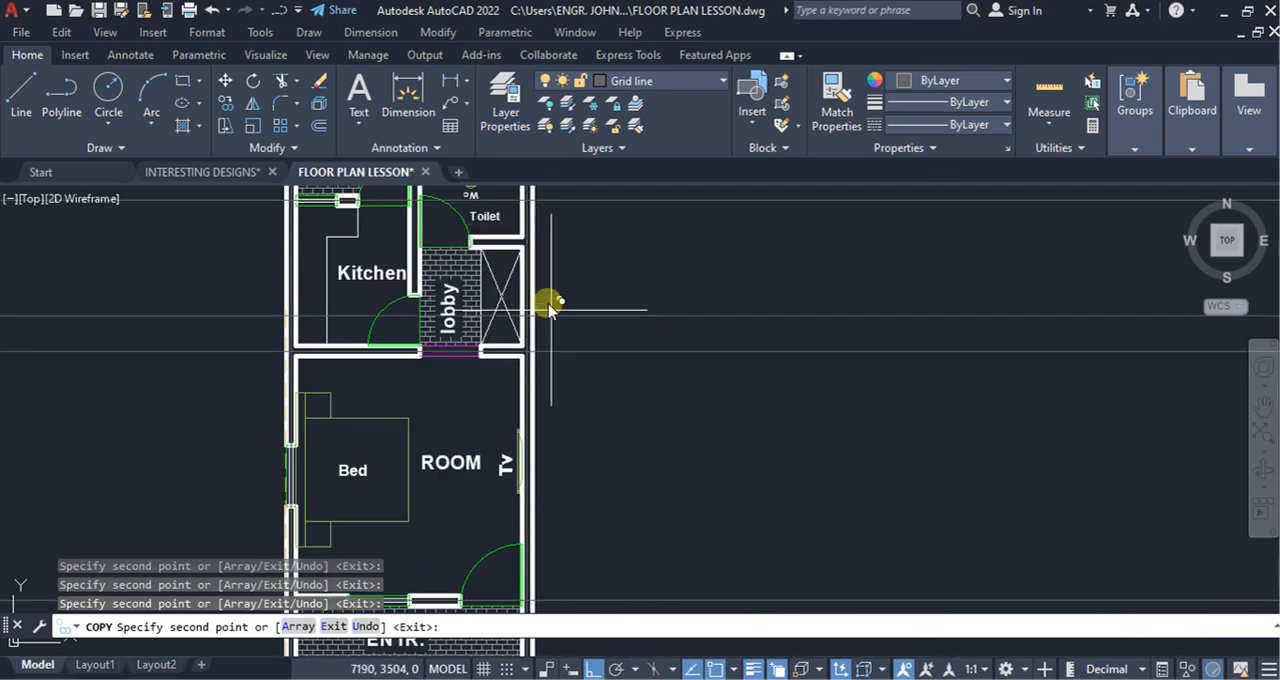
middle_click_drag(549, 297, 580, 423)
scroll(533, 345, "up", 4)
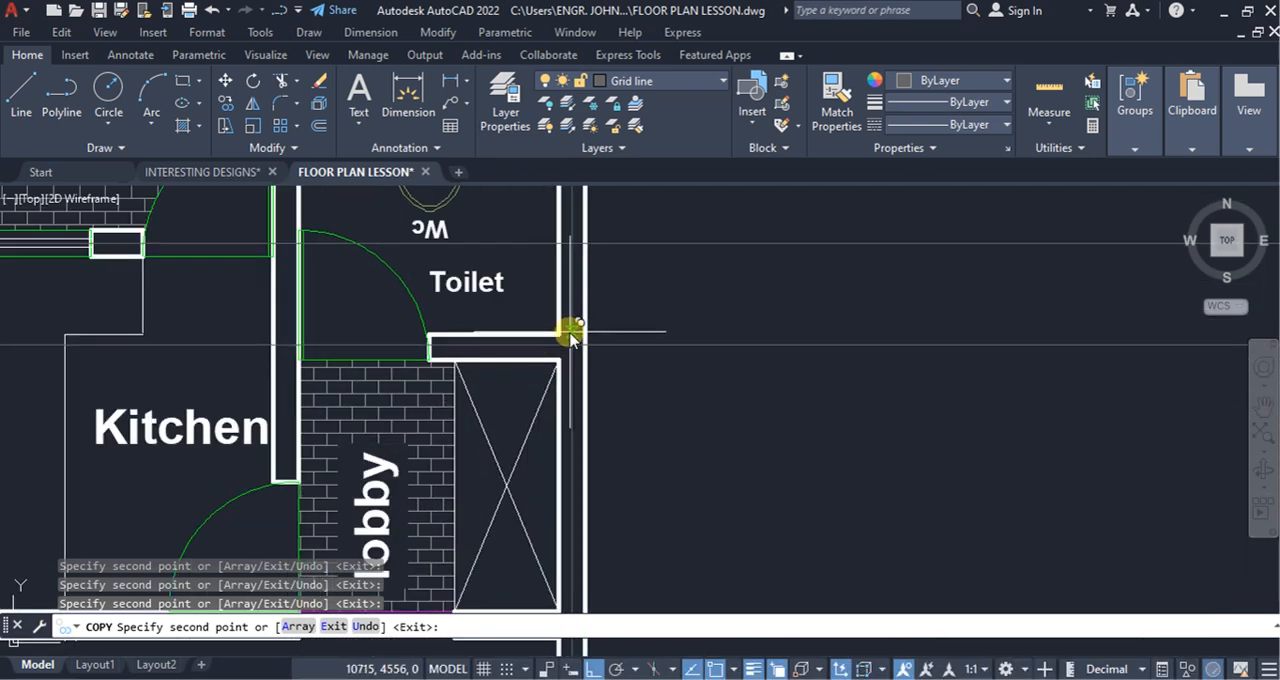
scroll(530, 340, "down", 5)
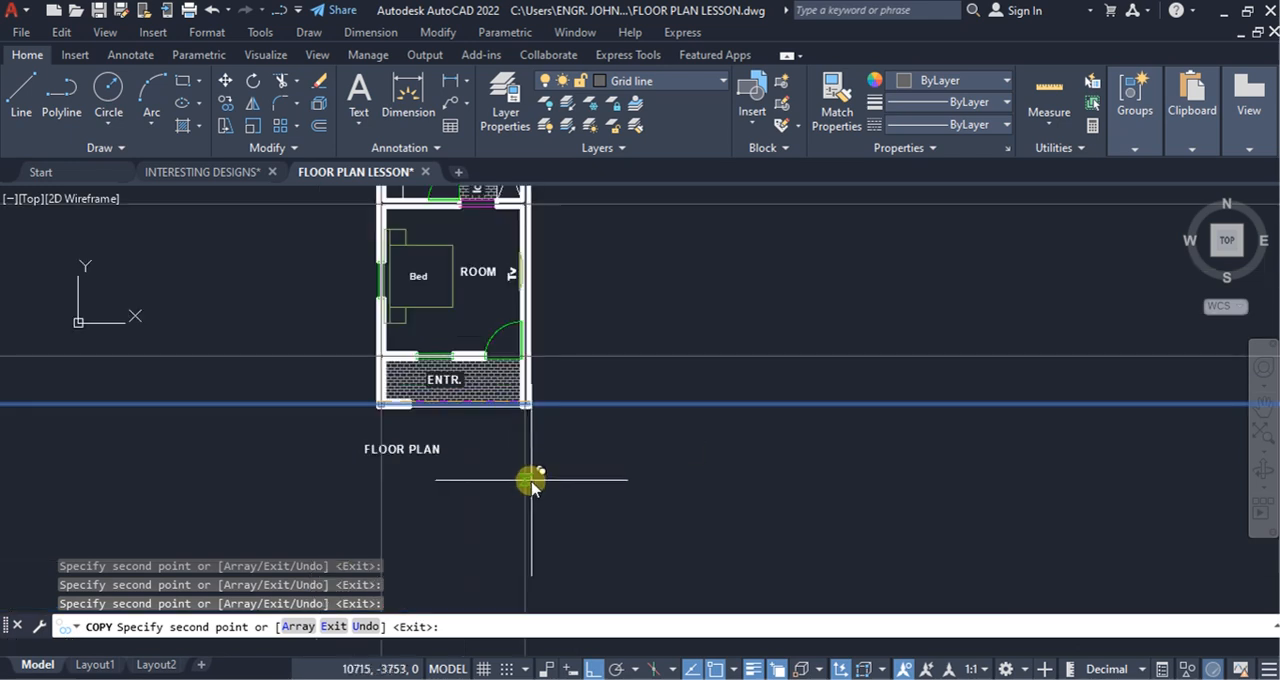
scroll(634, 486, "down", 5)
key("Escape")
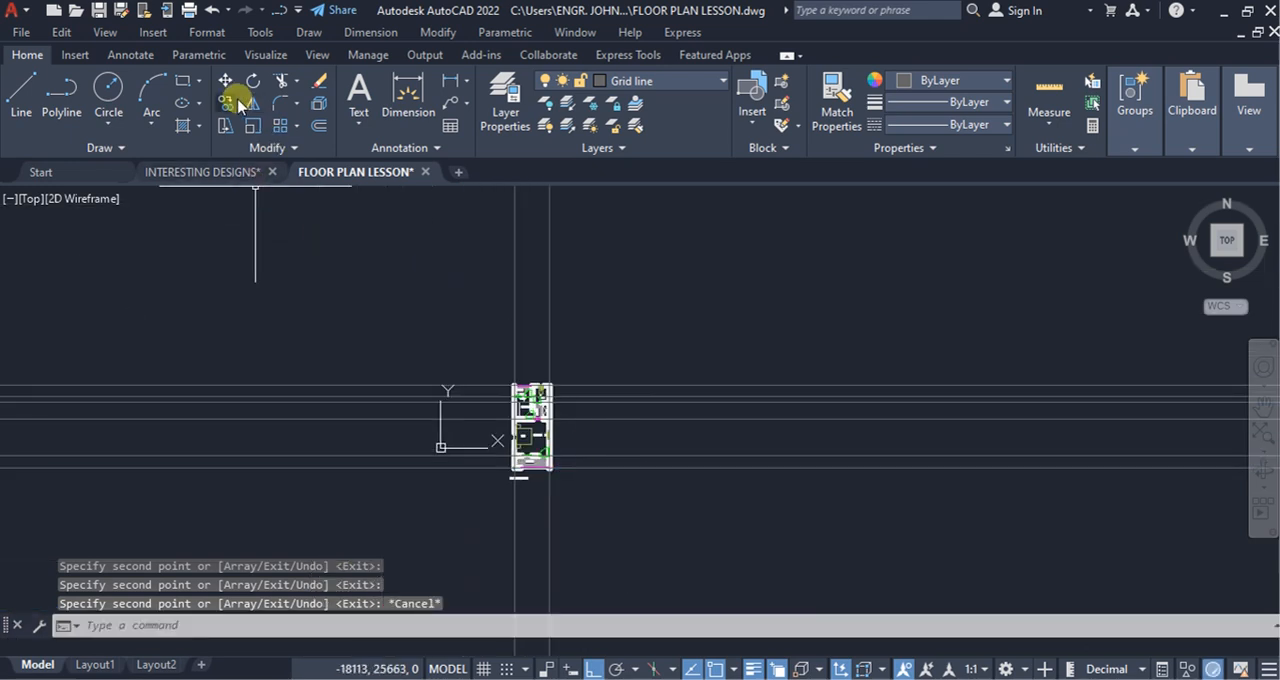
Step: Draw a boundary rectangle around the whole floor plan with a margin on every side
left_click(182, 82)
left_click(469, 358)
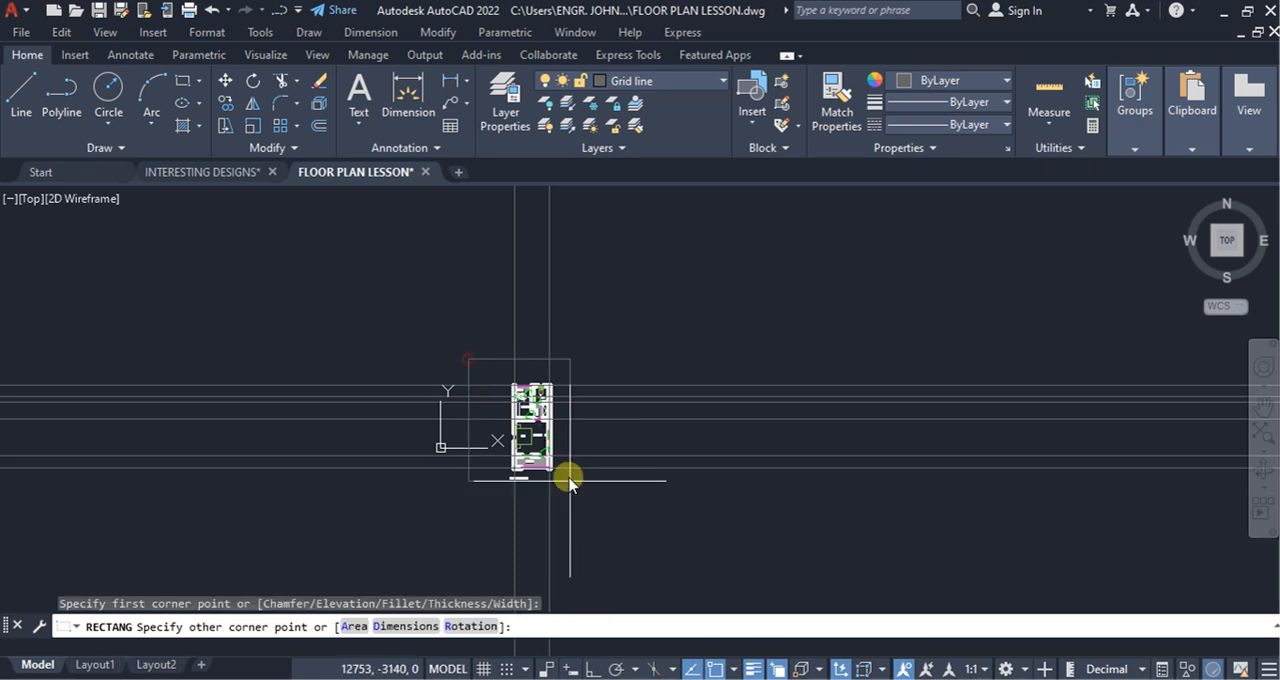
left_click(604, 505)
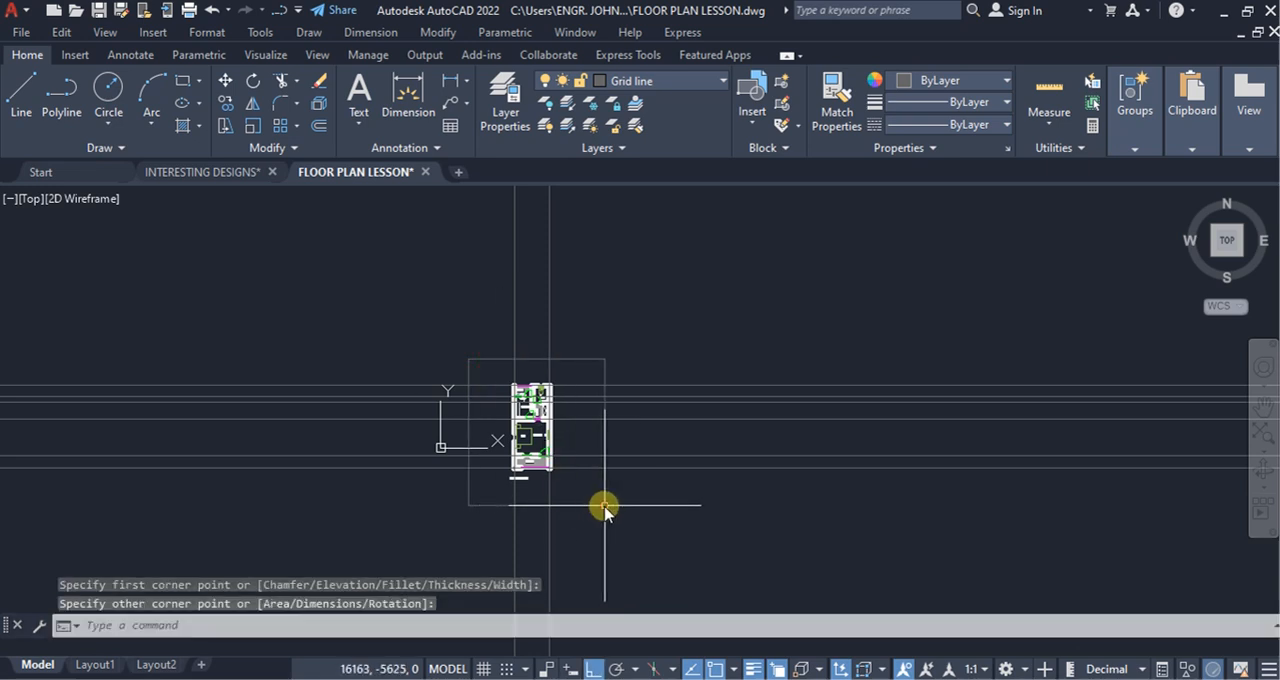
Step: Trim the vertical and horizontal grid lines where they extend beyond the boundary rectangle
left_click(297, 80)
left_click(309, 118)
left_click(663, 528)
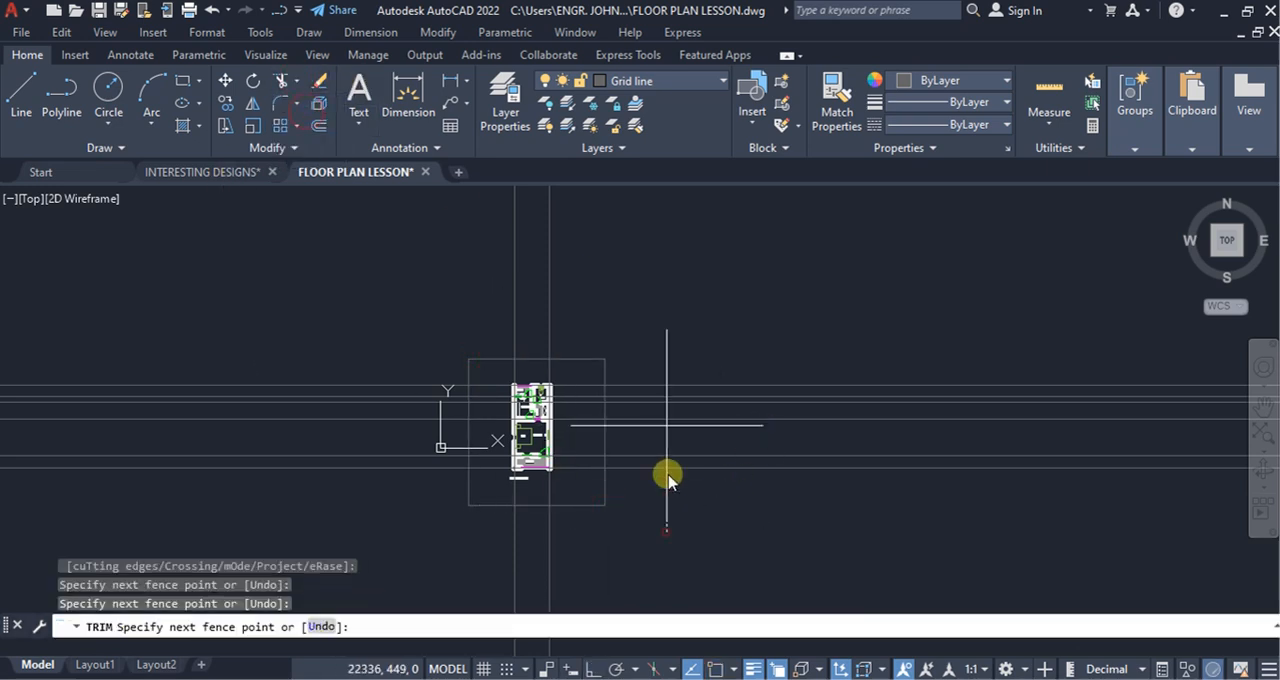
left_click(662, 354)
left_click(423, 300)
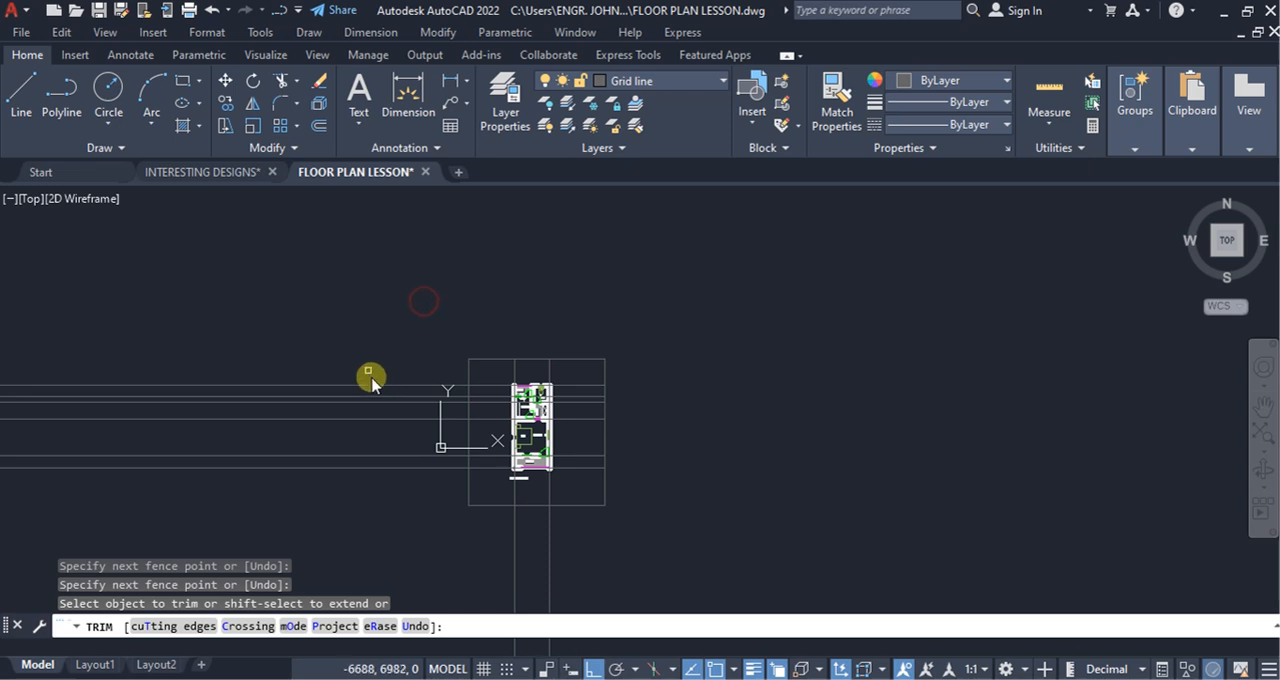
left_click(366, 350)
left_click(363, 510)
scroll(589, 429, "up", 2)
key("Escape")
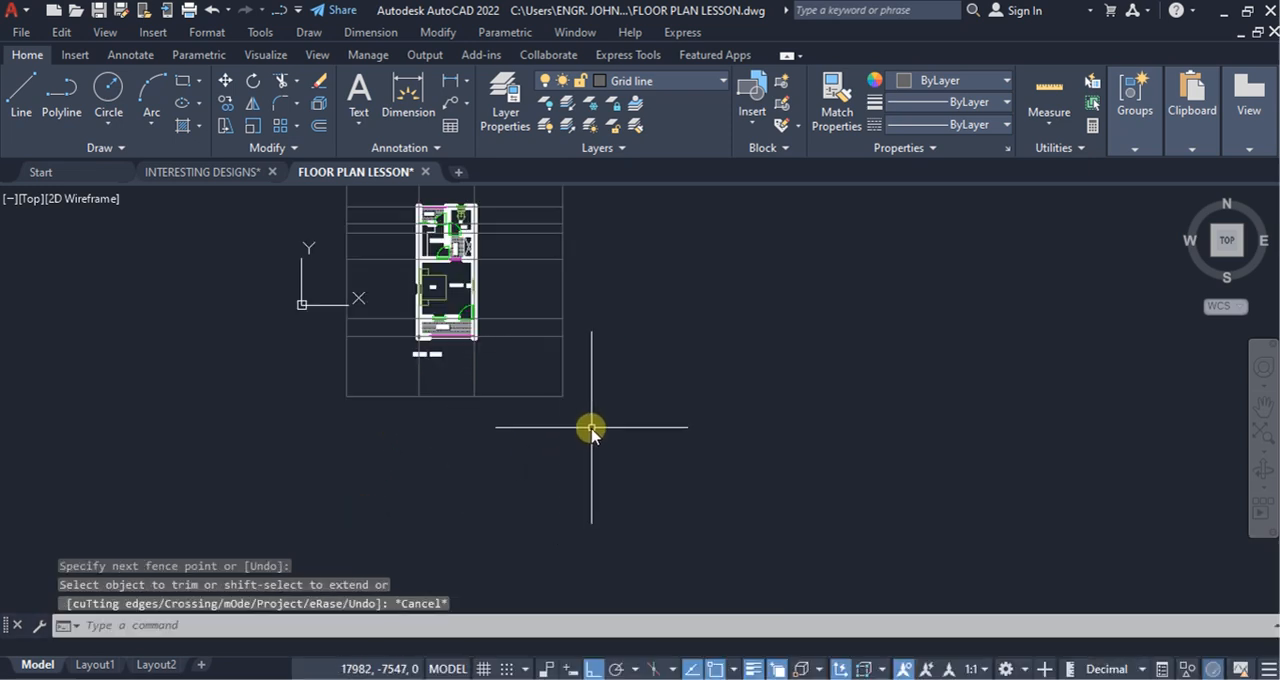
Step: Erase the boundary rectangle around the floor plan
left_click(591, 427)
left_click(544, 377)
right_click(690, 372)
left_click(737, 320)
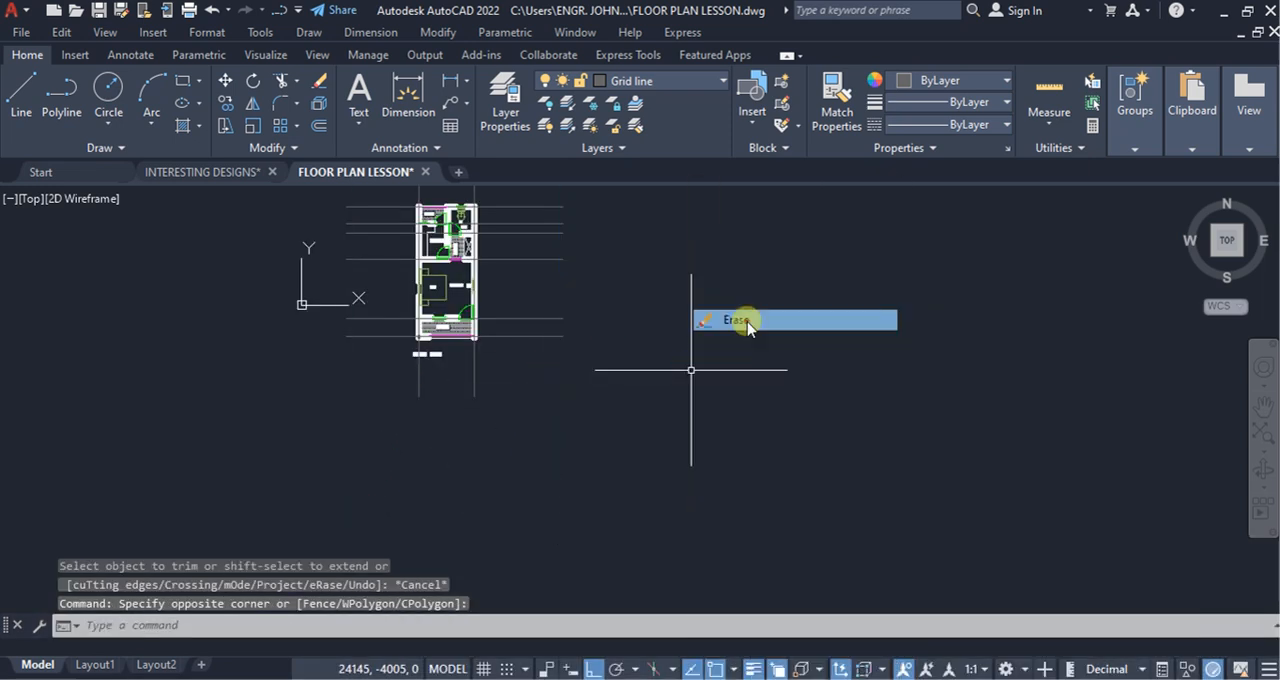
Step: Offset the two vertical grid lines 2500 outward, one to each side of the floor plan
scroll(700, 409, "down", 2)
scroll(565, 335, "up", 2)
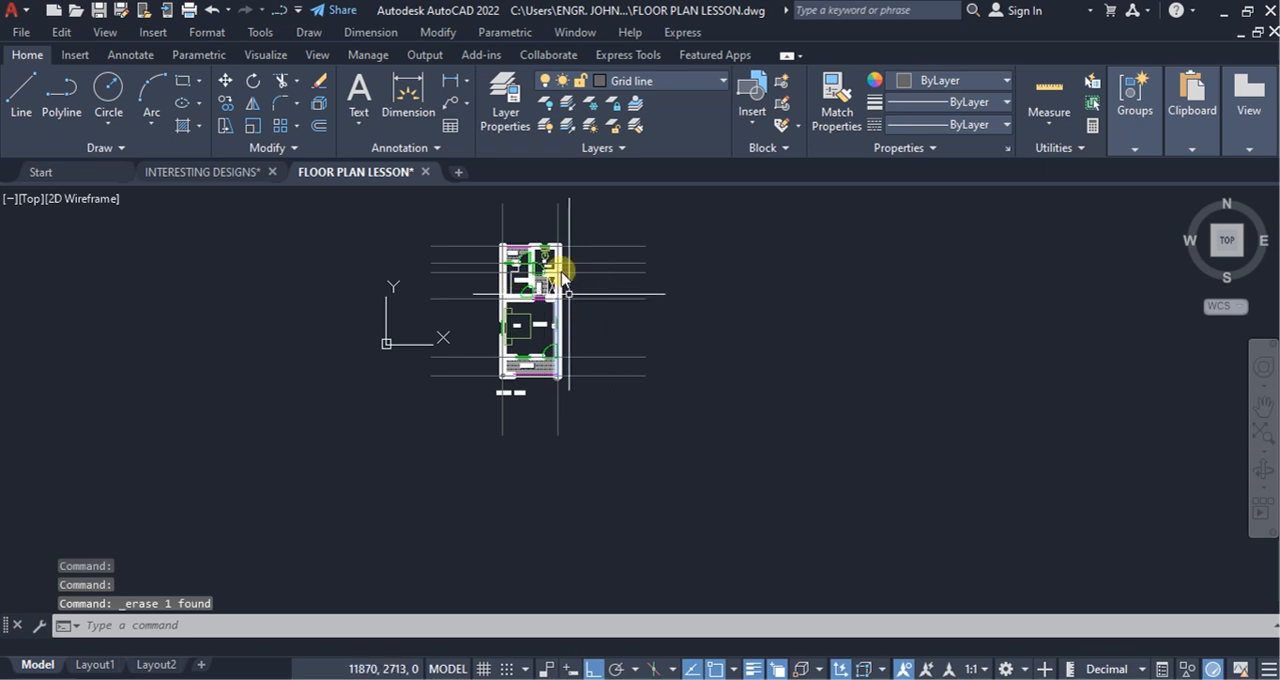
scroll(531, 289, "up", 2)
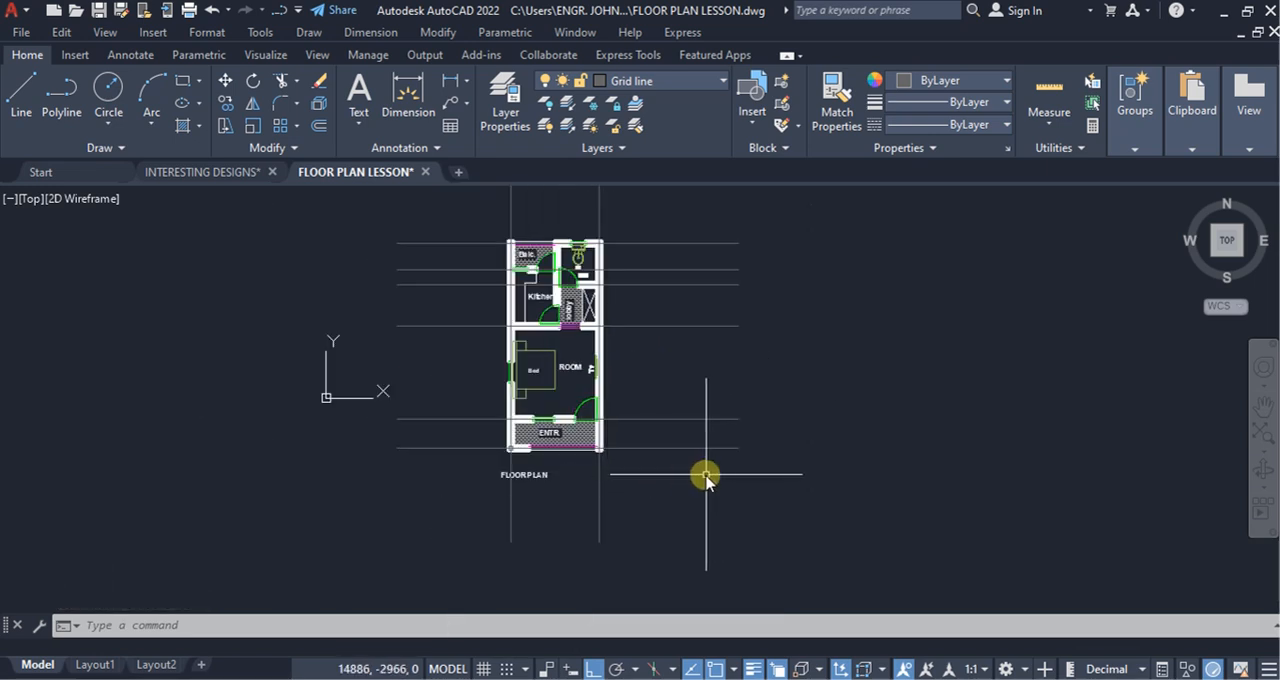
key("Return")
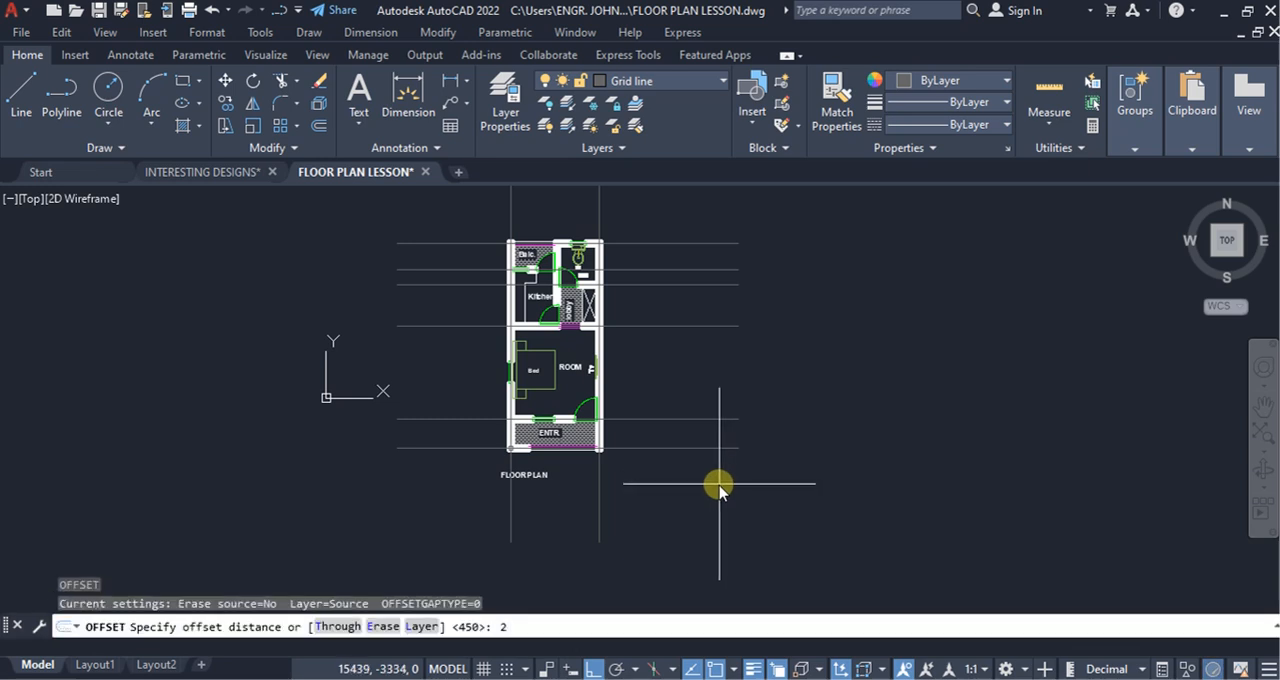
type("2500")
key("Return")
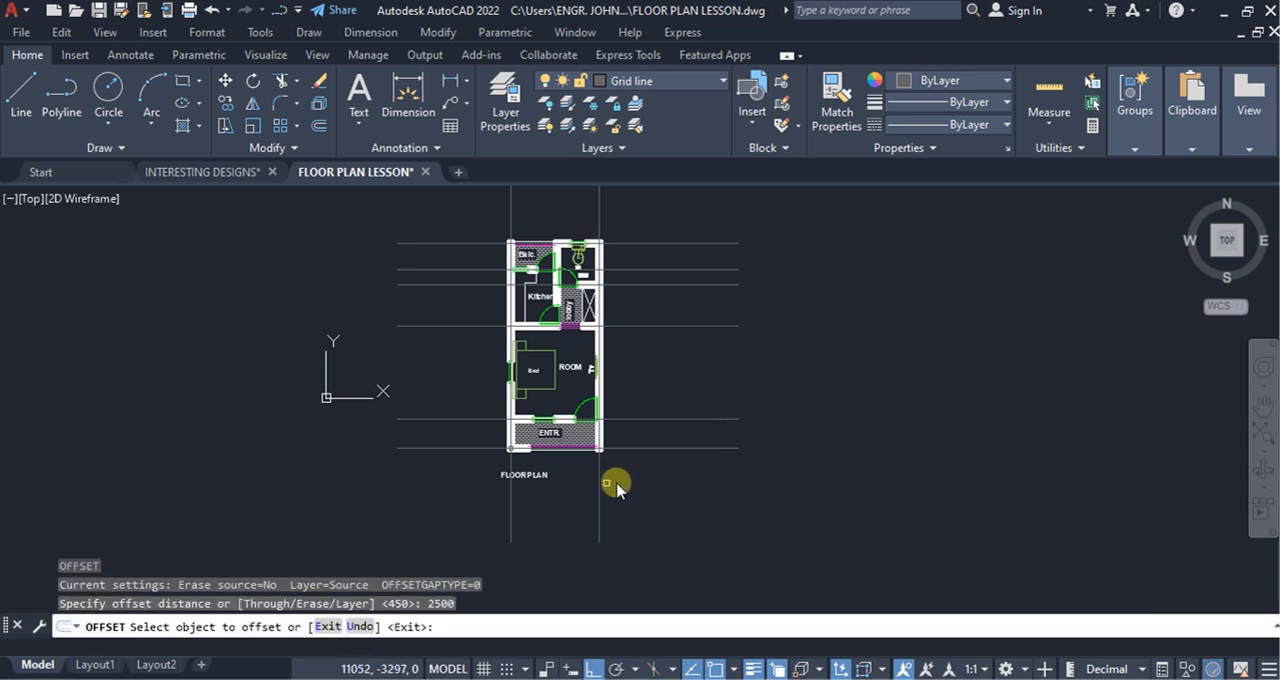
left_click(599, 486)
left_click(685, 492)
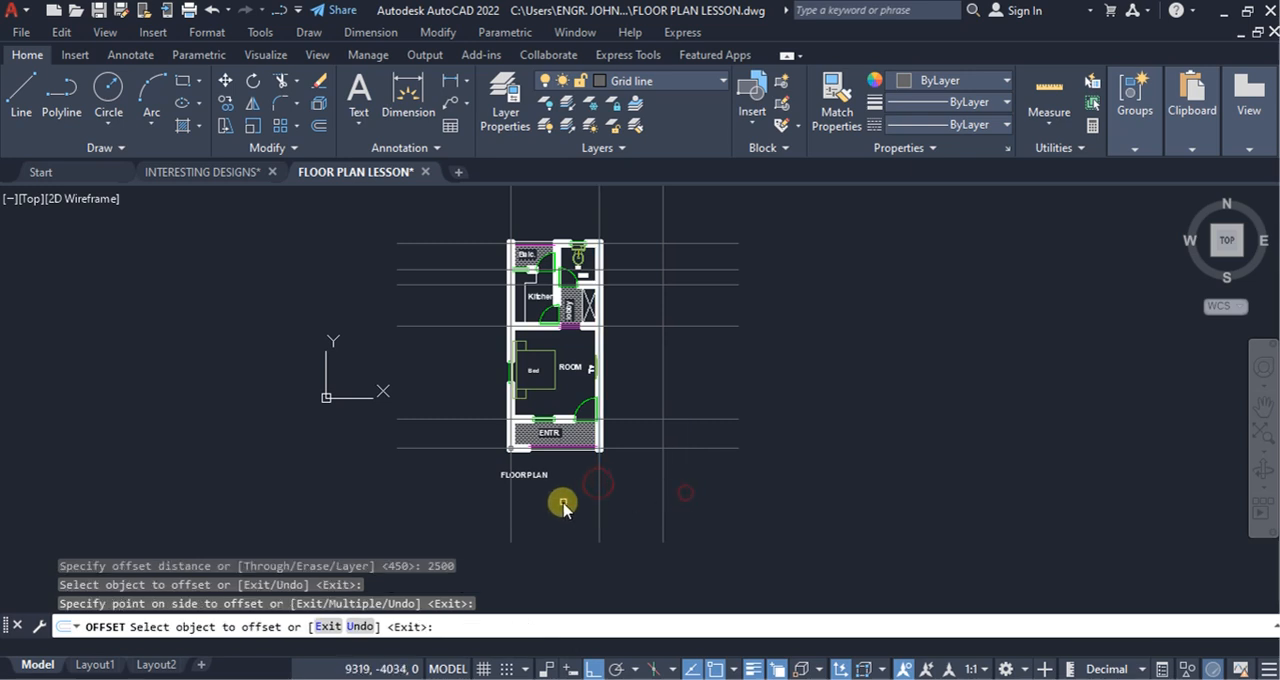
left_click(511, 500)
left_click(470, 502)
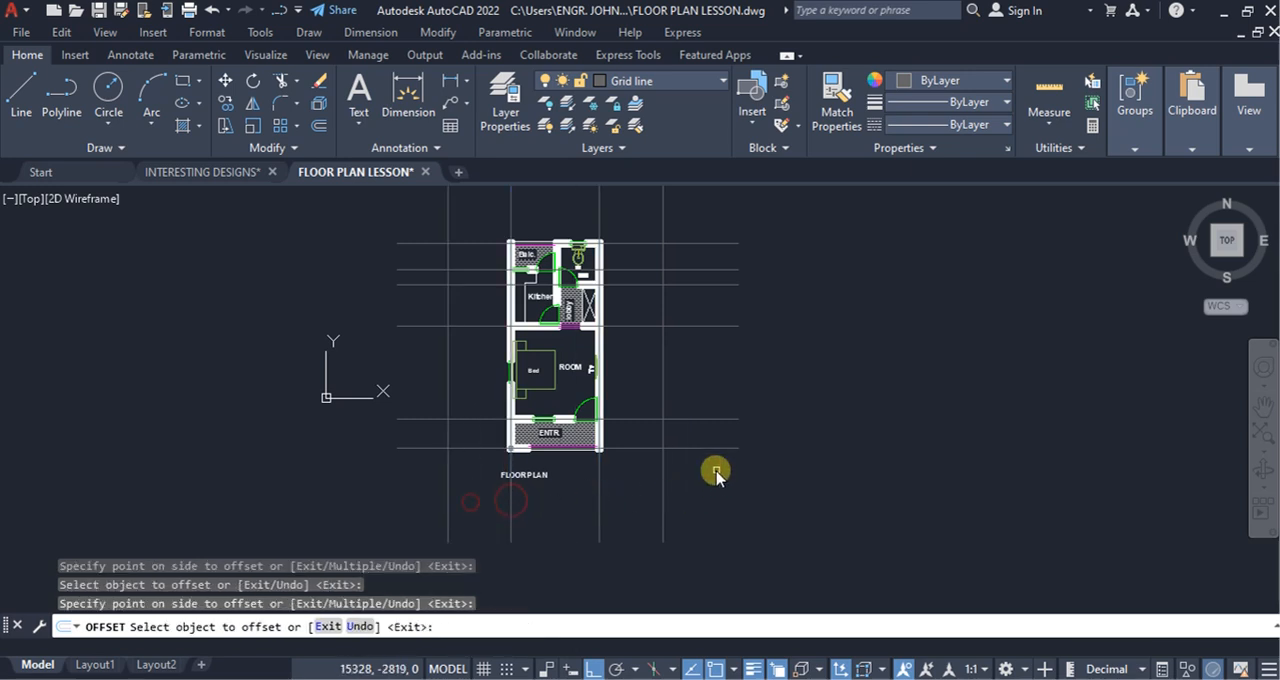
Step: Offset the lowest and highest horizontal grid lines outward, below and above the floor plan, by the same distance
left_click(702, 449)
left_click(689, 537)
scroll(689, 491, "down", 3)
scroll(704, 456, "up", 1)
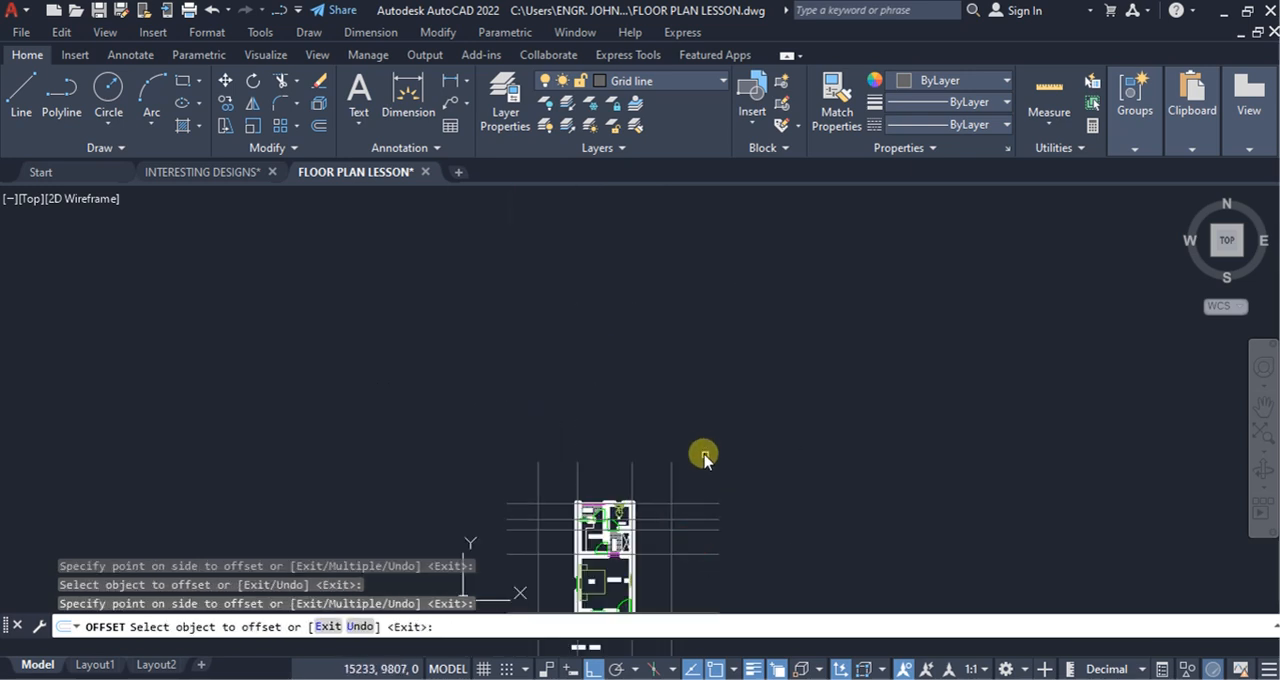
left_click(697, 510)
left_click(721, 418)
scroll(723, 412, "down", 3)
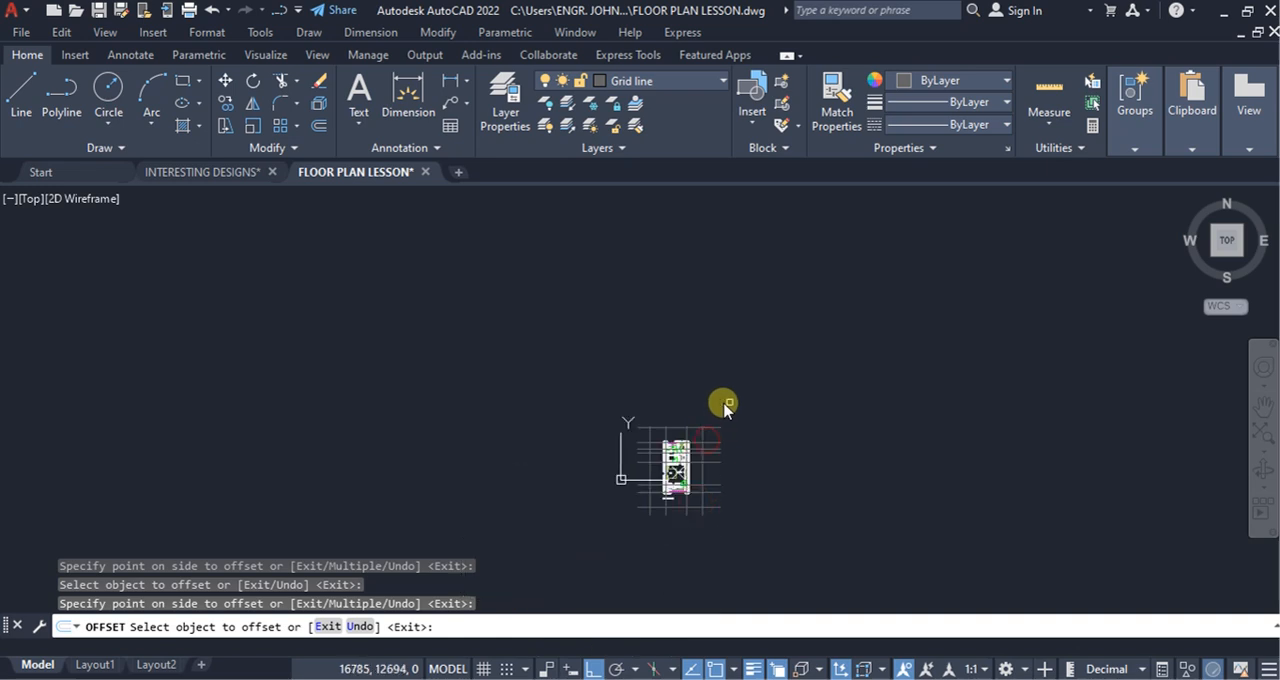
key("Escape")
Step: Trim the upper ends of the vertical grid lines that project above the topmost offset line
left_click(298, 81)
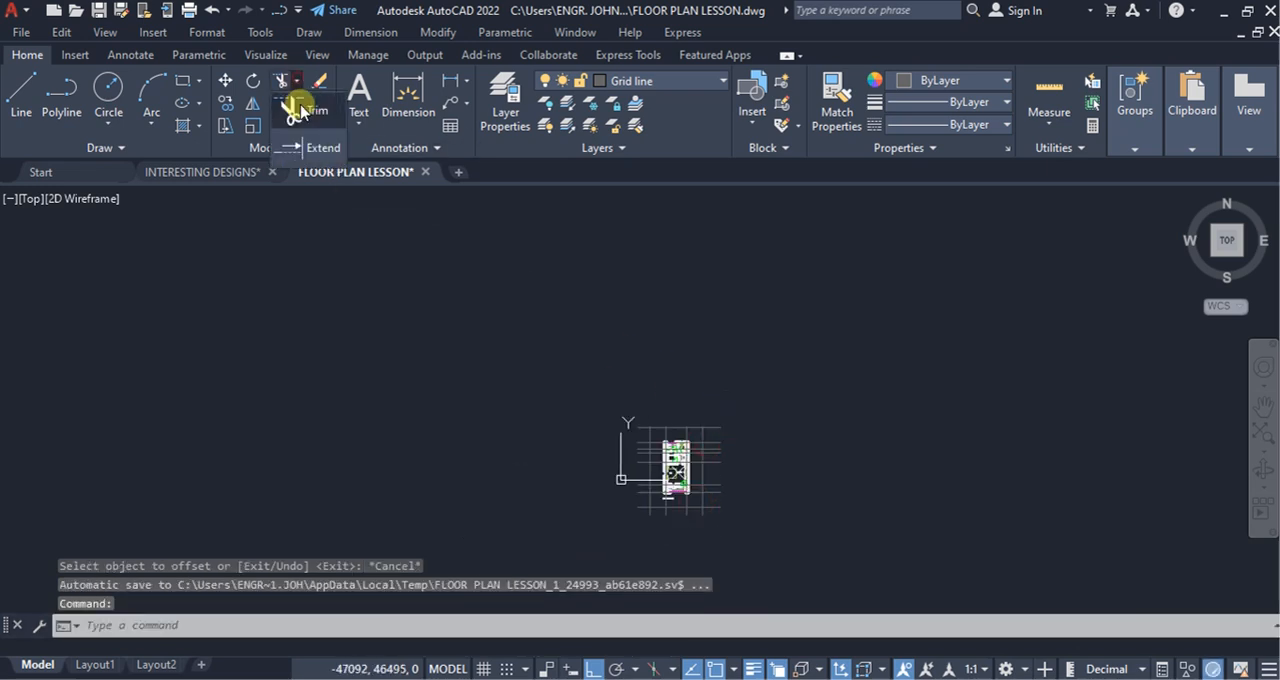
left_click(295, 106)
scroll(743, 442, "up", 6)
scroll(563, 380, "up", 2)
scroll(556, 390, "up", 2)
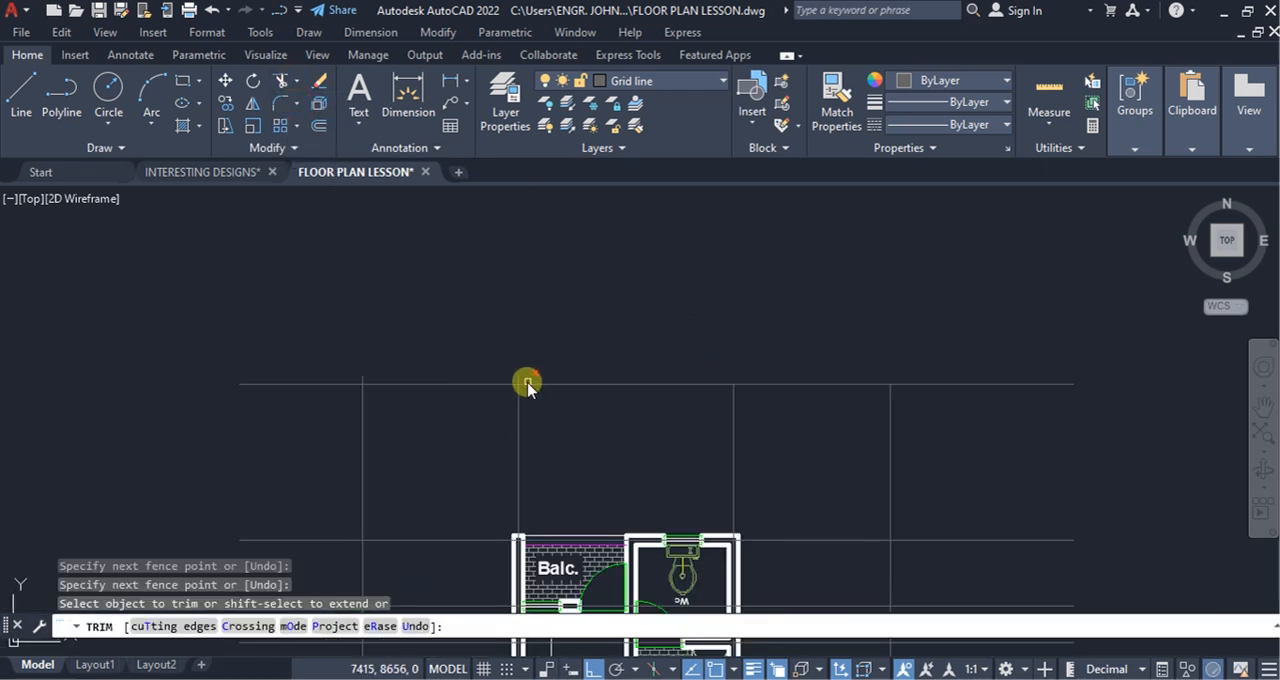
left_click(526, 375)
left_click(320, 383)
key("Return")
scroll(439, 336, "down", 6)
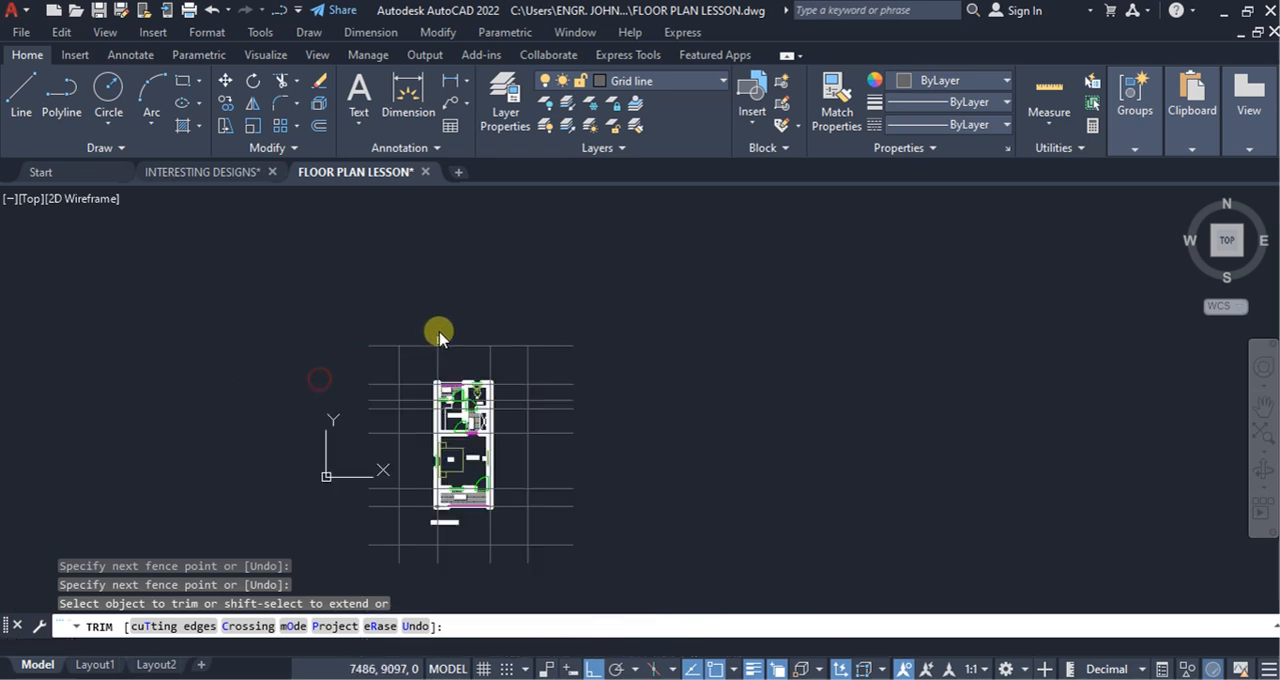
Step: Trim the horizontal grid lines where they project beyond the outer vertical offset lines on both sides of the plan
left_click(380, 563)
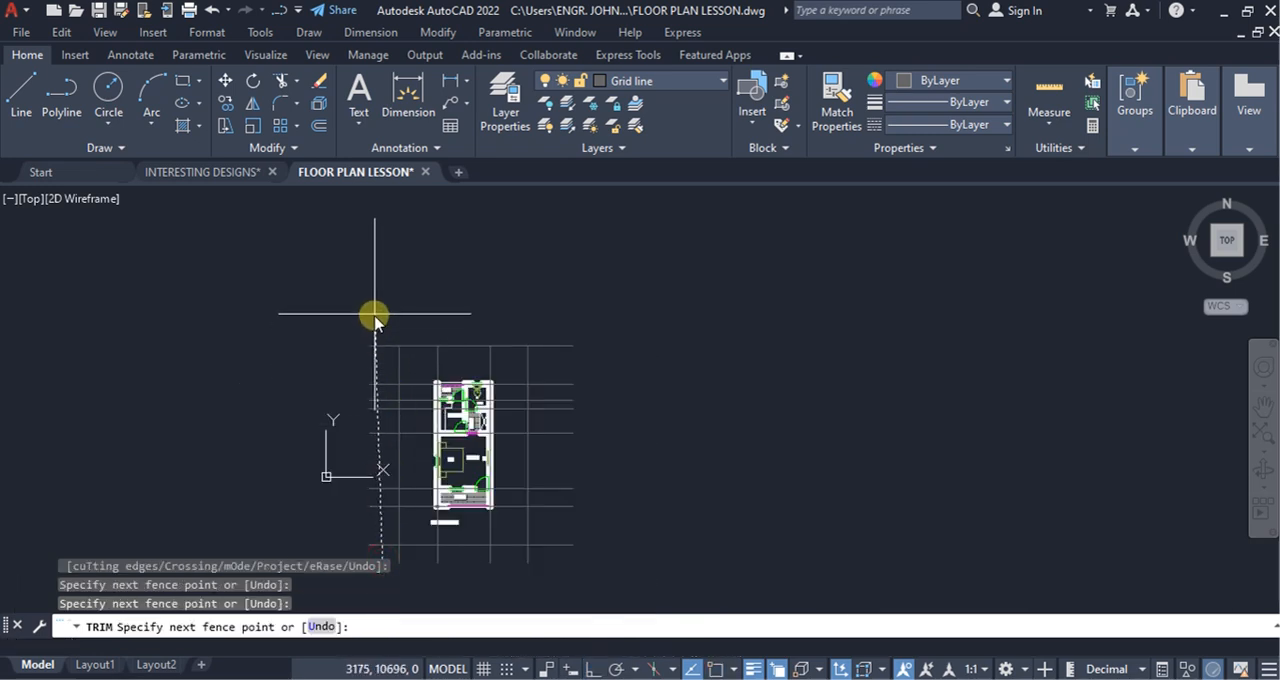
left_click(373, 314)
key("Return")
left_click(559, 557)
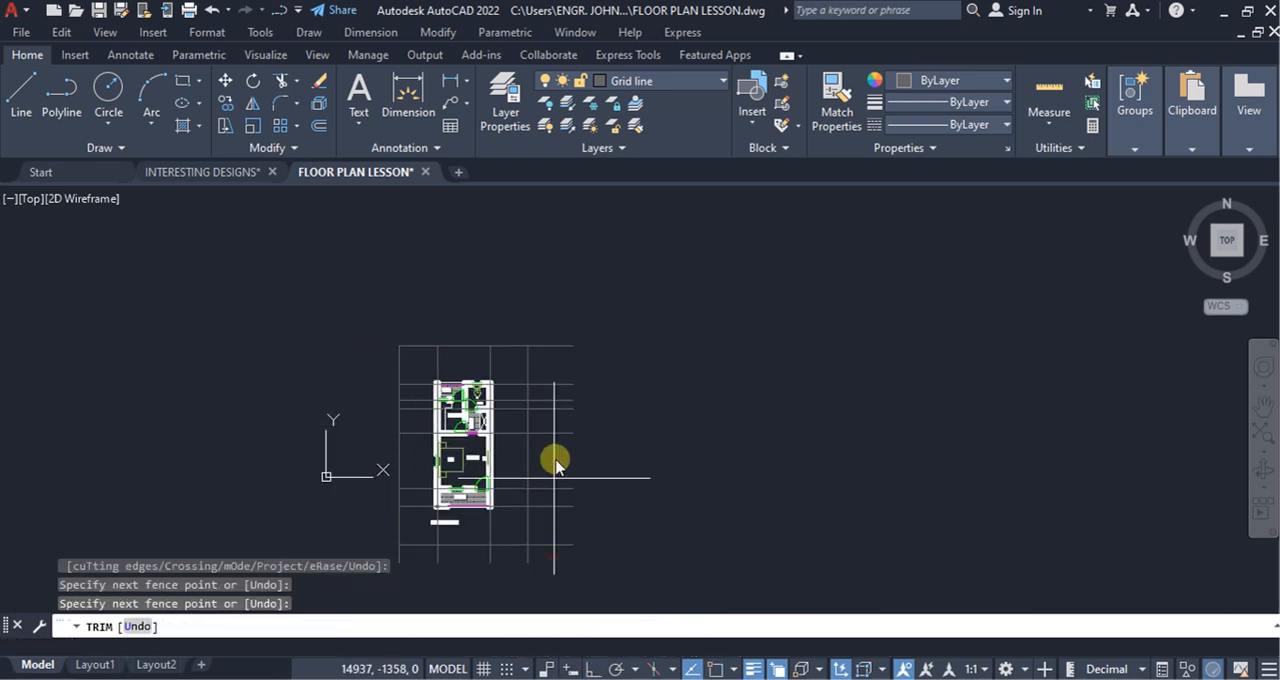
left_click(548, 324)
key("Return")
Step: Trim the lower ends of the vertical grid lines that project below the lowest offset line
left_click(544, 558)
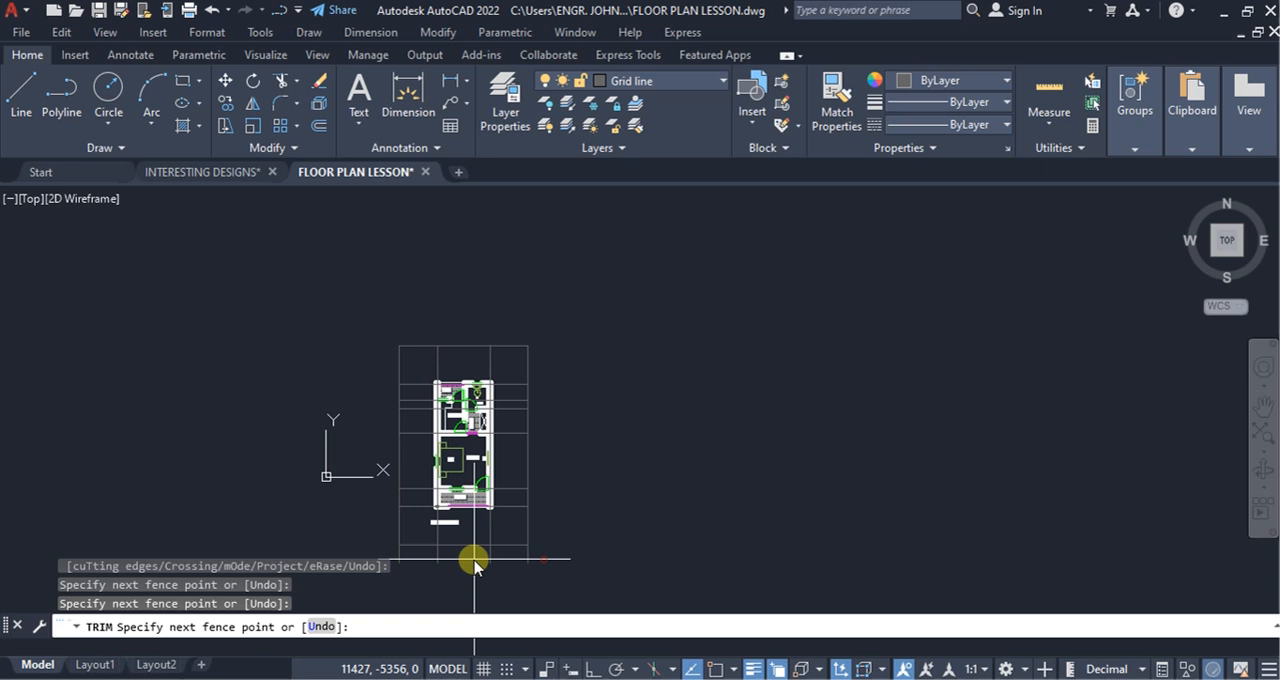
left_click(376, 562)
key("Return")
key("Escape")
Step: Erase the four outer offset frame lines together with the stray object at the entrance's lower-left wall corner
left_click(540, 560)
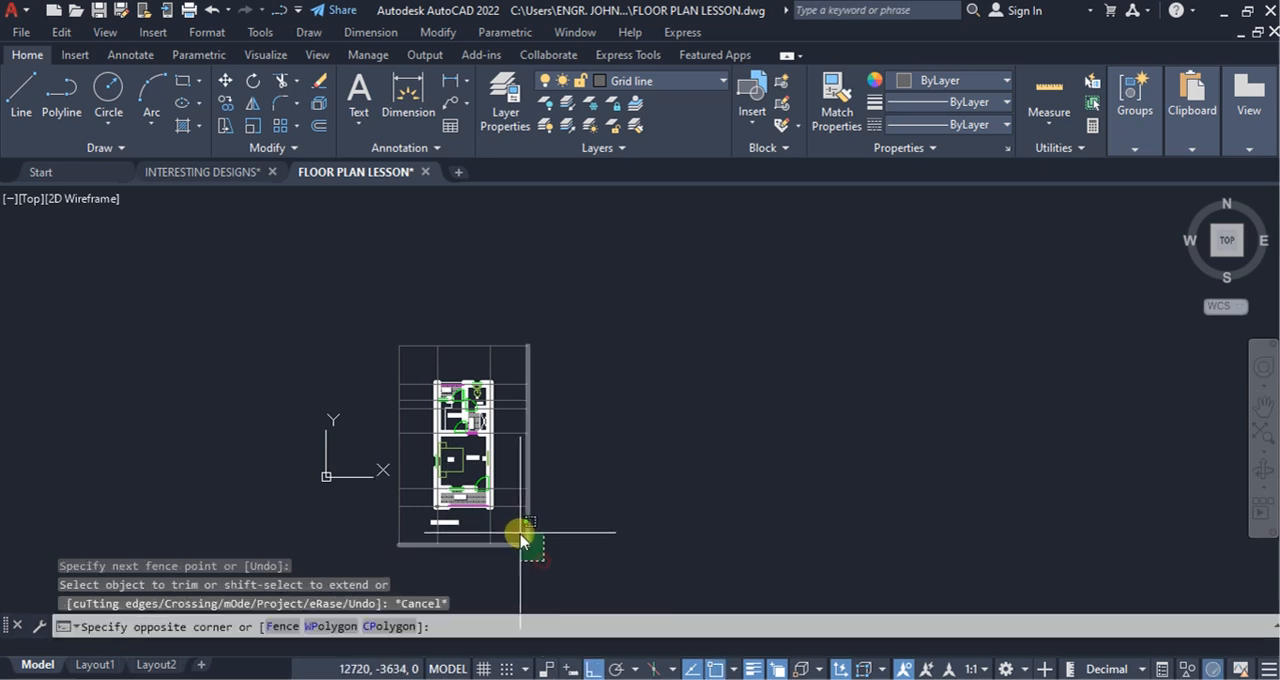
left_click(518, 532)
left_click(414, 362)
left_click(372, 328)
scroll(436, 543, "up", 6)
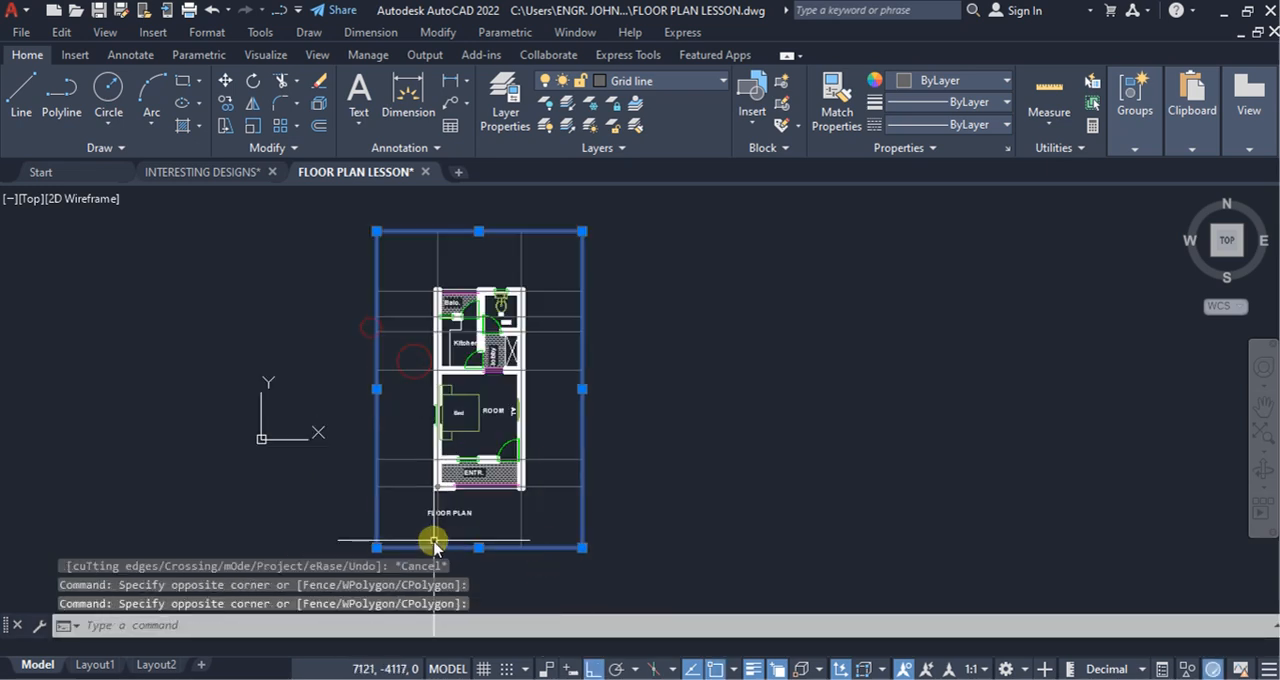
scroll(440, 450, "up", 9)
left_click(442, 530)
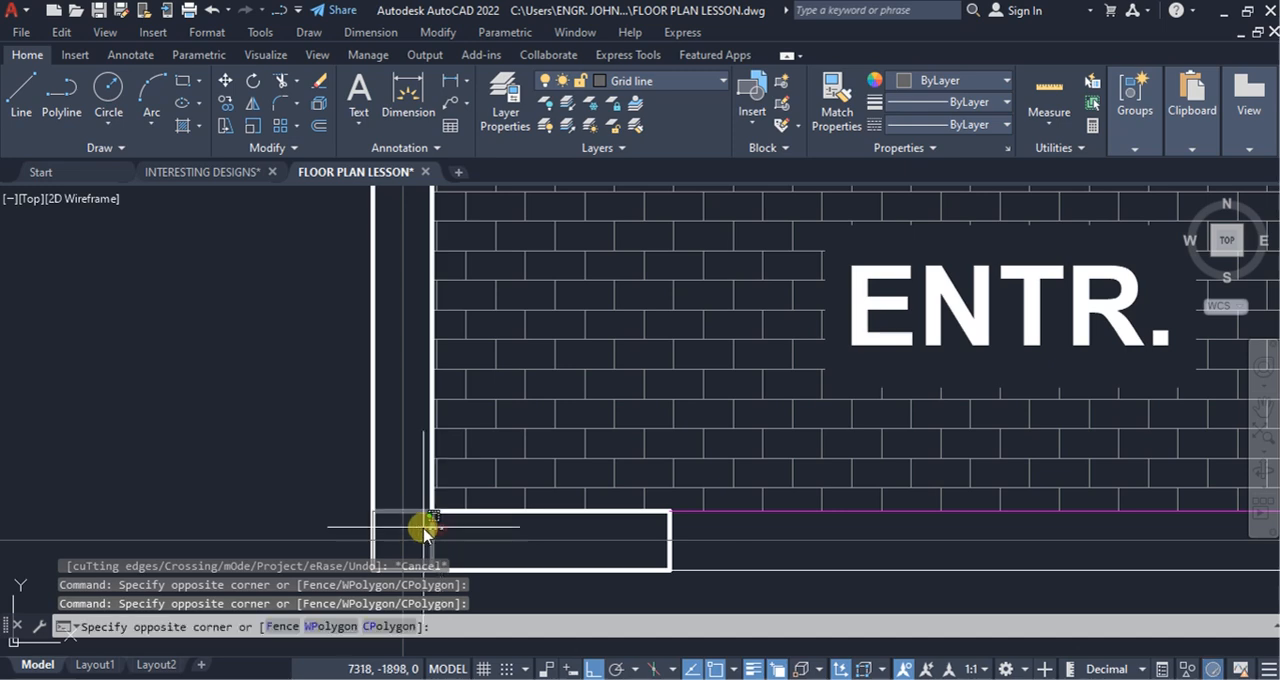
left_click(422, 527)
right_click(230, 399)
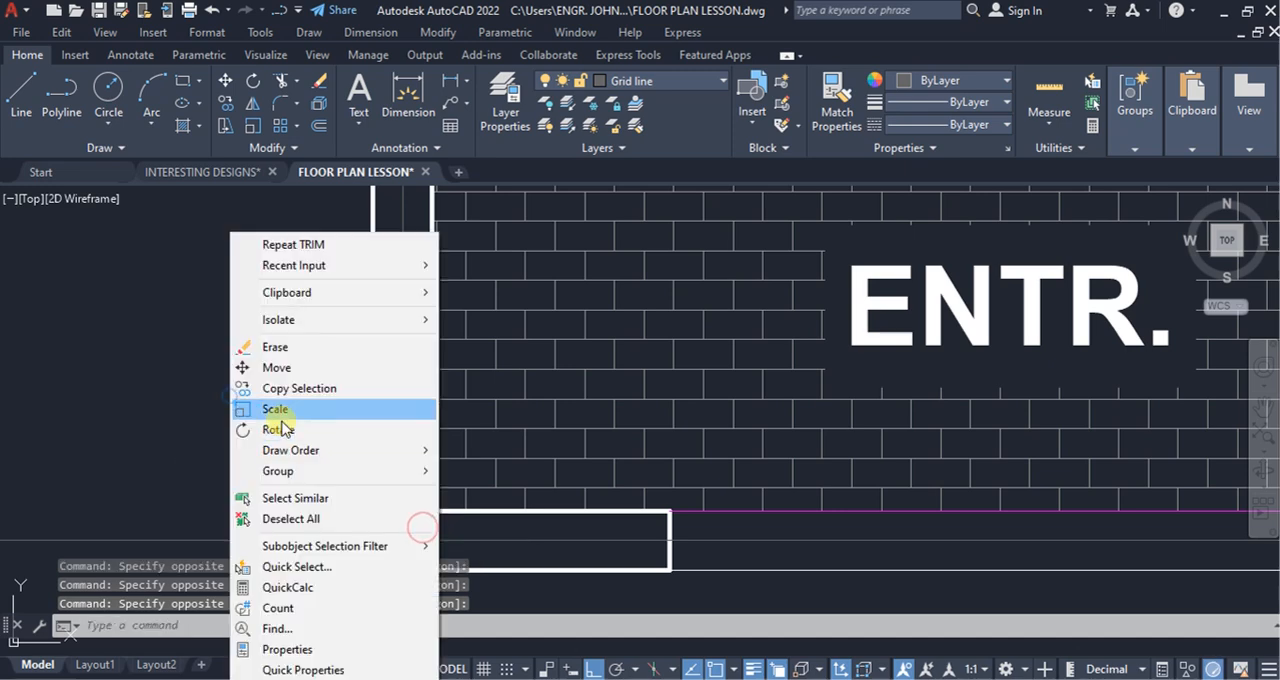
left_click(276, 347)
Step: Move the FLOOR PLAN title straight down until it sits clear below the lower ends of the vertical grid lines
scroll(571, 400, "down", 10)
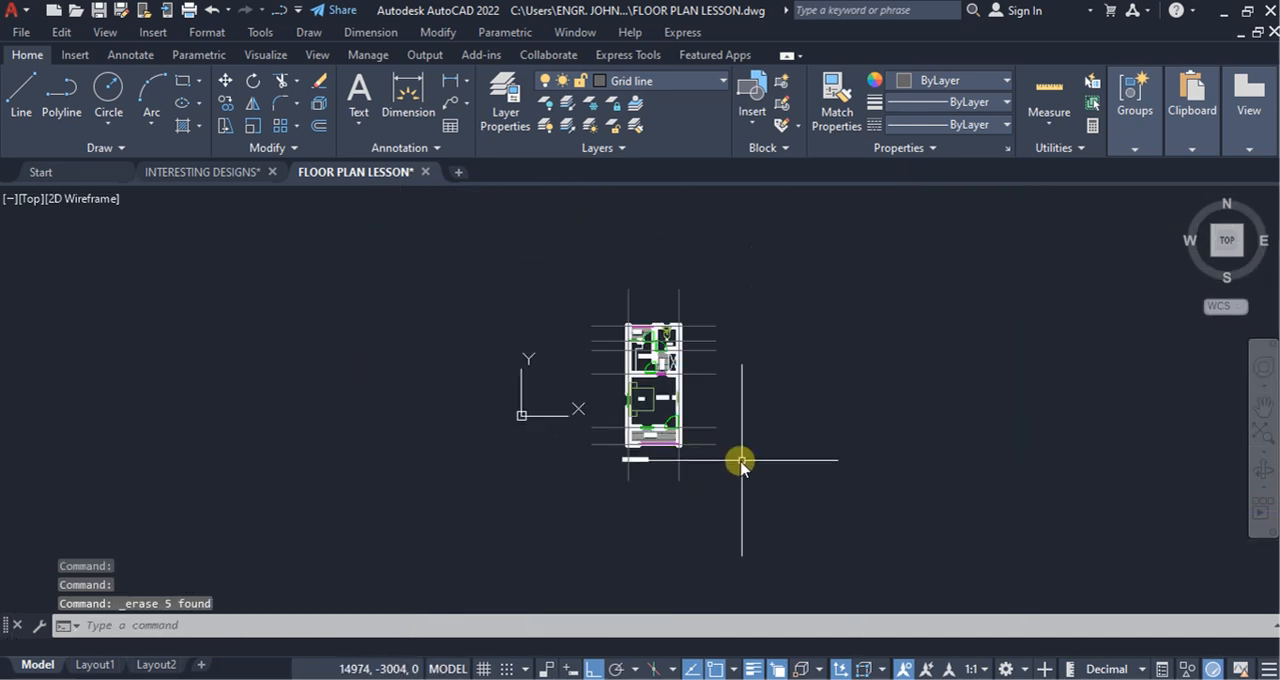
scroll(740, 463, "up", 4)
left_click(482, 458)
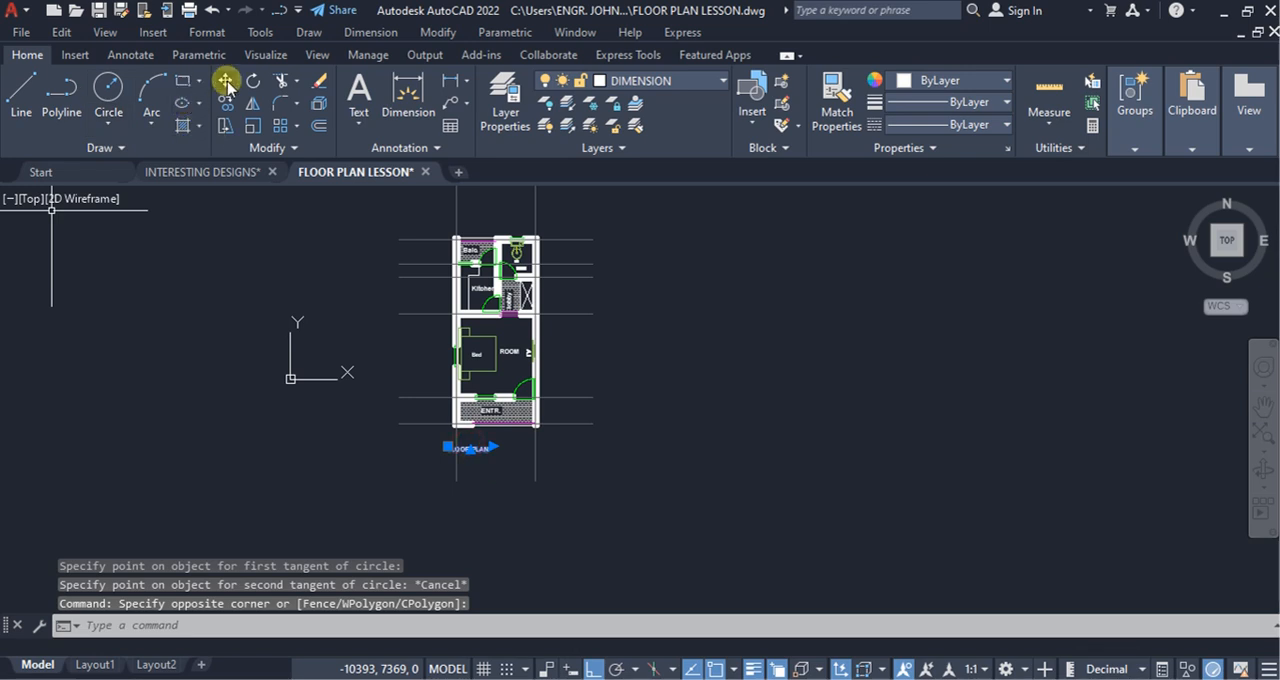
left_click(668, 370)
left_click(666, 413)
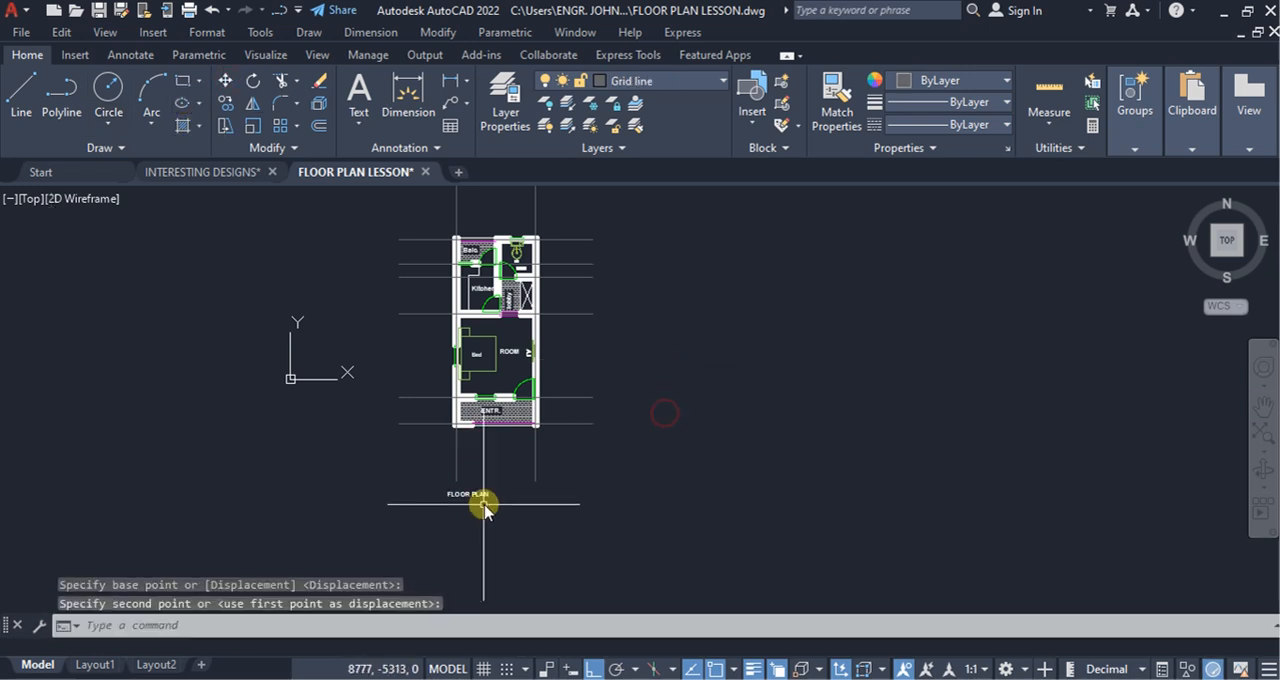
scroll(473, 514, "up", 3)
left_click(540, 528)
left_click(458, 430)
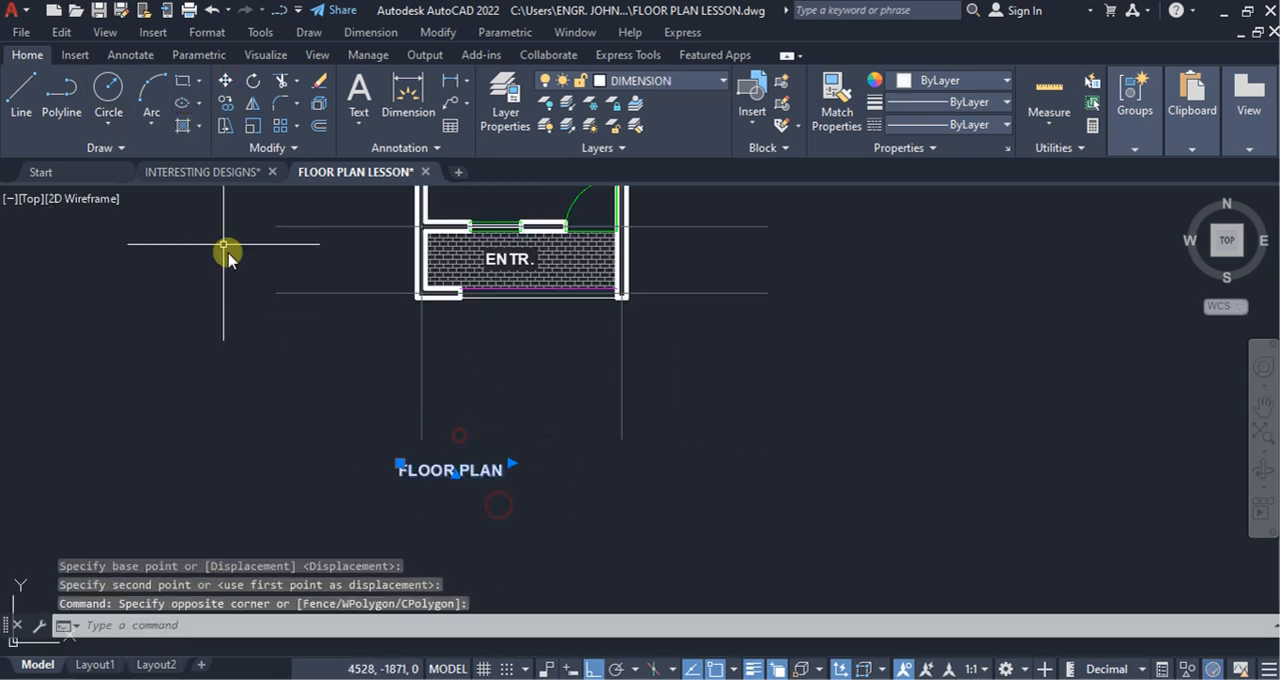
left_click(813, 412)
left_click(812, 463)
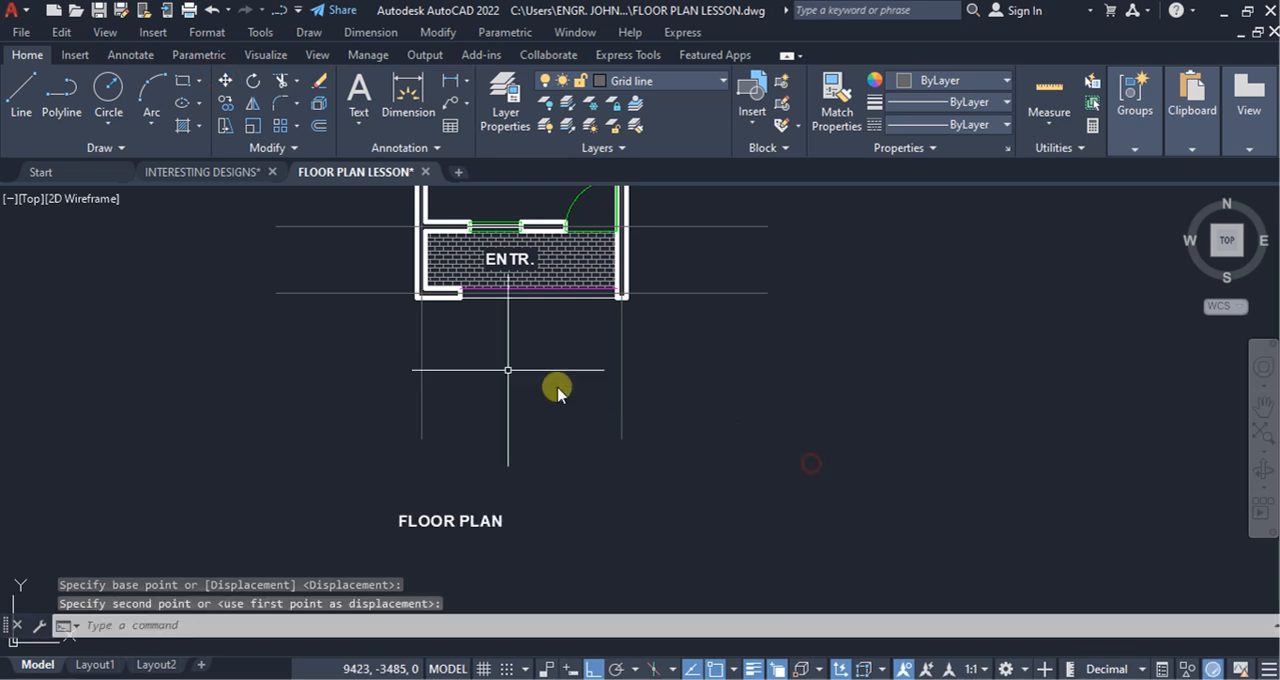
Step: Draw a circle of radius 300 centred on the lower end of the left vertical grid line
left_click(108, 124)
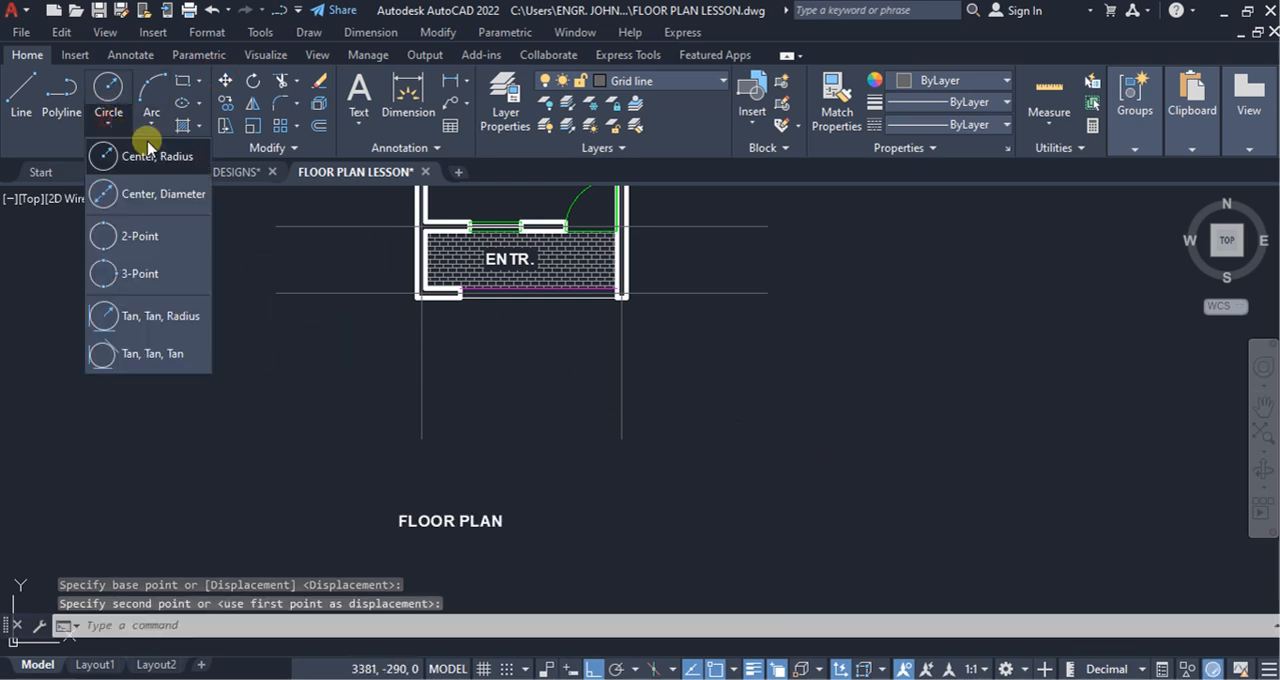
left_click(137, 160)
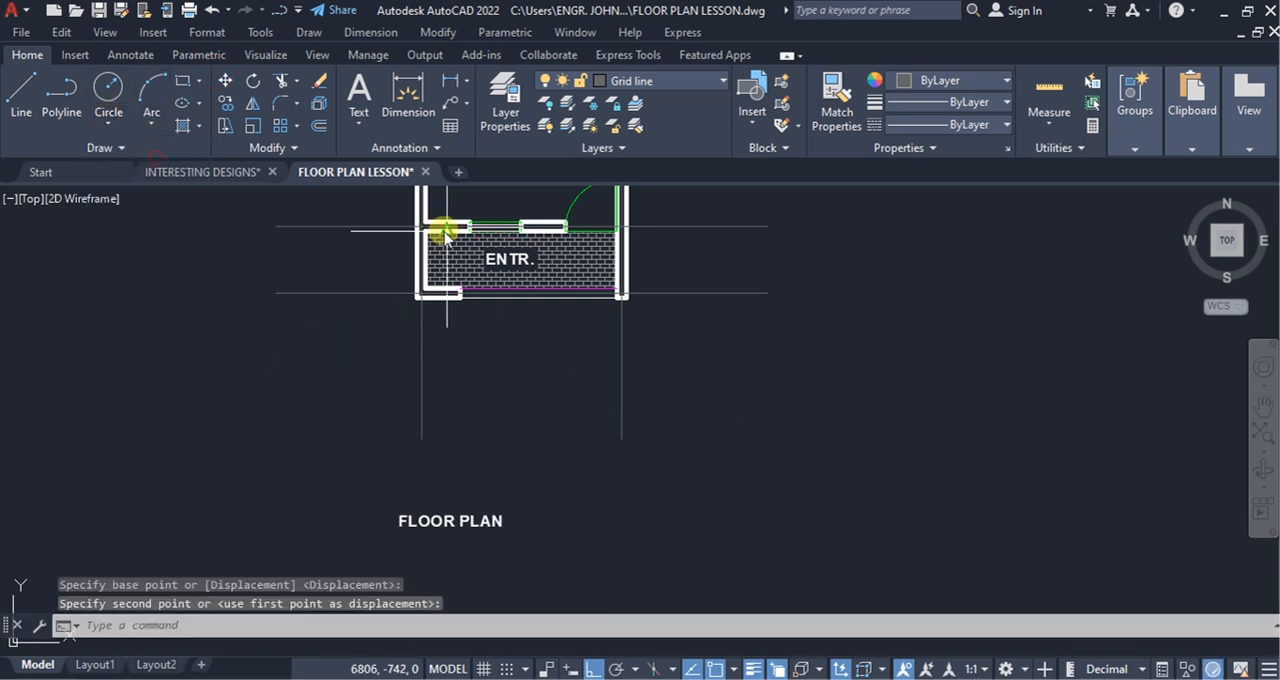
left_click(421, 437)
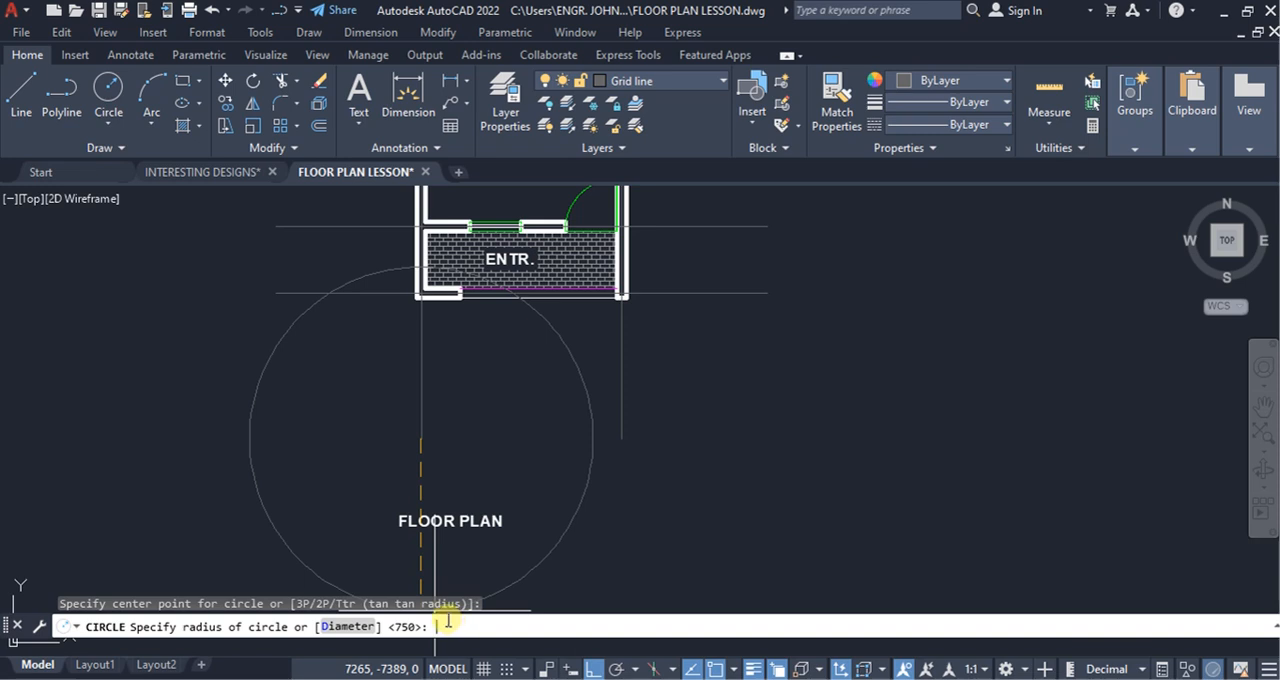
key("Return")
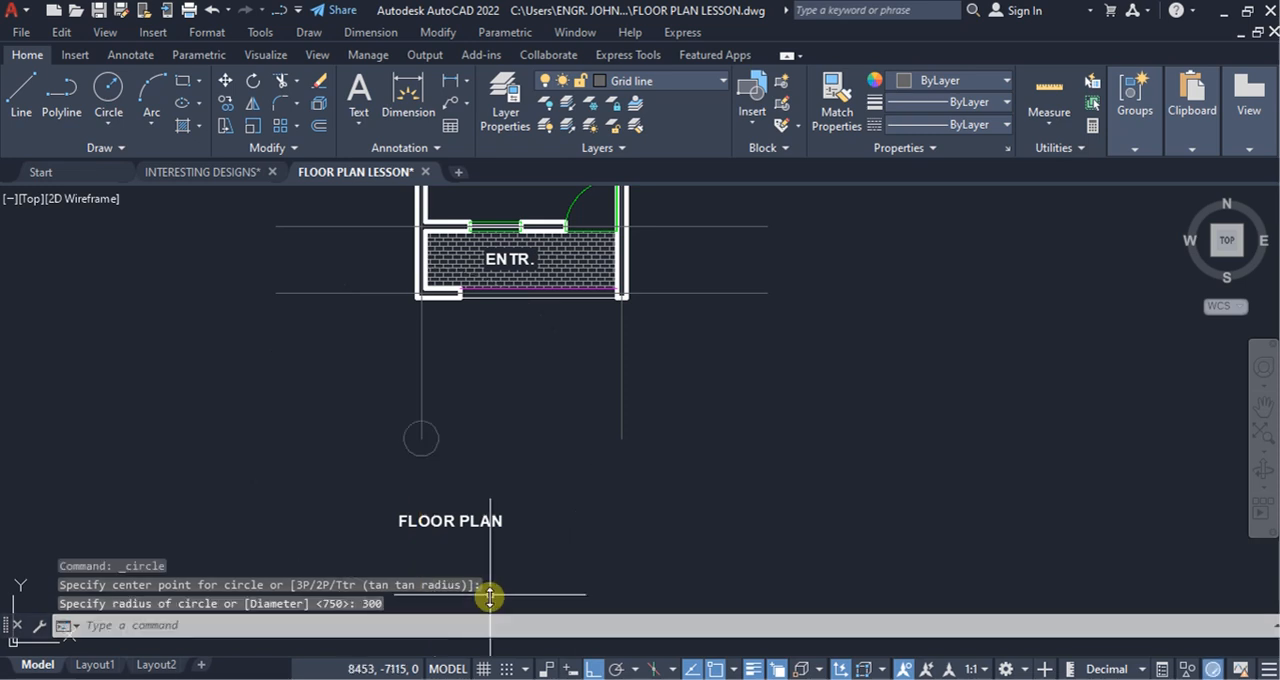
Step: Move the circle down so its top quadrant touches the lower end of the left vertical grid line
scroll(509, 500, "up", 2)
left_click(515, 506)
left_click(337, 424)
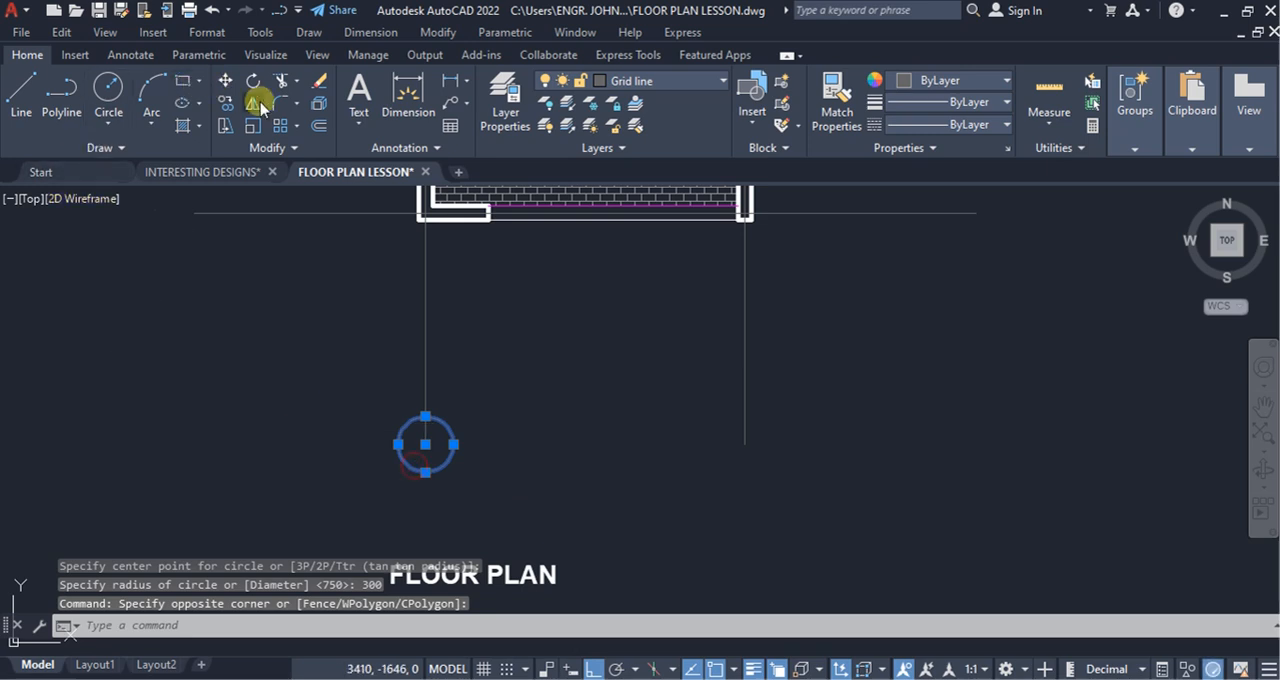
left_click(222, 82)
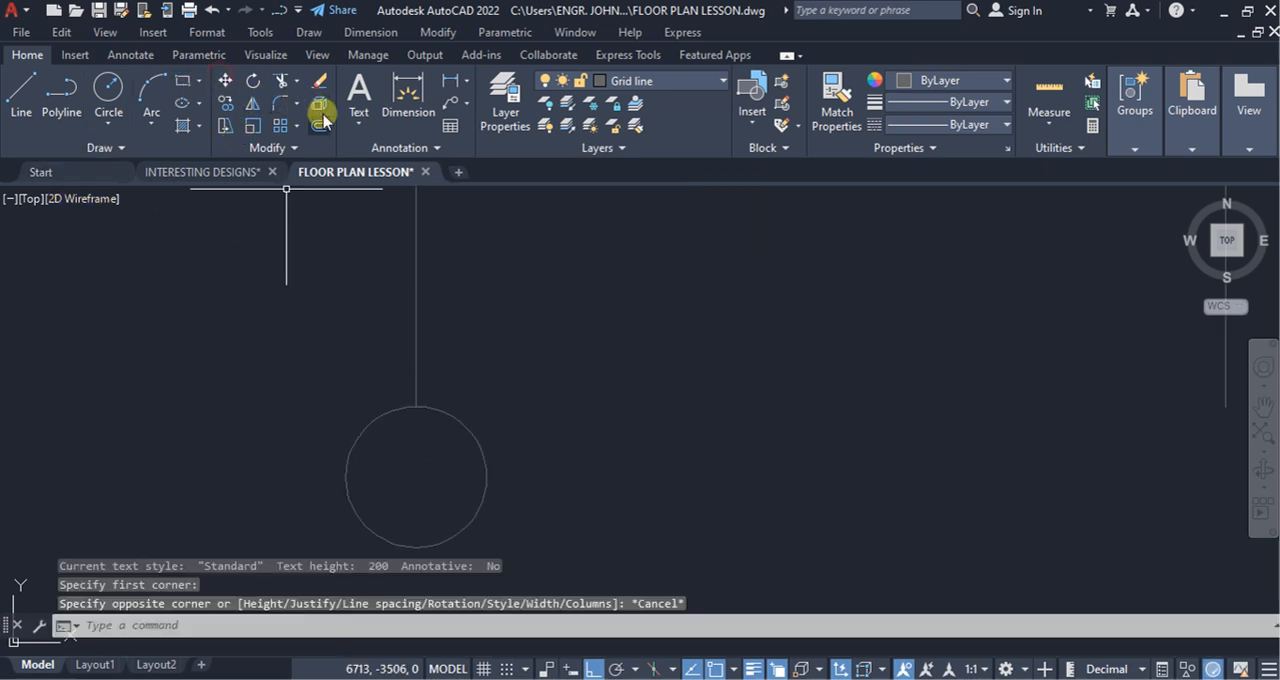
Step: Add the single-line text 1 in the centre of the grid circle
left_click(360, 122)
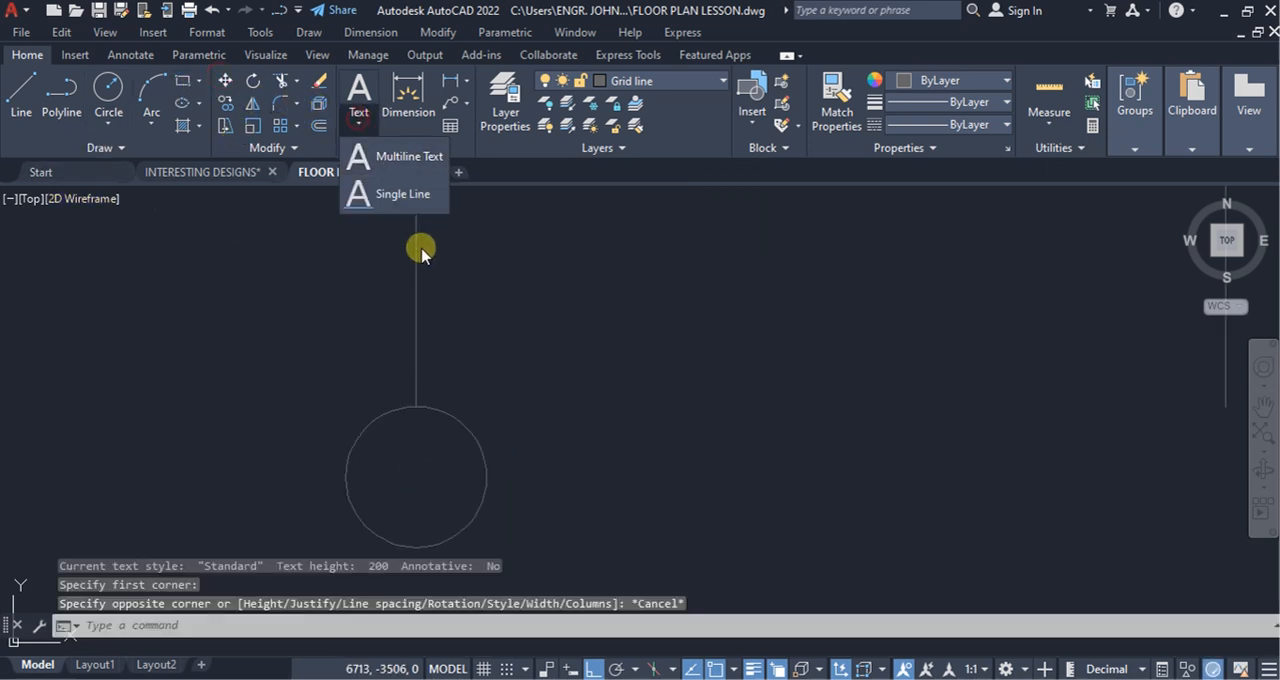
left_click(389, 200)
left_click(401, 490)
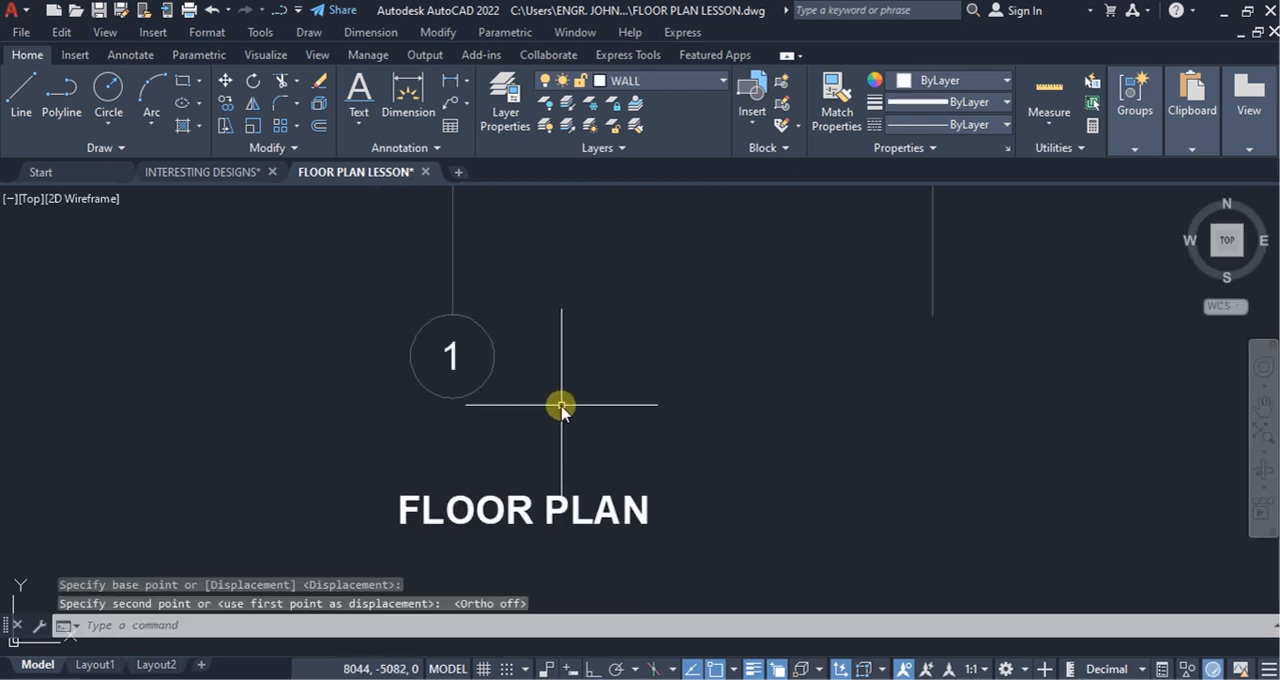
Step: Copy the numbered grid bubble from its top quadrant to the lower end of the right vertical grid line
left_click(564, 406)
left_click(354, 337)
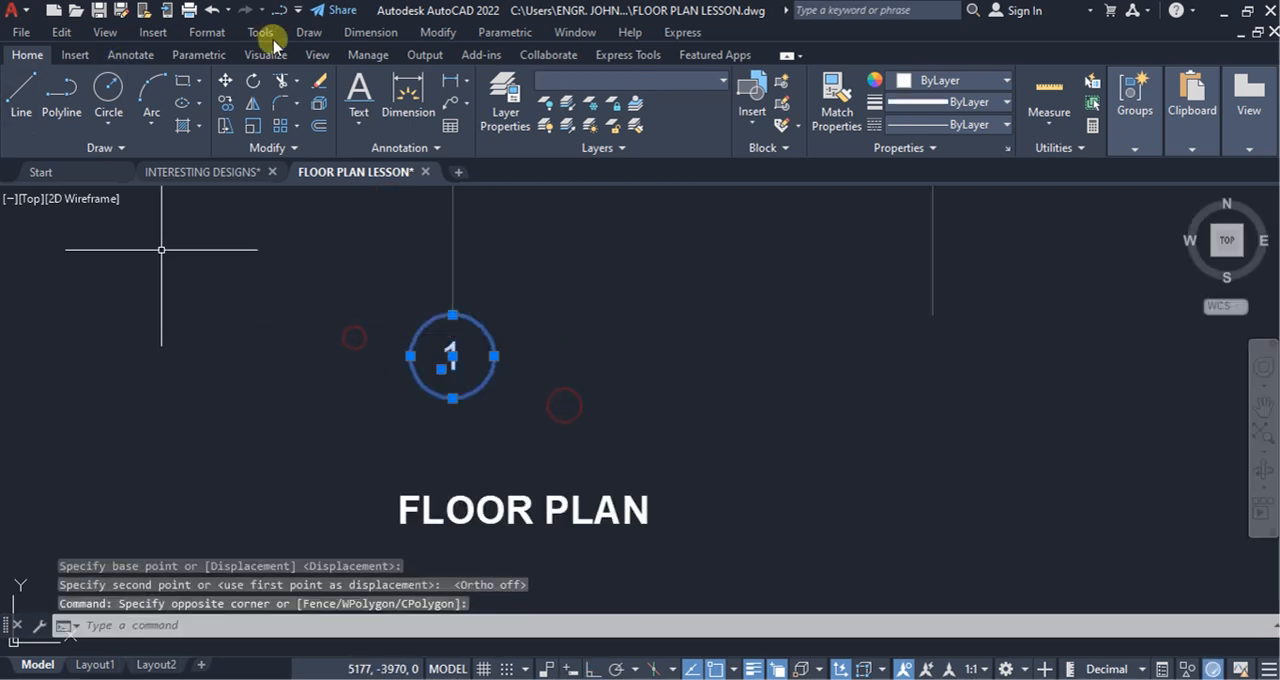
left_click(224, 102)
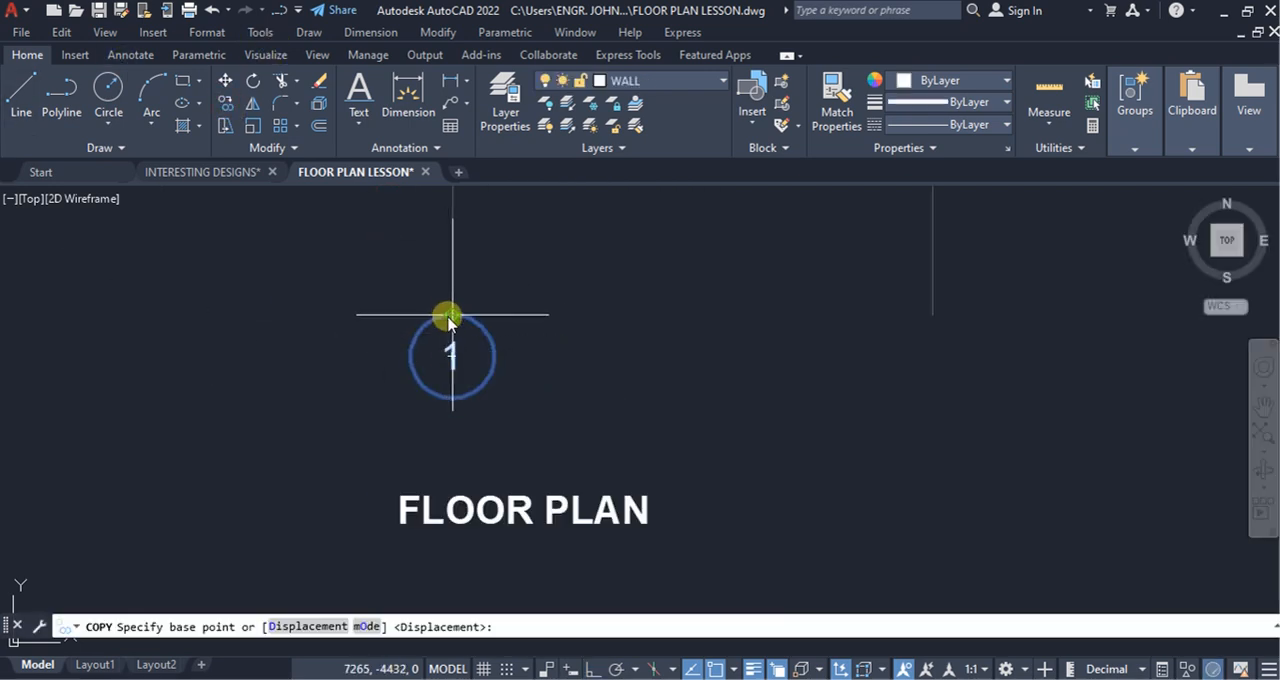
left_click(450, 314)
left_click(932, 314)
scroll(608, 340, "down", 3)
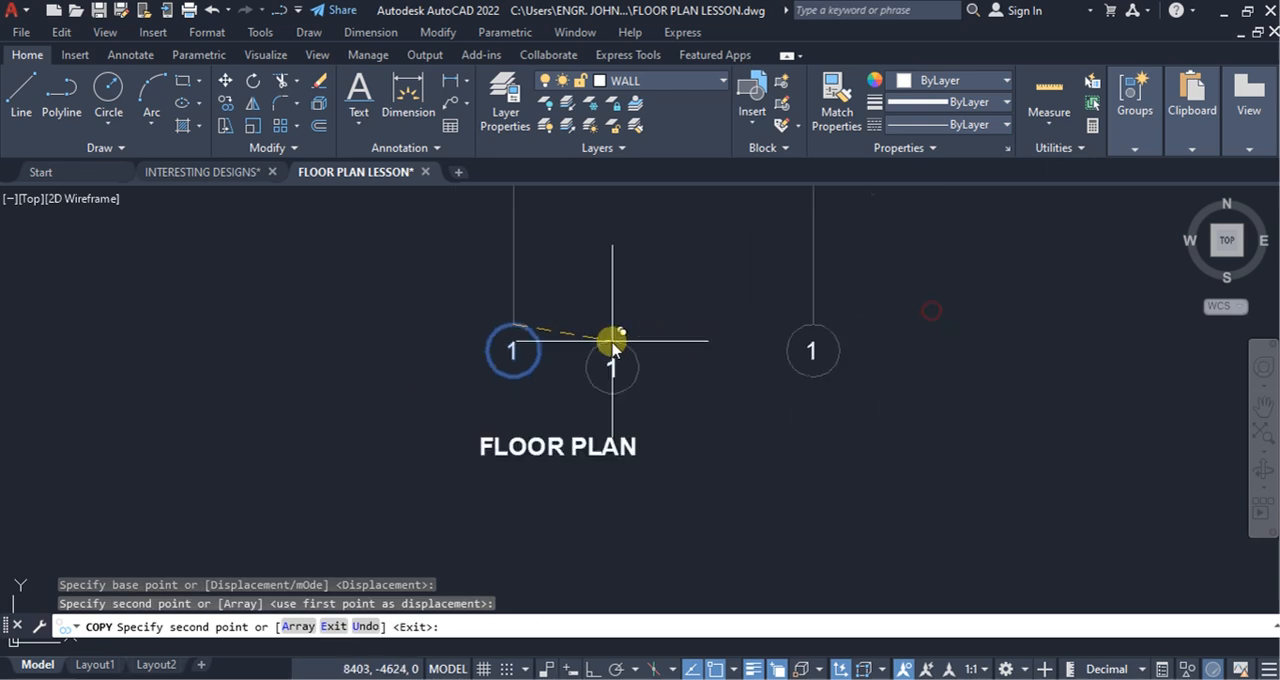
key("Escape")
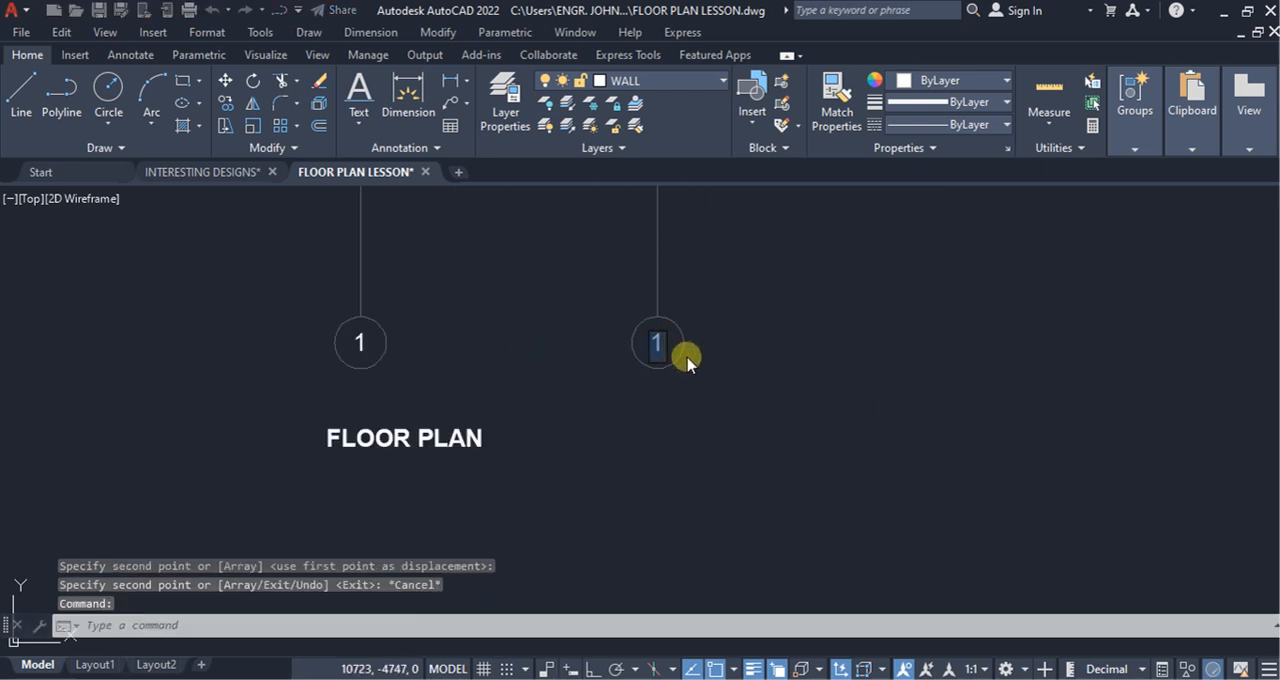
Step: Change the number in the right grid line's bubble to 2
double_click(670, 350)
type("2")
key("Return")
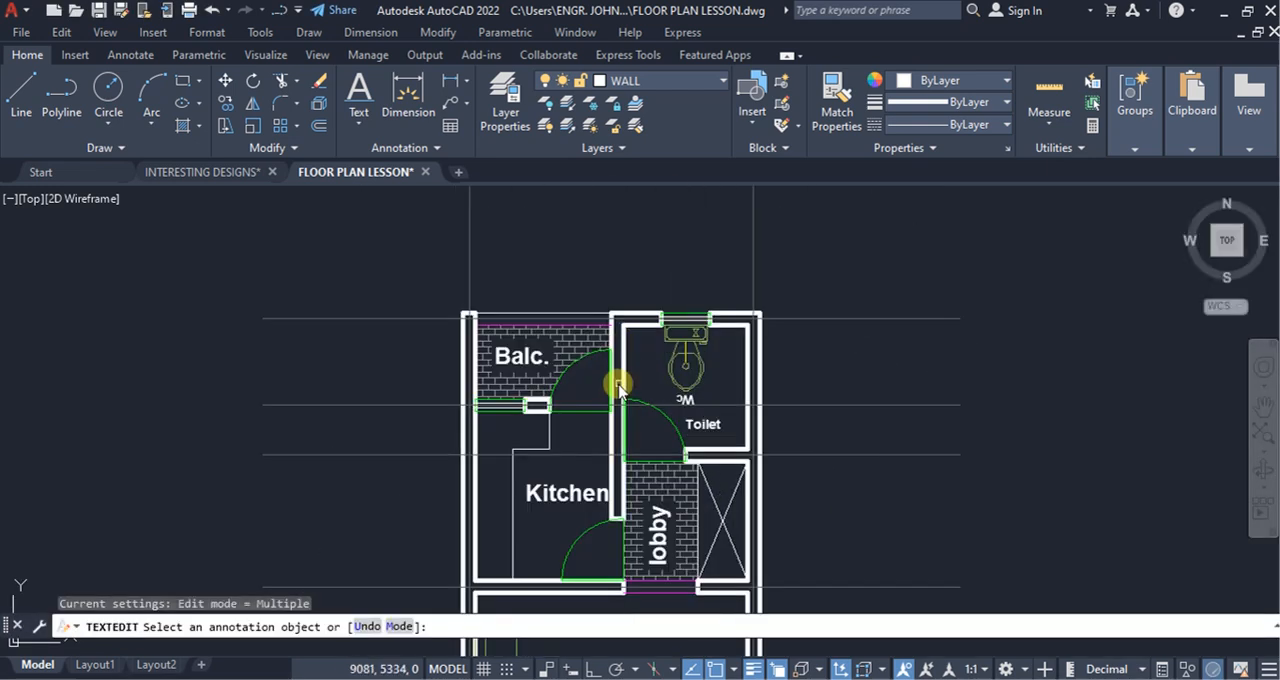
key("Escape")
Step: Copy the left vertical grid line from the outer wall corner onto the wall between the balcony and the toilet
left_click(533, 285)
left_click(366, 265)
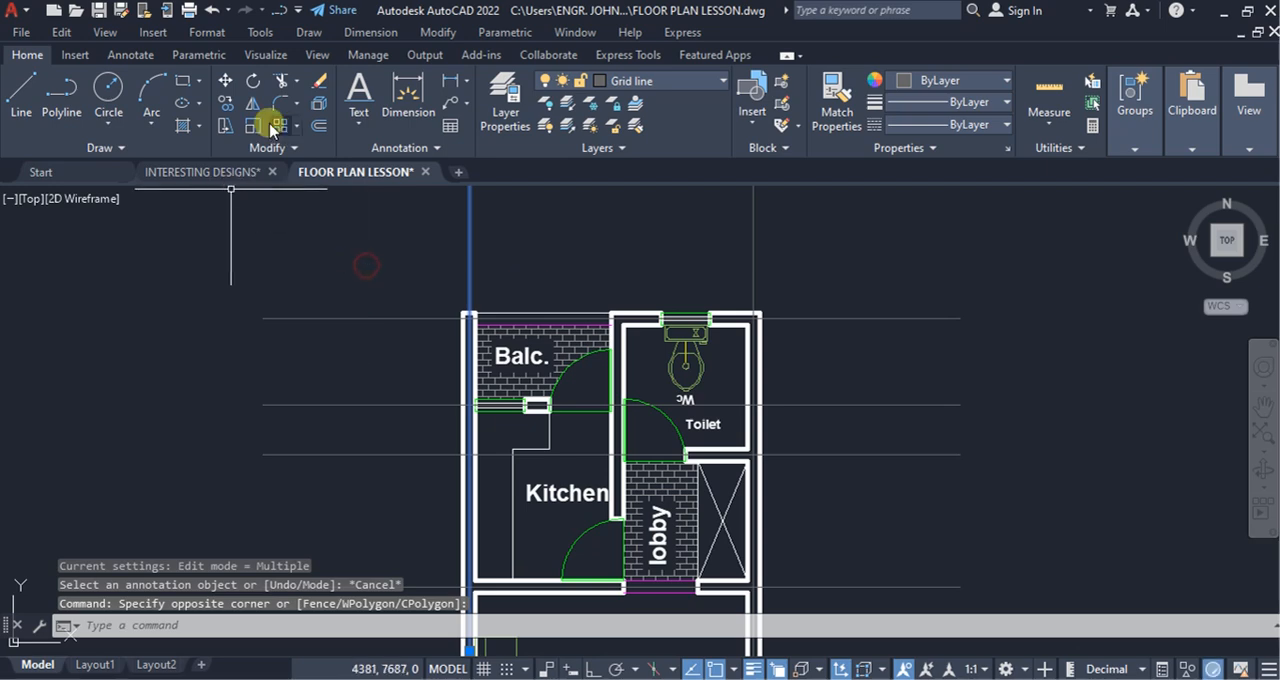
left_click(226, 102)
scroll(474, 291, "up", 3)
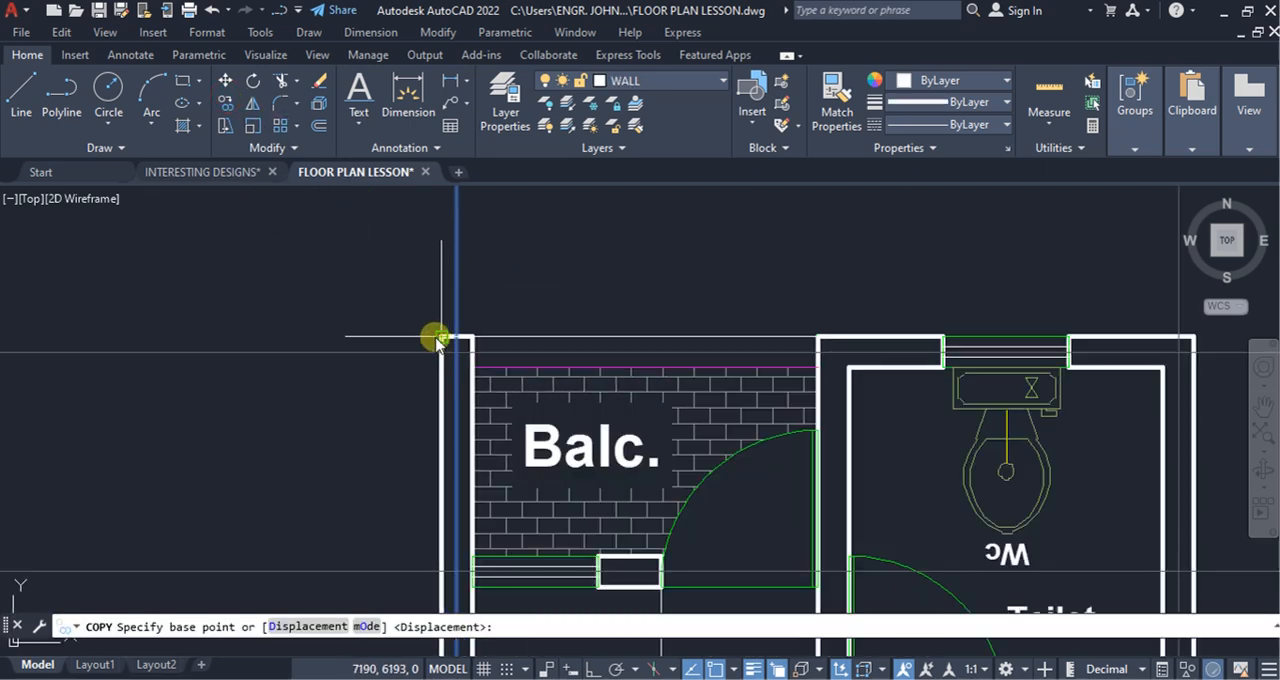
left_click(440, 336)
left_click(814, 348)
scroll(812, 345, "down", 5)
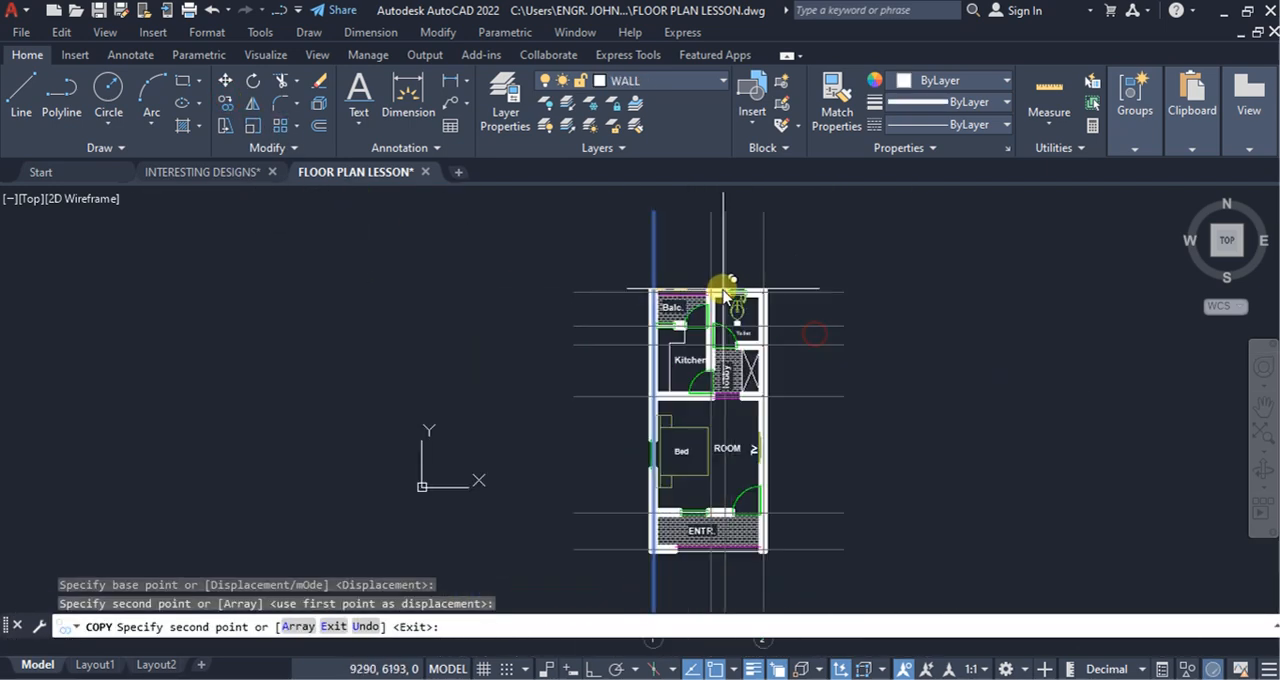
key("Escape")
Step: Copy grid bubble 2 from its top quadrant to the lower end of the middle vertical grid line
scroll(748, 340, "up", 6)
left_click(752, 405)
left_click(849, 522)
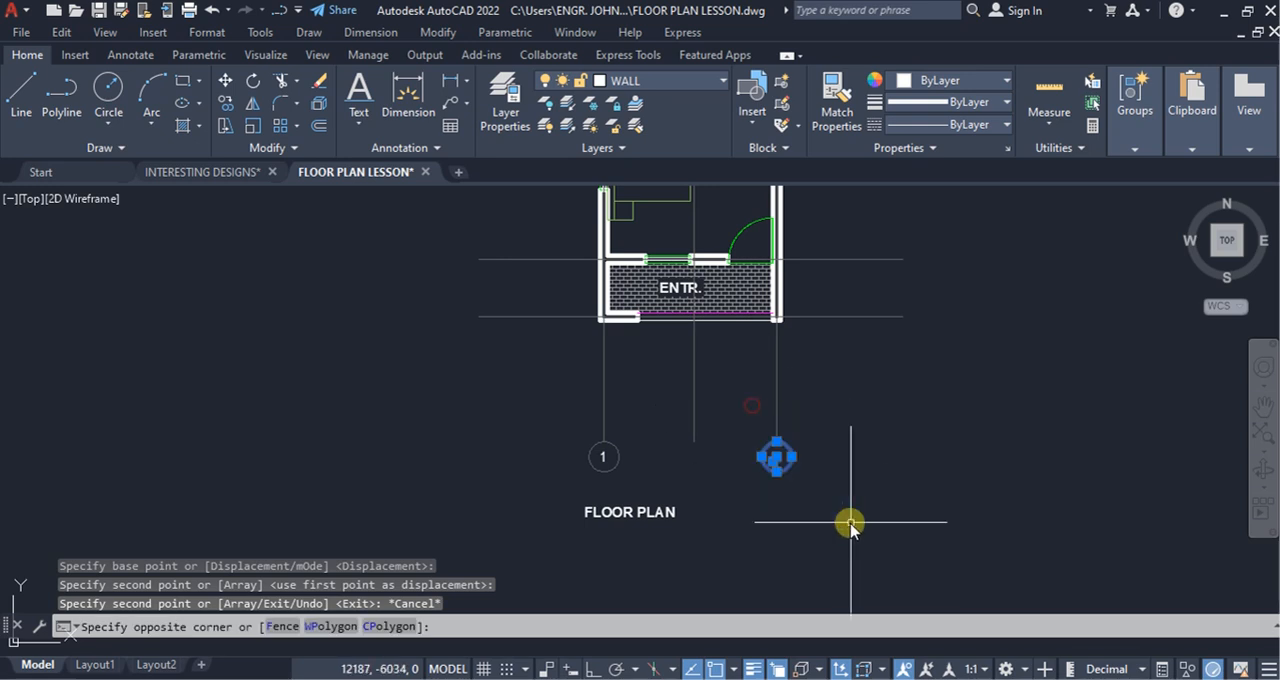
left_click(226, 102)
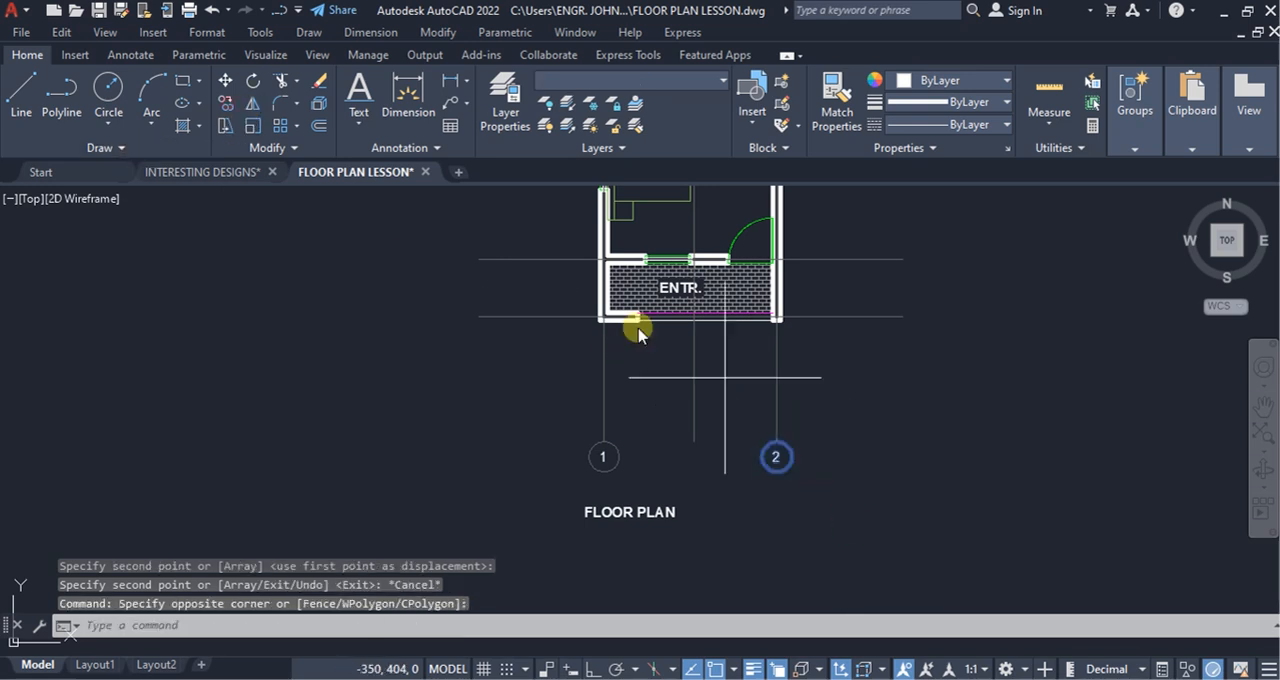
left_click(775, 452)
left_click(697, 445)
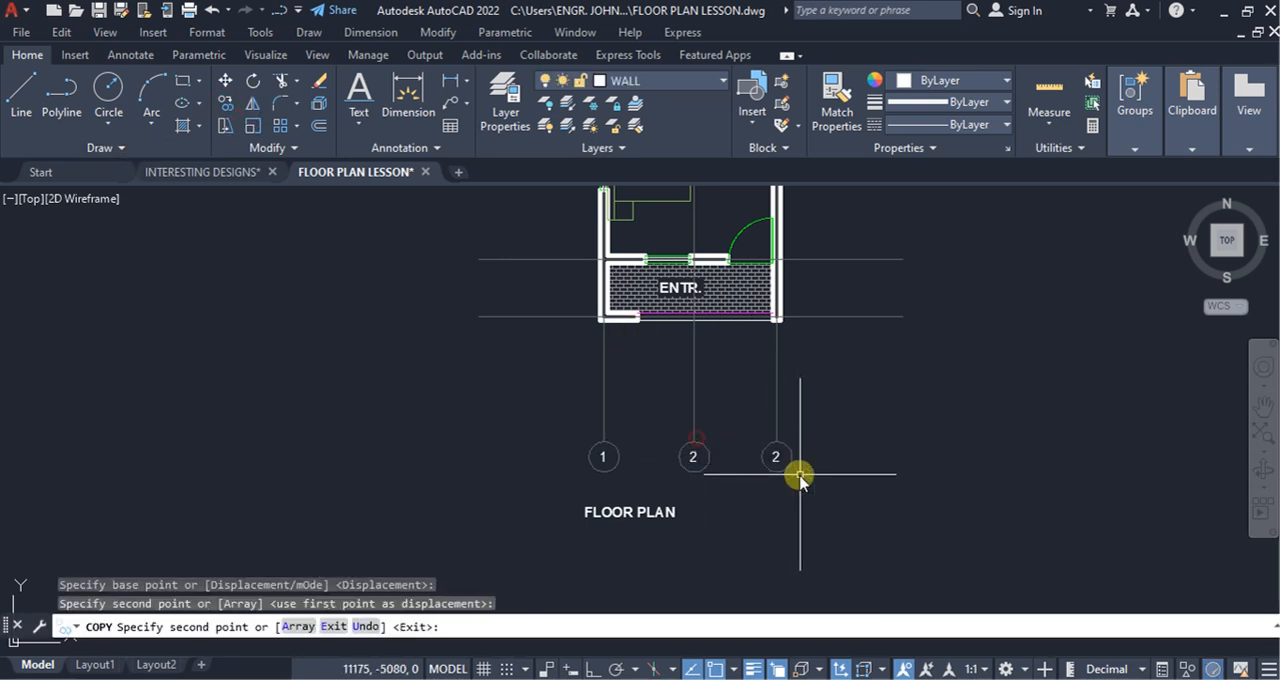
key("Escape")
Step: Change the number in the rightmost grid bubble to 3
double_click(778, 459)
scroll(785, 462, "up", 2)
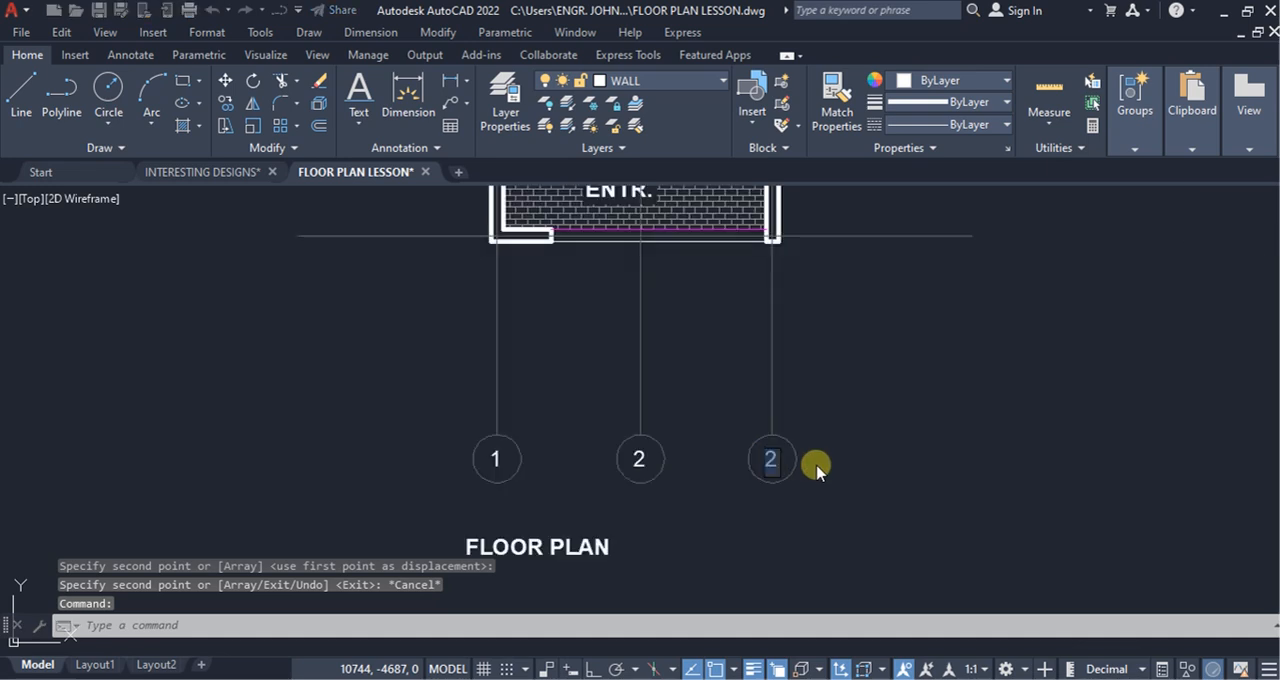
left_click(815, 462)
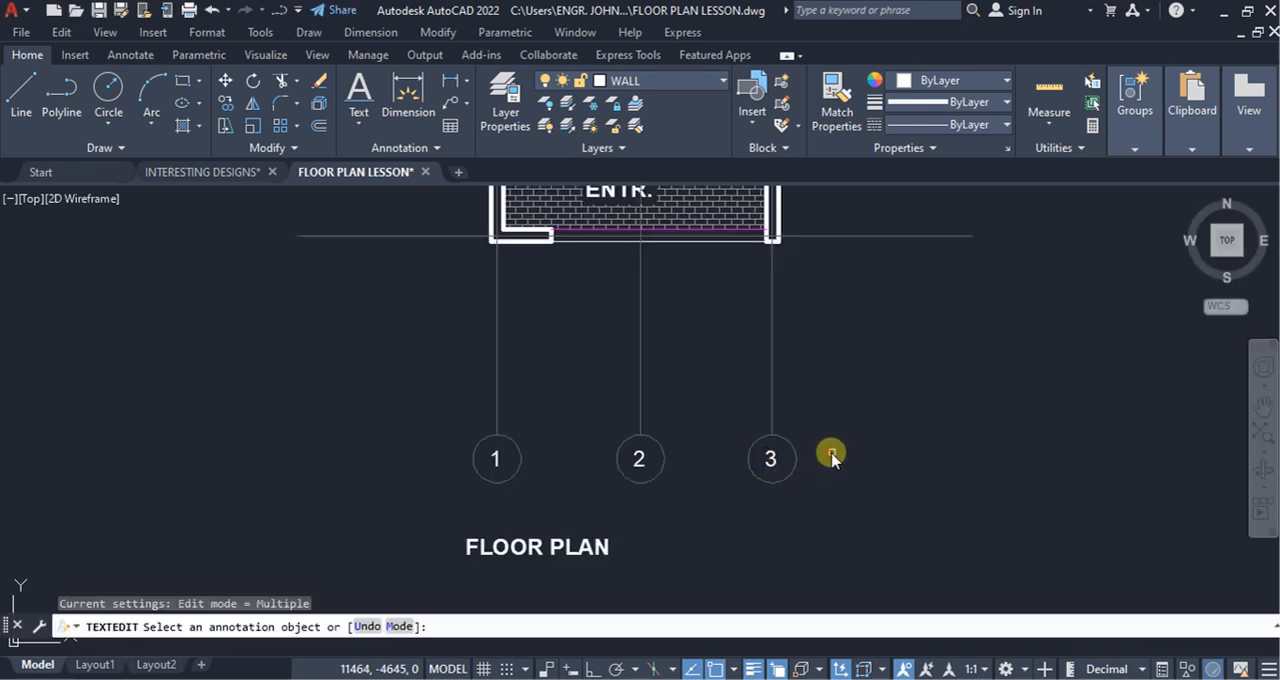
key("Escape")
Step: Copy grid bubble 1 from its right quadrant to the left ends of all six horizontal grid lines
left_click_drag(546, 487, 455, 443)
left_click(229, 106)
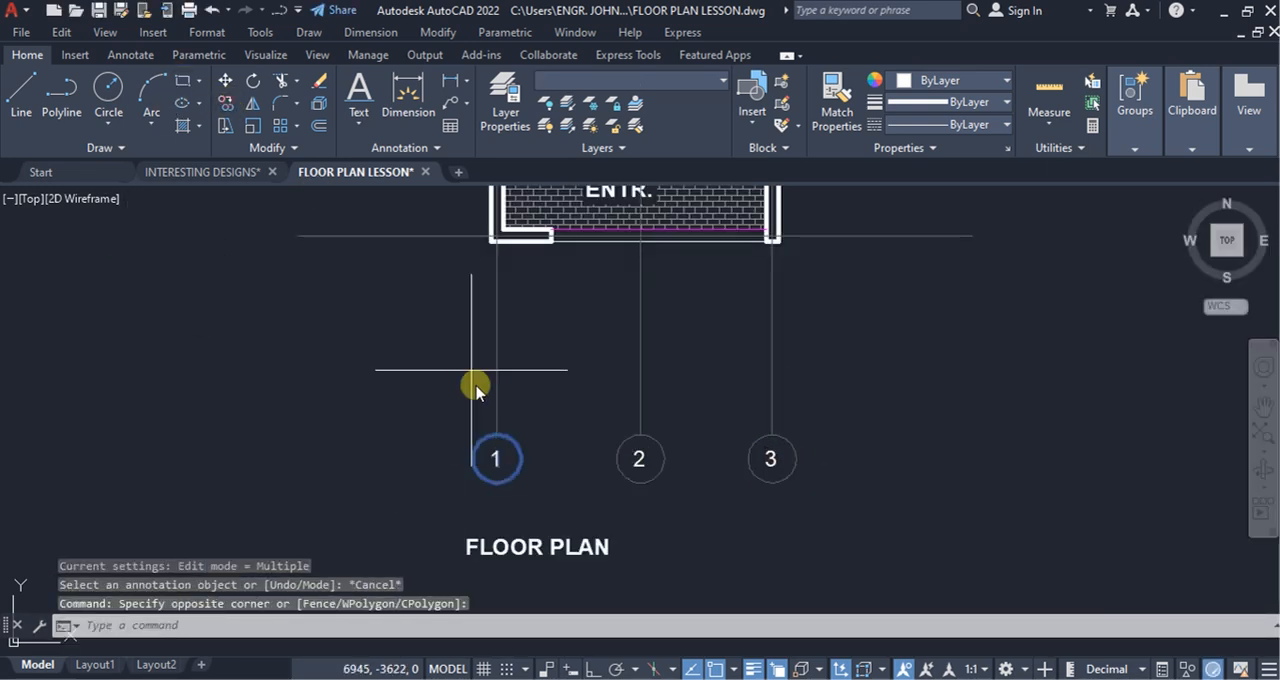
left_click(521, 459)
scroll(521, 459, "down", 4)
scroll(448, 391, "up", 4)
left_click(448, 391)
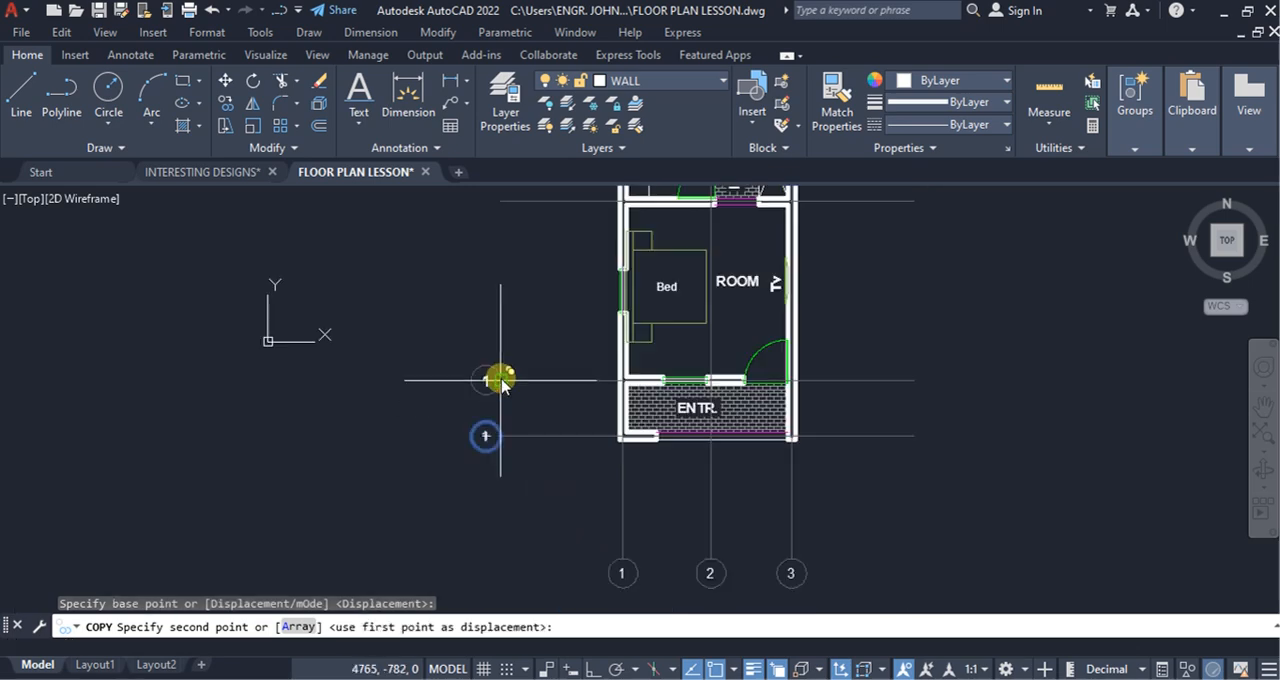
left_click(500, 379)
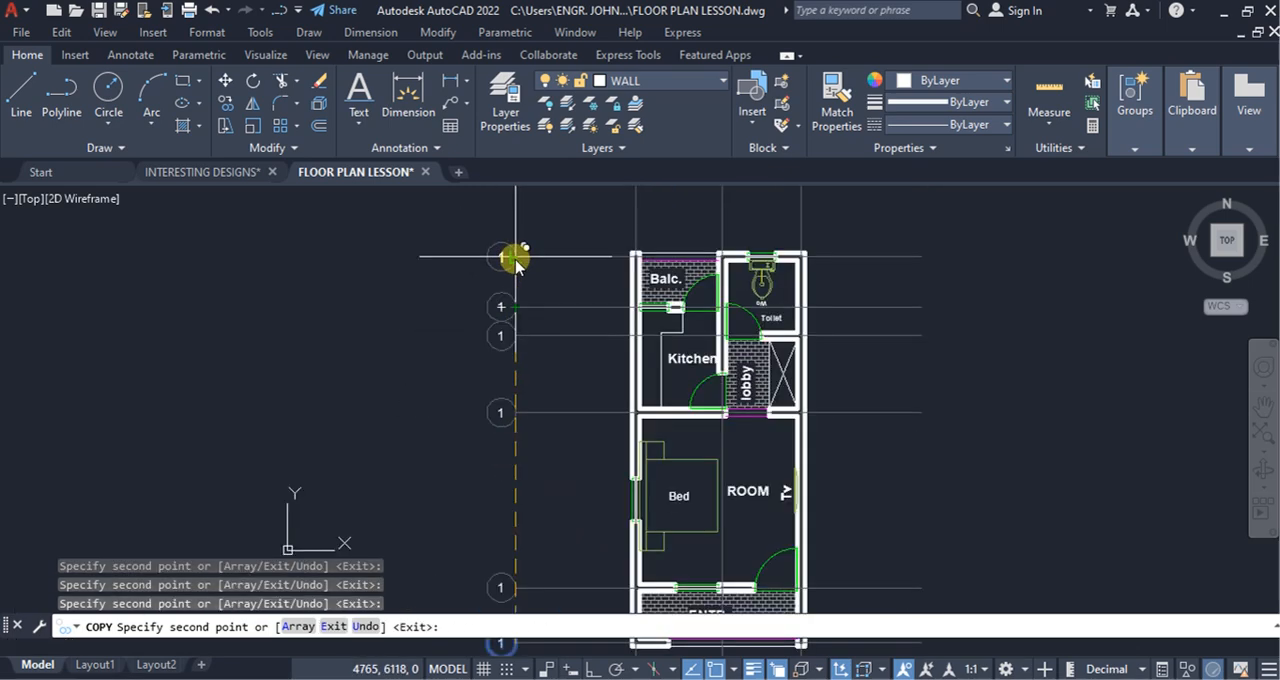
key("Escape")
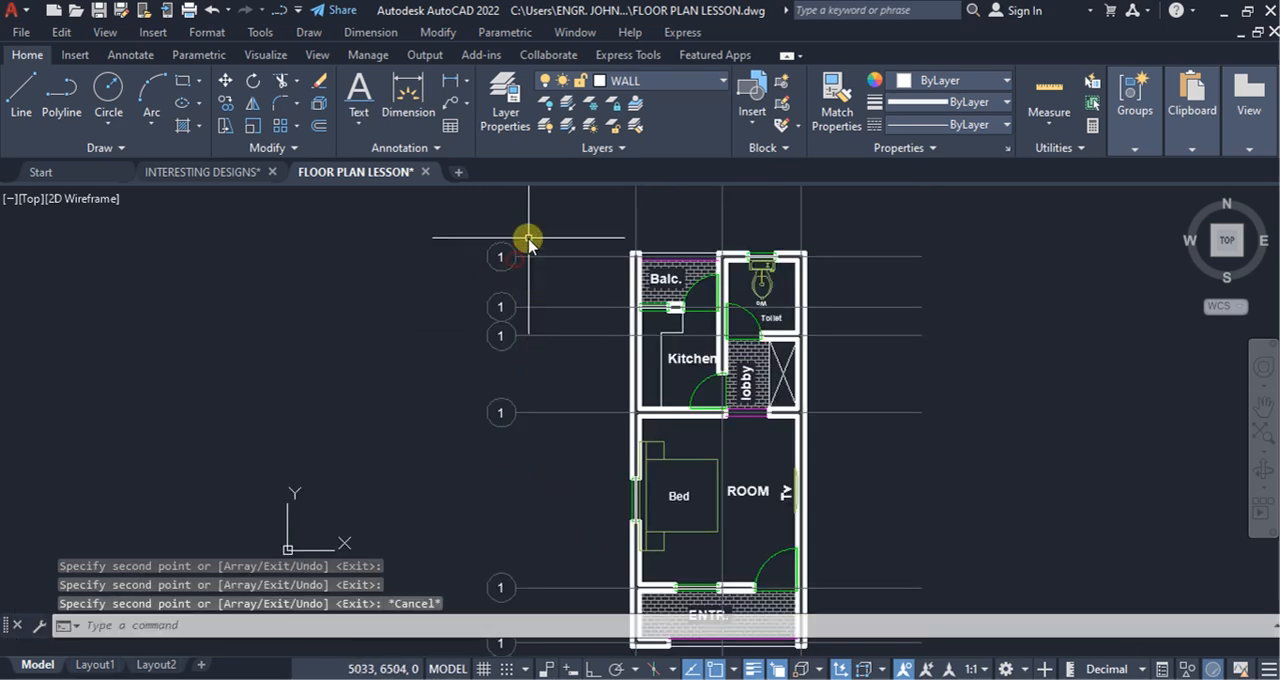
Step: Change the label in the left bubble of the lowest horizontal grid line to A
scroll(543, 300, "down", 3)
scroll(528, 306, "up", 5)
scroll(484, 447, "up", 2)
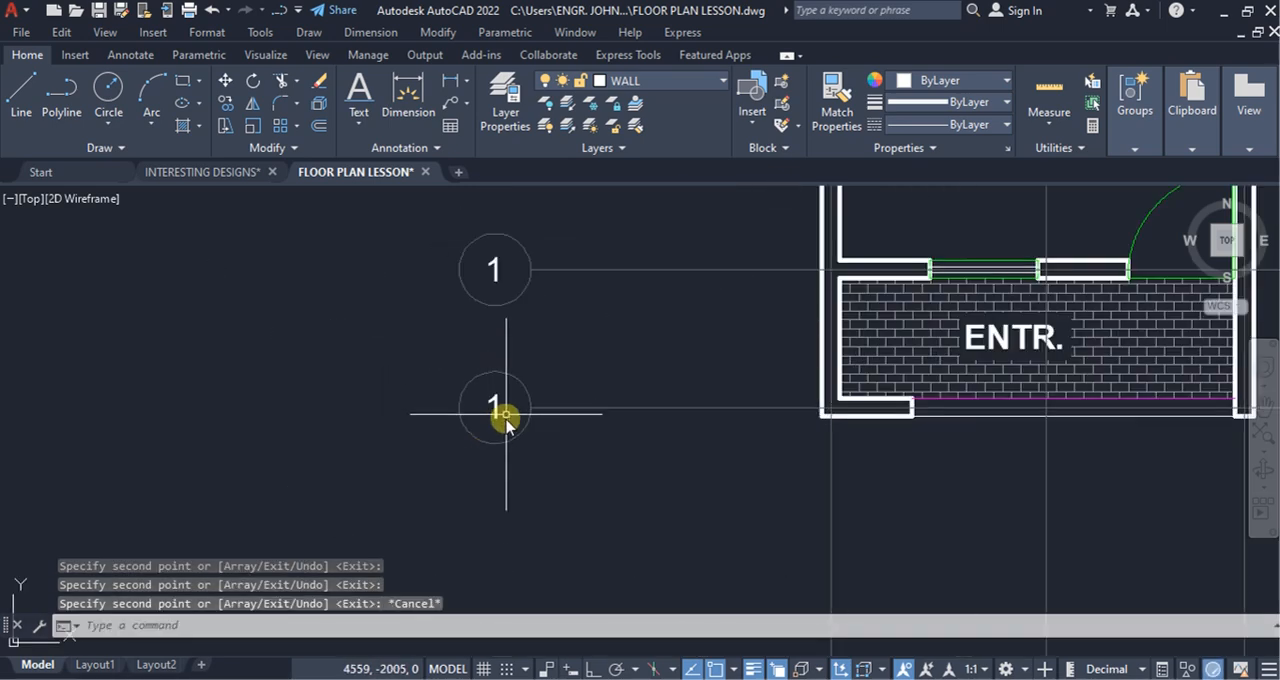
double_click(495, 432)
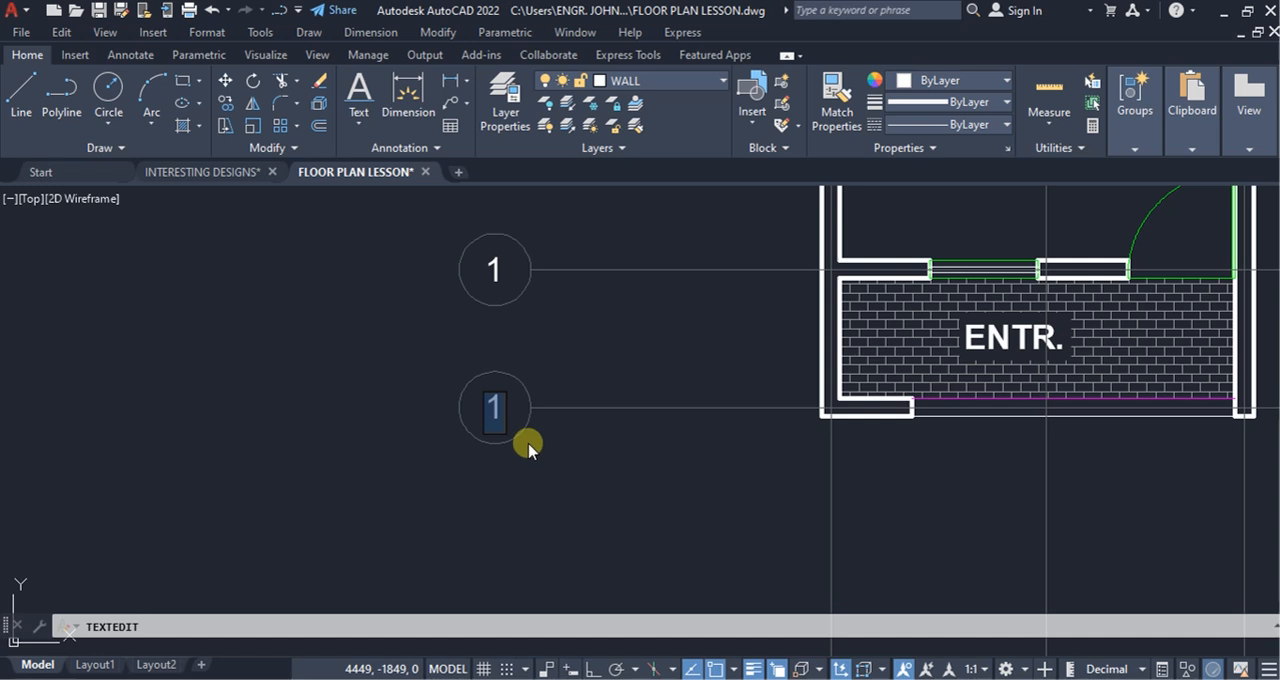
type("A")
key("Return")
key("Escape")
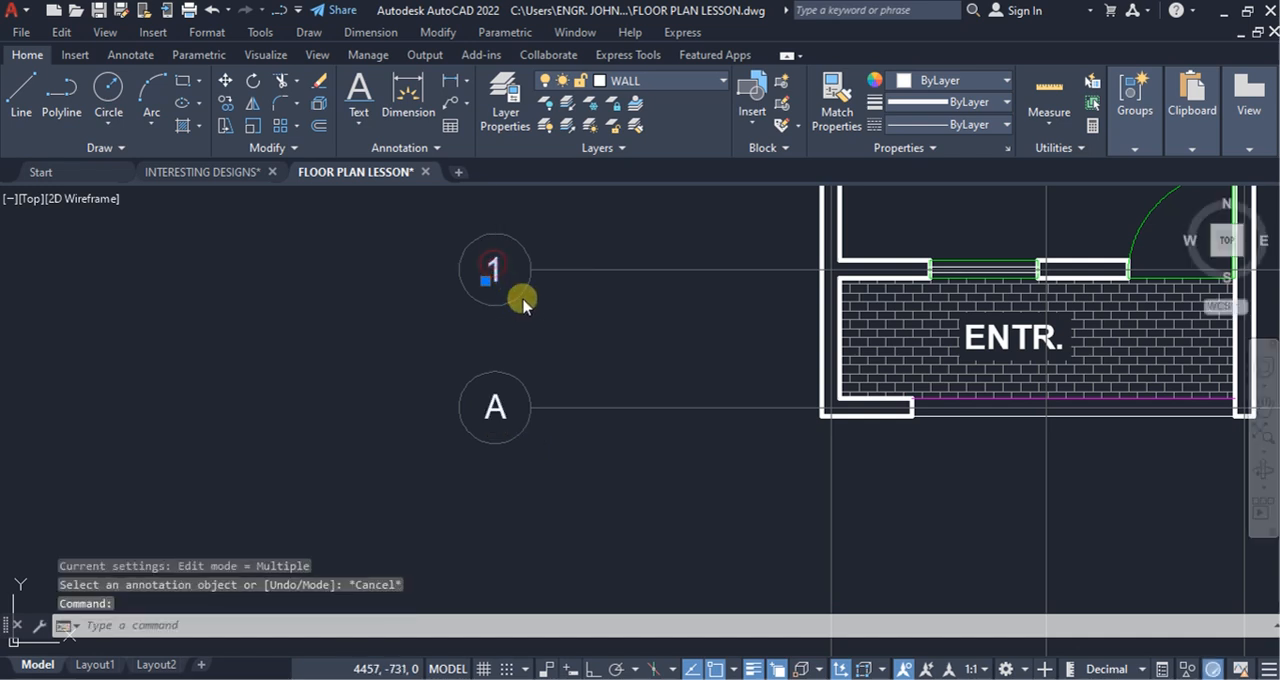
Step: Relabel the remaining left grid bubbles B, C, D, E and F, working upward from the line above A
double_click(522, 302)
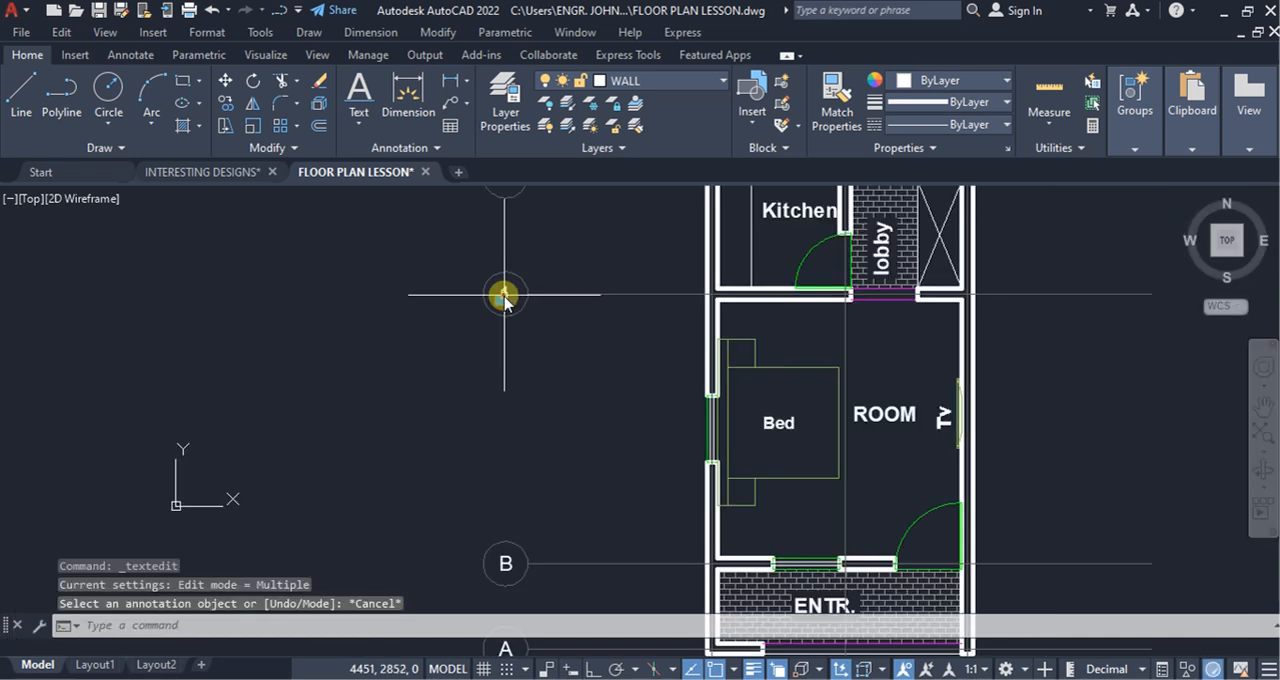
double_click(504, 295)
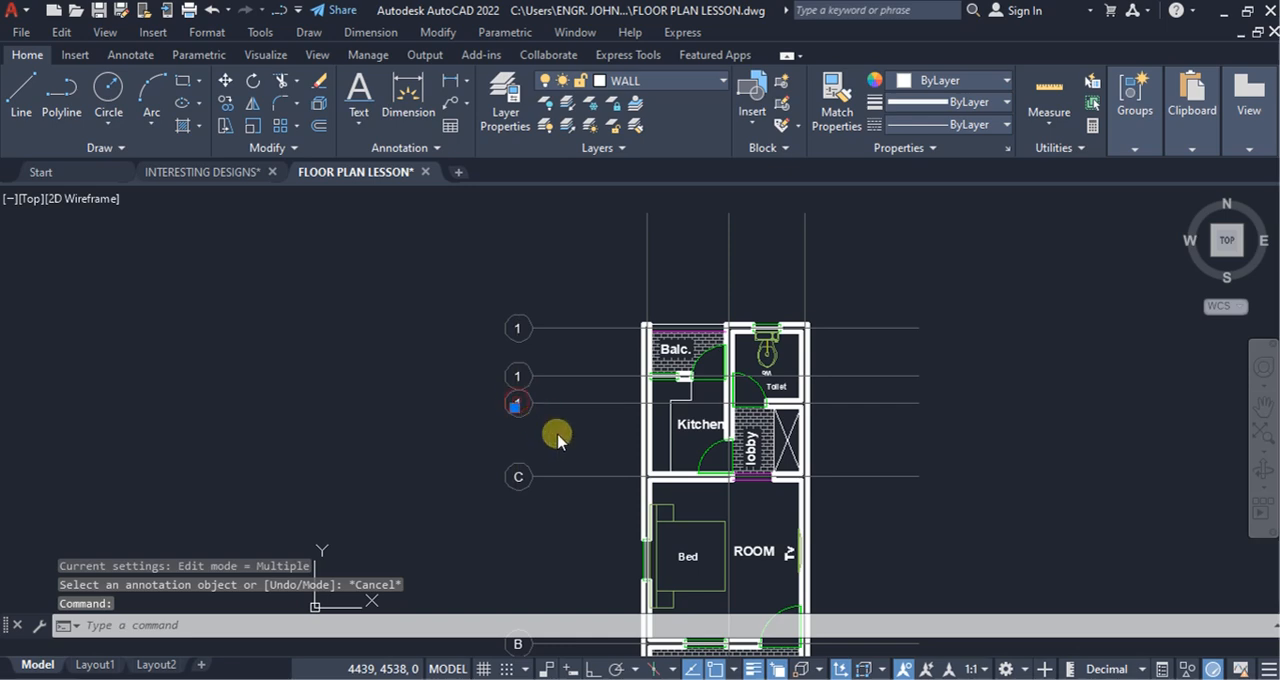
double_click(559, 439)
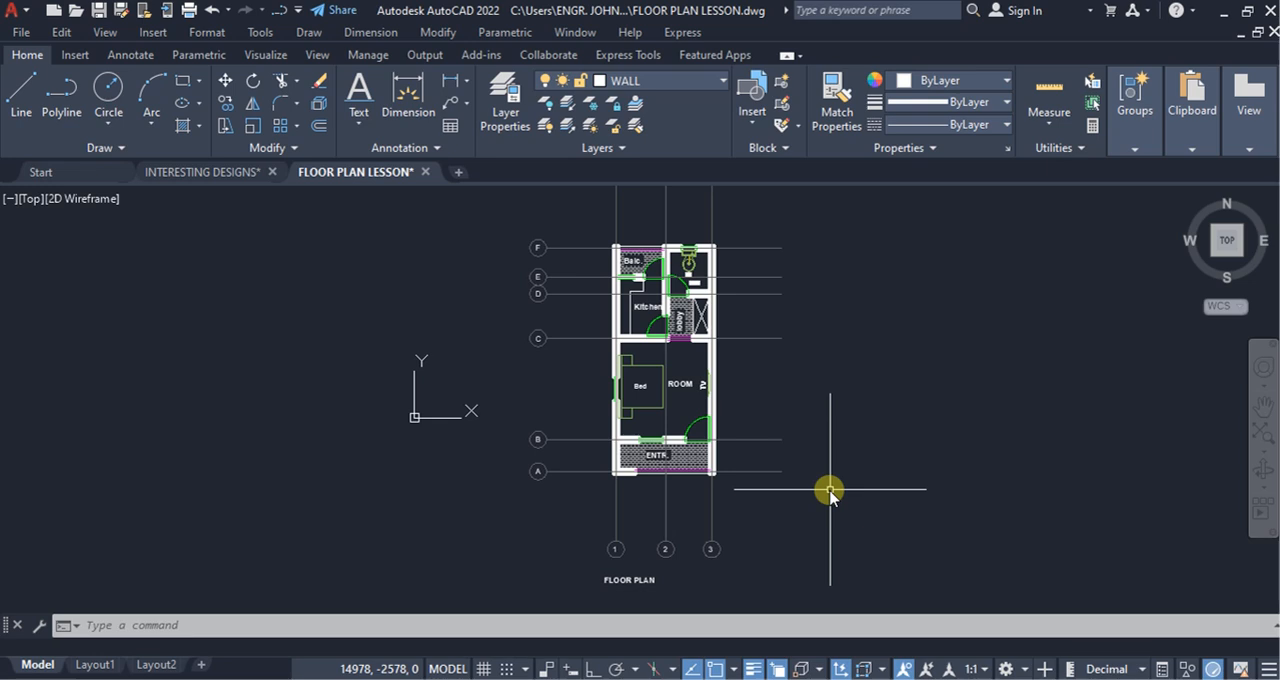
Step: Make DIMENSION the current layer
left_click(718, 82)
left_click(641, 159)
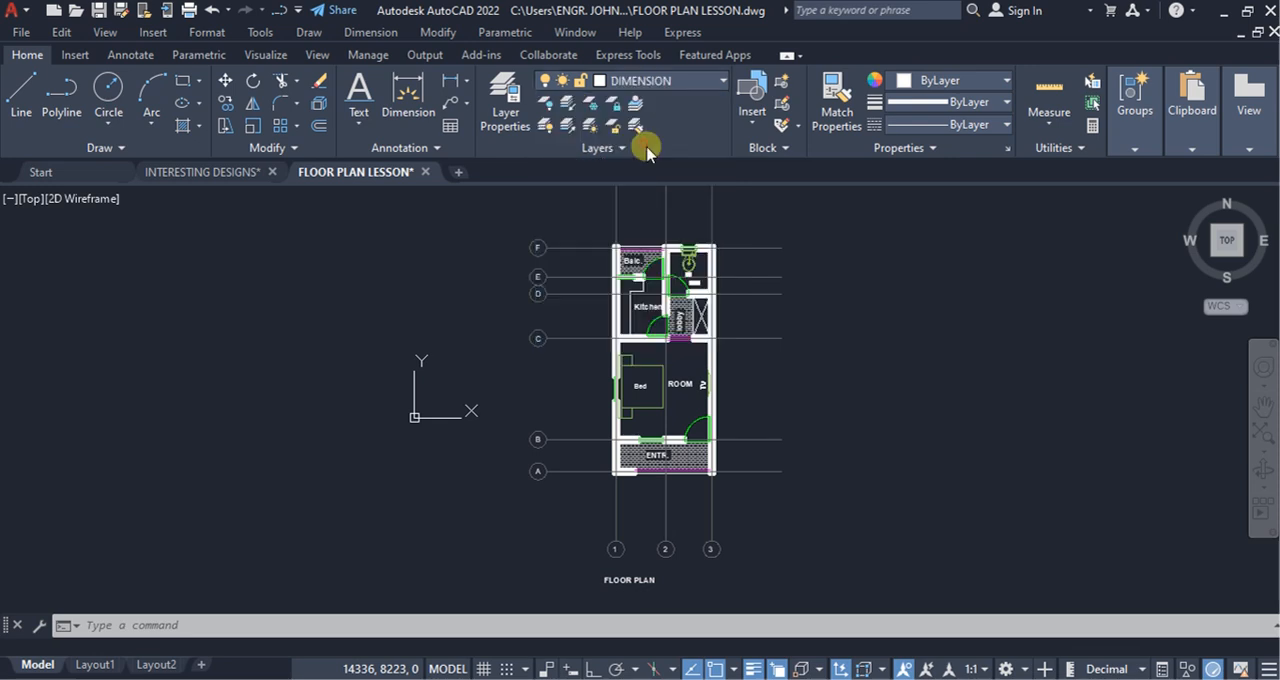
scroll(684, 420, "up", 2)
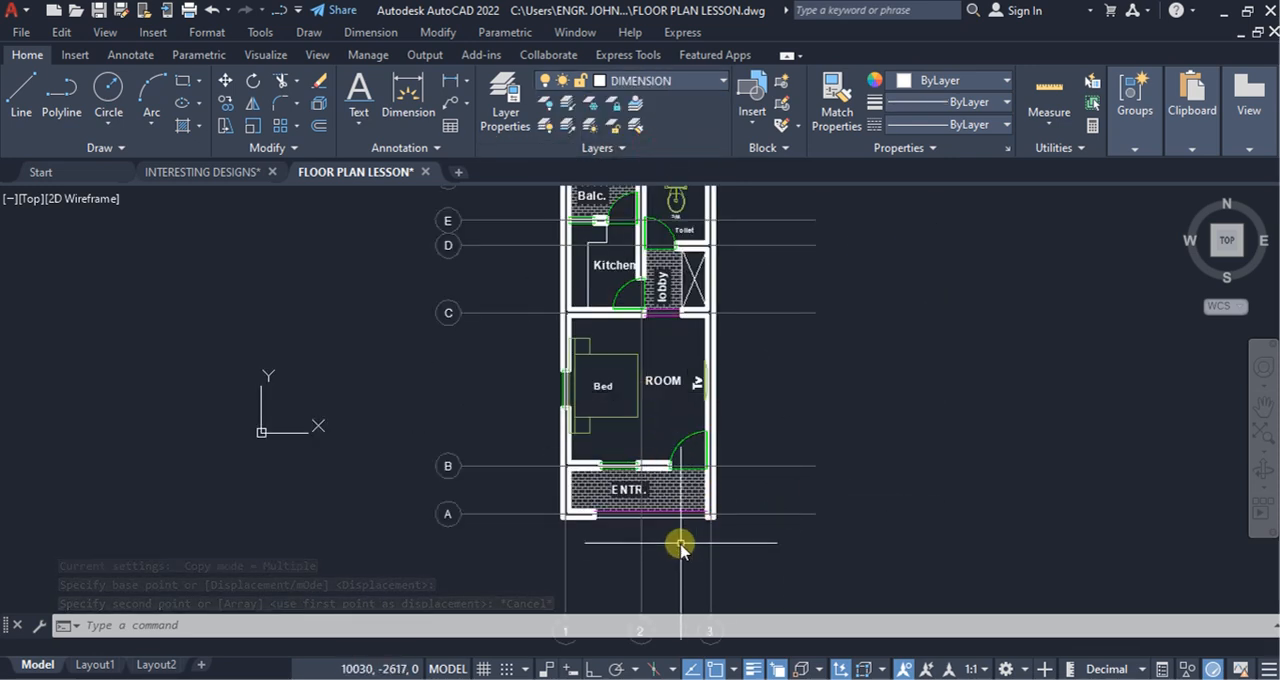
scroll(633, 383, "down", 2)
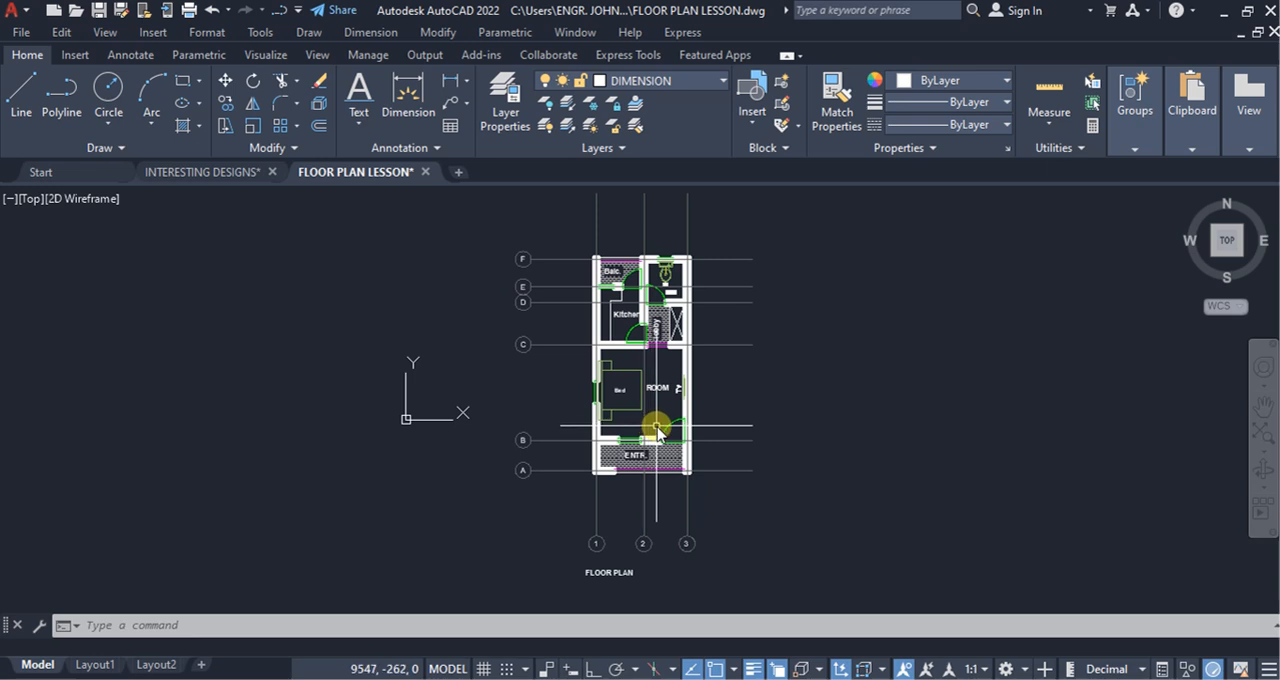
Step: Copy grid bubbles 1, 2 and 3 from bubble 3's bottom quadrant to the upper ends of the vertical grid lines
scroll(684, 565, "up", 4)
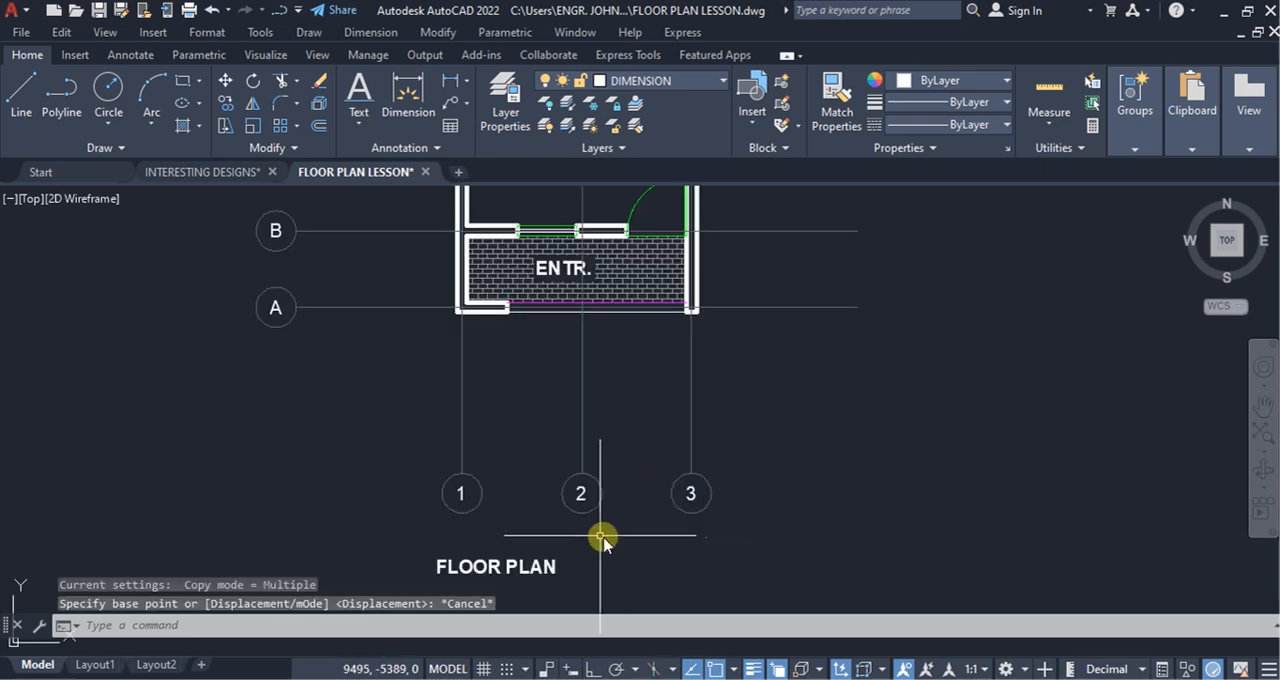
left_click(383, 449)
left_click(789, 523)
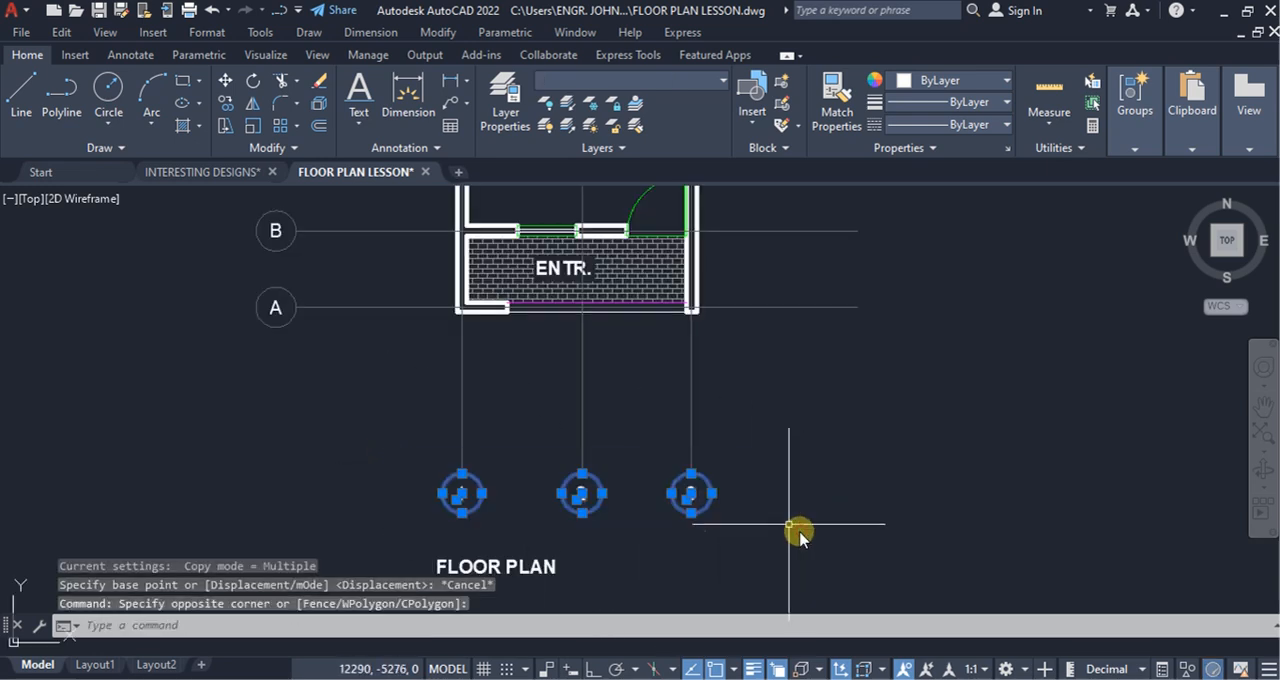
left_click(226, 103)
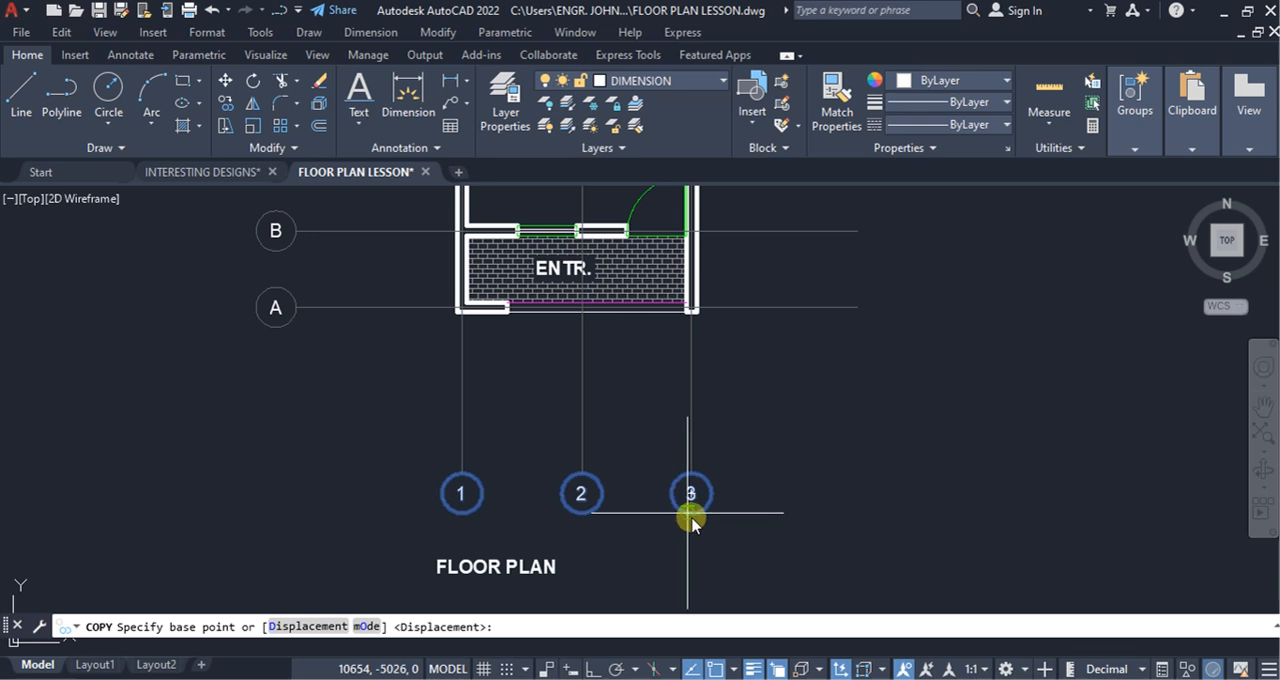
left_click(694, 516)
scroll(700, 366, "down", 5)
scroll(686, 408, "up", 4)
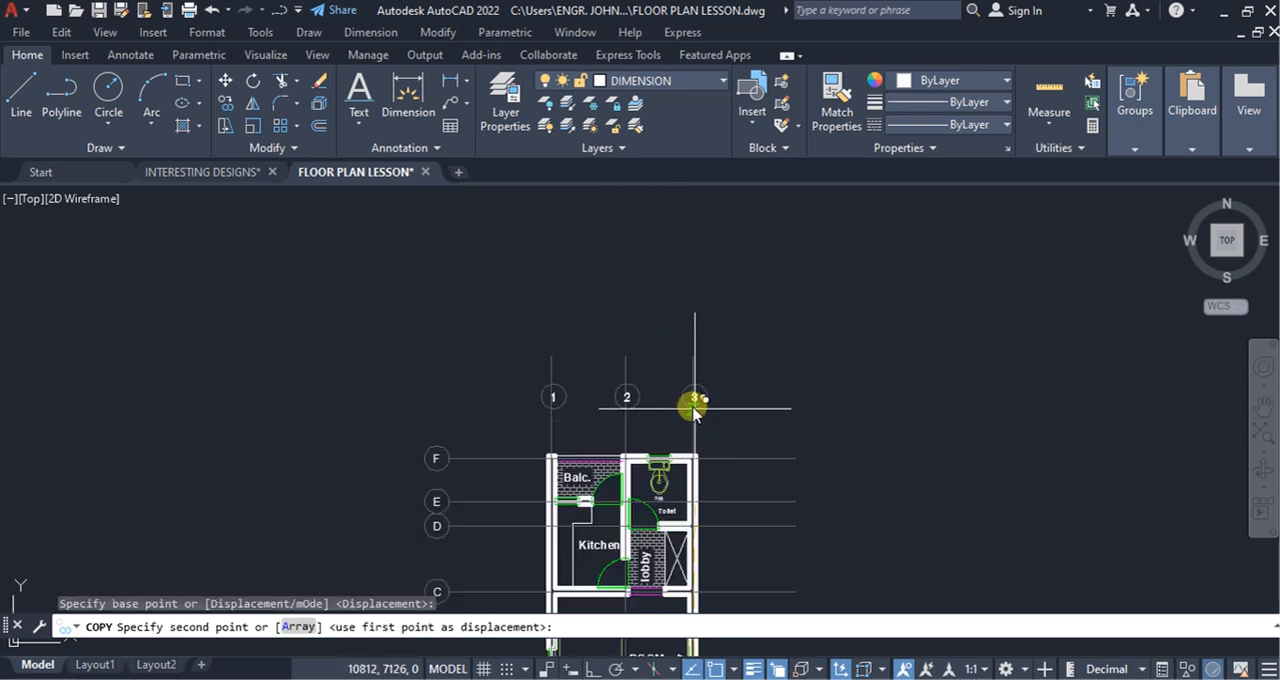
left_click(692, 359)
key("Escape")
Step: Copy grid bubbles A to F from bubble A's left quadrant to the right ends of the horizontal grid lines
scroll(600, 350, "down", 4)
left_click(492, 334)
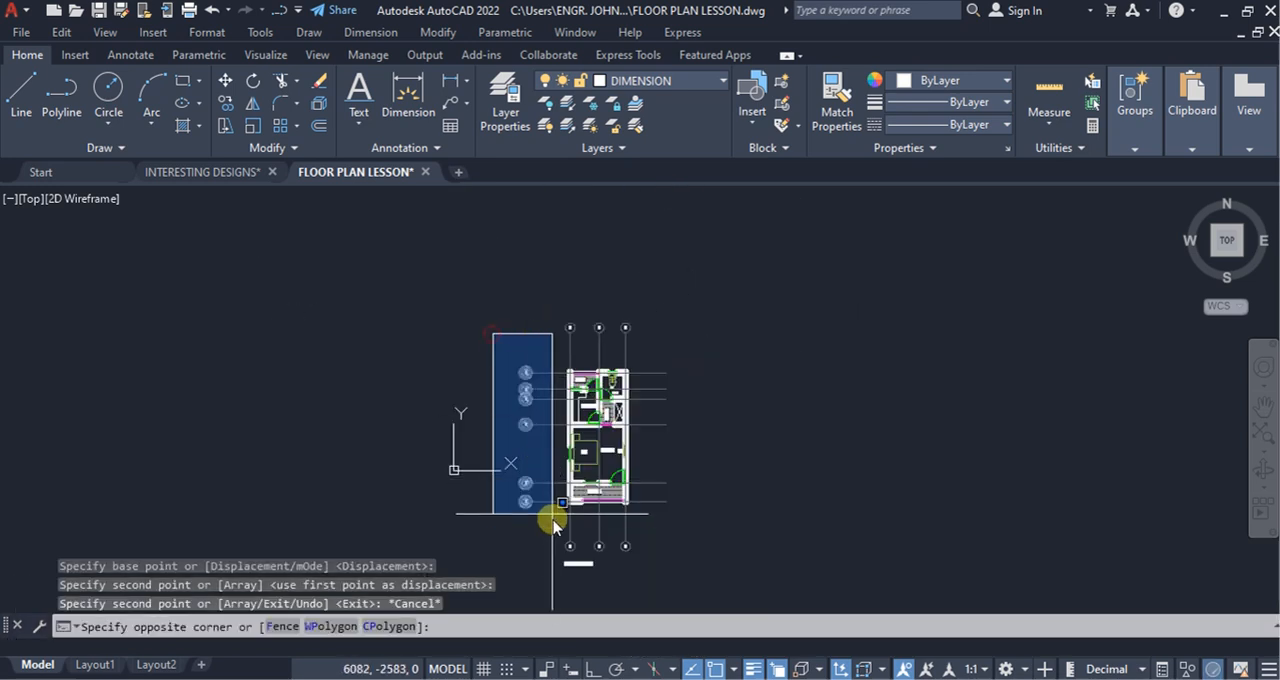
left_click(527, 519)
left_click(226, 103)
scroll(503, 506, "up", 4)
left_click(519, 507)
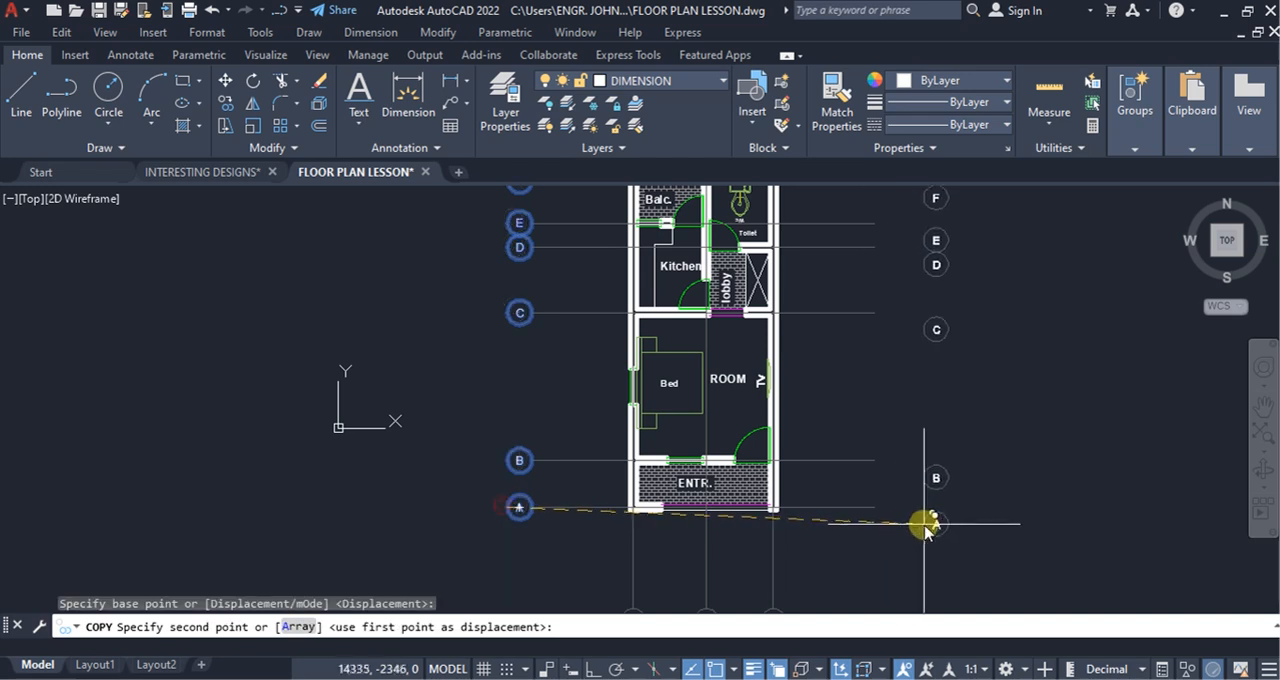
left_click(884, 510)
key("Escape")
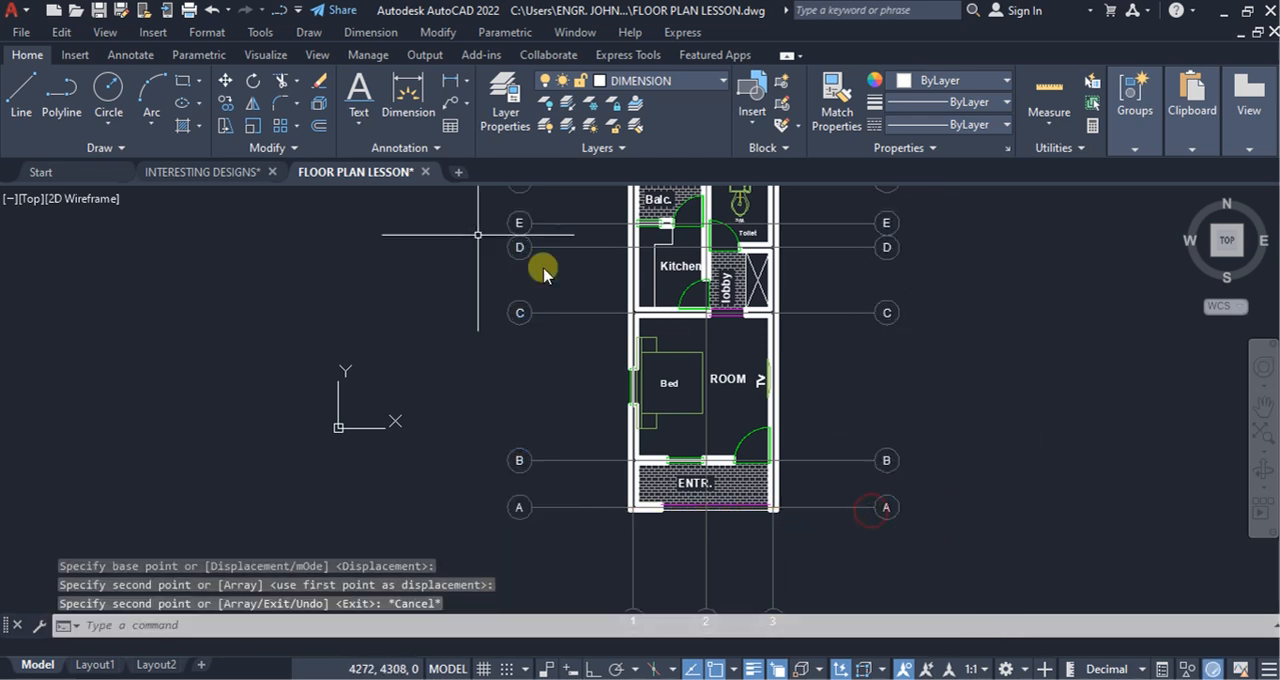
Step: Trim away grid line 2 where it runs across the open floor of the ROOM
left_click(288, 82)
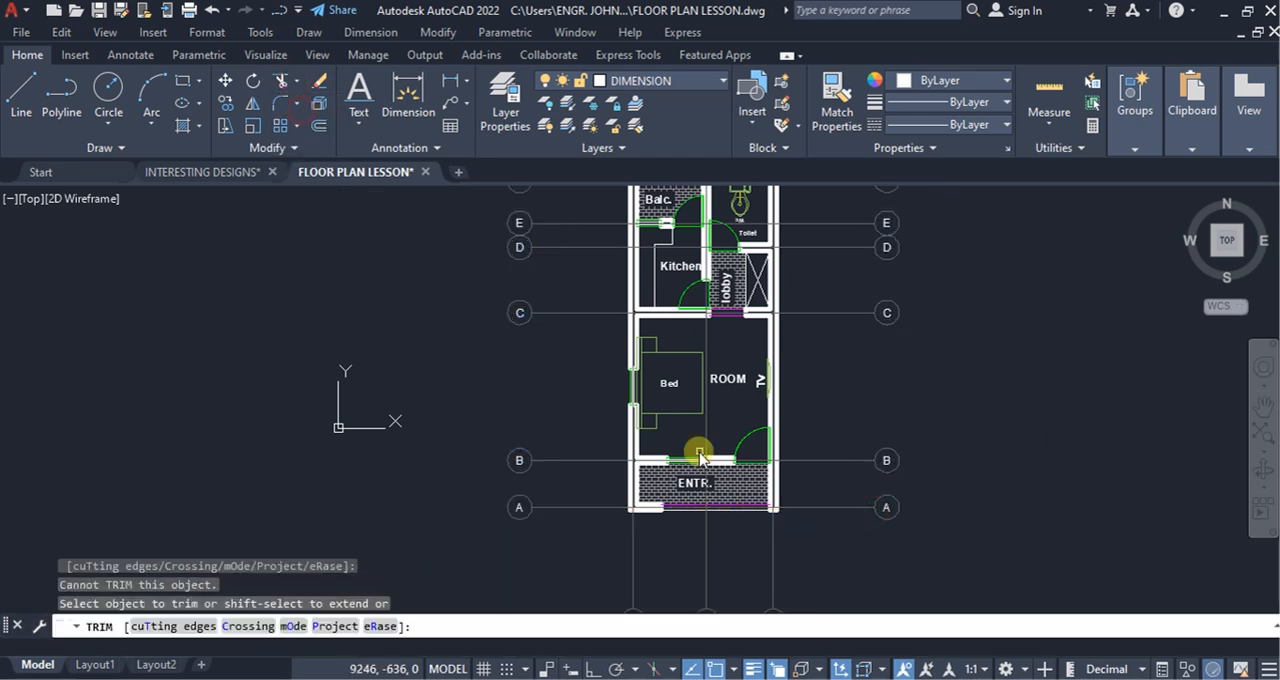
scroll(704, 449, "up", 4)
left_click(714, 433)
left_click(701, 421)
scroll(703, 424, "down", 3)
scroll(718, 375, "up", 3)
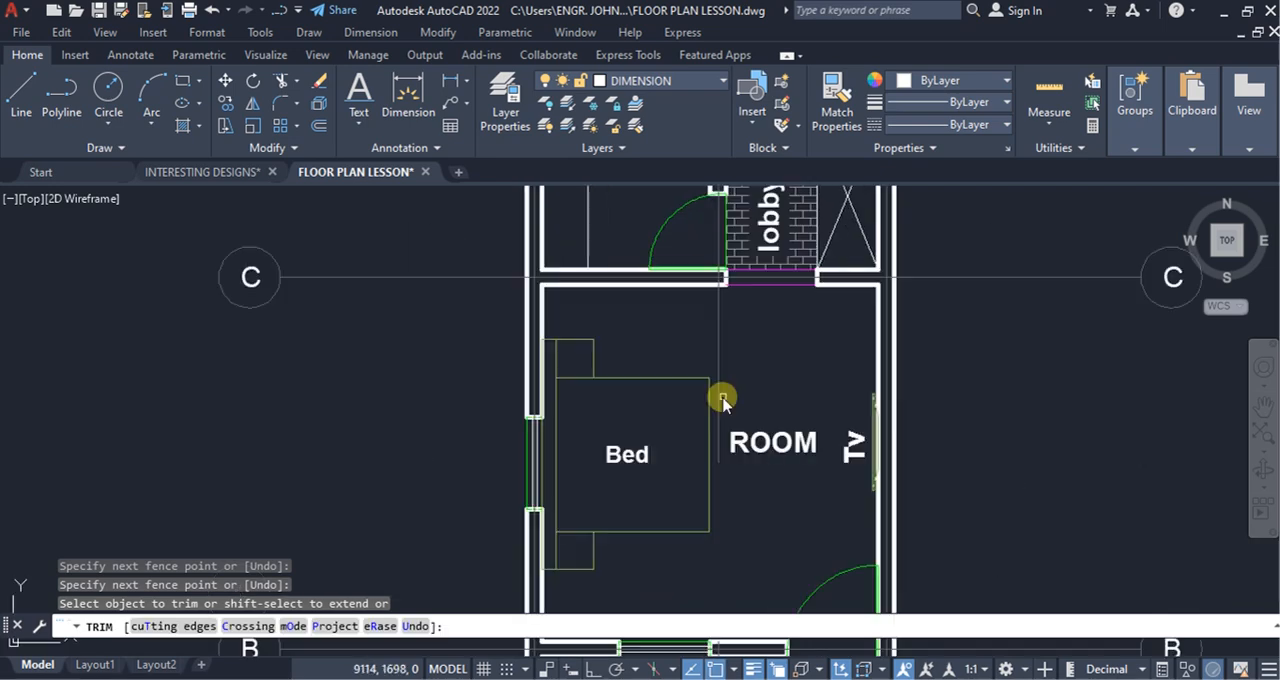
left_click(723, 401)
left_click(715, 376)
Step: Trim away grid line D where it crosses the kitchen
scroll(722, 394, "down", 3)
middle_click_drag(703, 202, 734, 365)
left_click(733, 362)
left_click(732, 353)
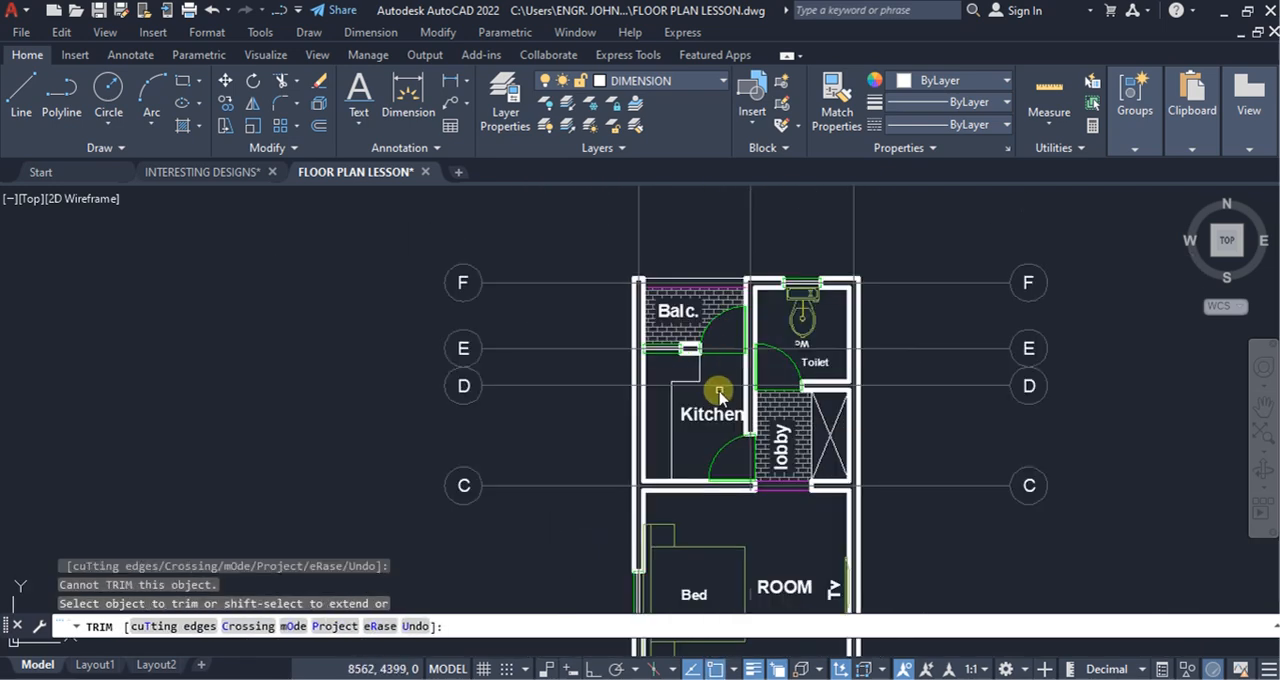
scroll(712, 387, "up", 6)
left_click(743, 395)
left_click(728, 360)
left_click(577, 390)
left_click(567, 365)
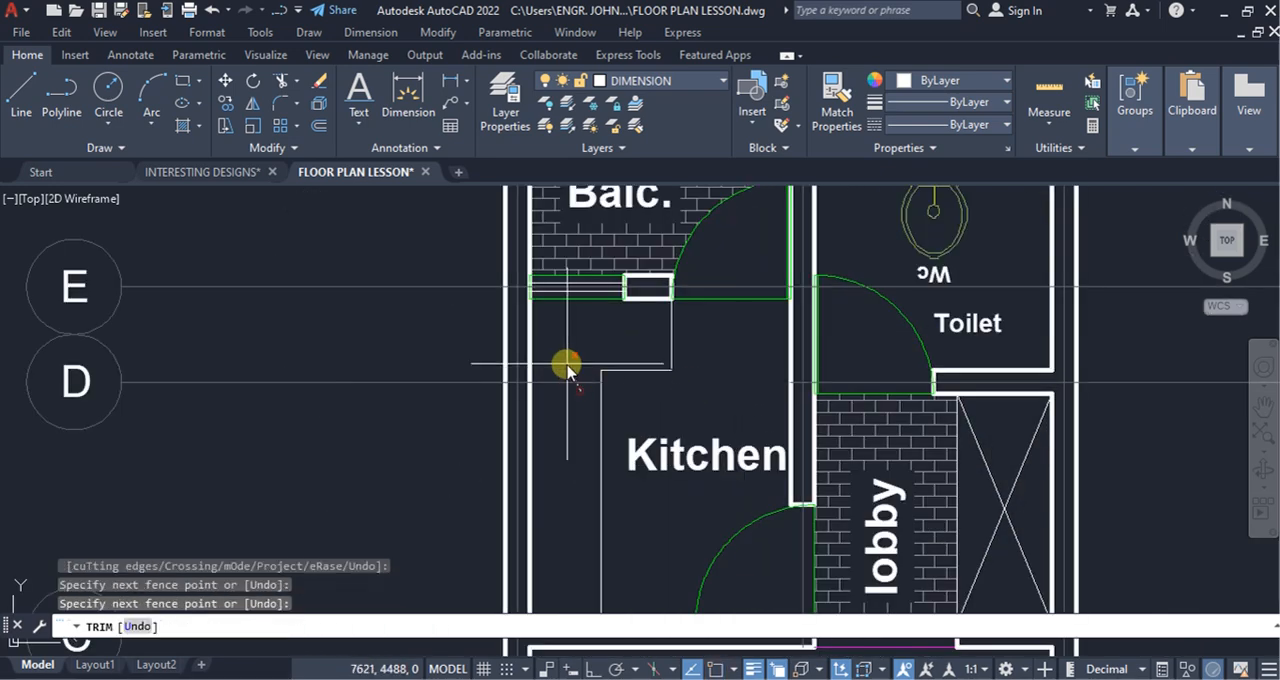
Step: Trim away grid line E where it crosses the toilet and the balcony door opening
scroll(634, 411, "down", 2)
left_click(699, 338)
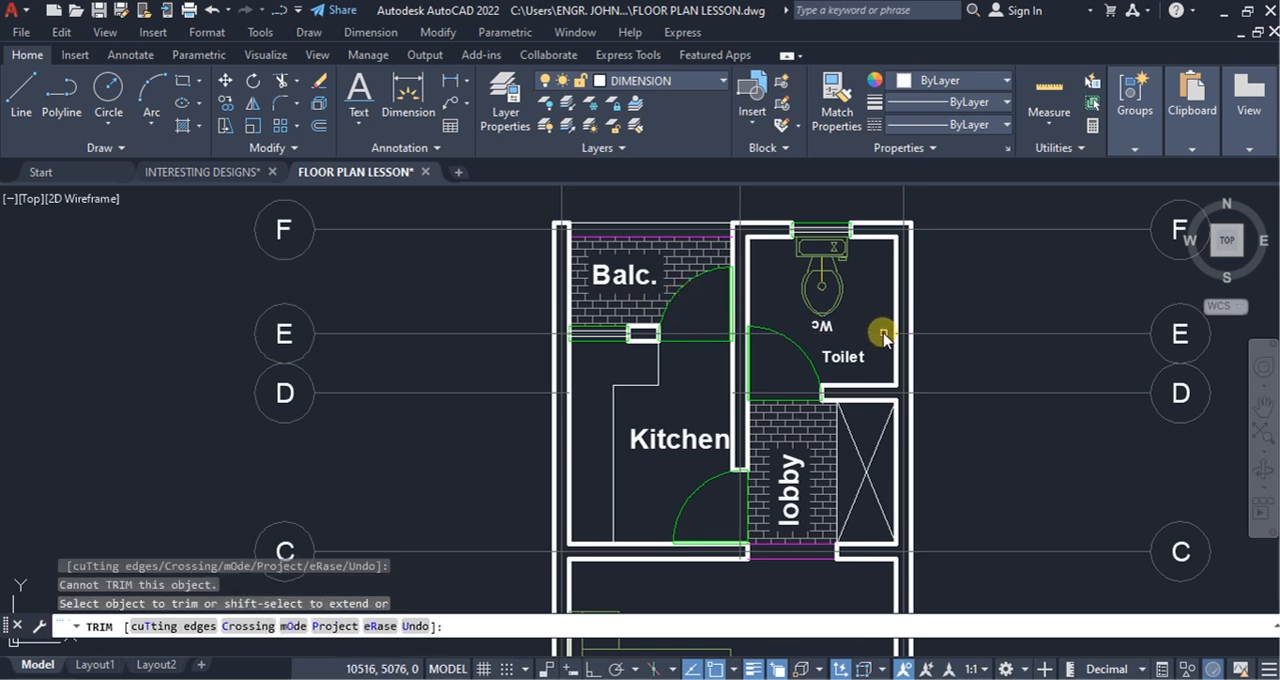
left_click(884, 337)
left_click(727, 340)
scroll(712, 300, "down", 5)
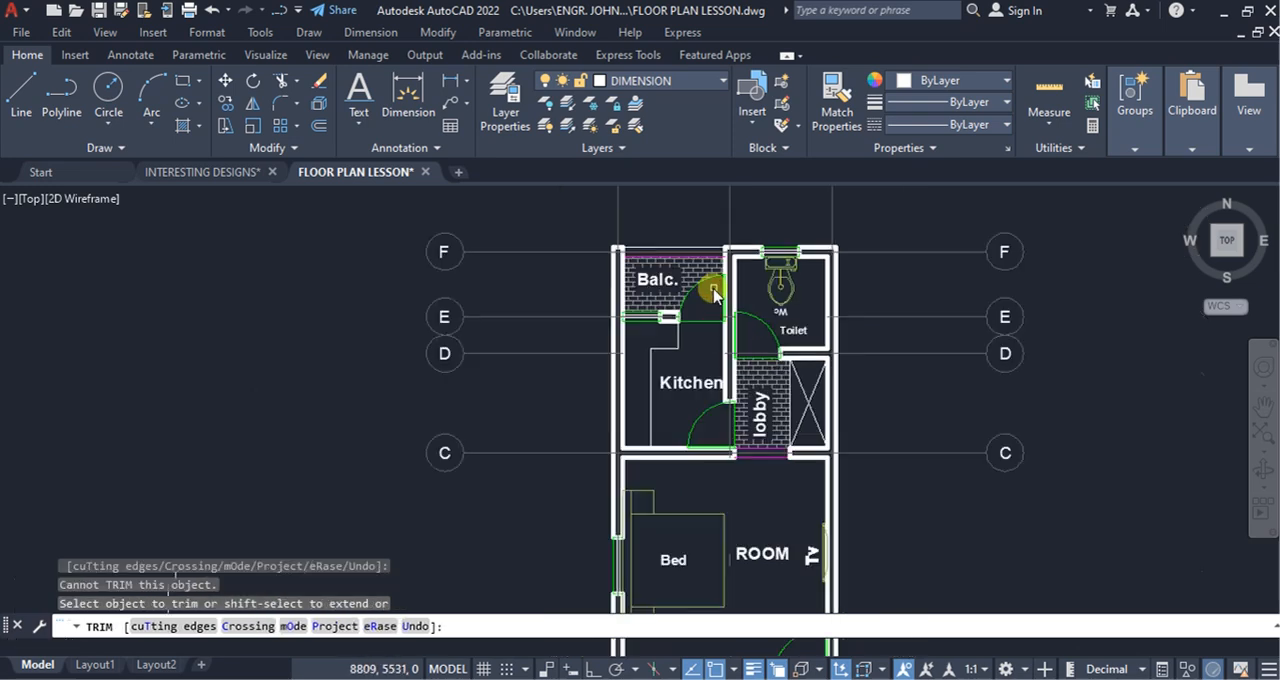
scroll(758, 418, "up", 5)
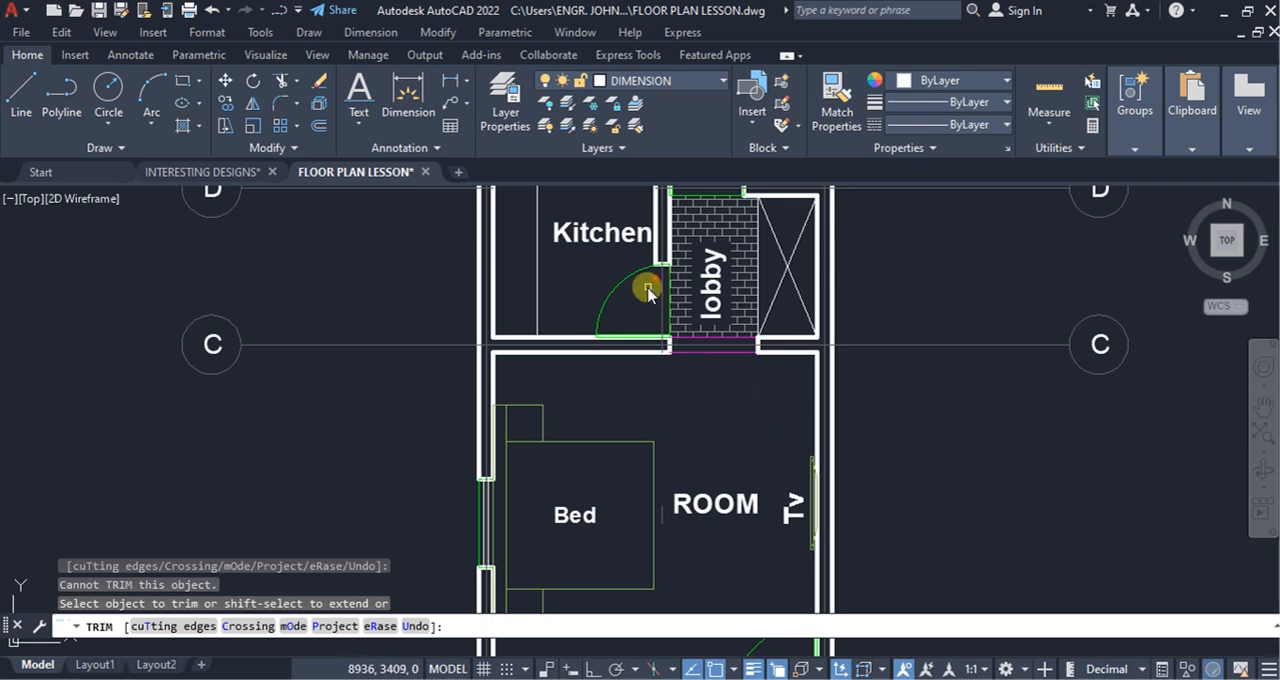
scroll(648, 290, "down", 2)
key("Escape")
scroll(657, 298, "down", 6)
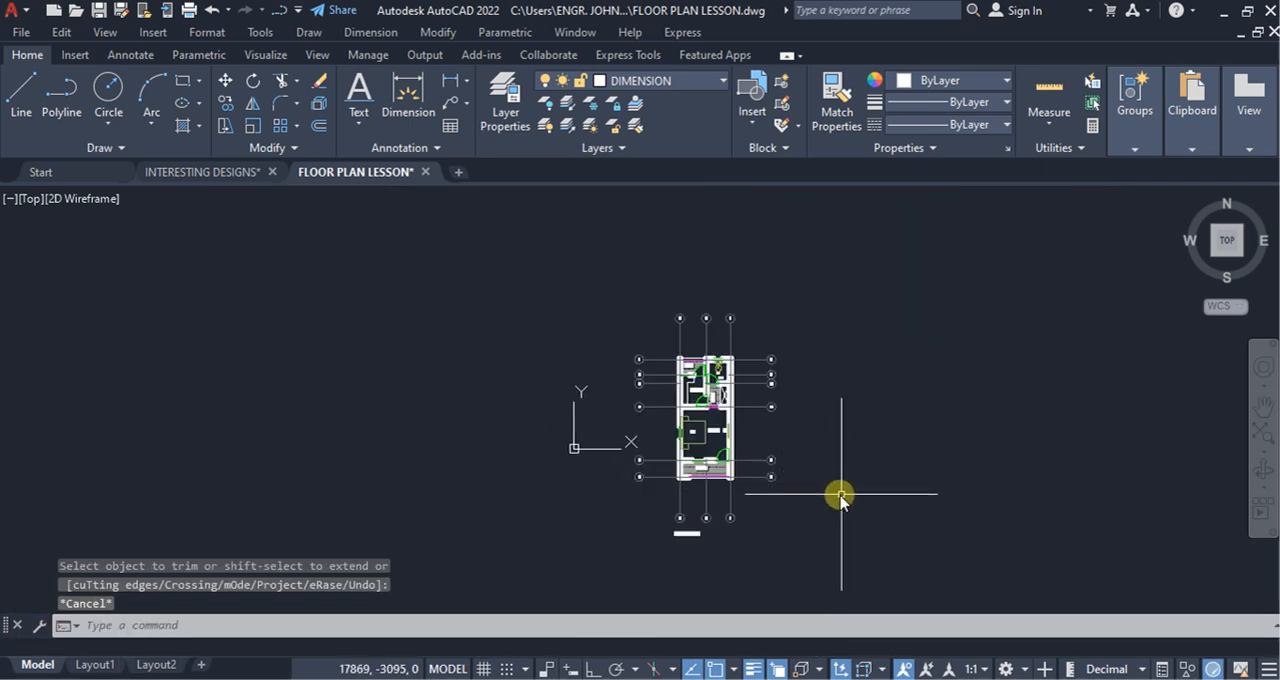
Step: Copy the whole floor plan with its grid lines, bubbles and title to the empty space right of the original
left_click(812, 545)
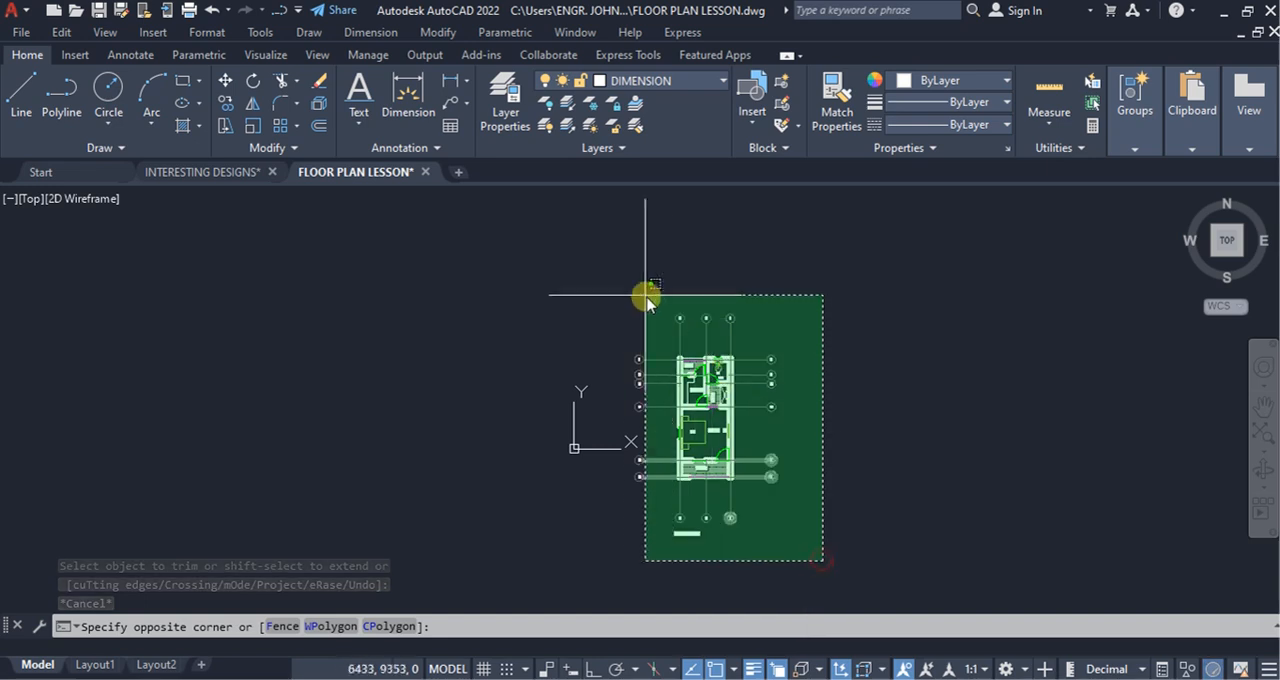
left_click(617, 277)
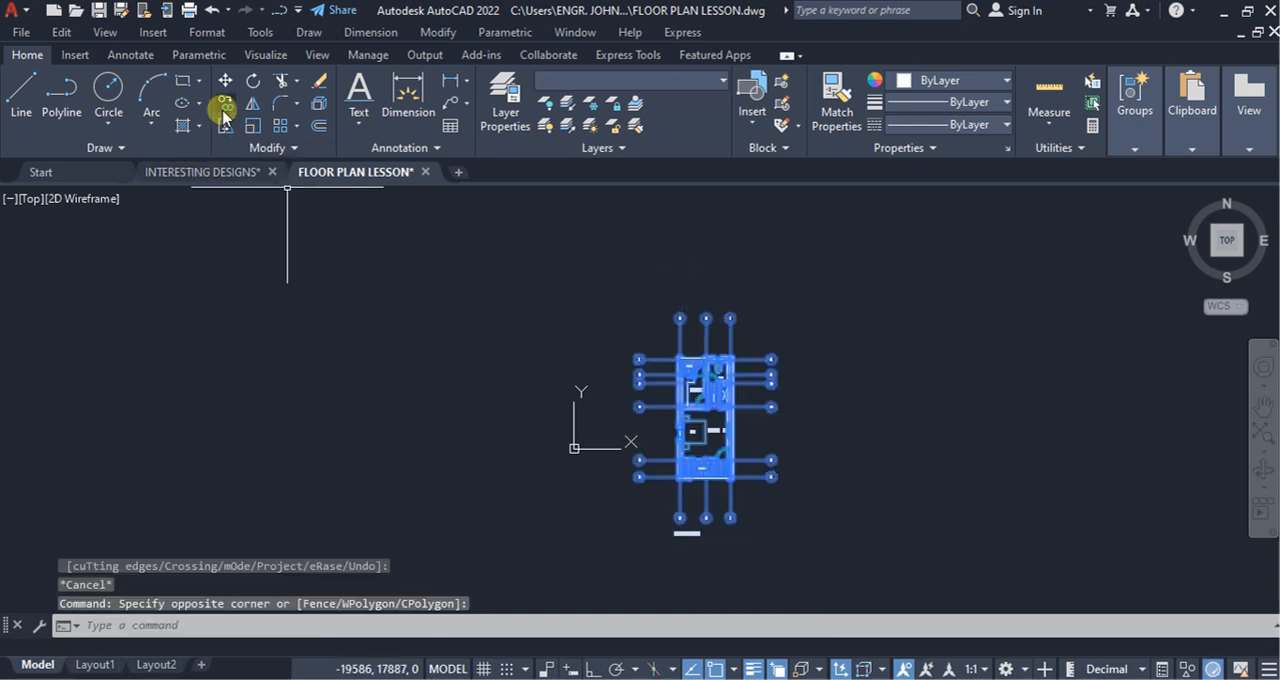
left_click(224, 110)
left_click(727, 472)
scroll(857, 432, "down", 4)
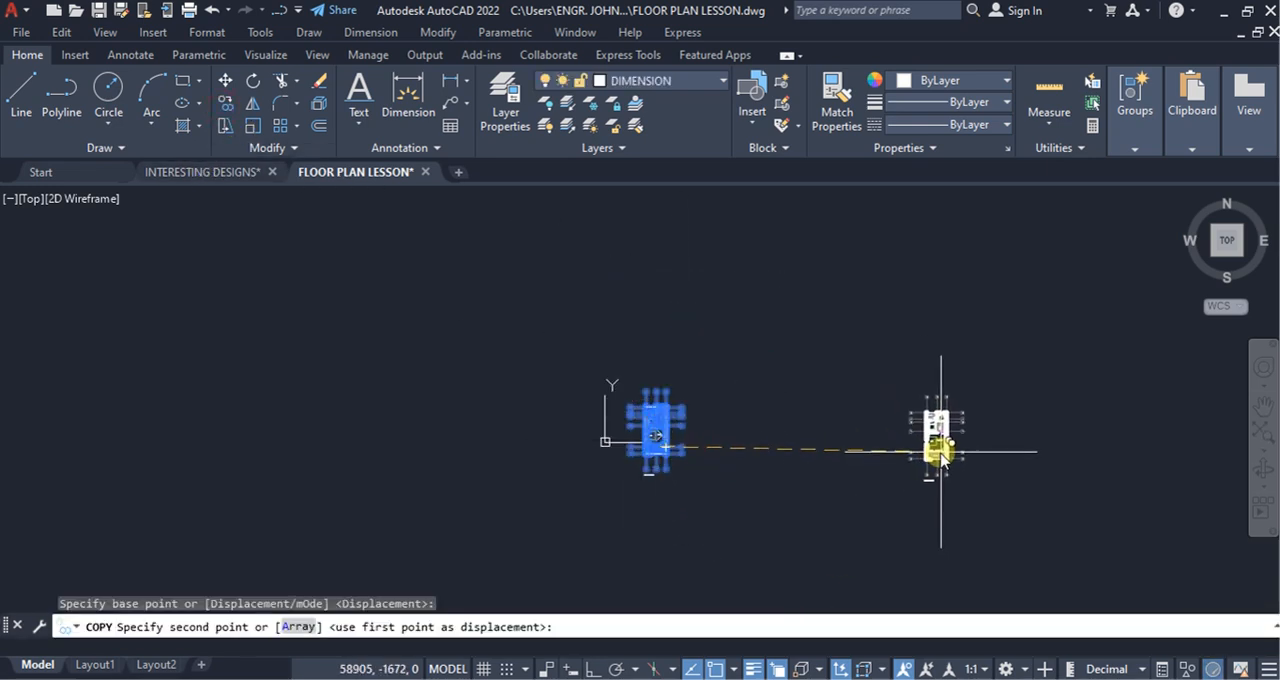
left_click(941, 456)
key("Return")
Step: Add a horizontal linear dimension across the ROOM's inner width, placed between the bed and the entrance wall
scroll(660, 452, "up", 5)
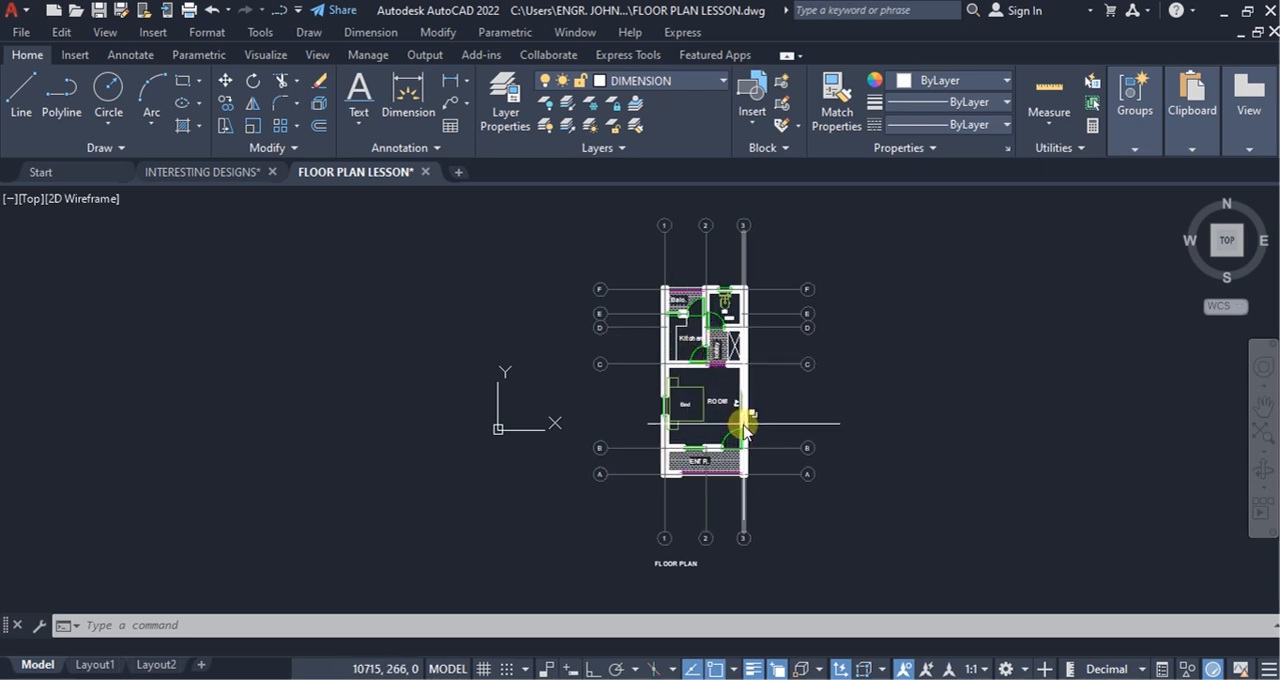
left_click(451, 80)
scroll(682, 422, "up", 8)
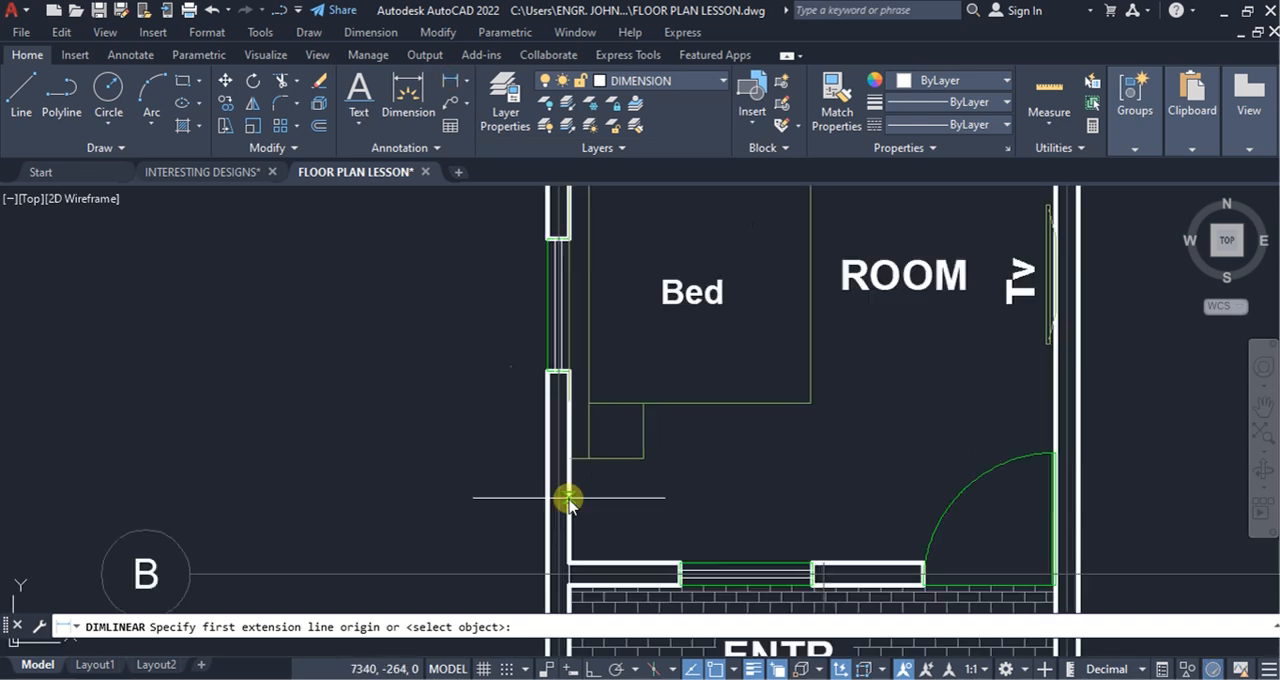
left_click(568, 499)
scroll(1058, 516, "up", 3)
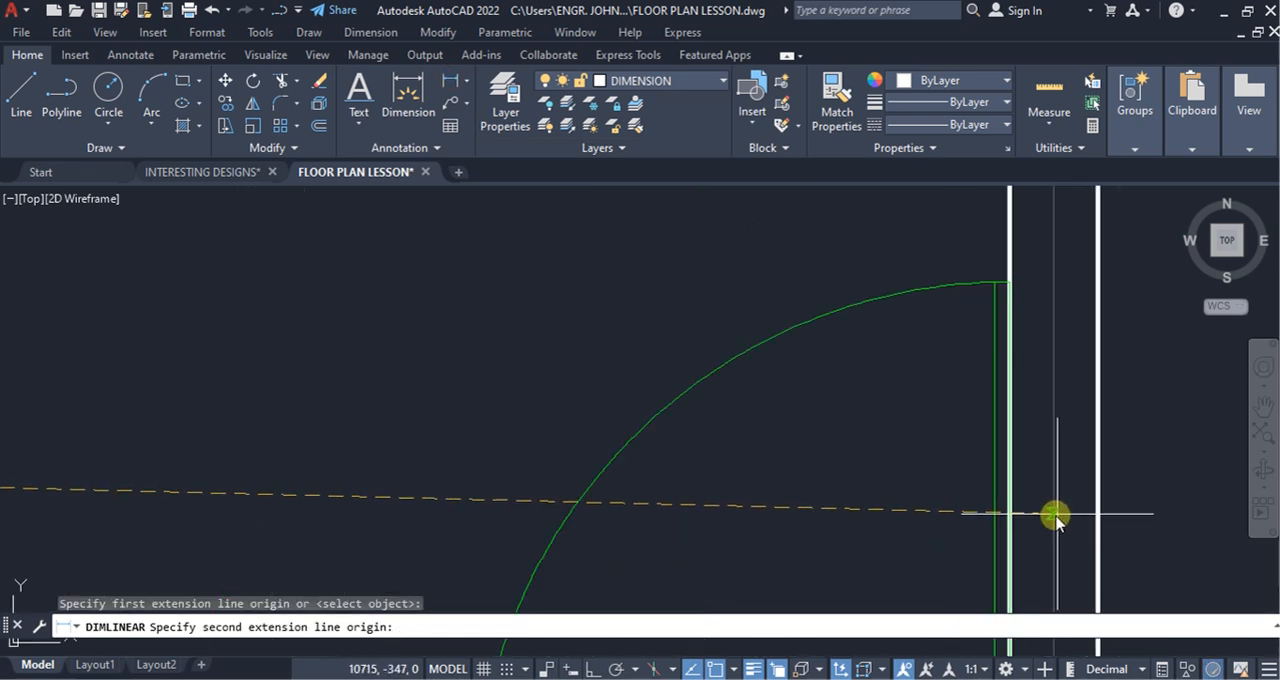
left_click(1008, 530)
left_click(808, 457)
scroll(760, 470, "down", 4)
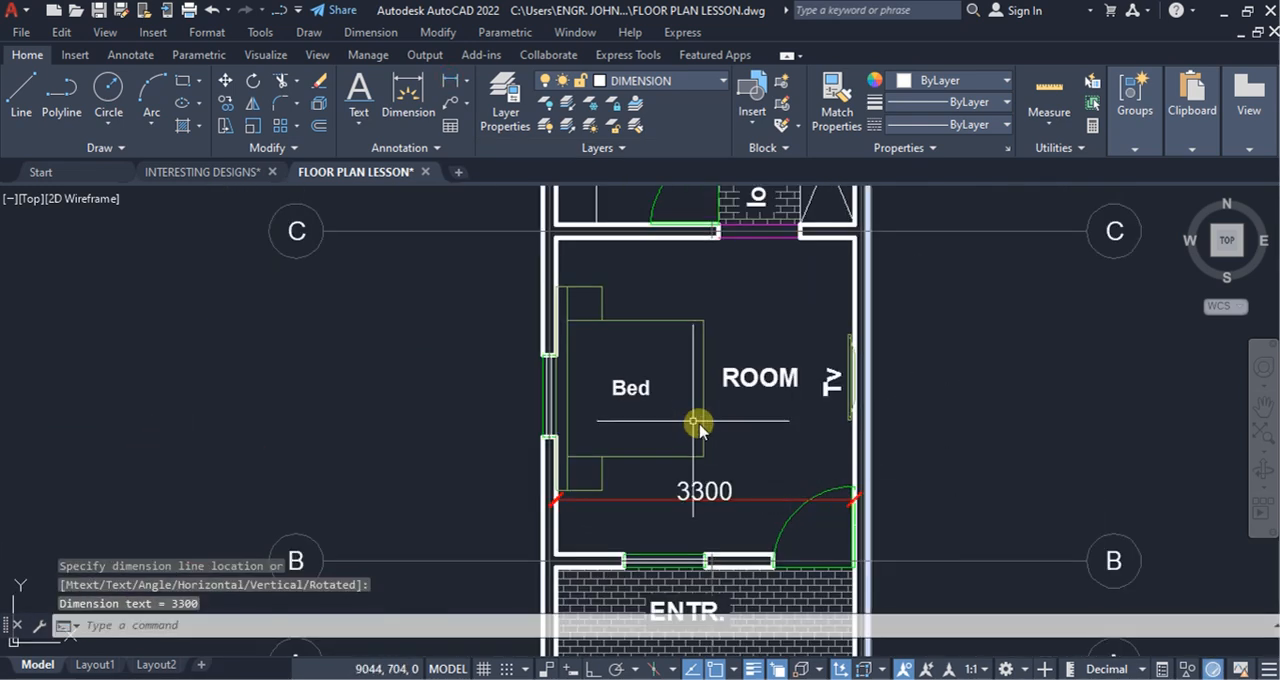
Step: Add a horizontal linear dimension across the kitchen's inner width, placed just above the Kitchen label
key("Return")
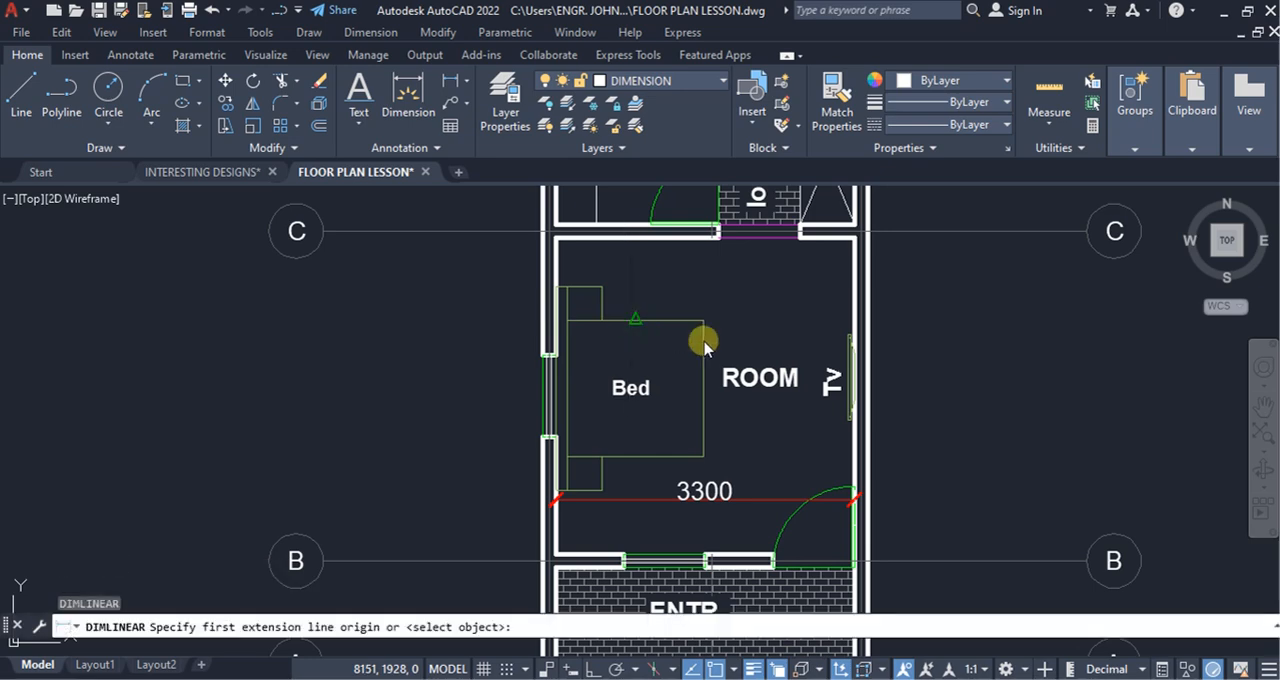
scroll(618, 278, "up", 2)
left_click(591, 326)
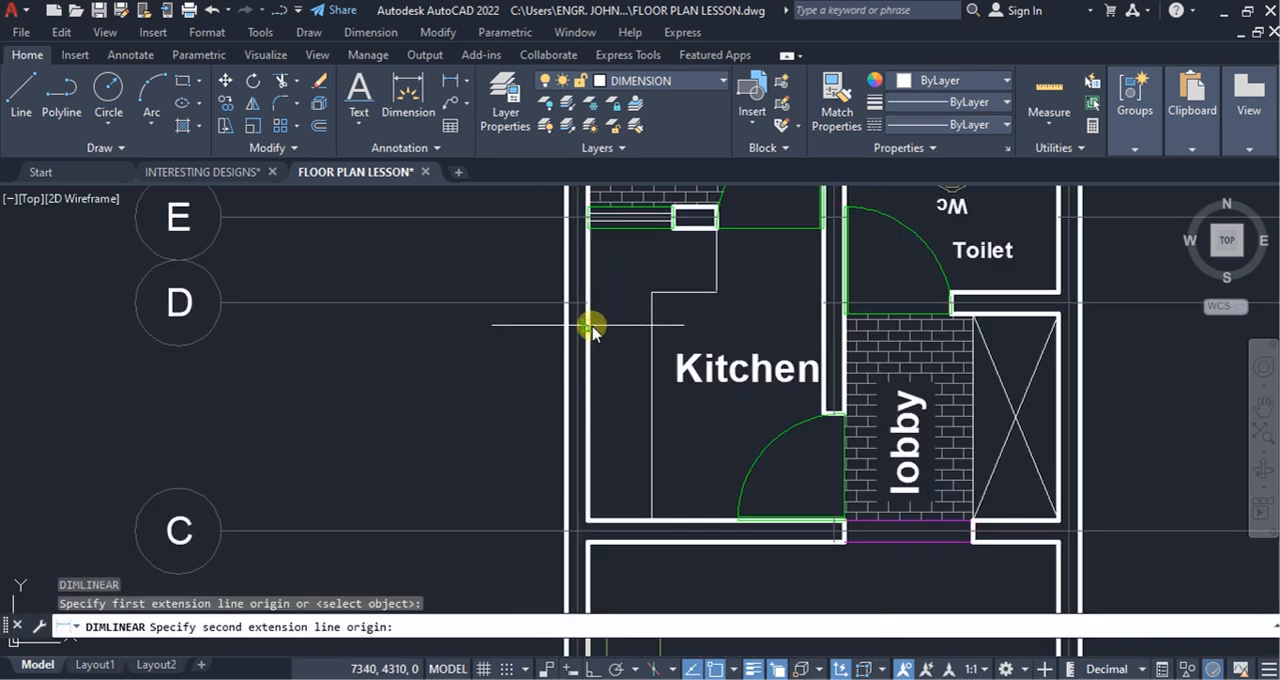
left_click(822, 330)
left_click(791, 326)
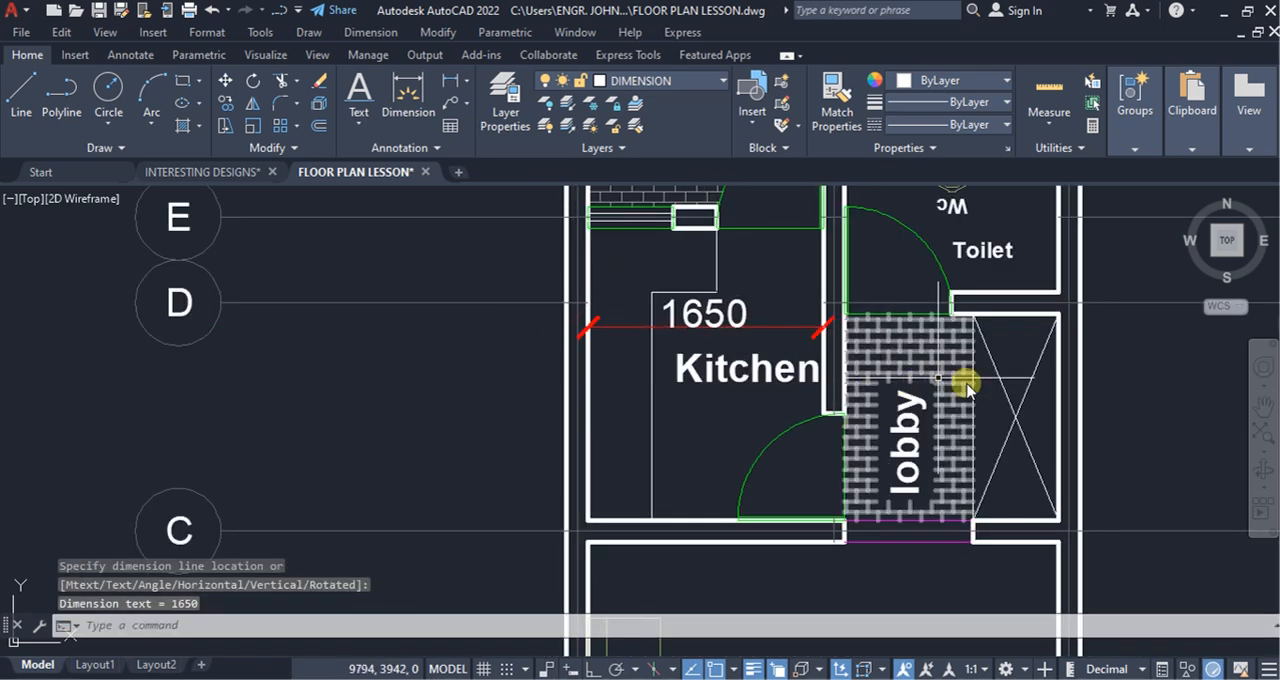
Step: Add a horizontal linear dimension across the lobby and the crossed closet beside it, aligned with the kitchen's width dimension
key("Return")
scroll(853, 402, "up", 3)
scroll(829, 374, "down", 3)
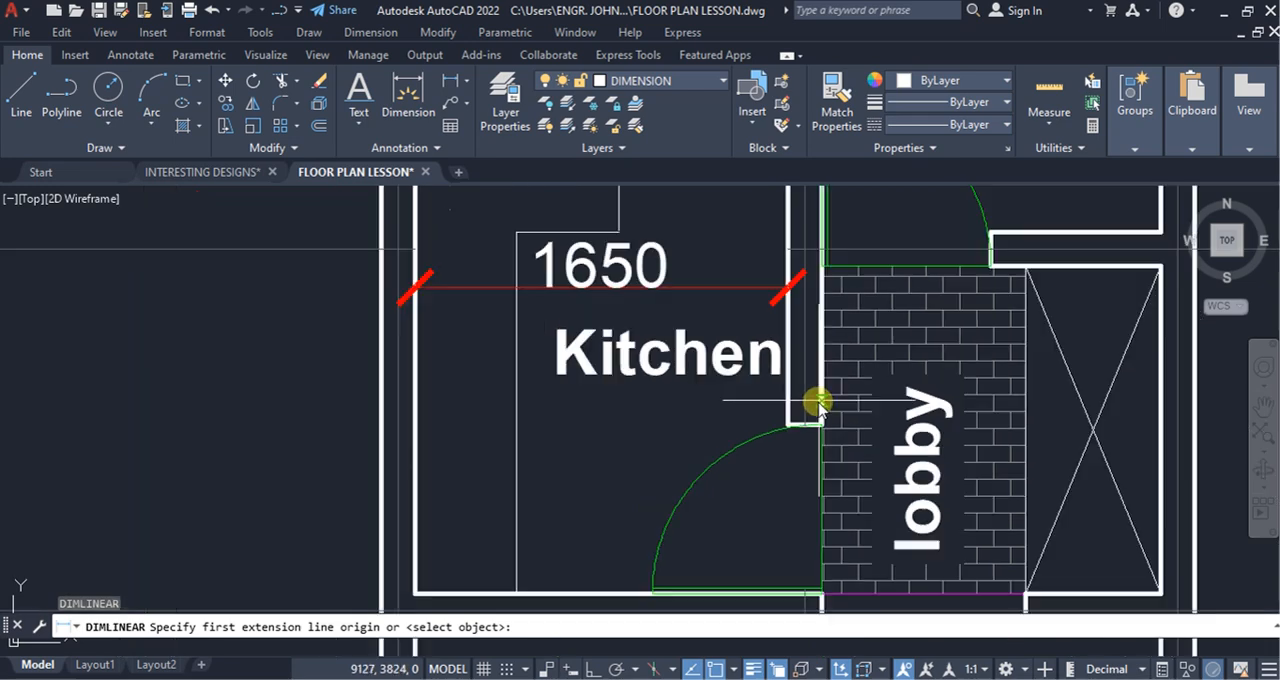
scroll(823, 406, "up", 3)
scroll(860, 389, "down", 4)
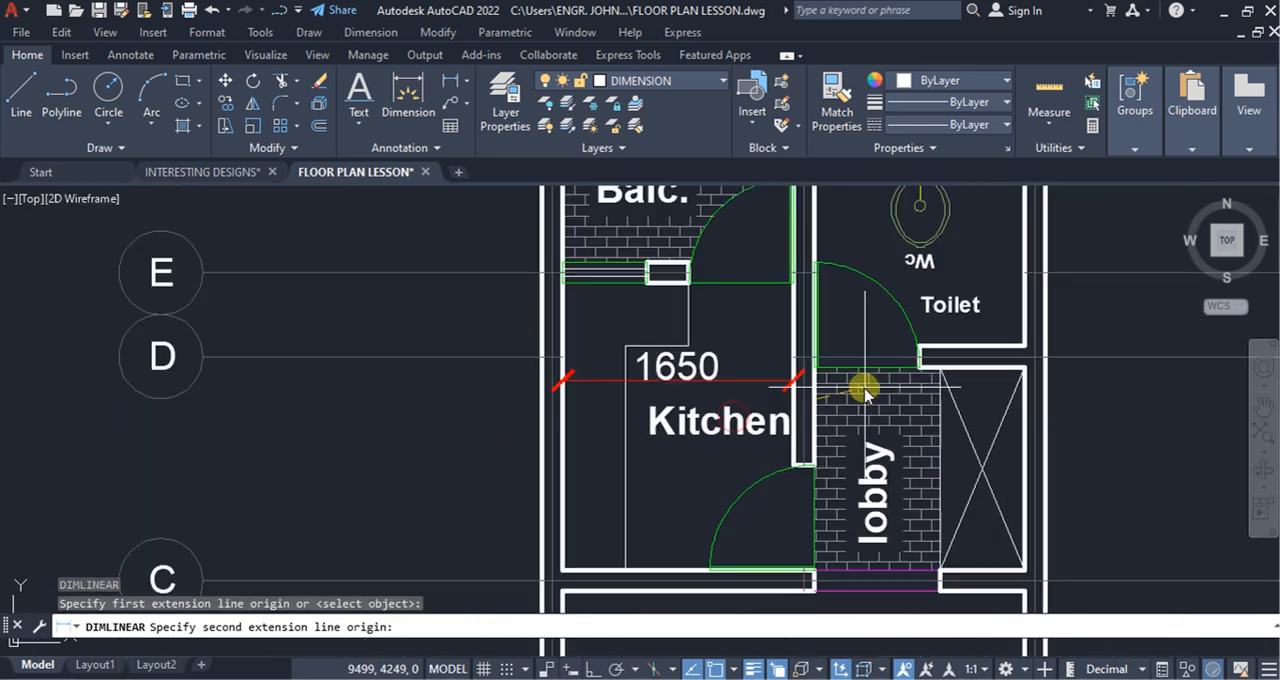
scroll(935, 400, "up", 4)
left_click(1146, 394)
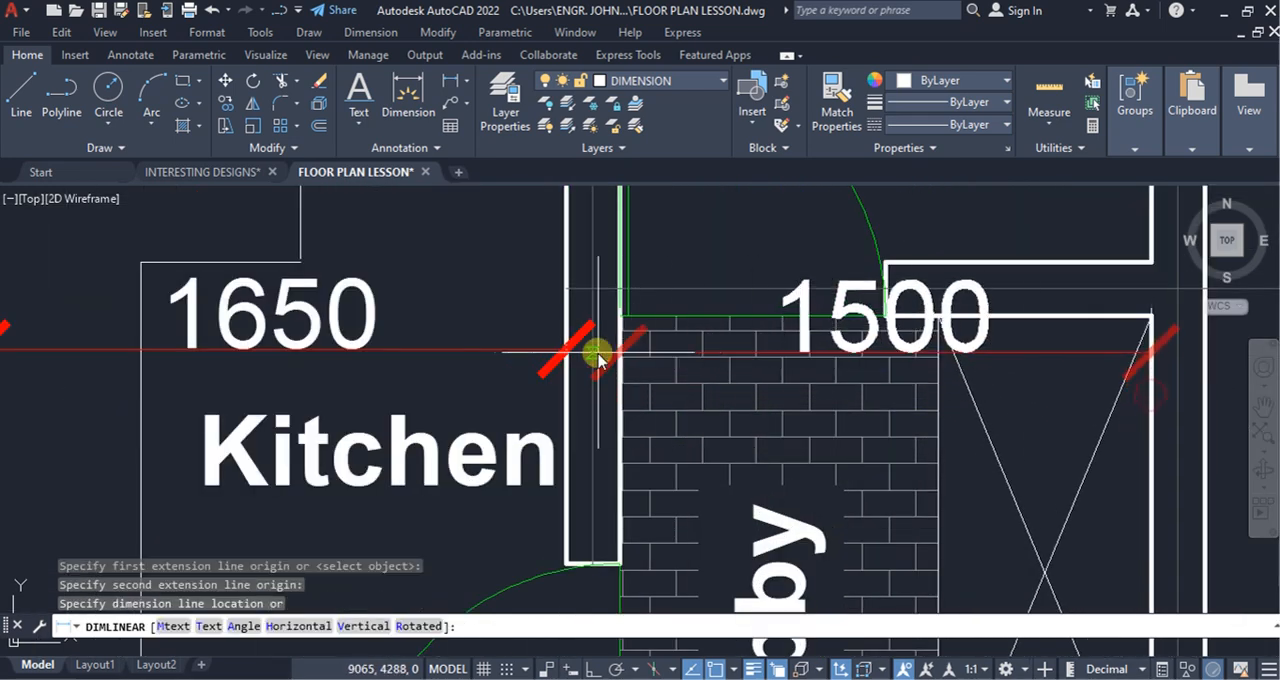
left_click(551, 351)
scroll(560, 360, "down", 4)
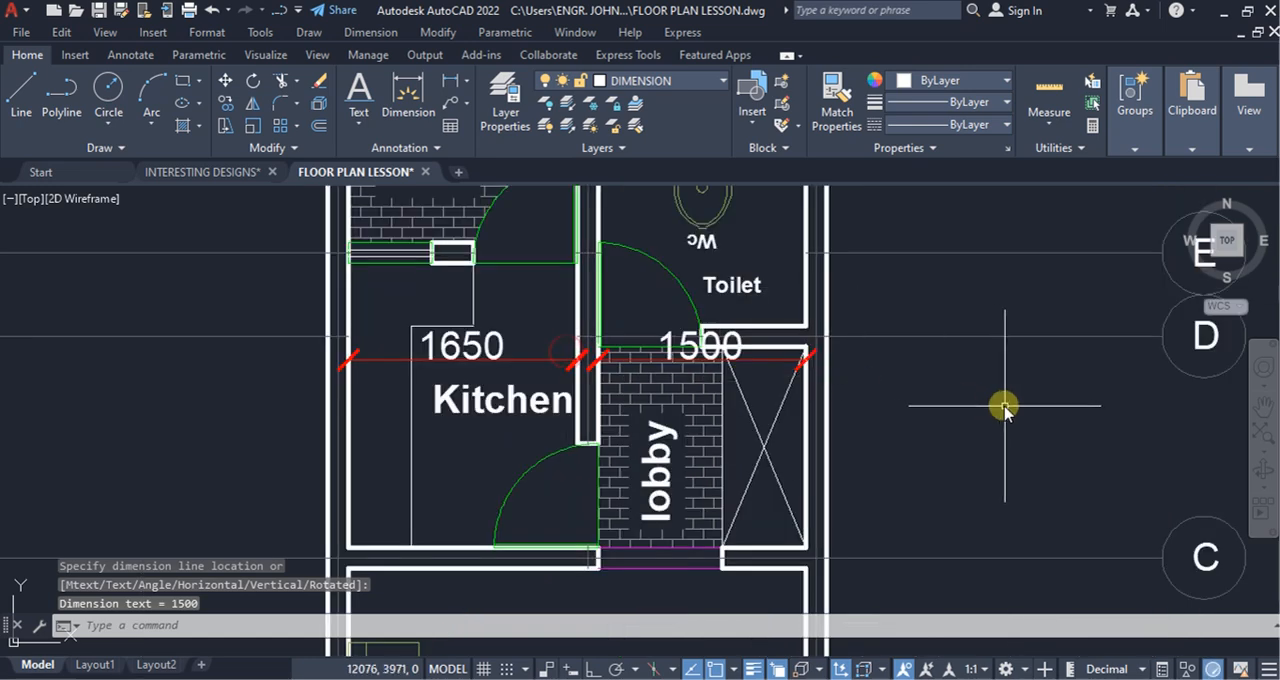
Step: Move the kitchen and lobby width dimensions together straight down by about 246 units, with Ortho on
scroll(710, 360, "up", 3)
left_click(780, 371)
left_click(737, 331)
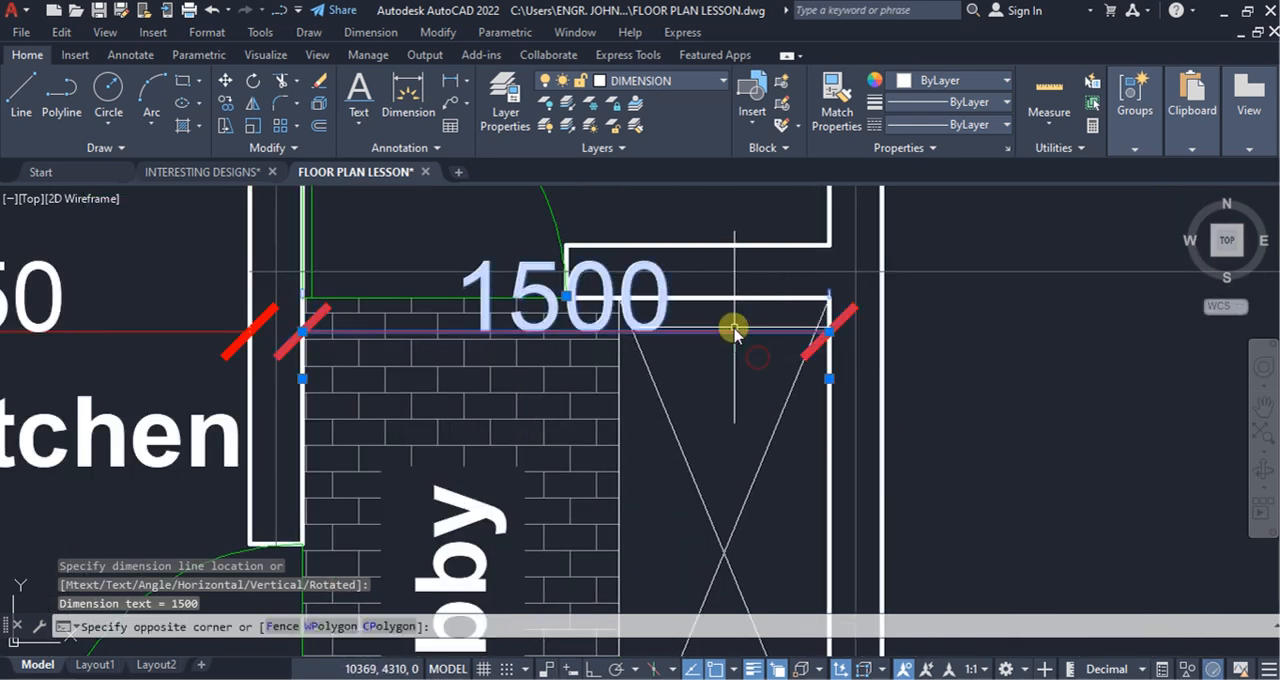
scroll(622, 352, "down", 3)
left_click(486, 334)
left_click(372, 218)
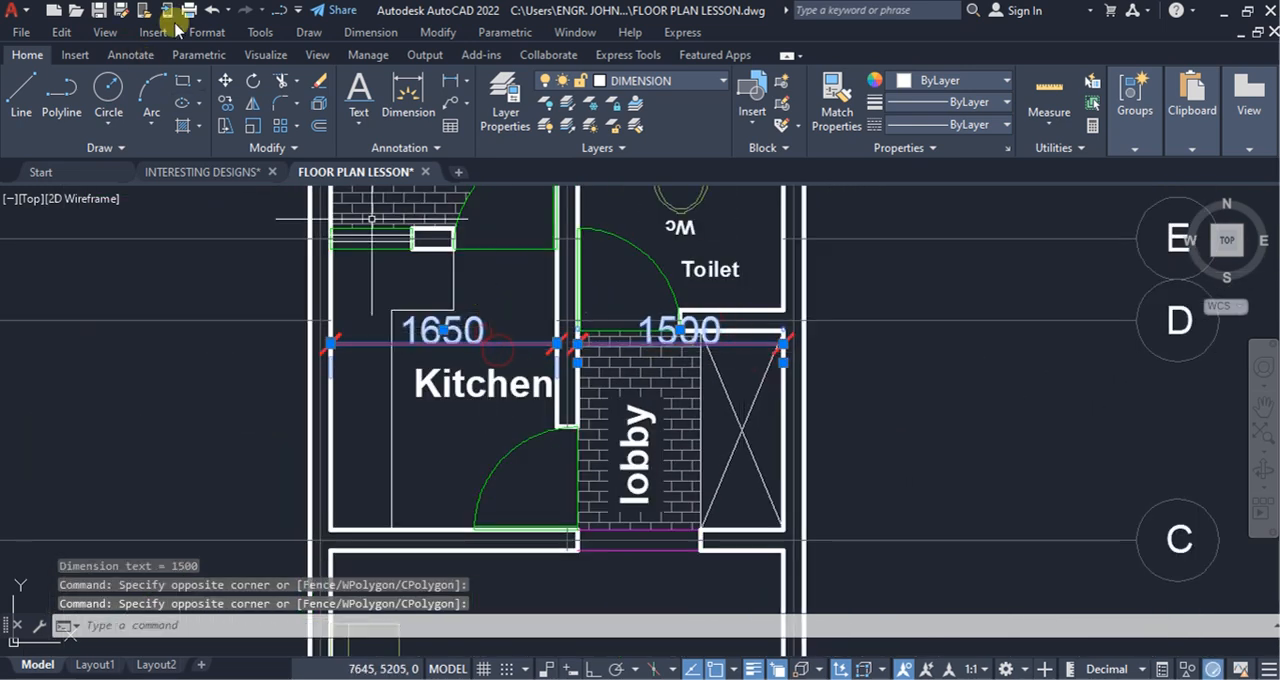
left_click(226, 81)
left_click(1057, 406)
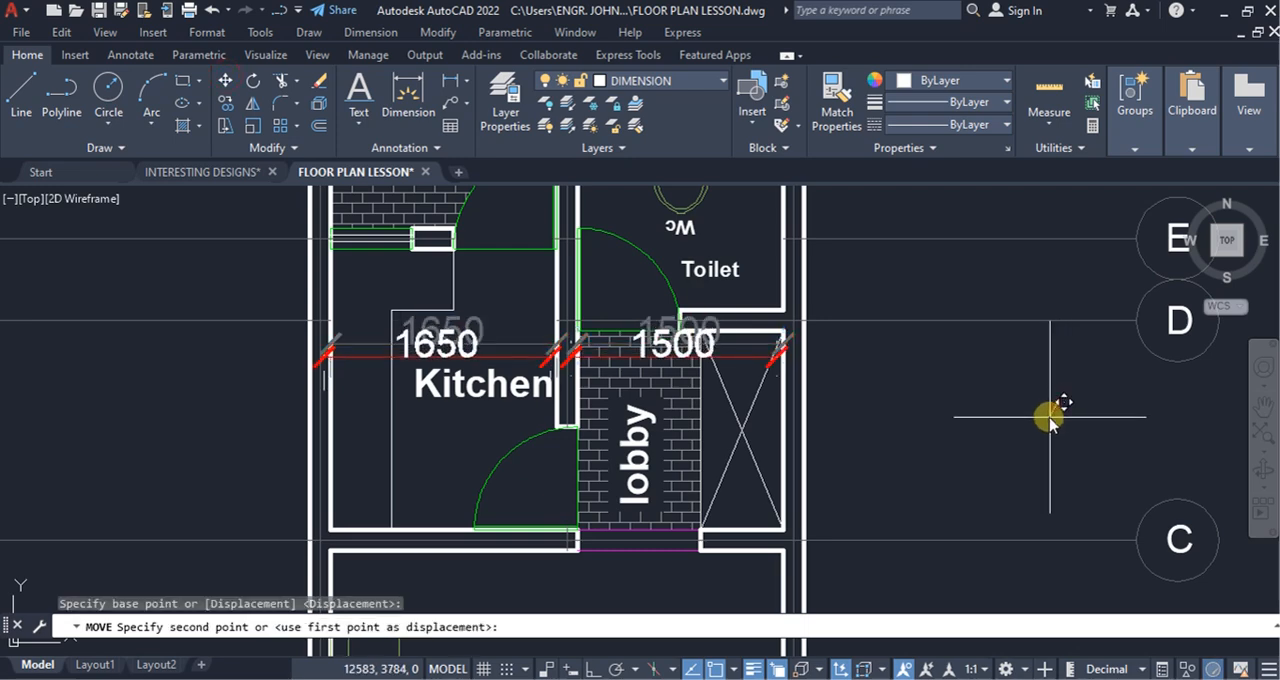
left_click(593, 669)
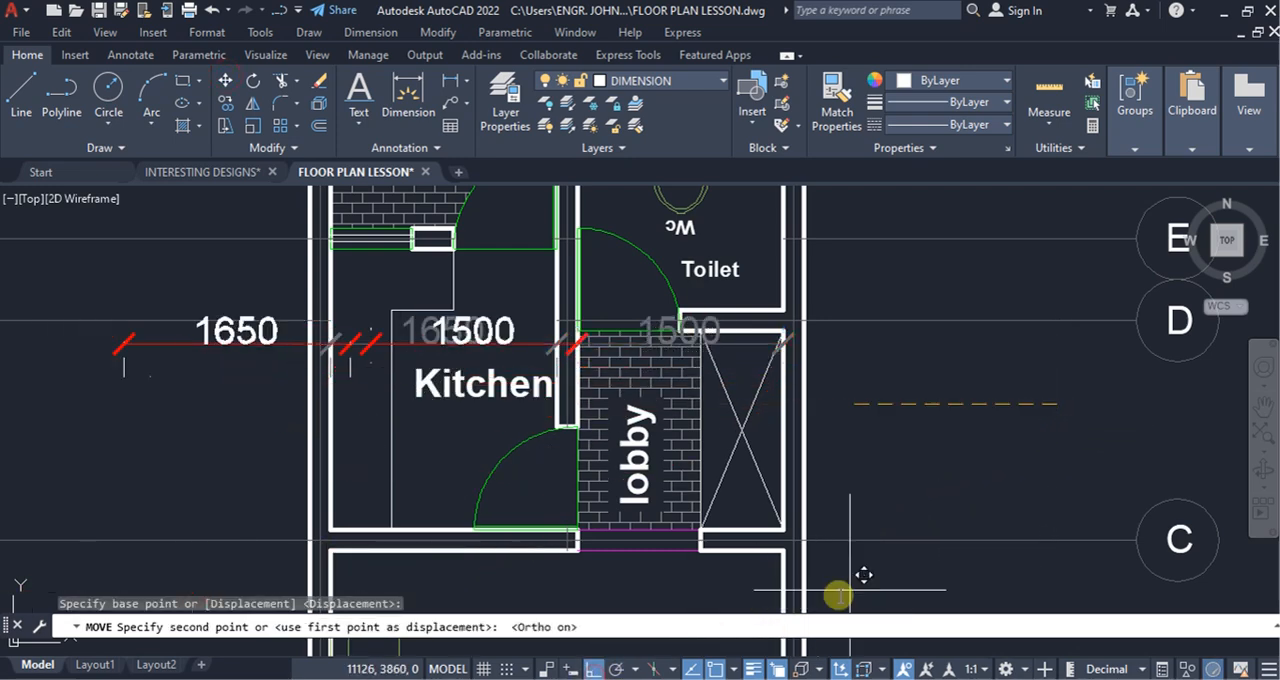
left_click(1058, 439)
Step: Move the Kitchen label down clear of the kitchen's width dimension, with Ortho off for free placement
left_click(496, 396)
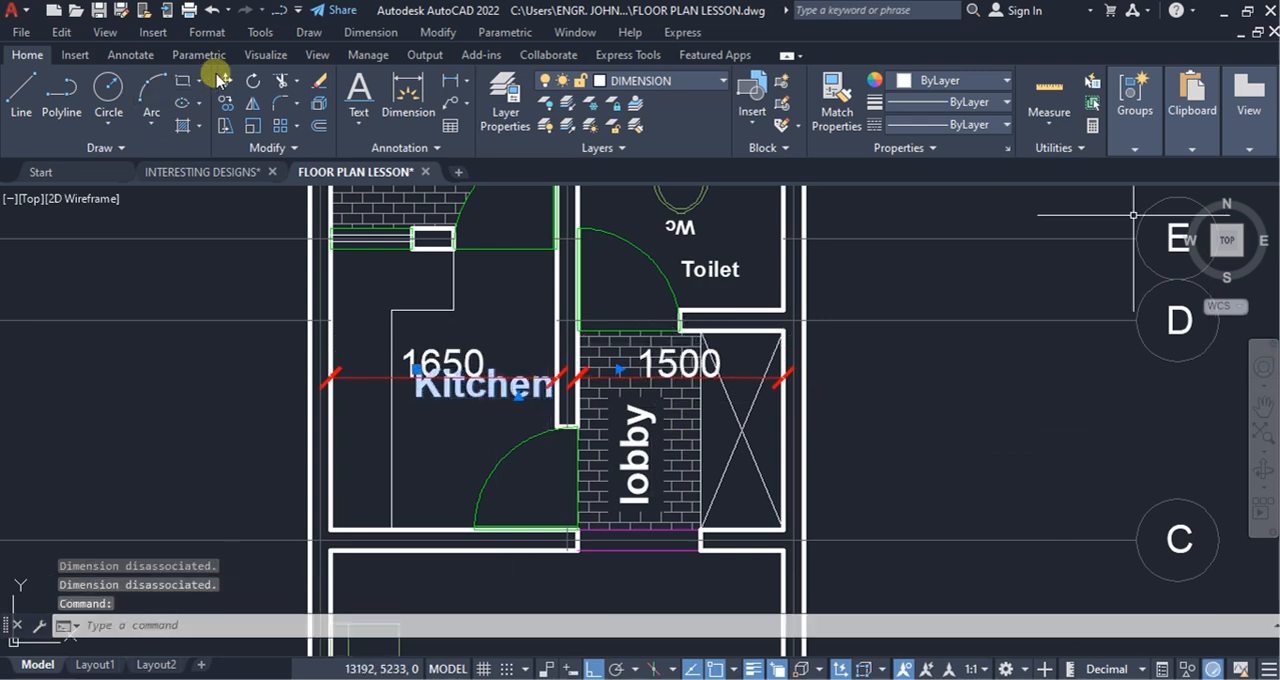
left_click(224, 84)
left_click(951, 390)
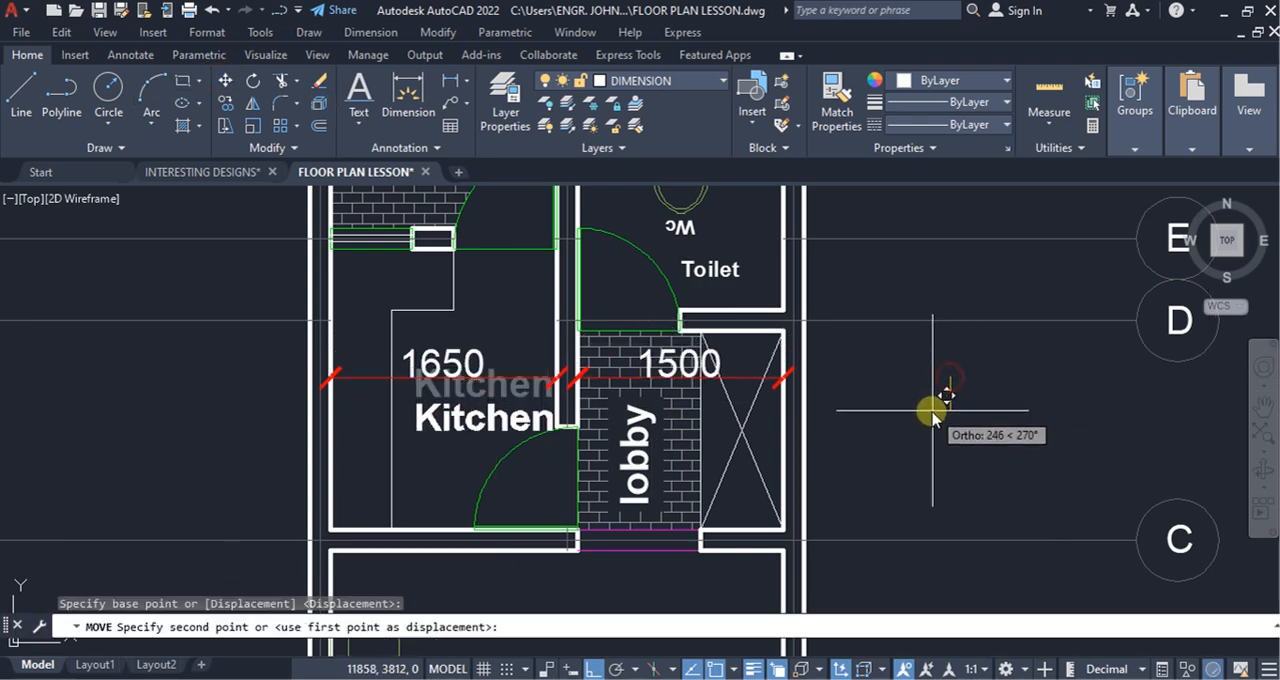
key("F8")
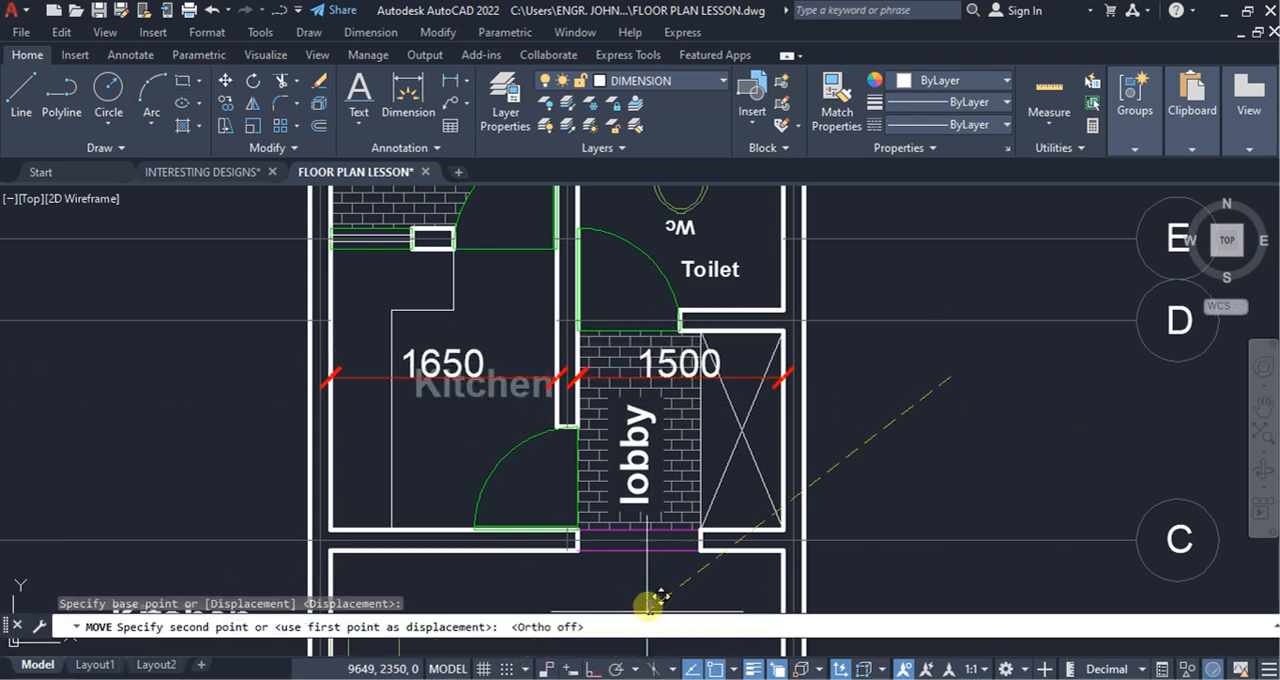
left_click(933, 413)
Step: Add a horizontal linear dimension across the toilet's inner width, placed below the WC near the door
scroll(800, 630, "down", 2)
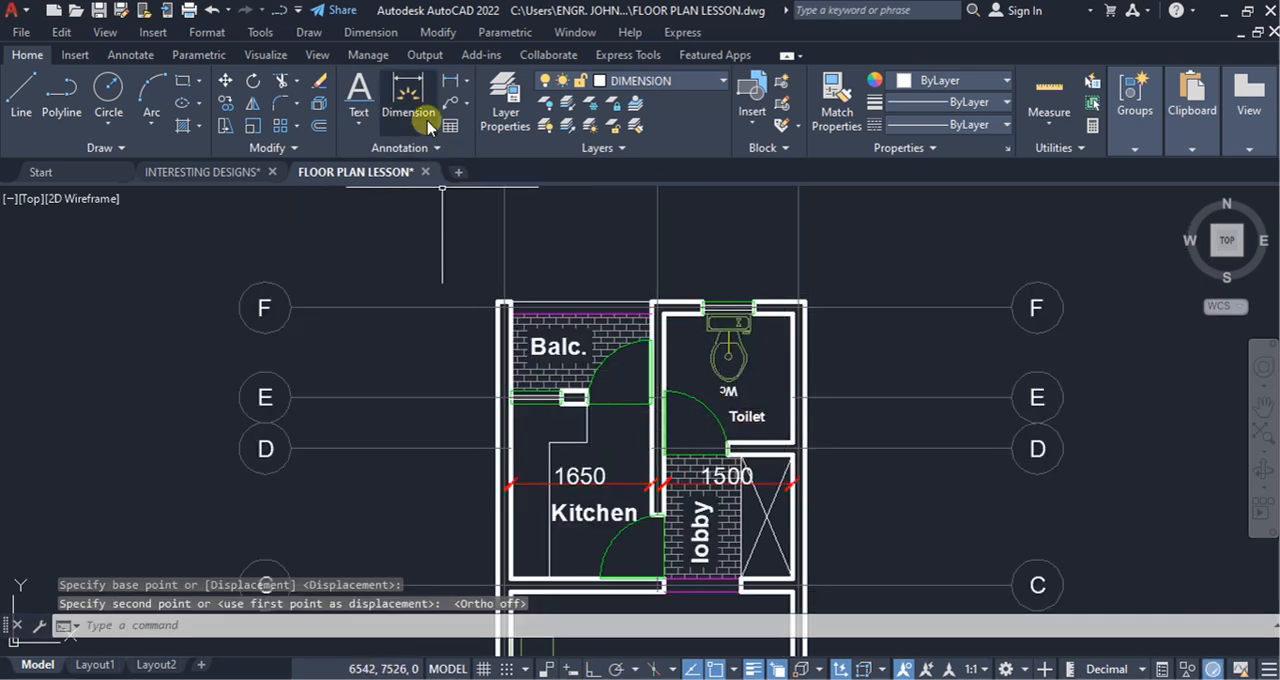
left_click(447, 80)
scroll(680, 368, "up", 2)
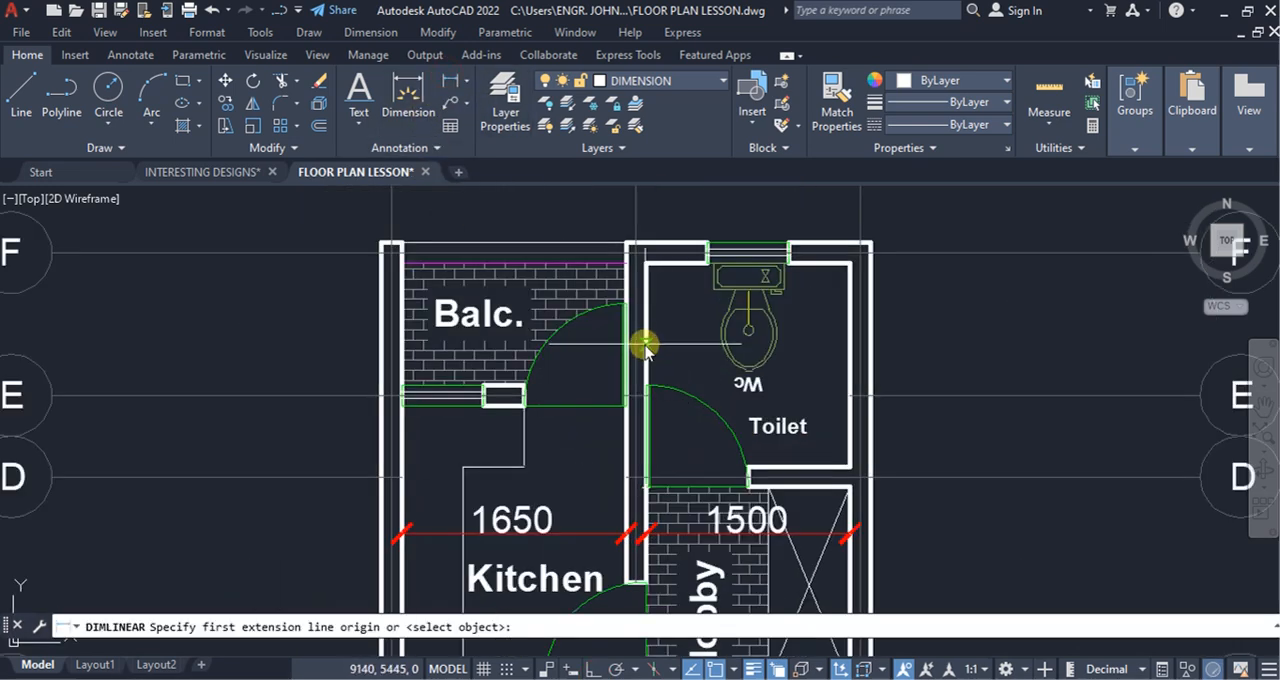
left_click(650, 343)
left_click(848, 339)
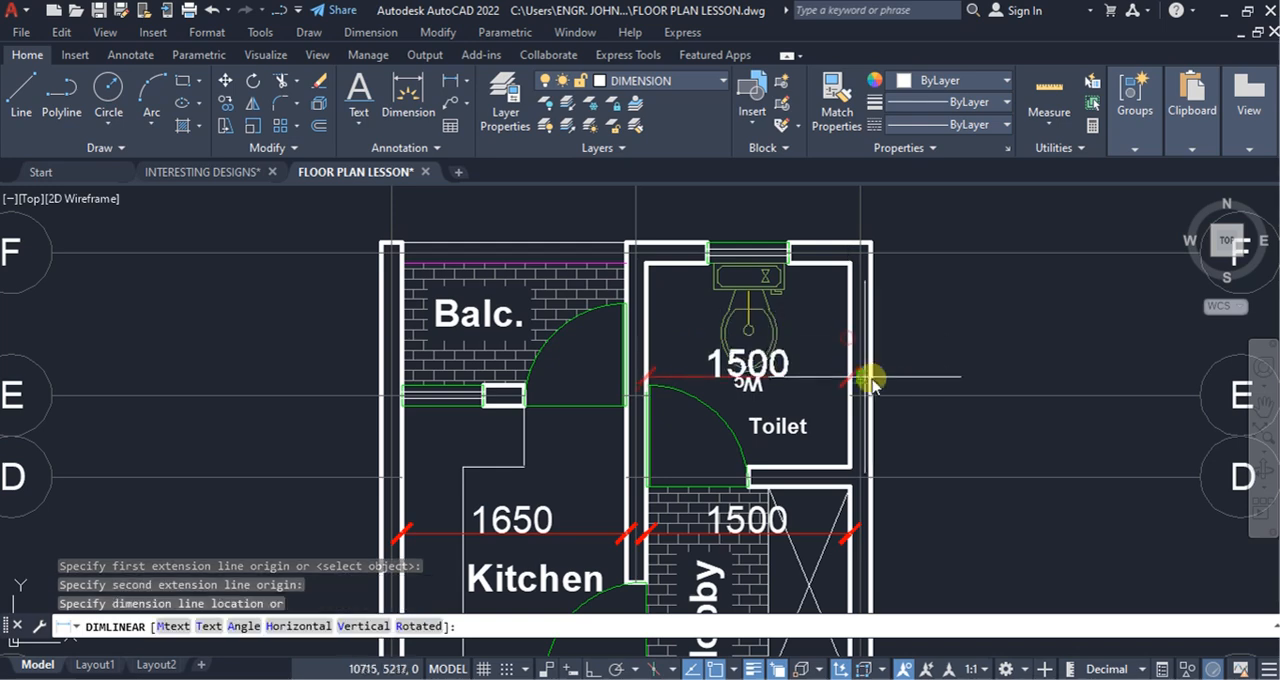
left_click(982, 438)
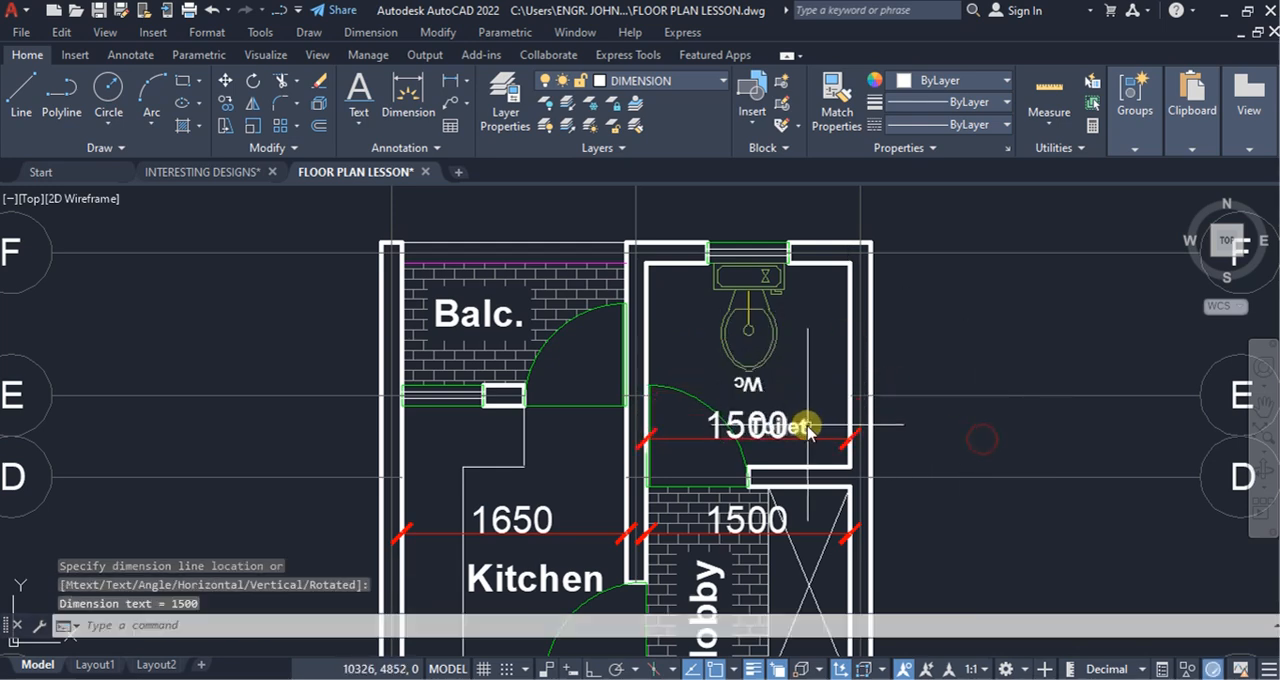
Step: Move the Toilet label up beside the Wc label, clear of the toilet's width dimension
left_click(227, 84)
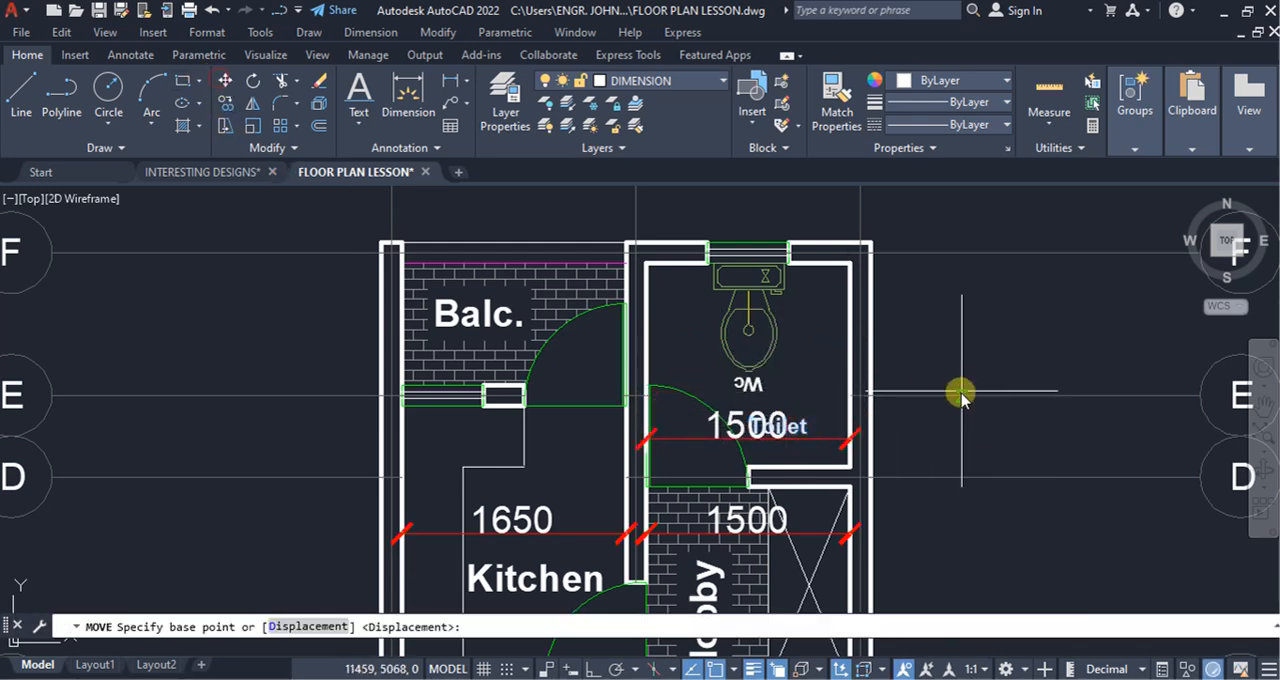
left_click(974, 356)
left_click(999, 321)
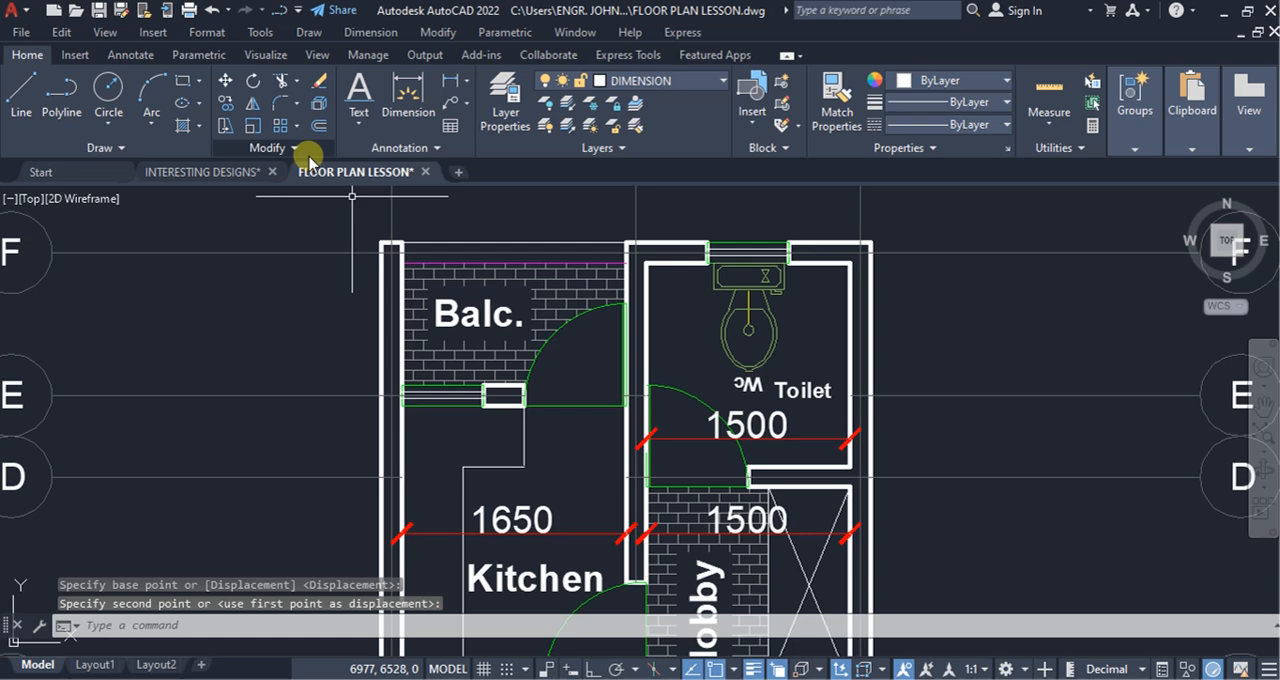
Step: Add linear dimensions for the balcony's inner width above the Balc. label and for its depth beside the label
left_click(451, 80)
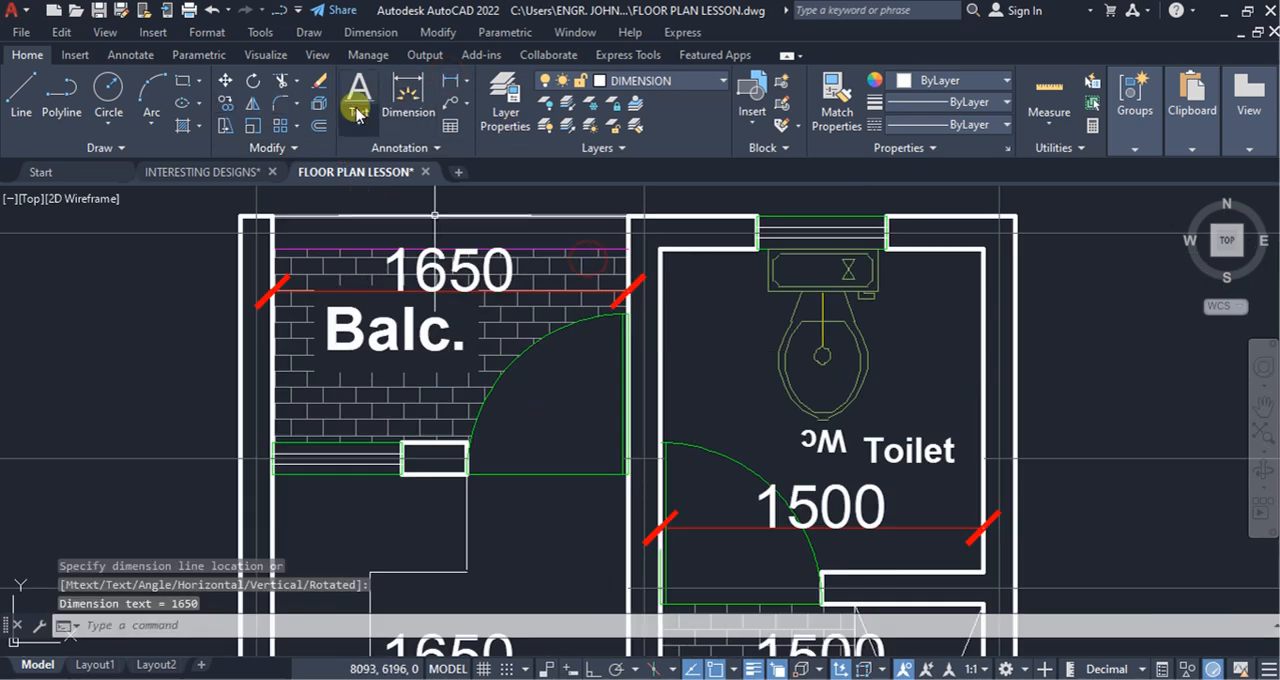
left_click(451, 80)
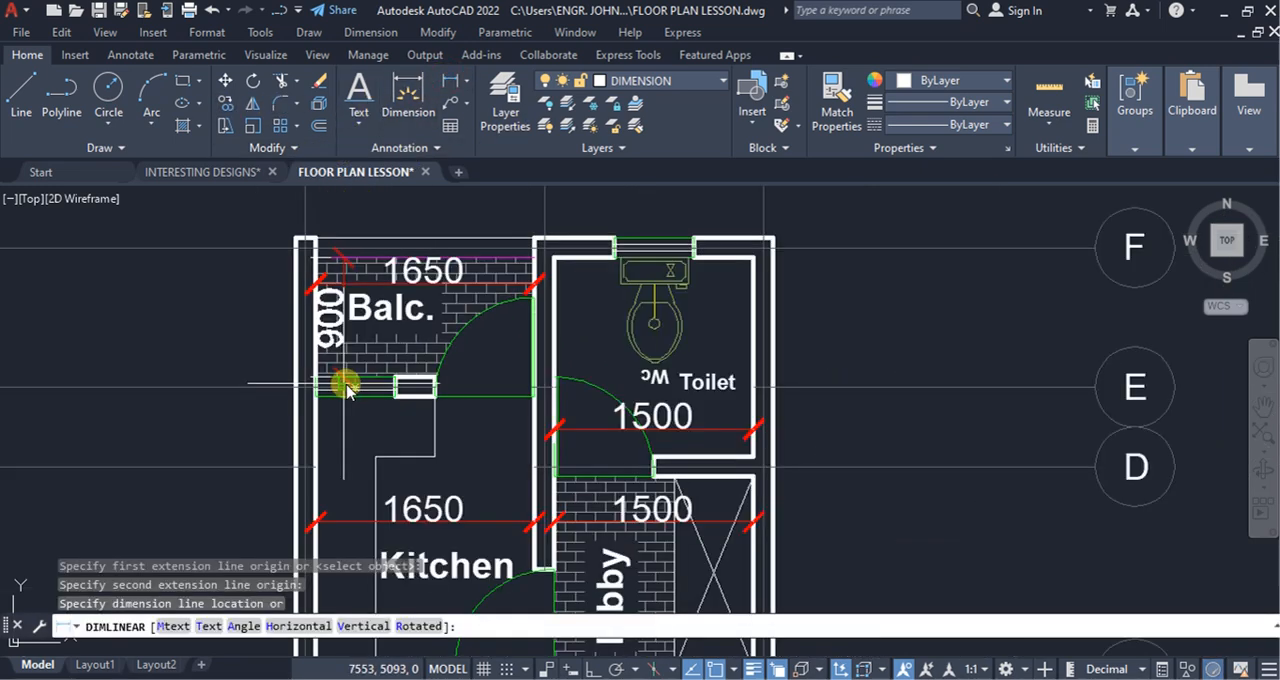
left_click(343, 388)
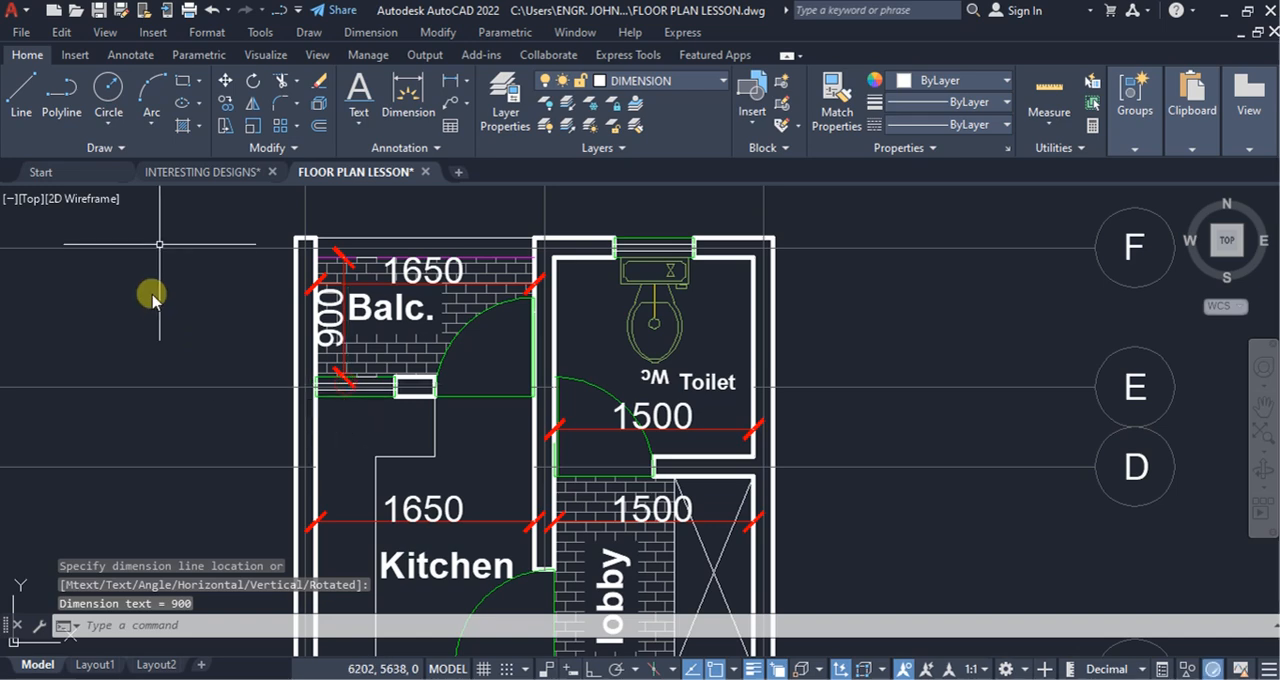
Step: Start a new dimension style based on P DIM that applies to all dimensions, and continue to its settings
scroll(558, 292, "down", 4)
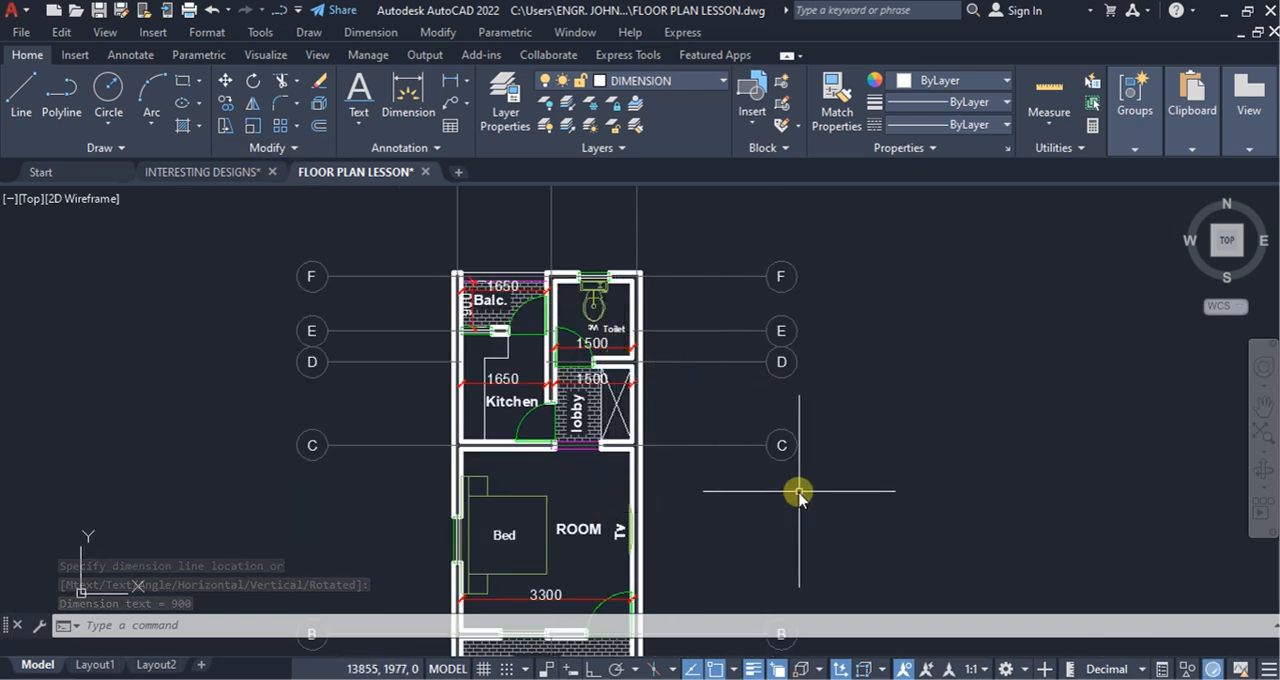
left_click(436, 148)
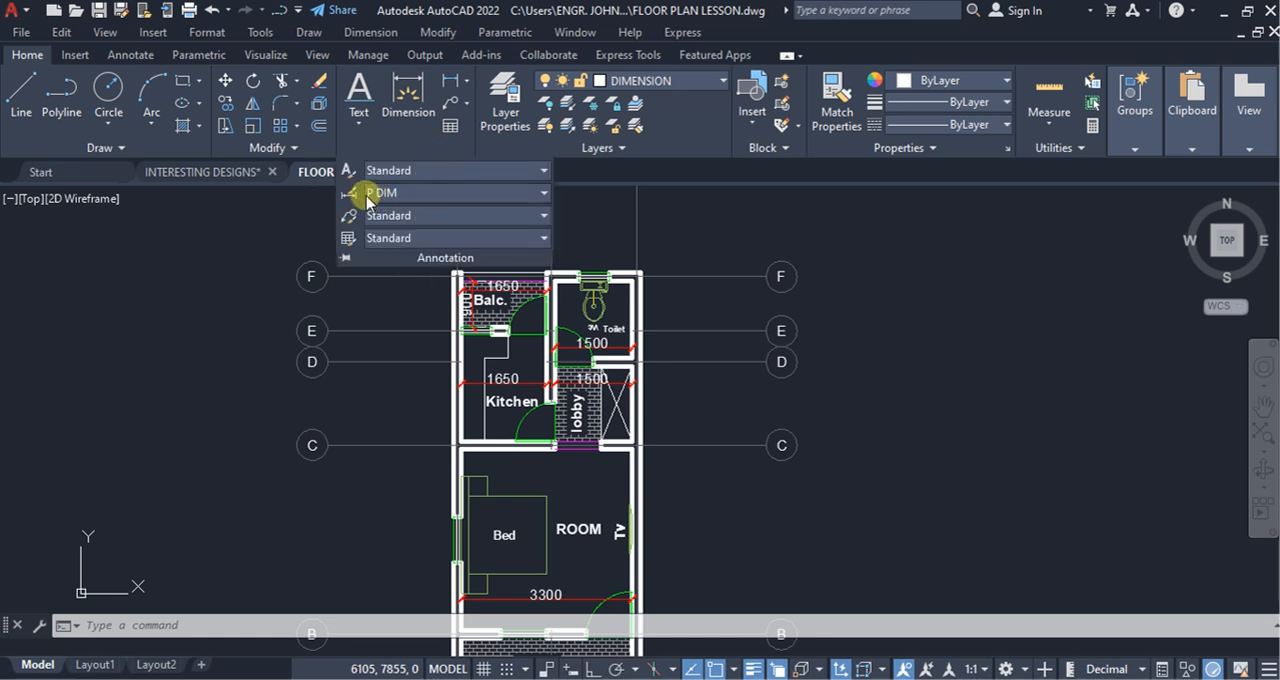
left_click(544, 194)
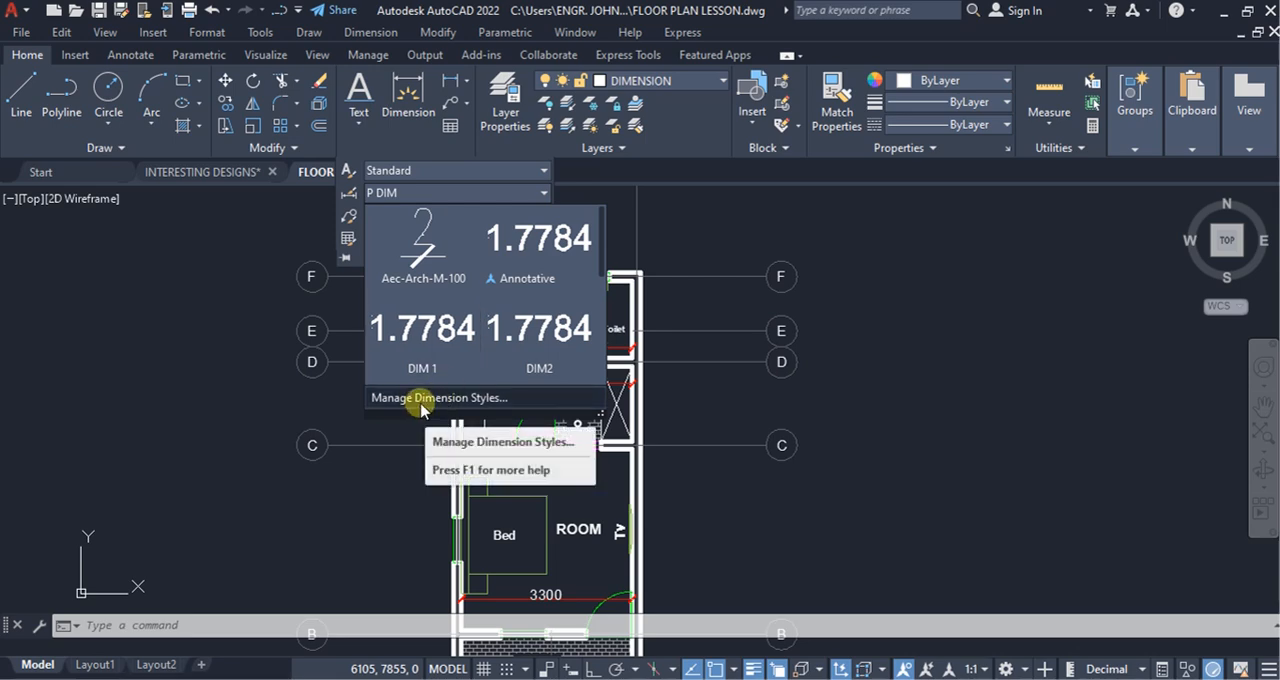
left_click(421, 402)
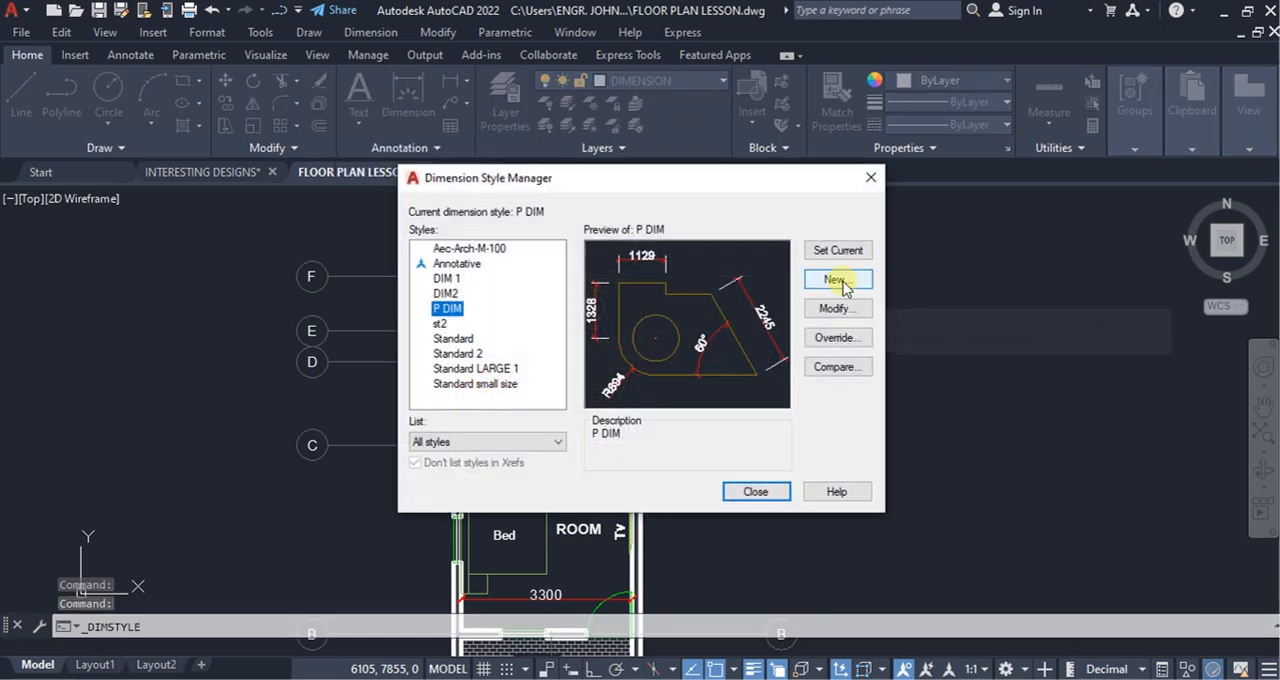
left_click(838, 280)
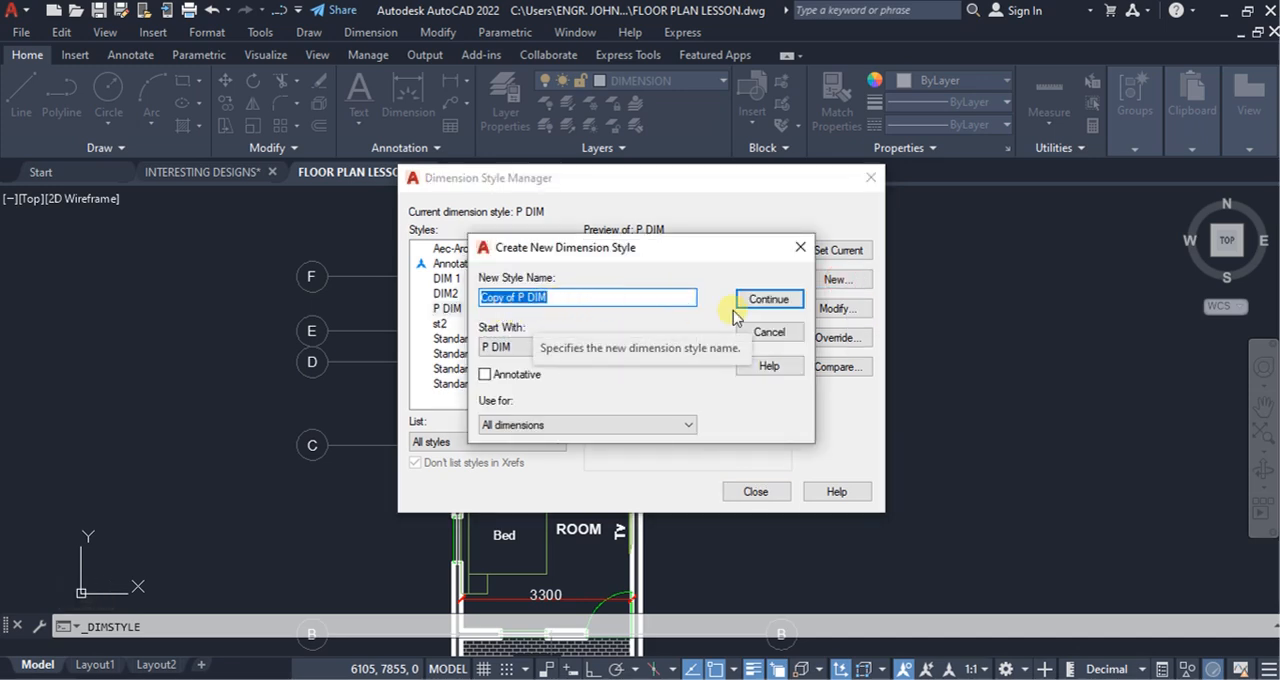
left_click(784, 301)
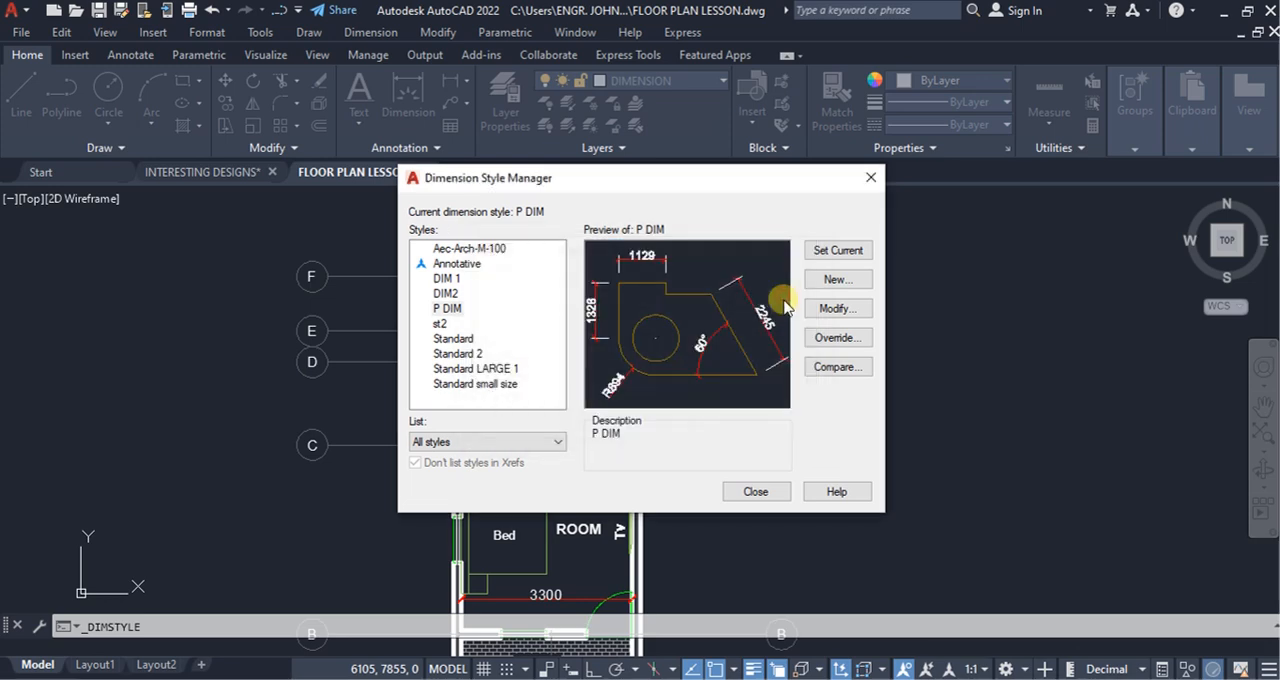
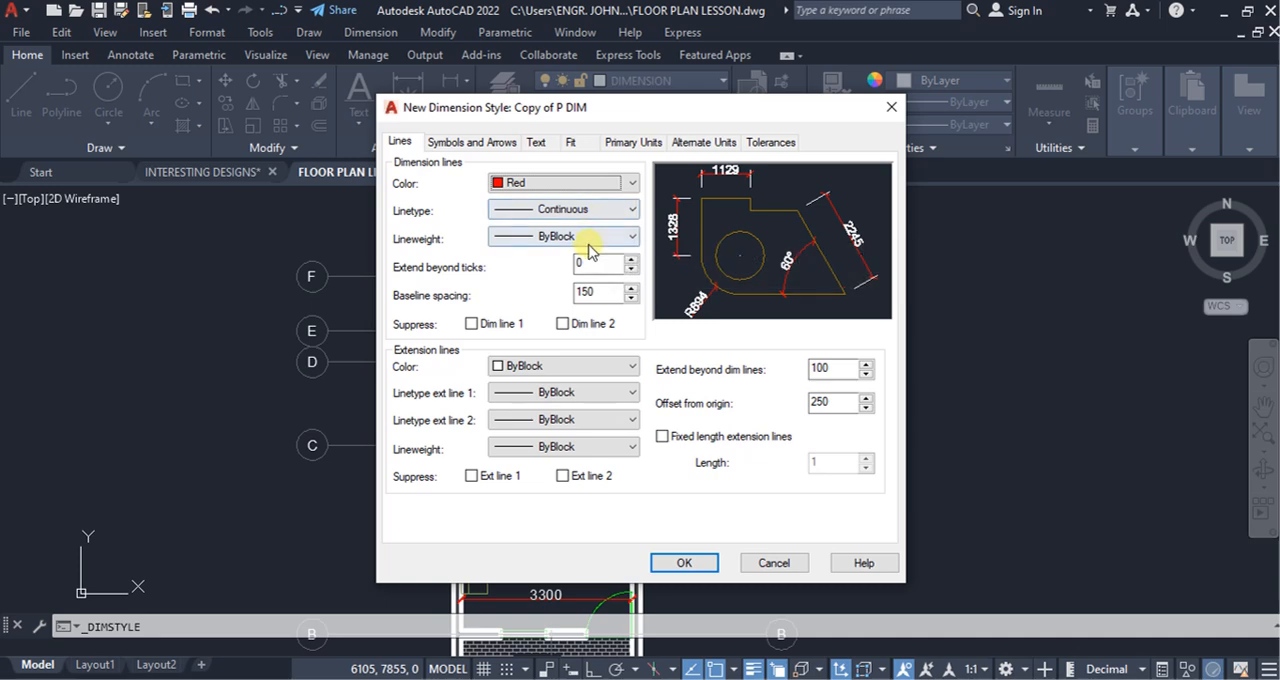
Step: Set the Standard text style's height to 150 for the new dimension style and make that style, Copy of P DIM, current
left_click(535, 143)
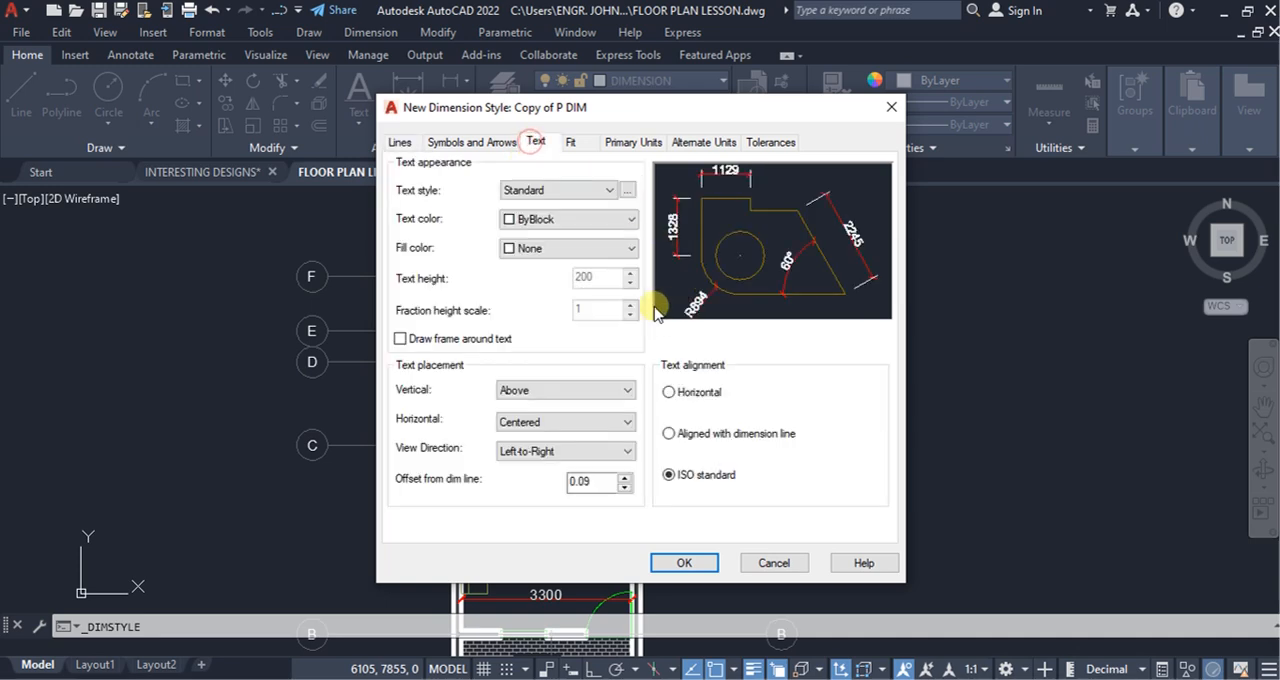
left_click(627, 190)
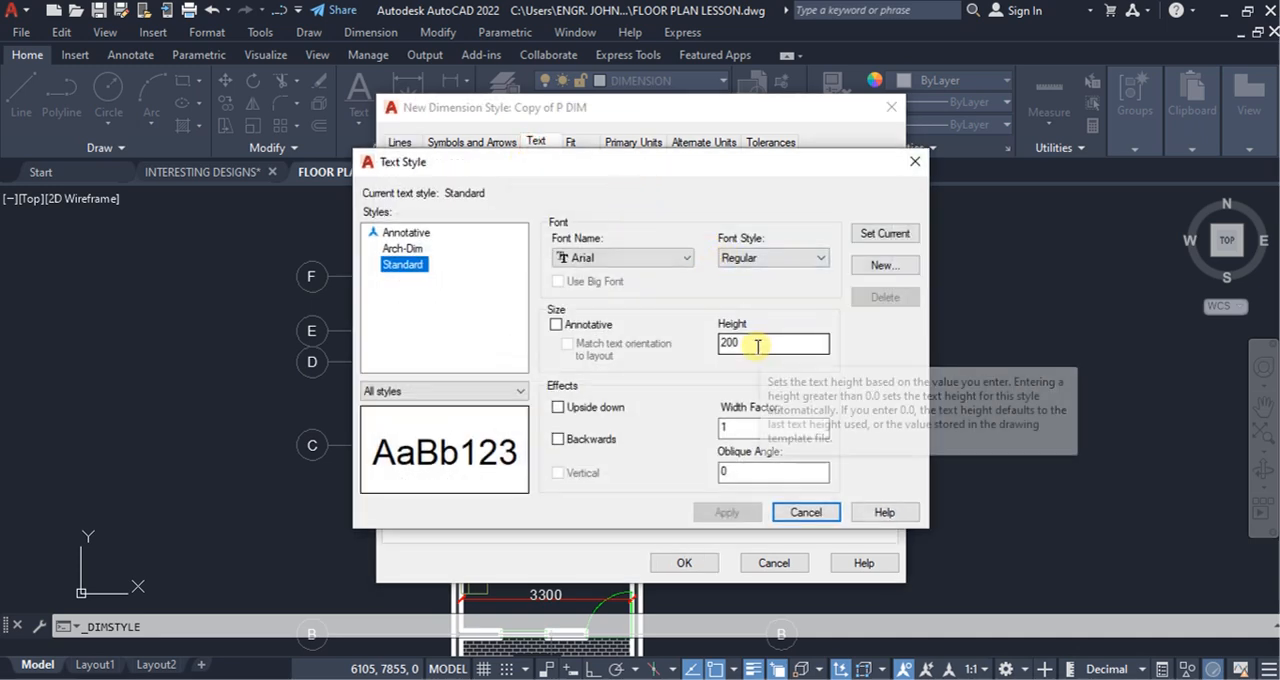
left_click_drag(756, 344, 718, 343)
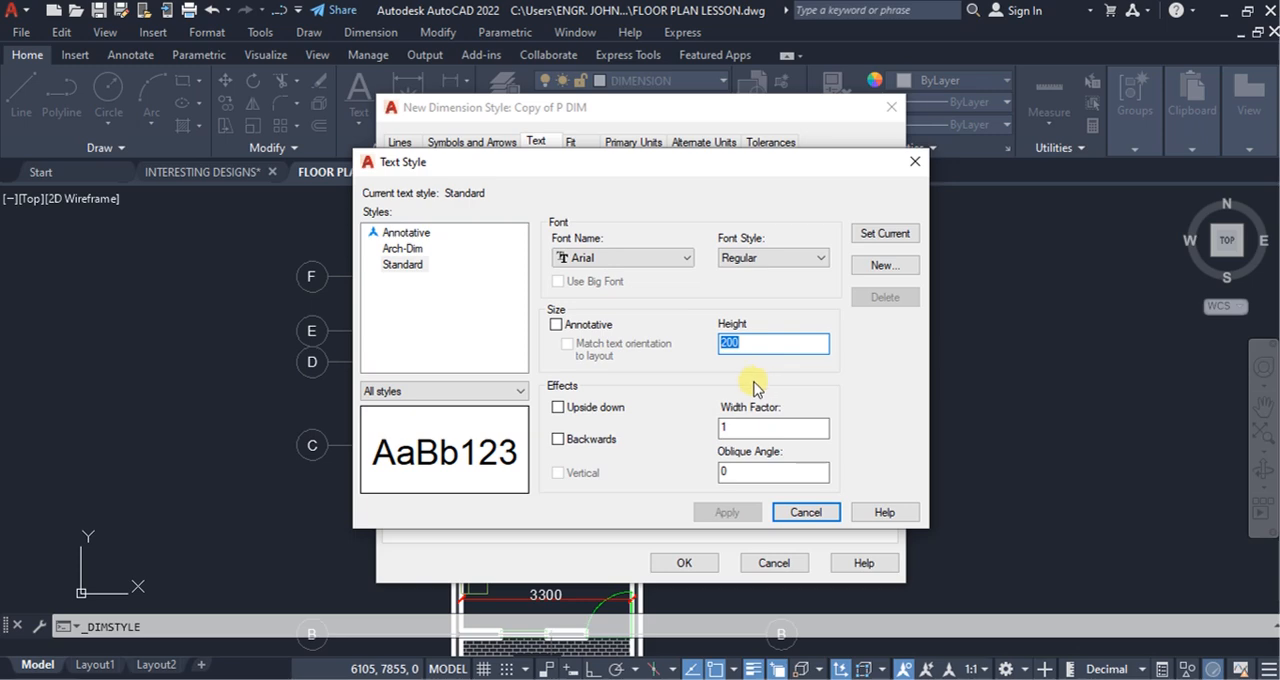
type("150")
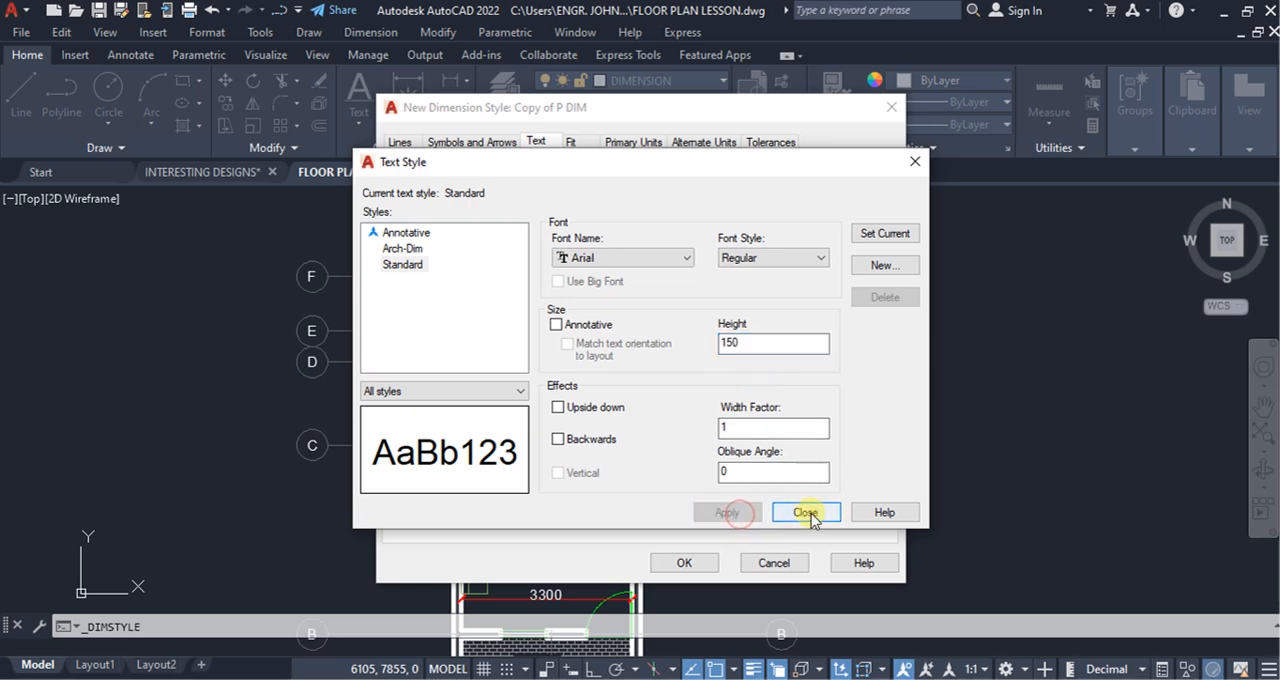
left_click(806, 513)
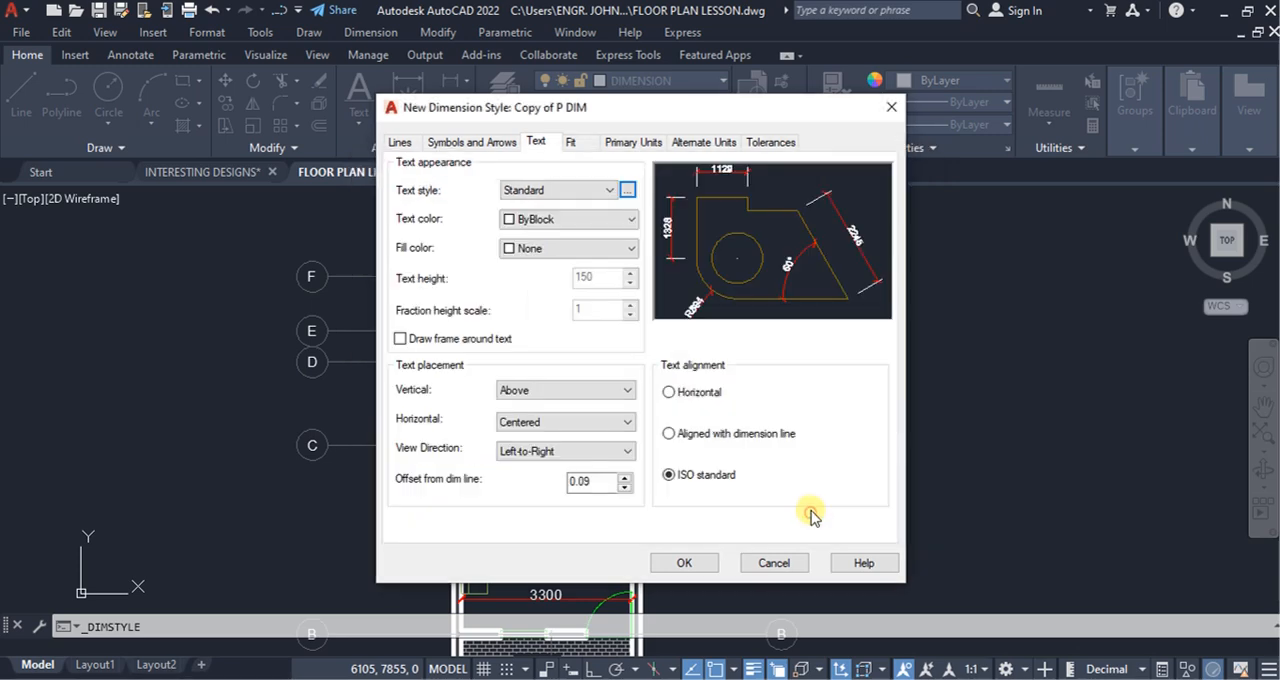
left_click(686, 564)
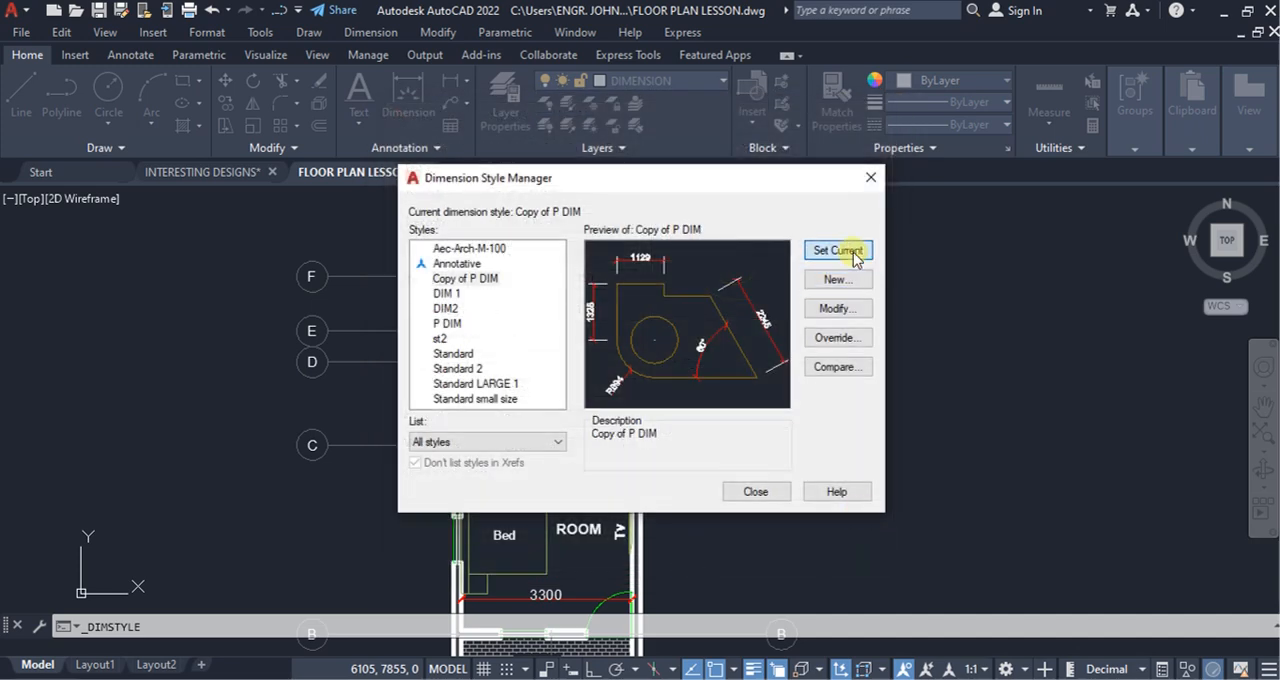
left_click(755, 492)
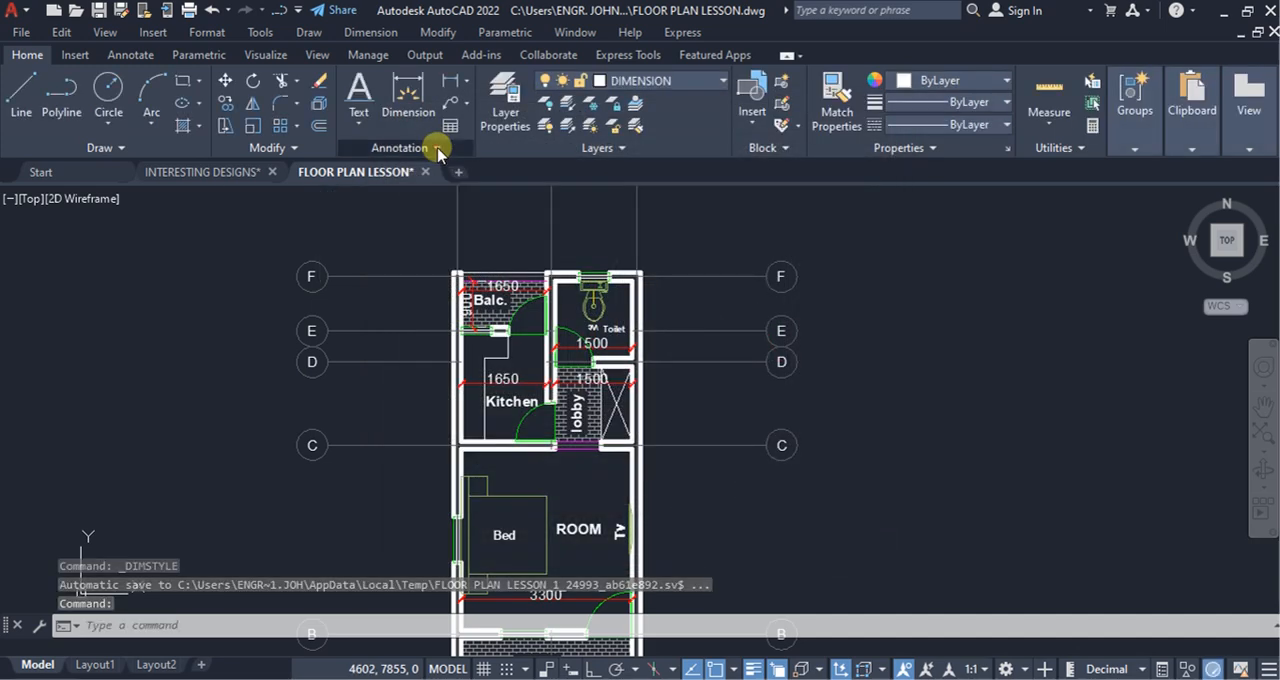
Step: Add a vertical linear dimension for the kitchen's inner depth, placed between the outer wall and the Kitchen label
left_click(437, 148)
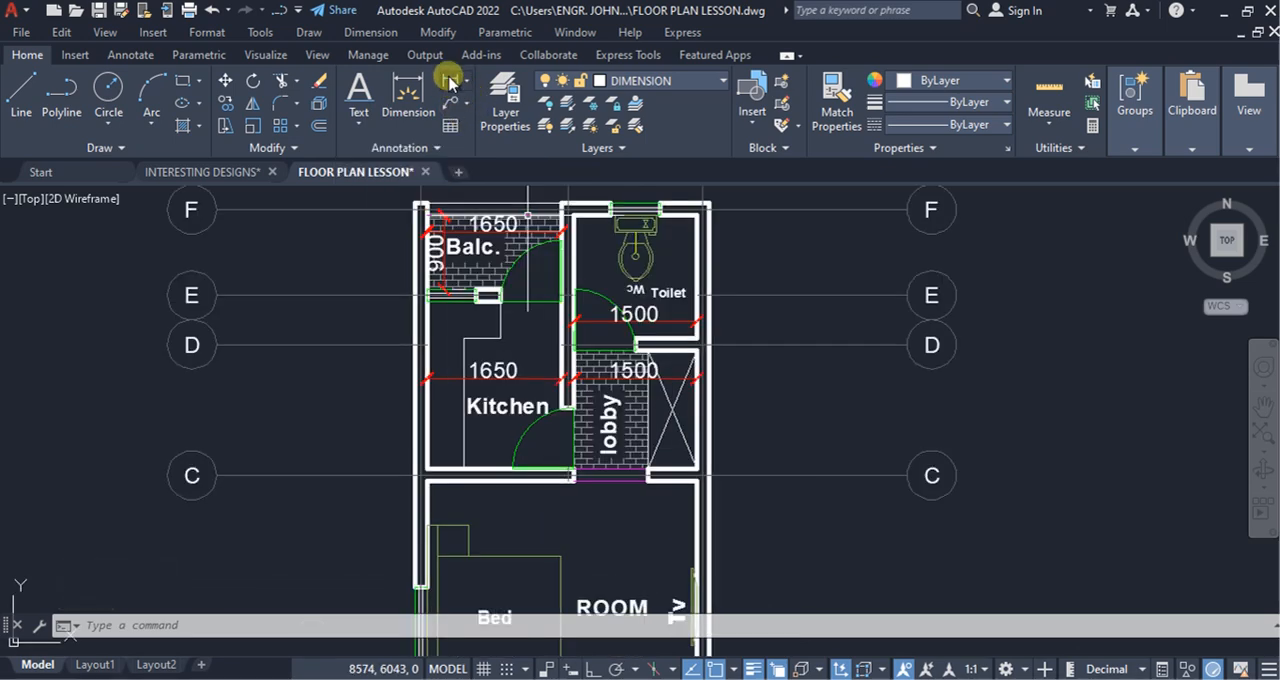
left_click(450, 82)
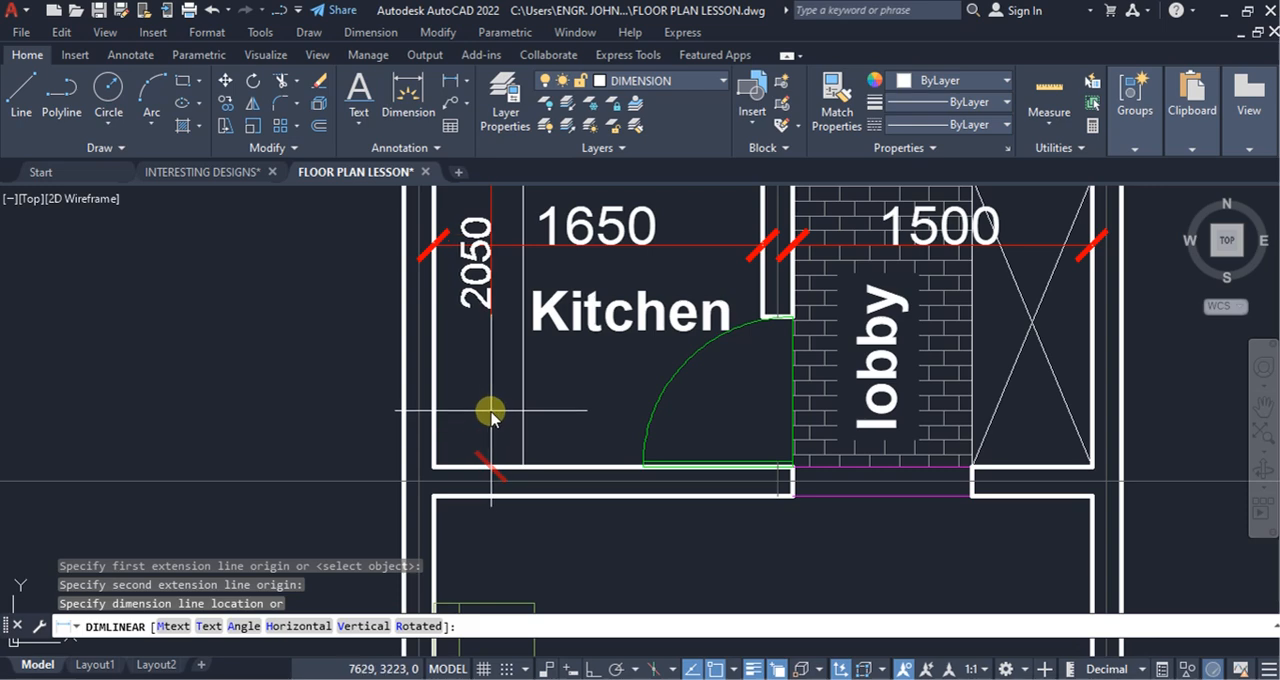
left_click(493, 416)
scroll(494, 420, "down", 5)
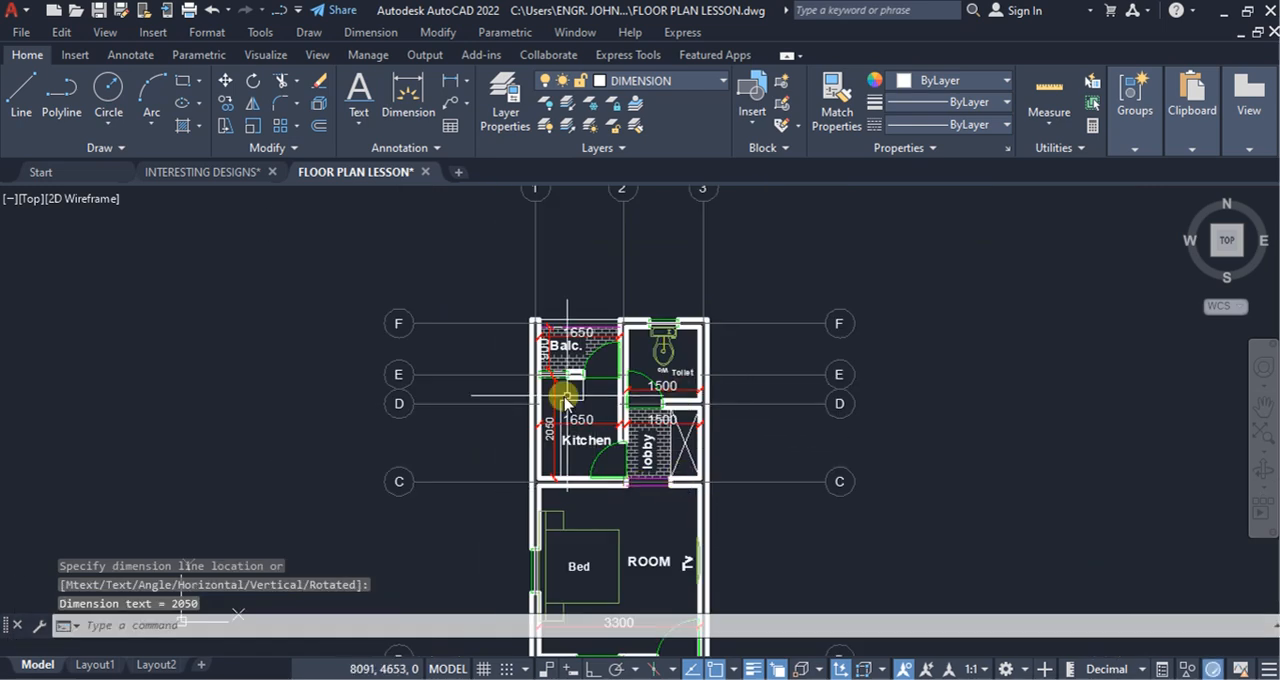
Step: Select all dimensions similar to the kitchen's width dimension and apply the Copy of P DIM style to them
scroll(565, 400, "up", 5)
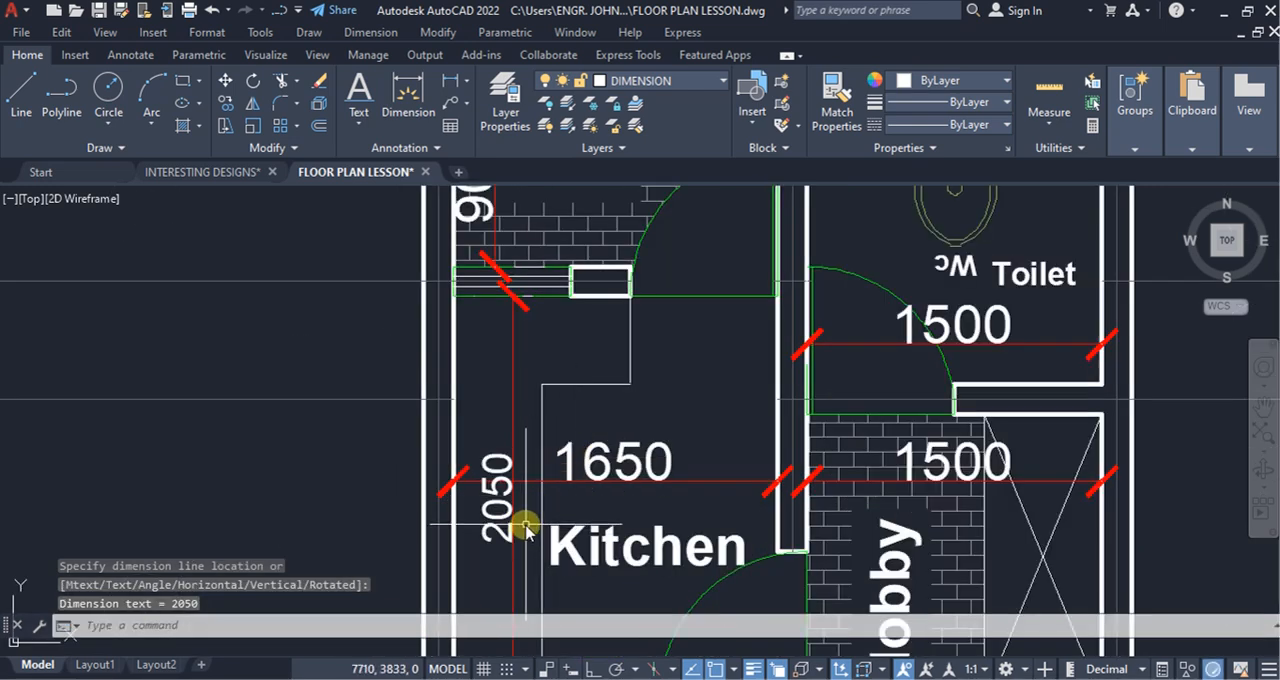
scroll(524, 527, "down", 5)
scroll(543, 423, "up", 5)
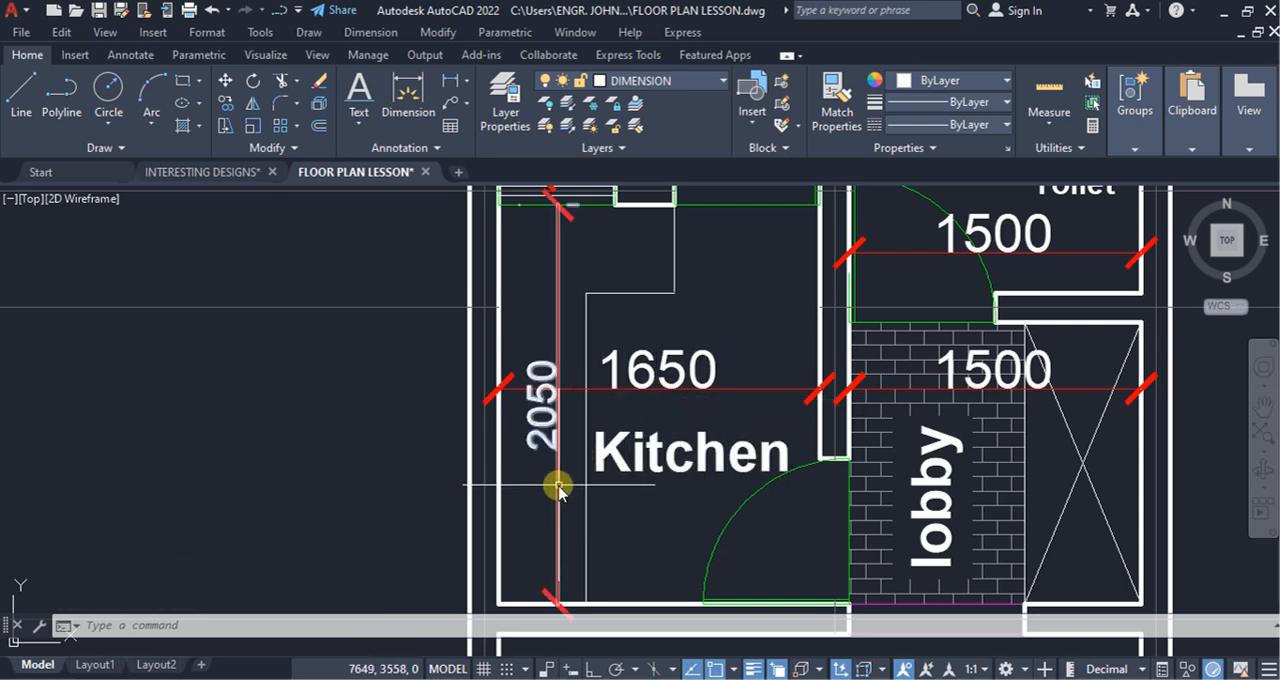
left_click(722, 403)
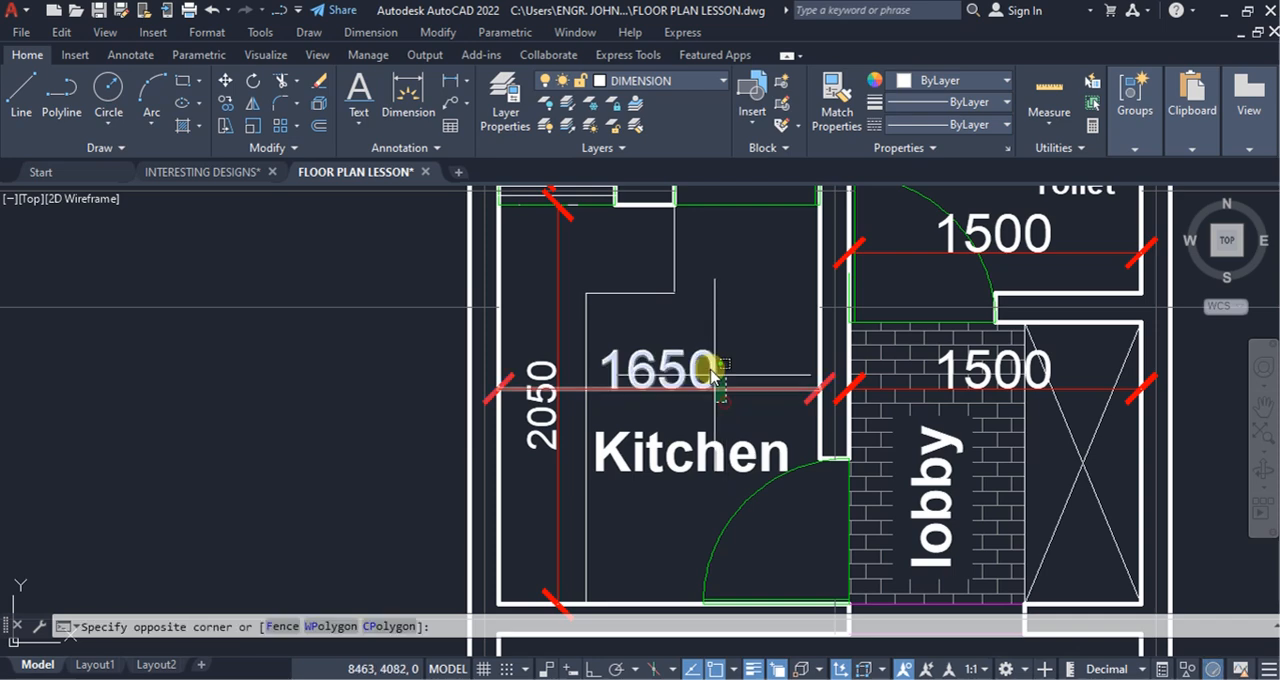
left_click(720, 366)
right_click(722, 318)
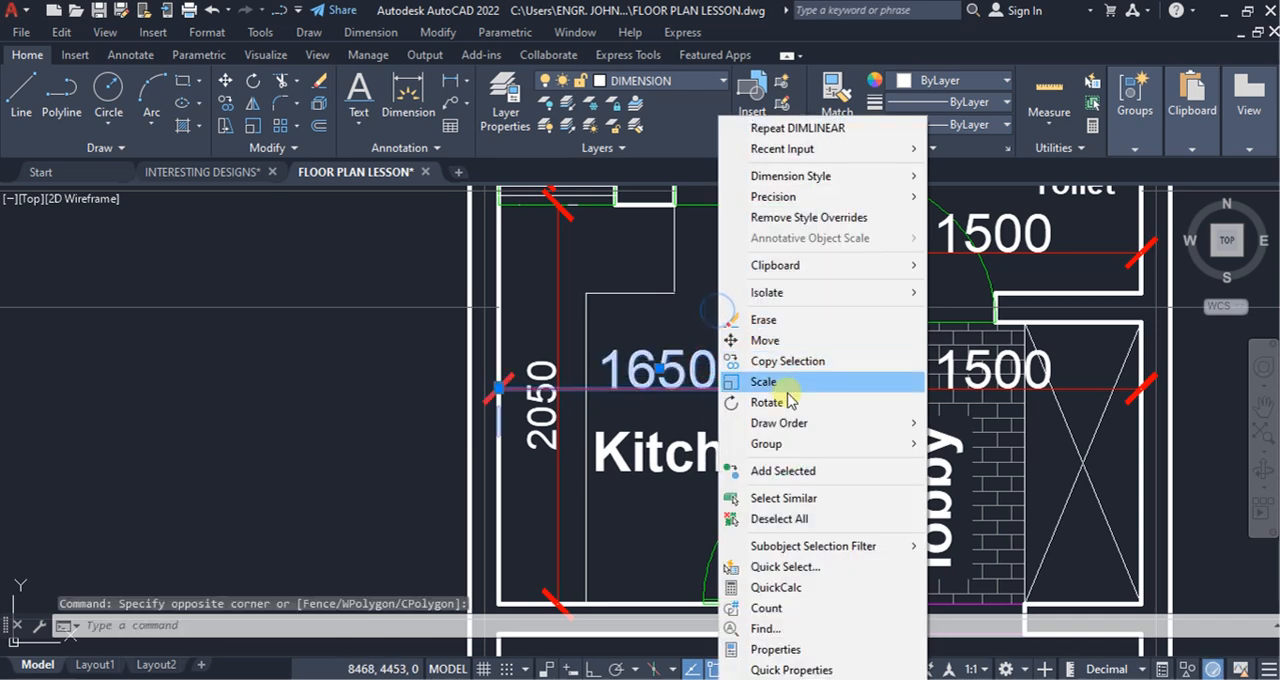
left_click(791, 498)
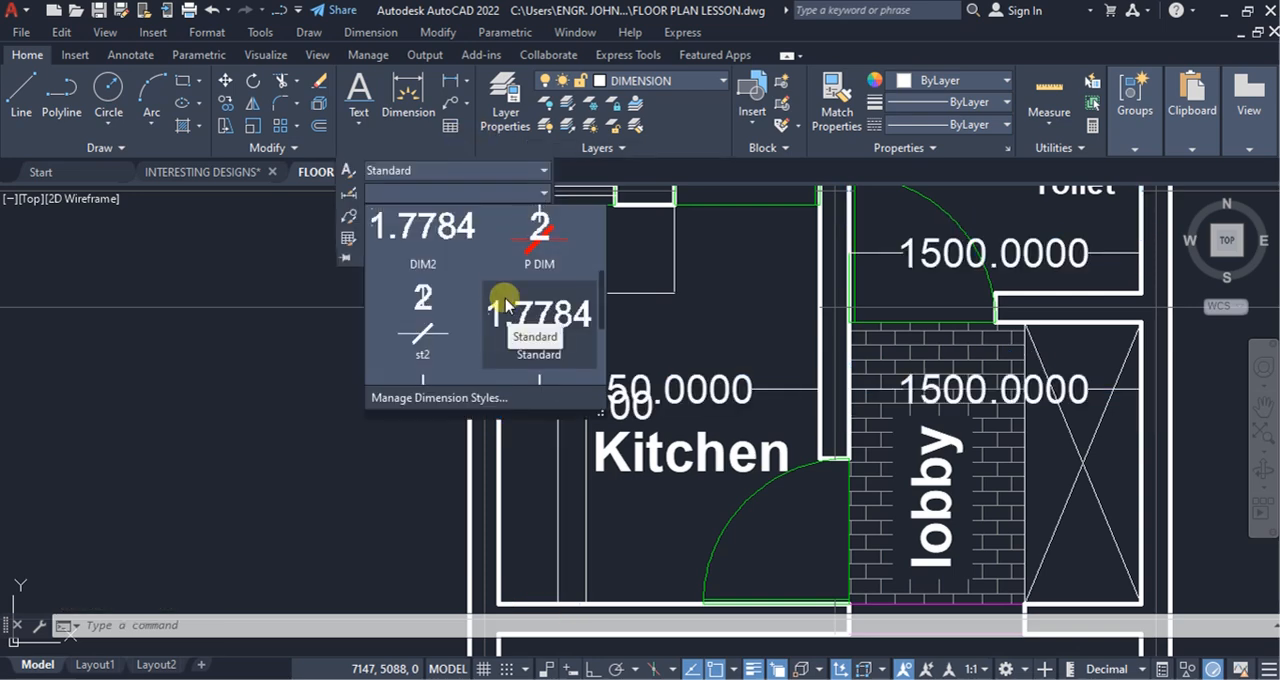
scroll(510, 302, "up", 5)
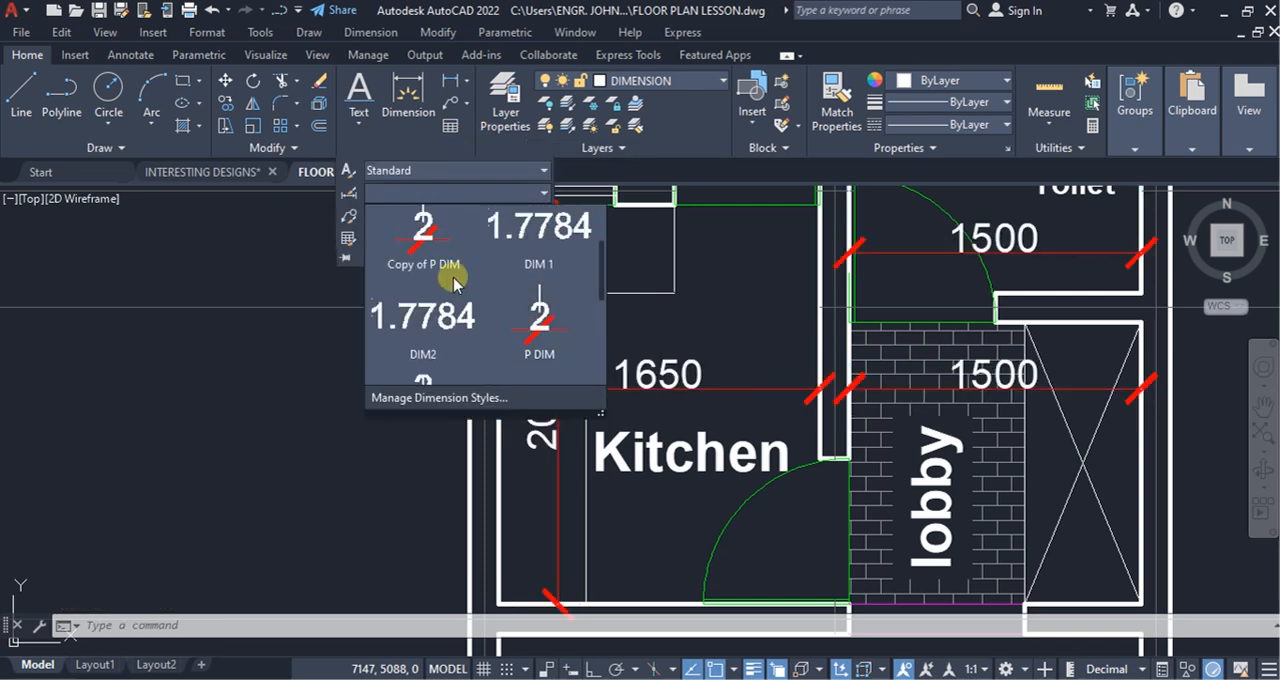
scroll(424, 250, "up", 1)
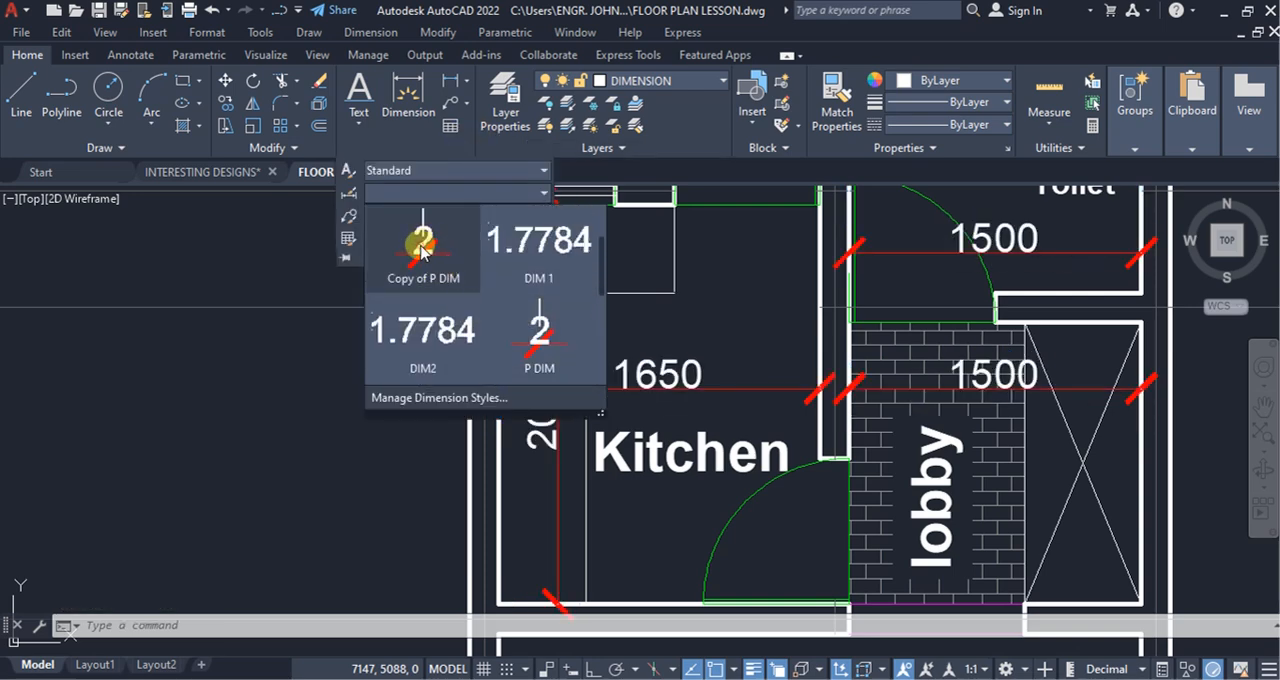
left_click(421, 245)
key("Escape")
scroll(623, 290, "down", 6)
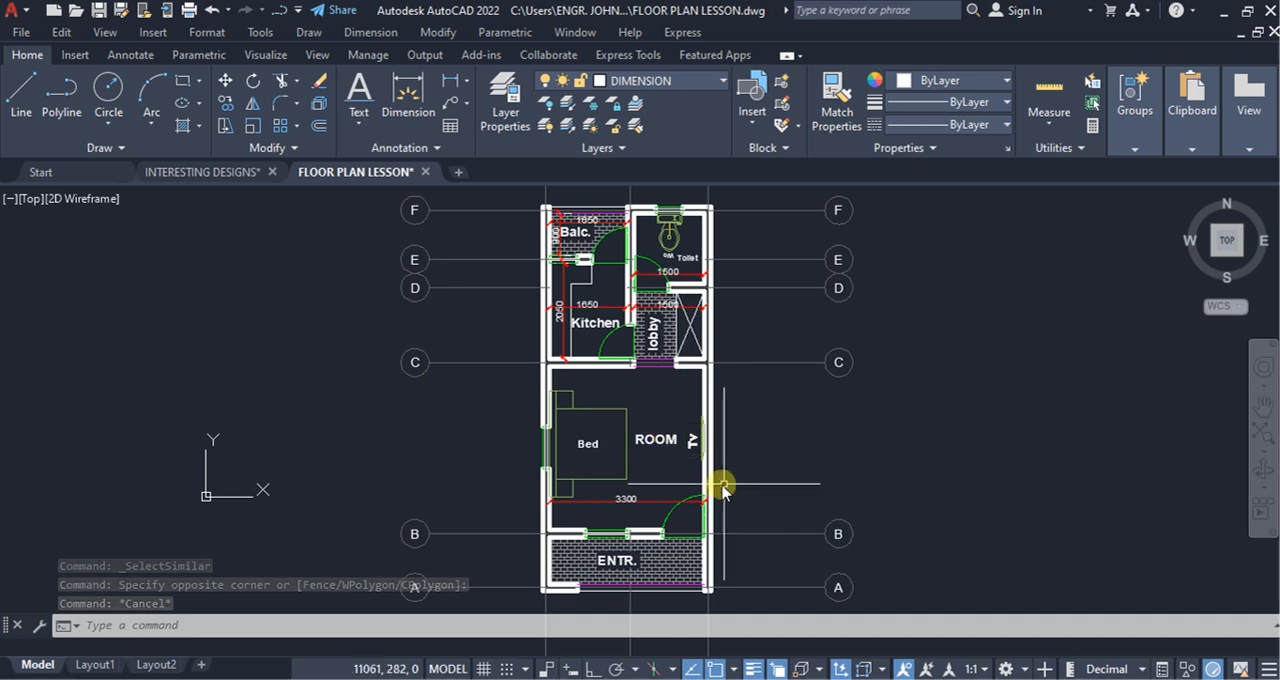
Step: Add a vertical linear dimension for the main room's inner depth, placed over the bed side in line with the kitchen's depth dimension
left_click(451, 80)
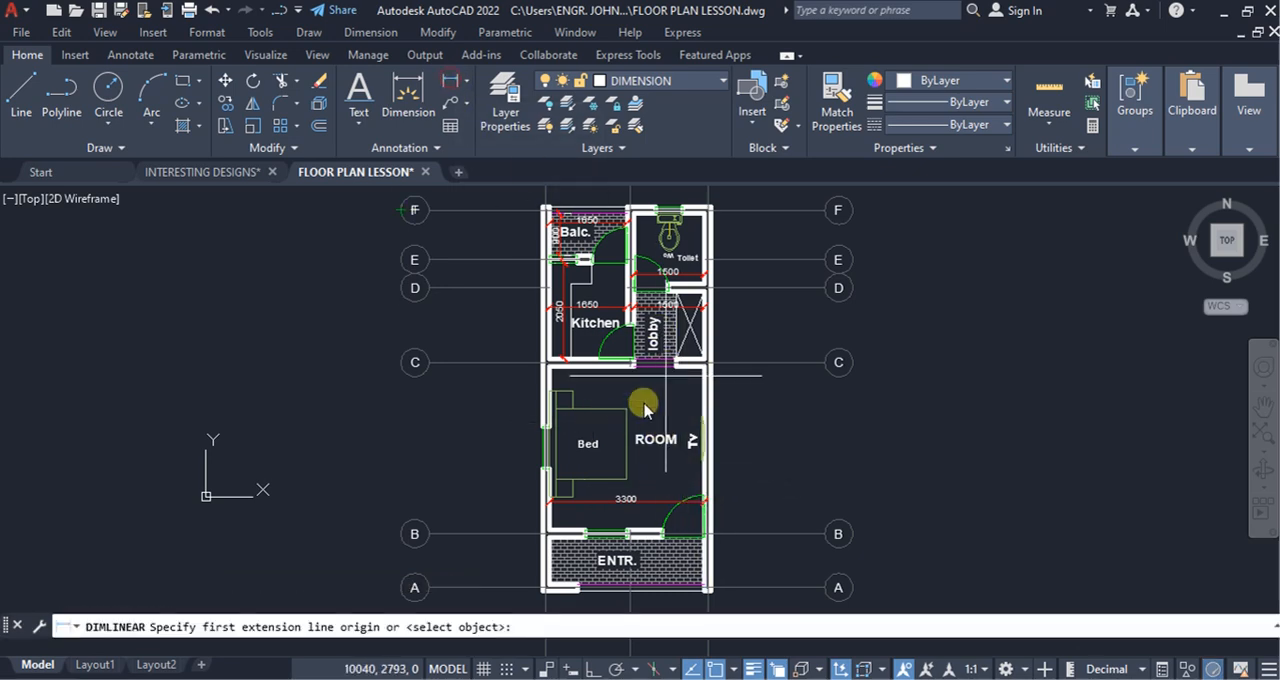
scroll(644, 408, "up", 4)
scroll(586, 377, "up", 2)
left_click(402, 297)
scroll(430, 380, "down", 3)
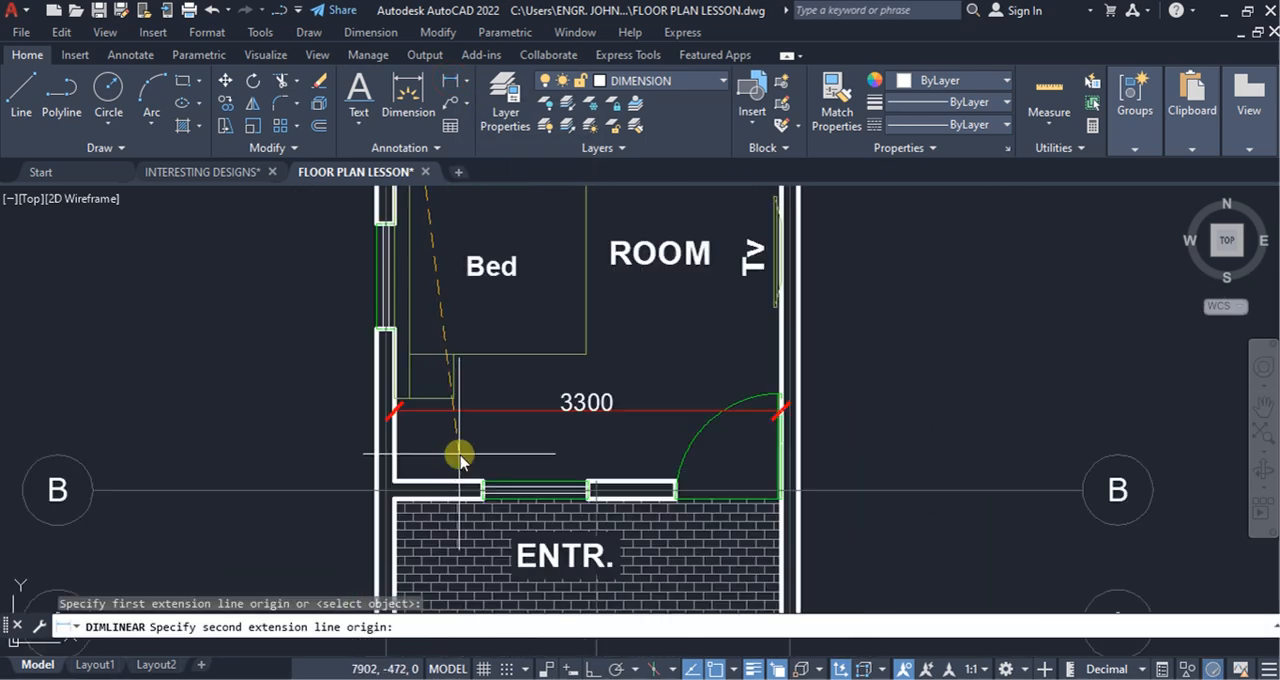
left_click(409, 491)
scroll(415, 485, "down", 4)
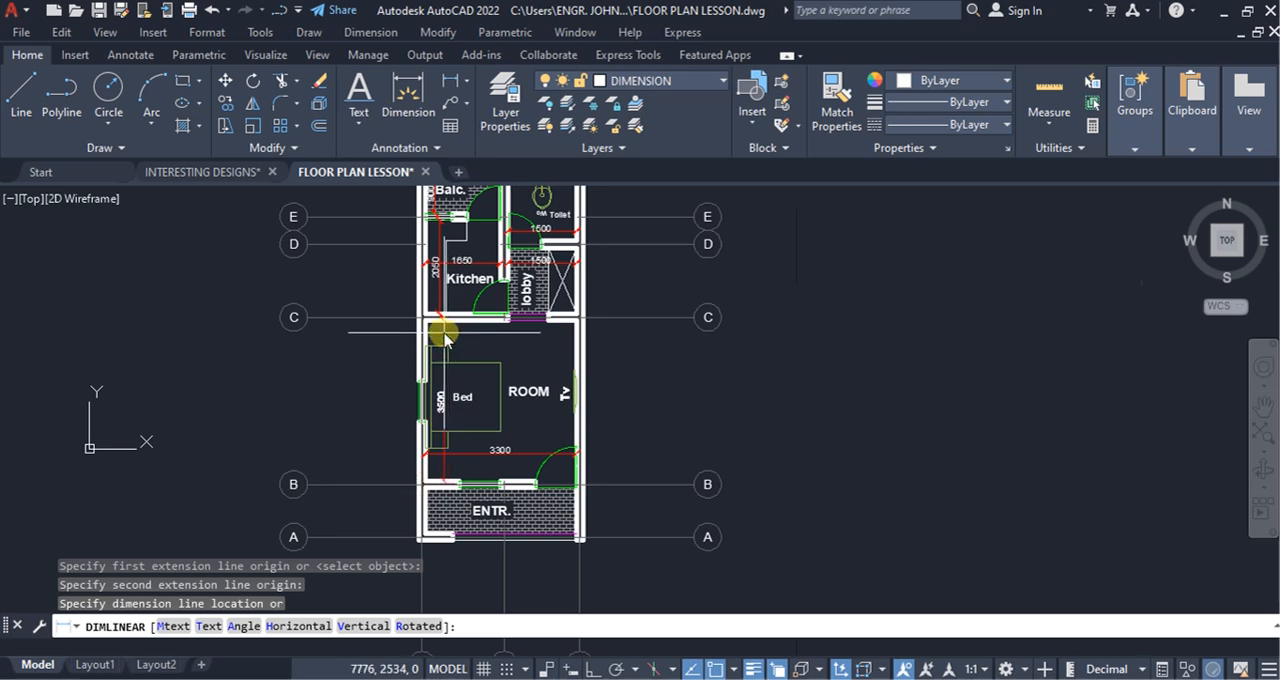
left_click(443, 425)
scroll(666, 450, "down", 2)
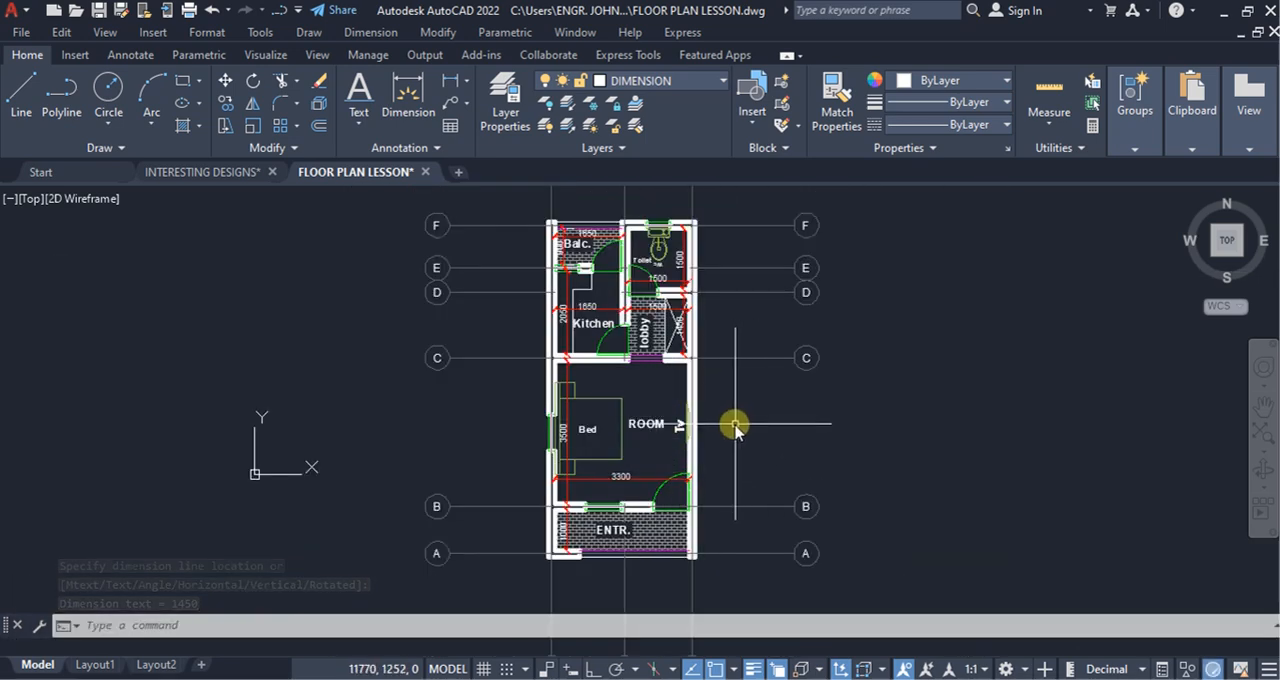
Step: Make P DIM the current dimension style
scroll(771, 409, "down", 2)
scroll(694, 286, "up", 4)
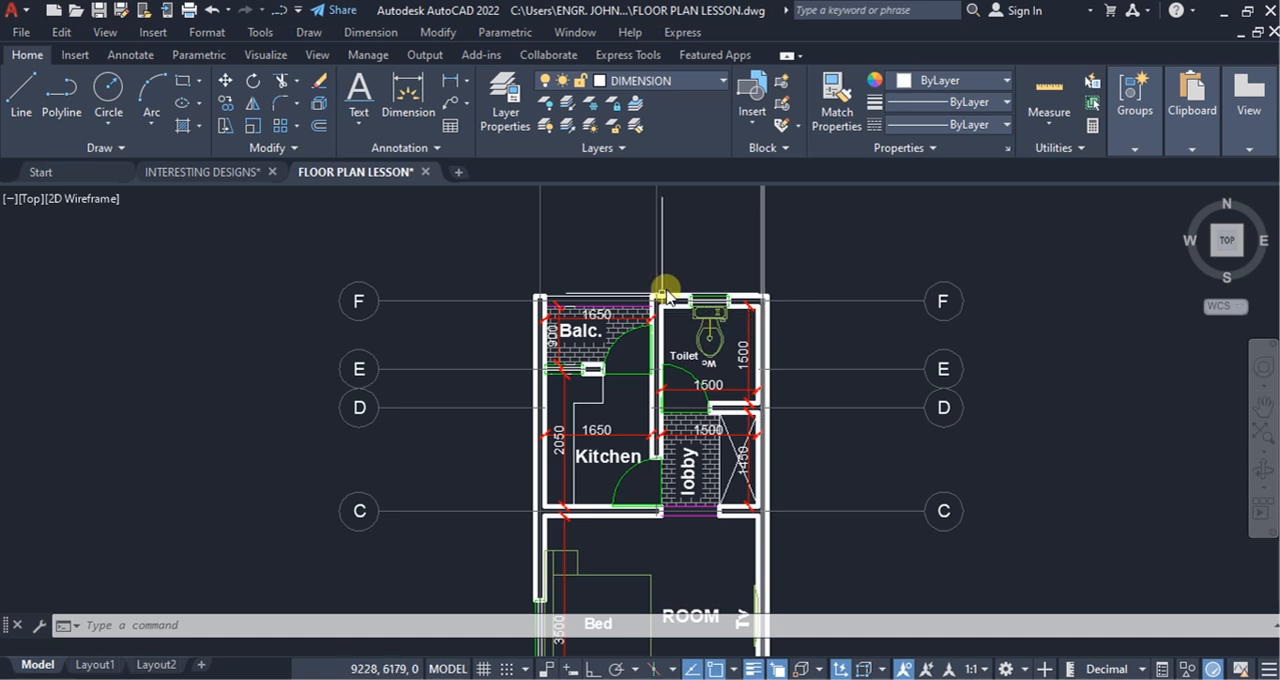
left_click(437, 148)
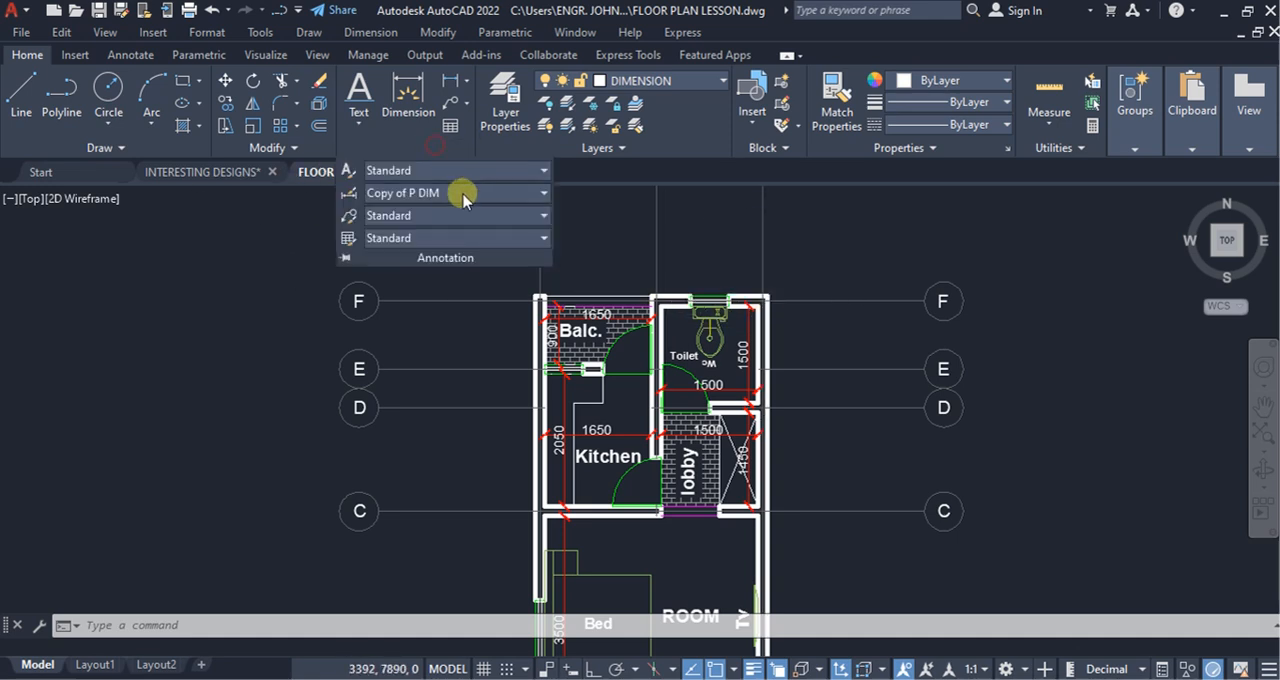
left_click(536, 194)
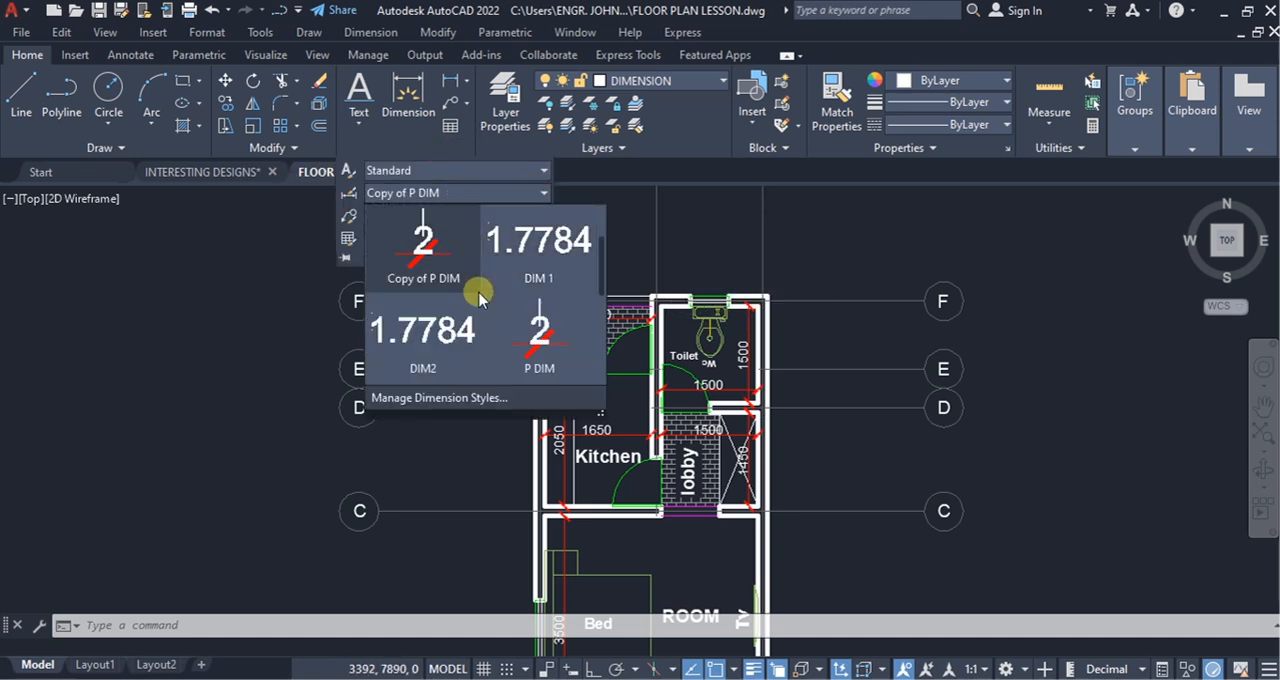
left_click(540, 340)
Step: Add a horizontal linear dimension for the thickness of the balcony's outer side wall, placed above the plan
scroll(670, 239, "up", 4)
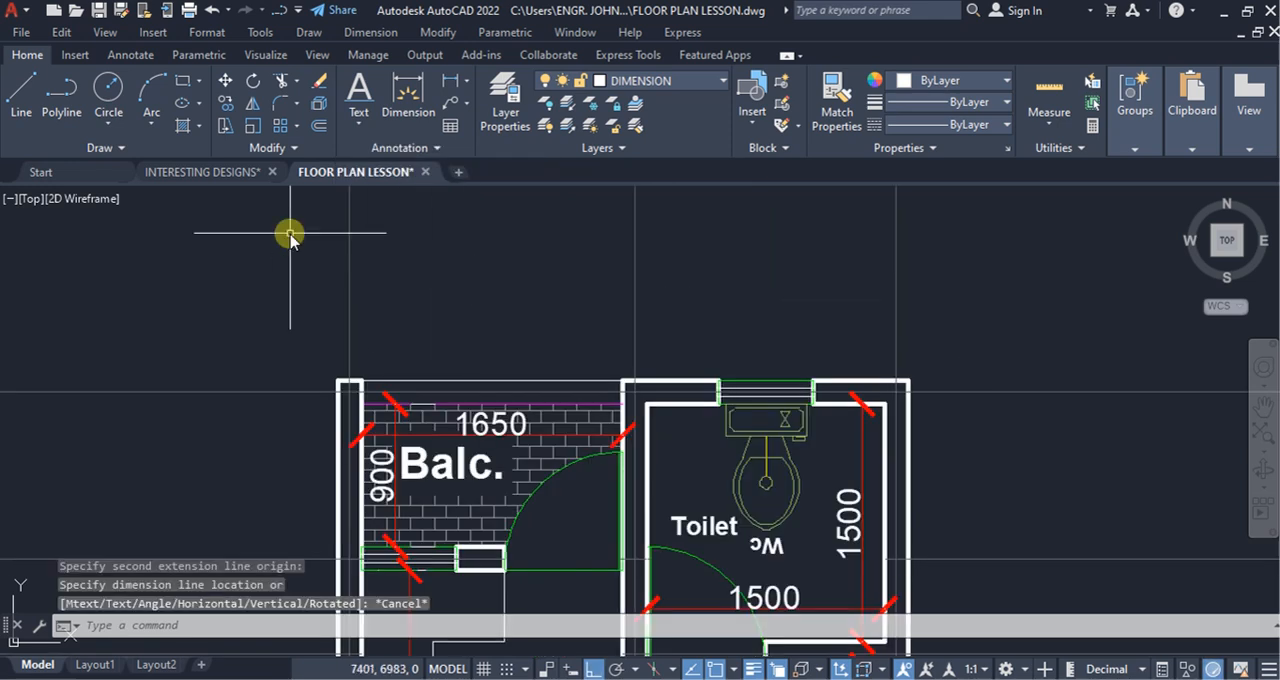
left_click(450, 81)
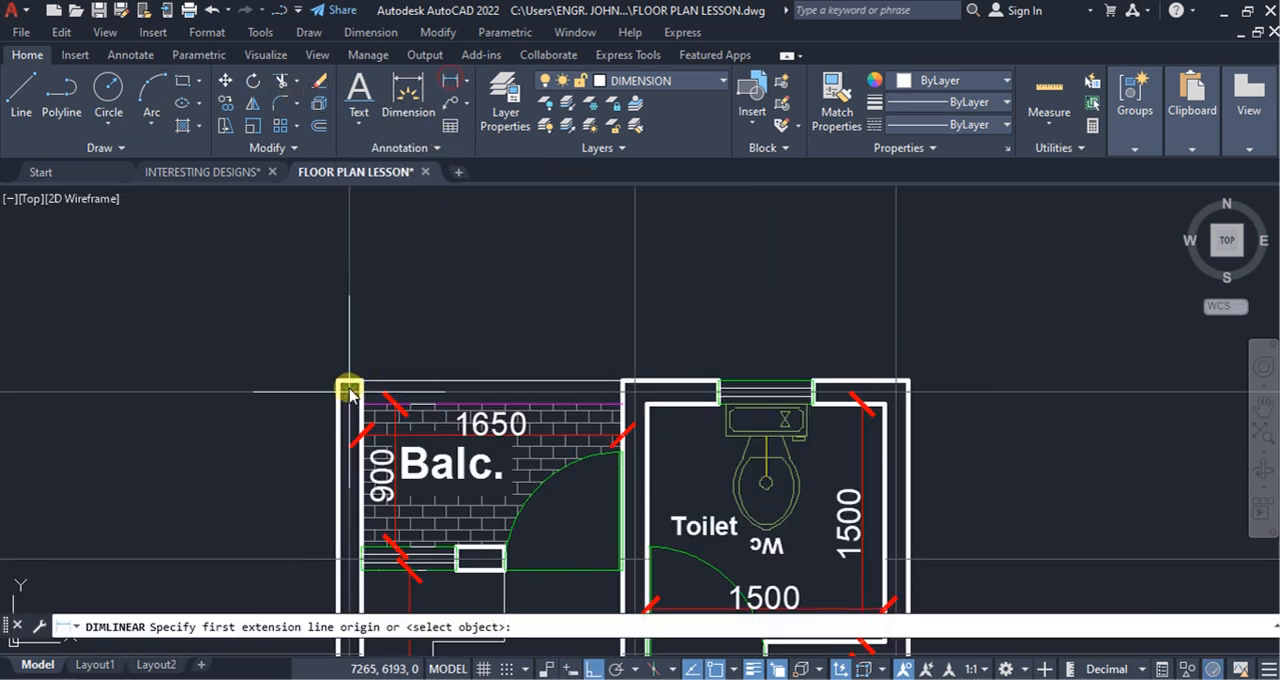
left_click(337, 384)
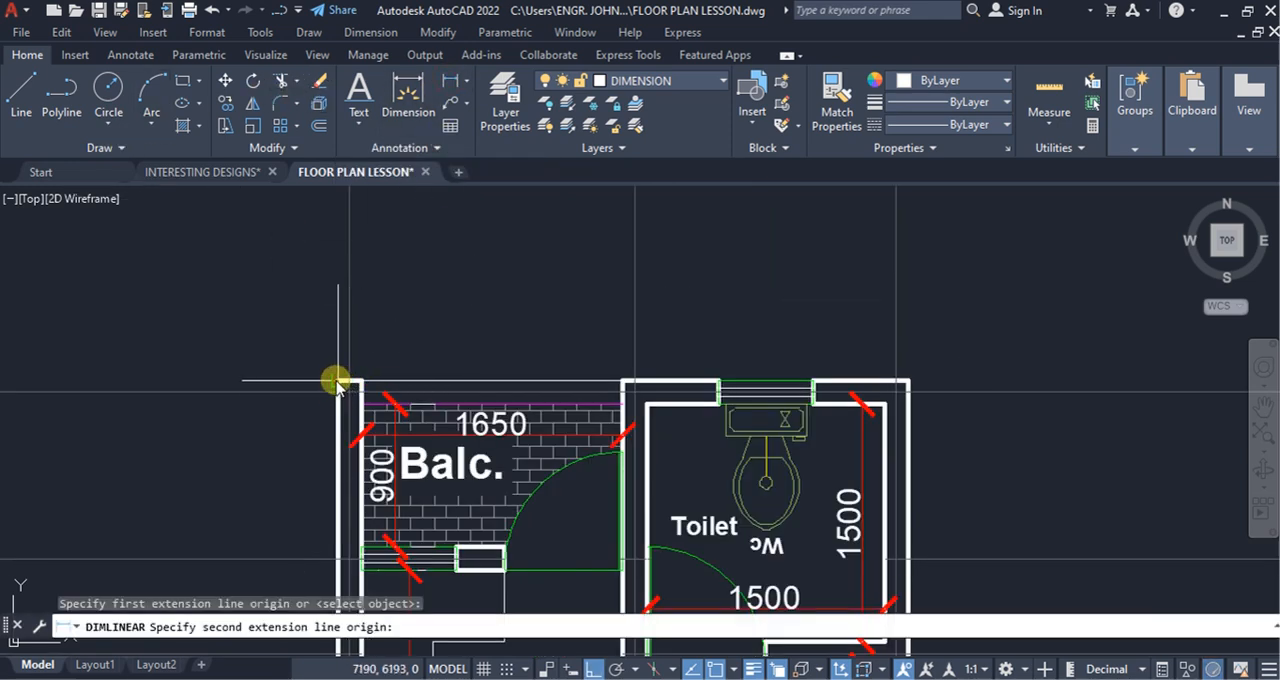
left_click(361, 384)
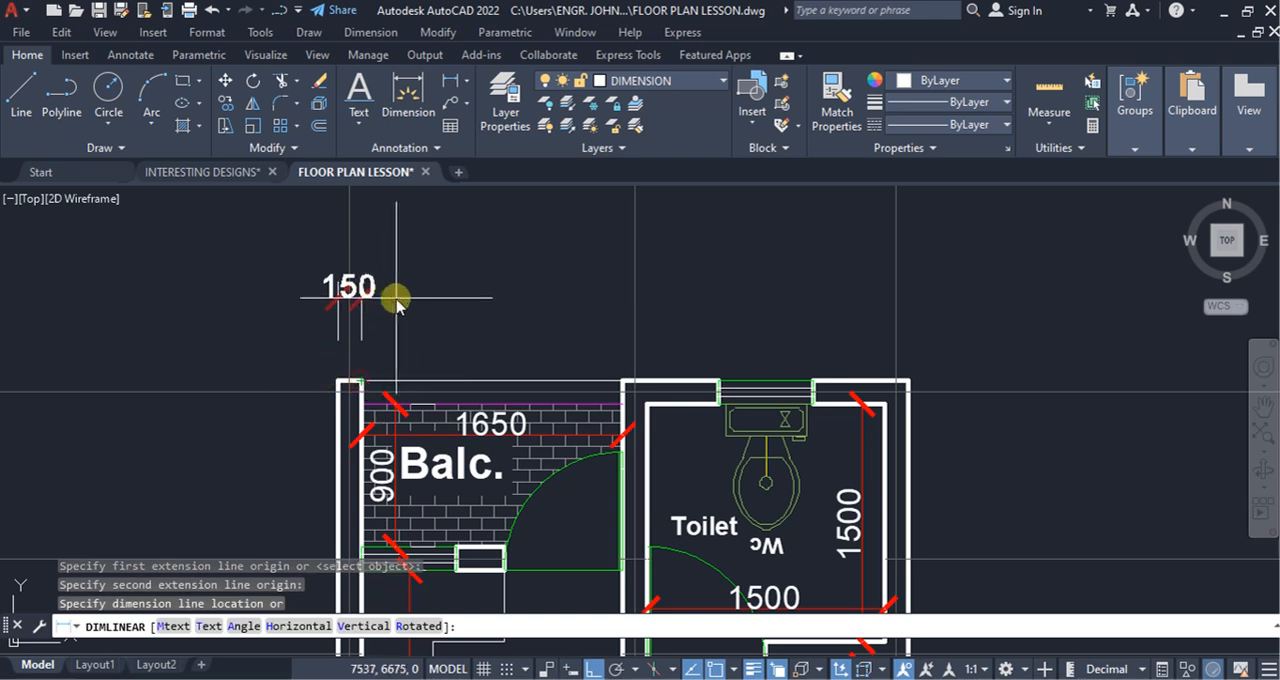
left_click(350, 272)
Step: Continue the wall-thickness dimension above the plan to the balcony window's pier, both edges of the toilet window and the toilet's outer corner
left_click(130, 54)
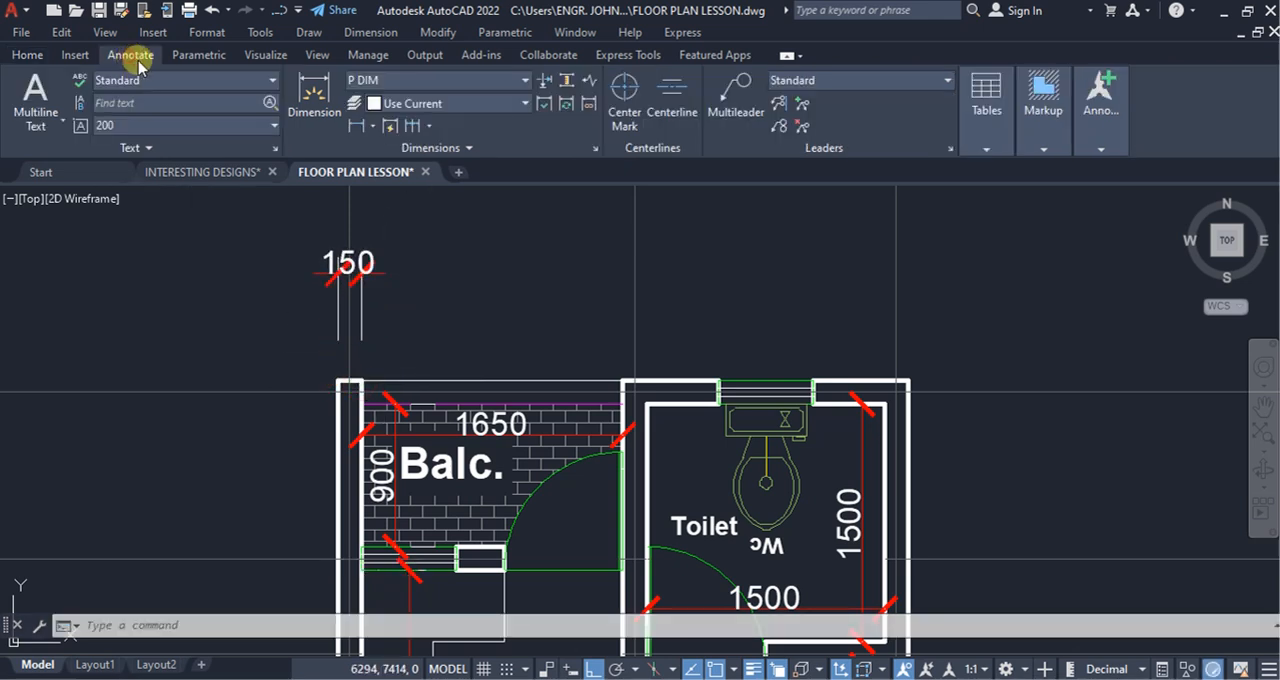
left_click(415, 128)
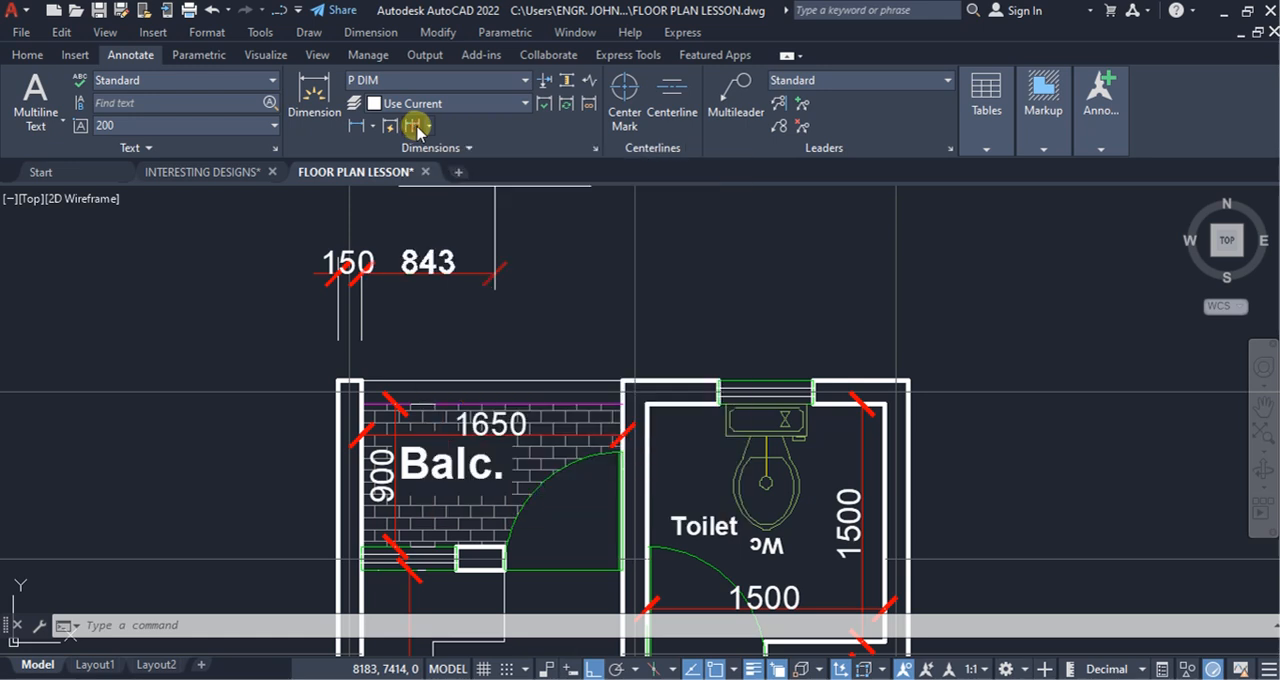
left_click(361, 314)
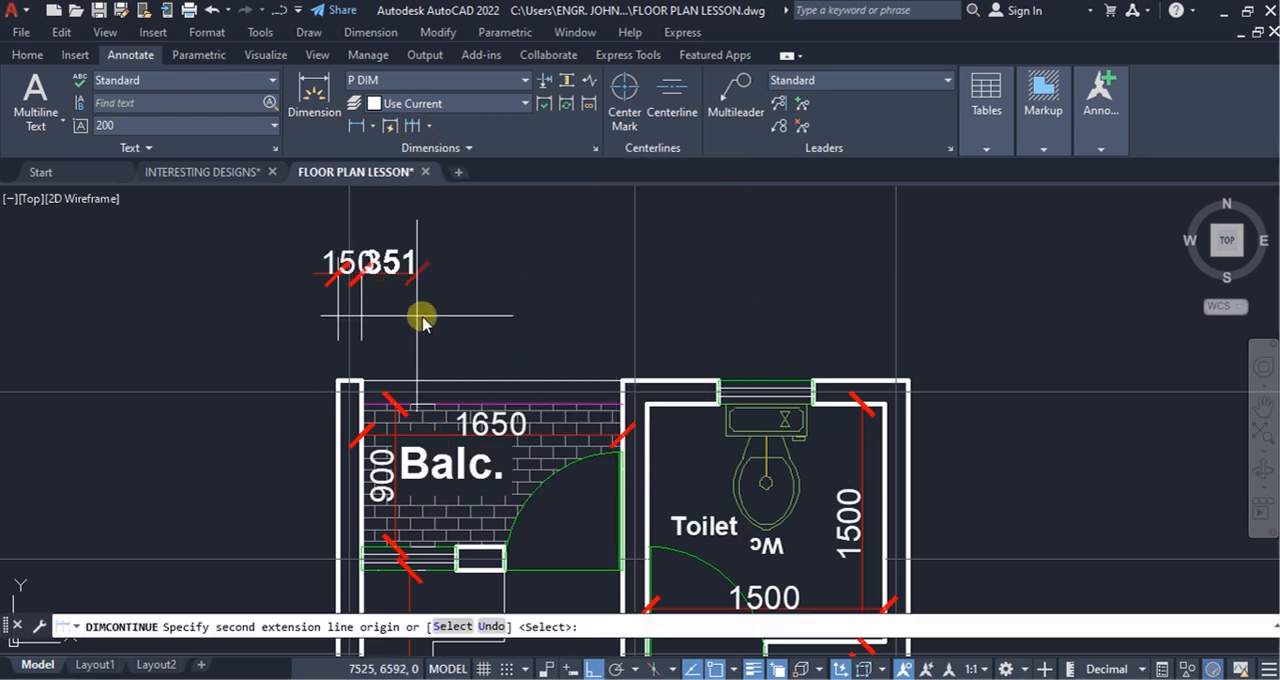
left_click(454, 553)
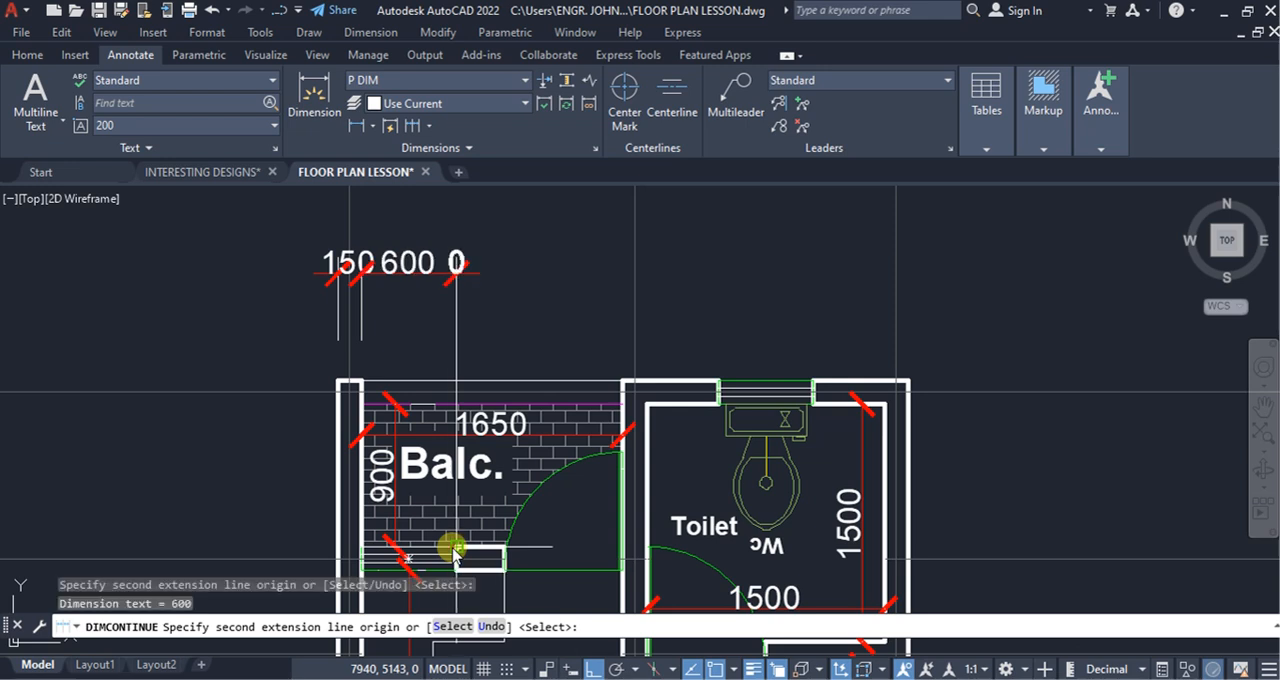
left_click(719, 380)
left_click(812, 380)
left_click(907, 380)
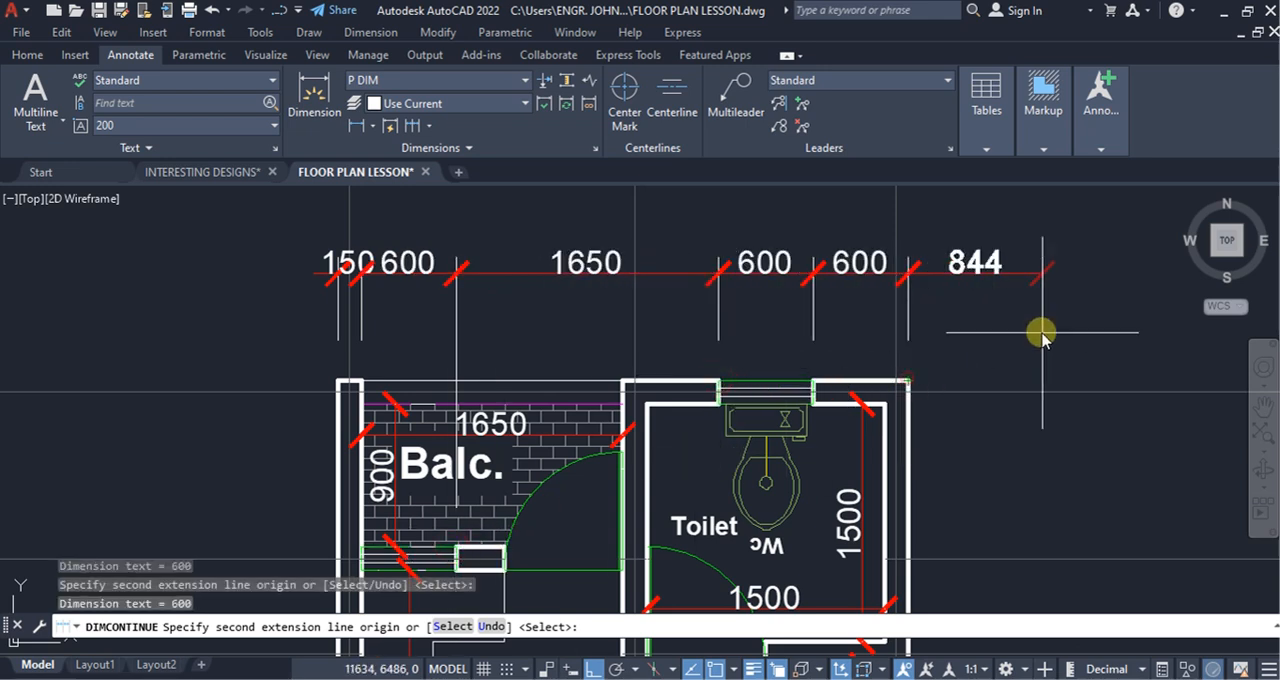
key("Escape")
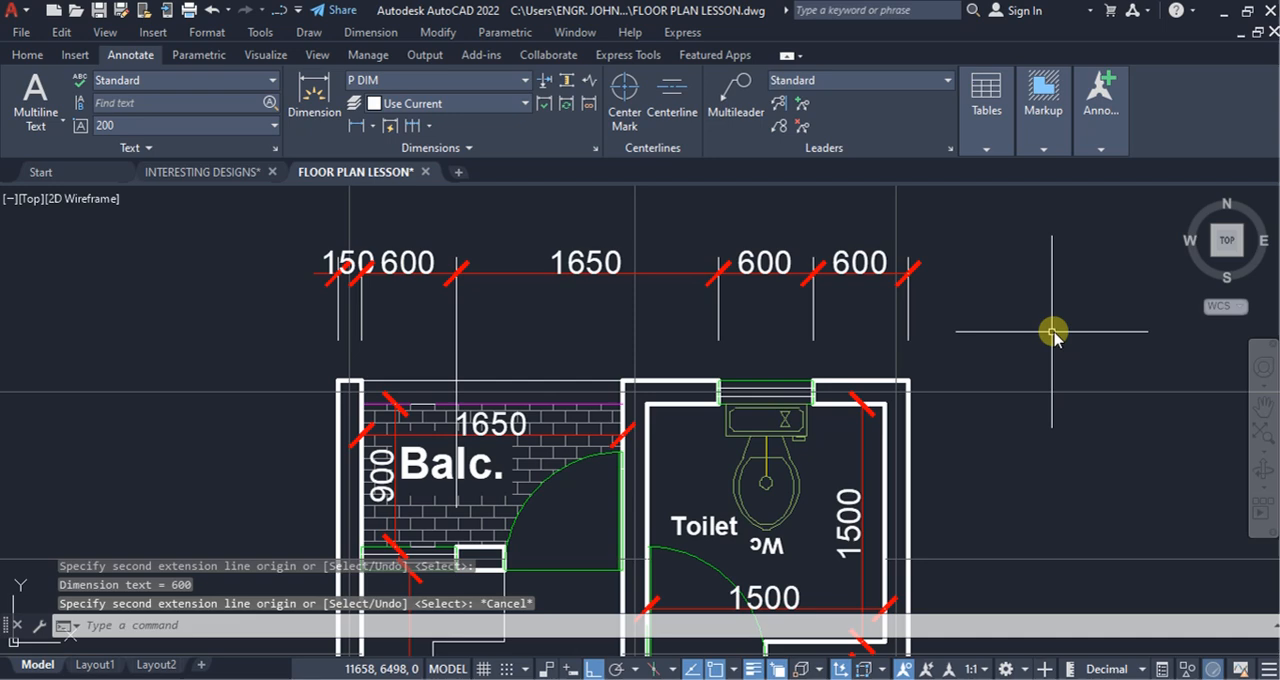
Step: Add a horizontal linear dimension for the balcony's outer side wall thickness in a second row above the existing chain
left_click(24, 57)
left_click(451, 80)
scroll(371, 400, "down", 3)
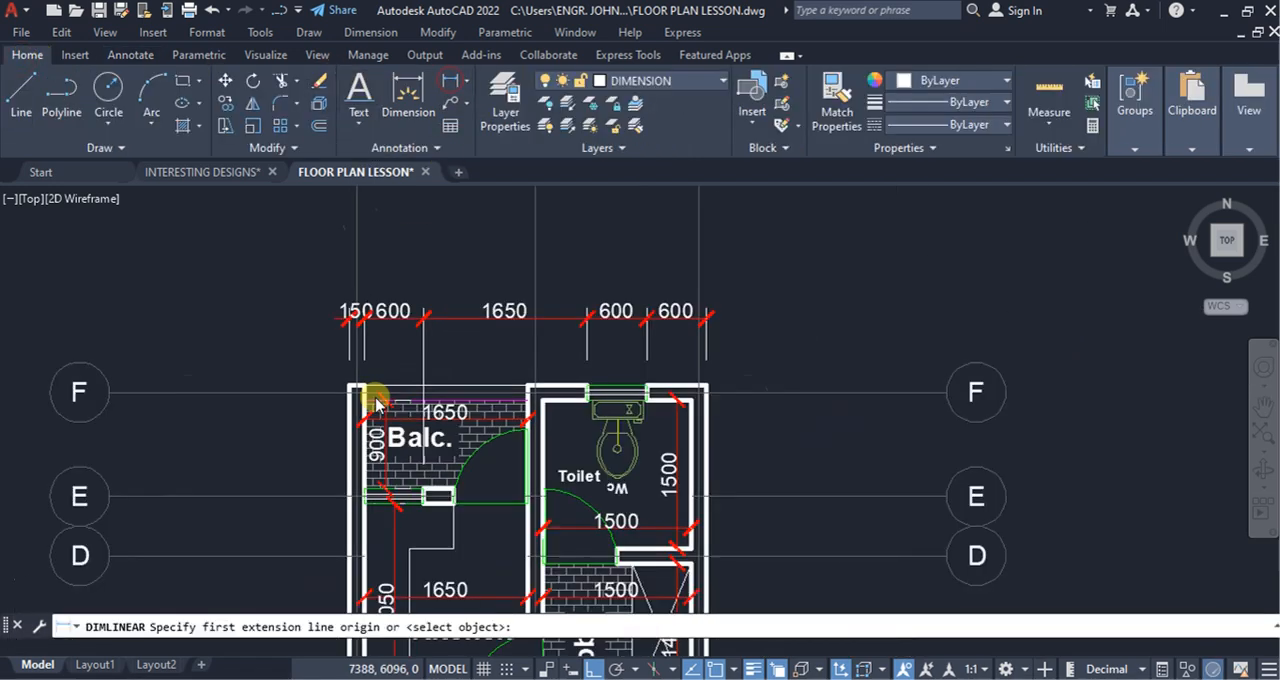
scroll(370, 380, "up", 3)
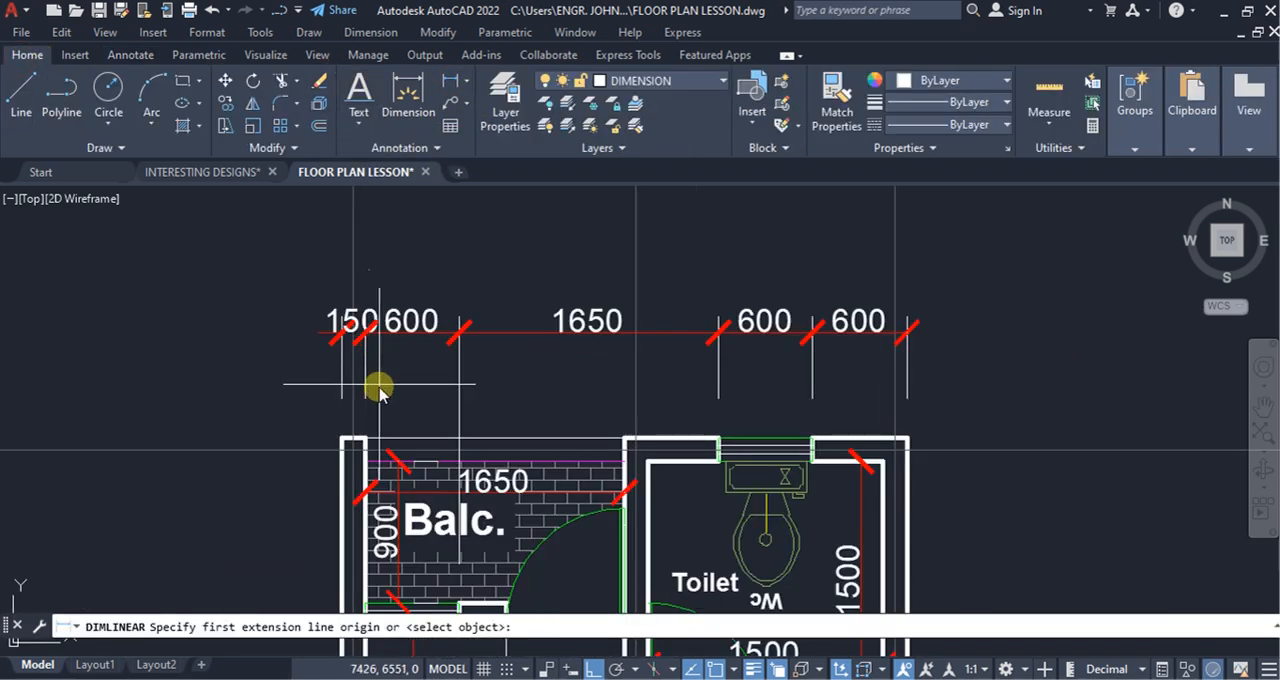
left_click(340, 440)
left_click(366, 438)
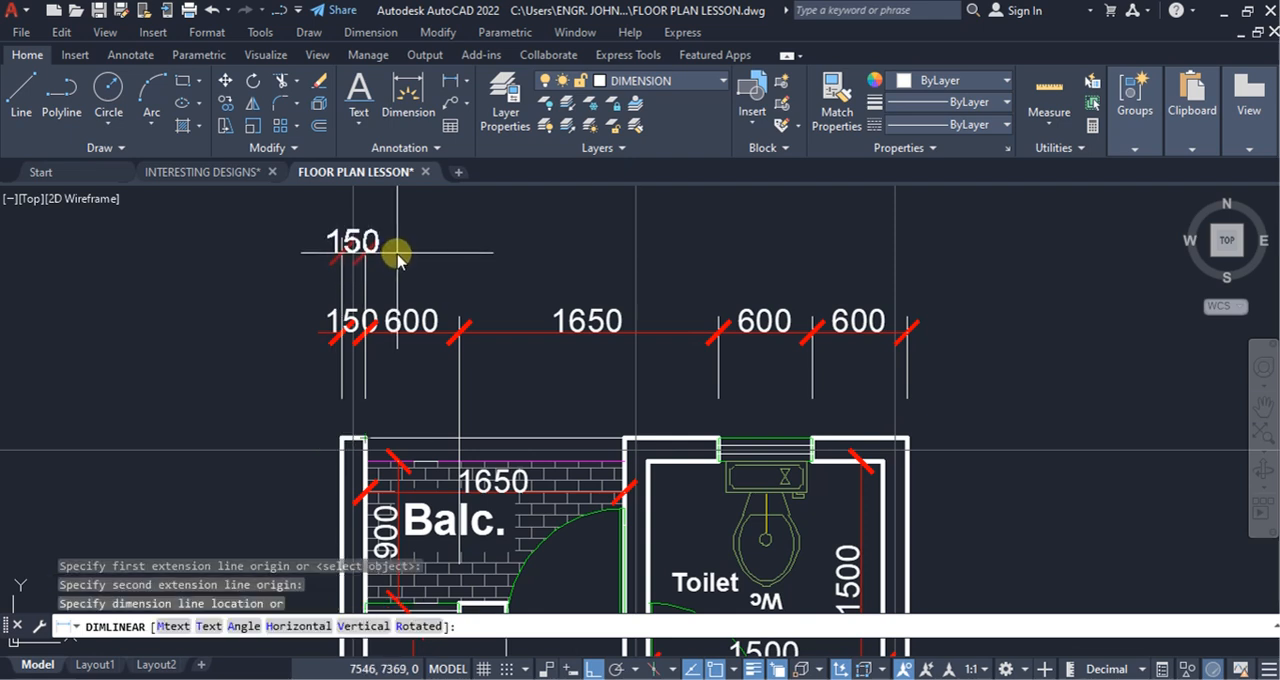
left_click(397, 250)
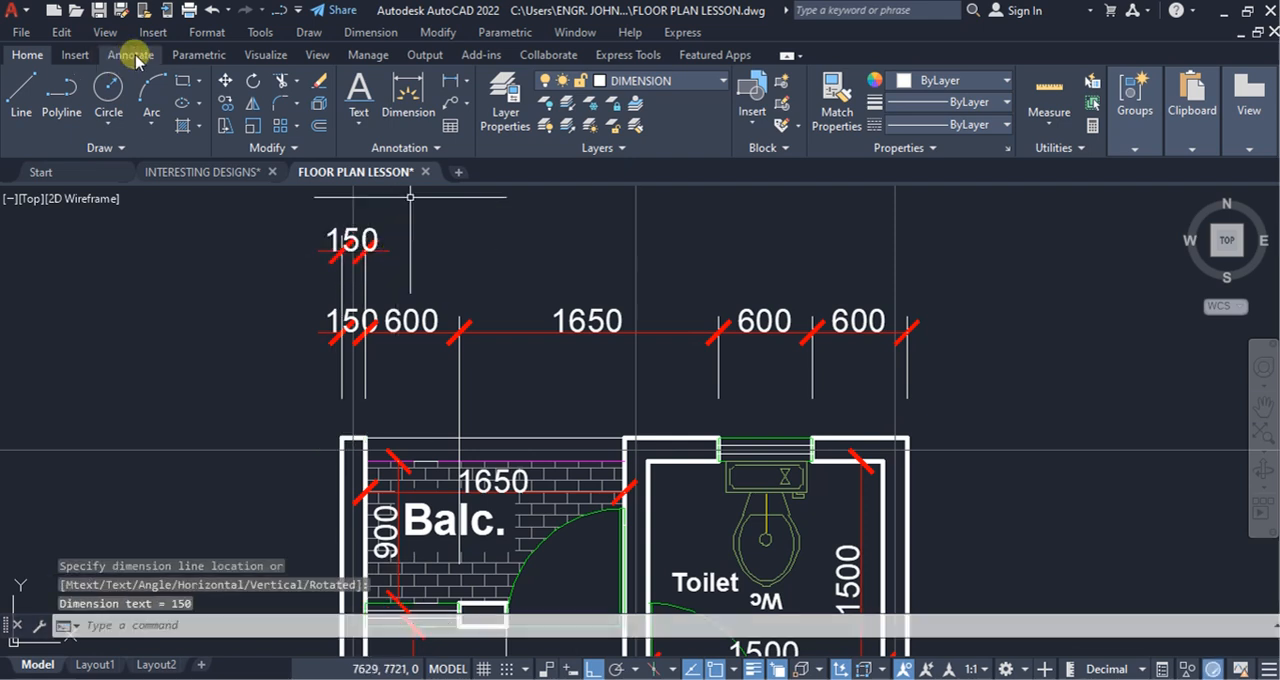
Step: Continue the second-row dimension to both faces of the balcony-toilet partition, the toilet's far side wall and the plan's outer corner
left_click(132, 56)
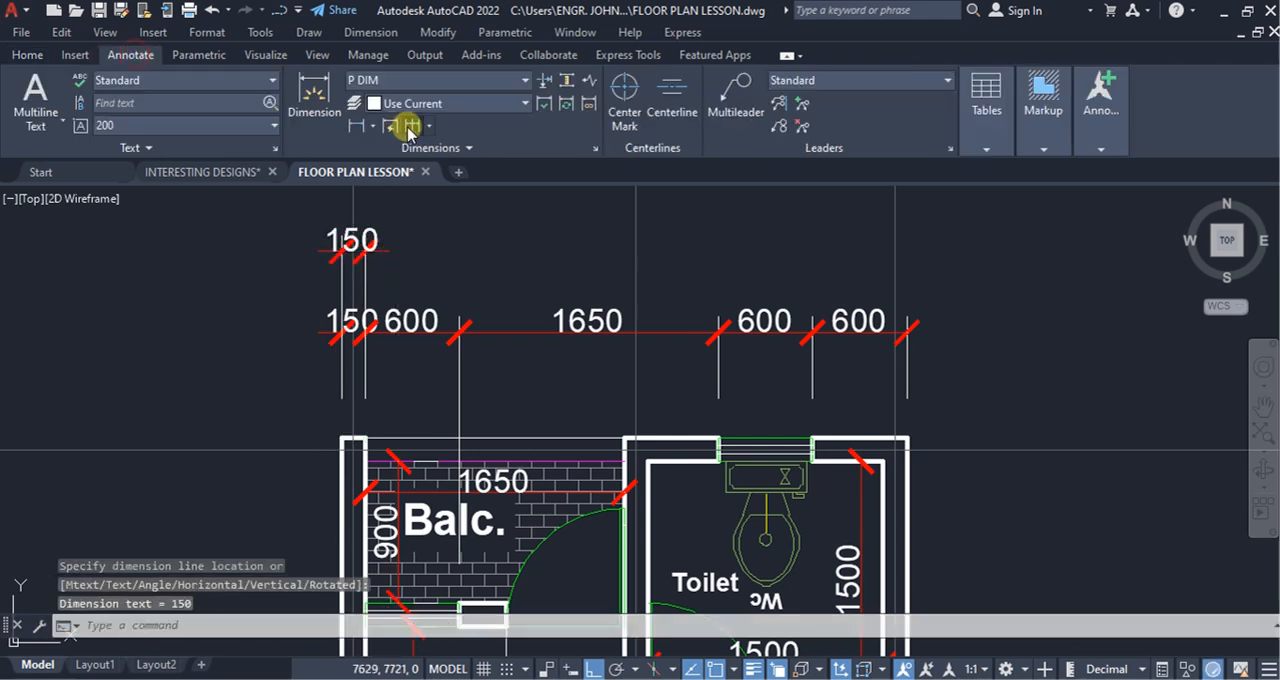
left_click(625, 438)
left_click(648, 461)
left_click(873, 472)
left_click(906, 437)
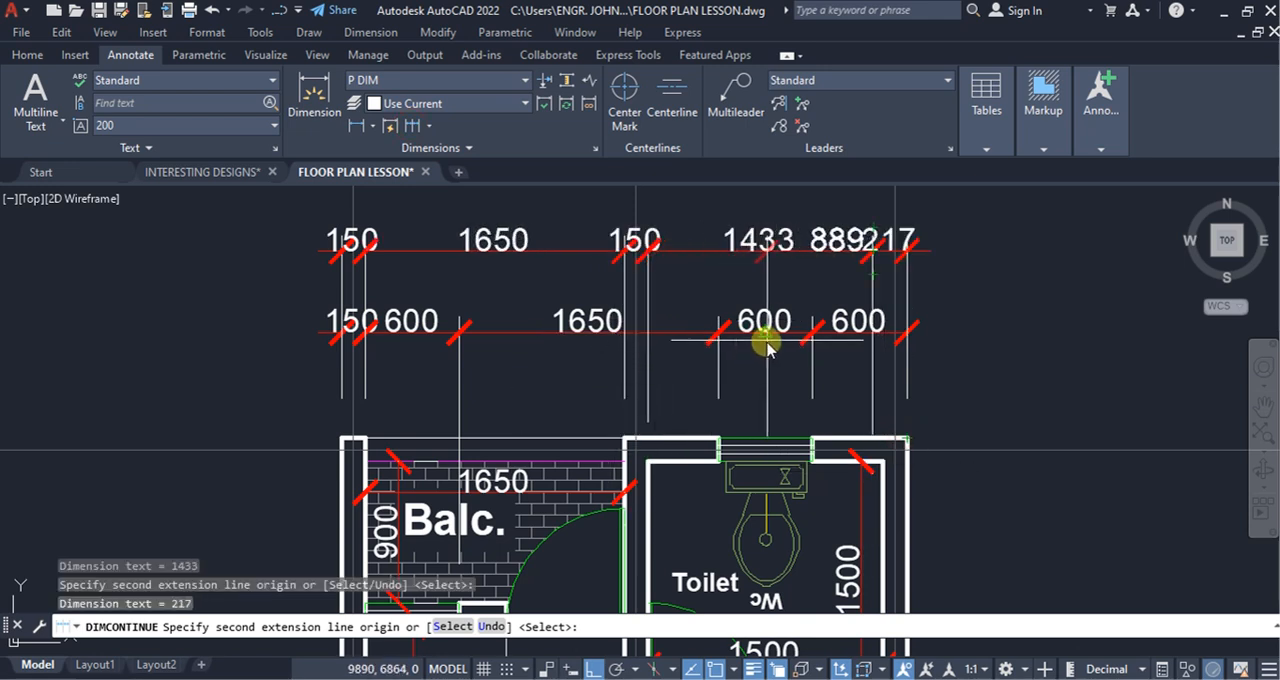
key("Escape")
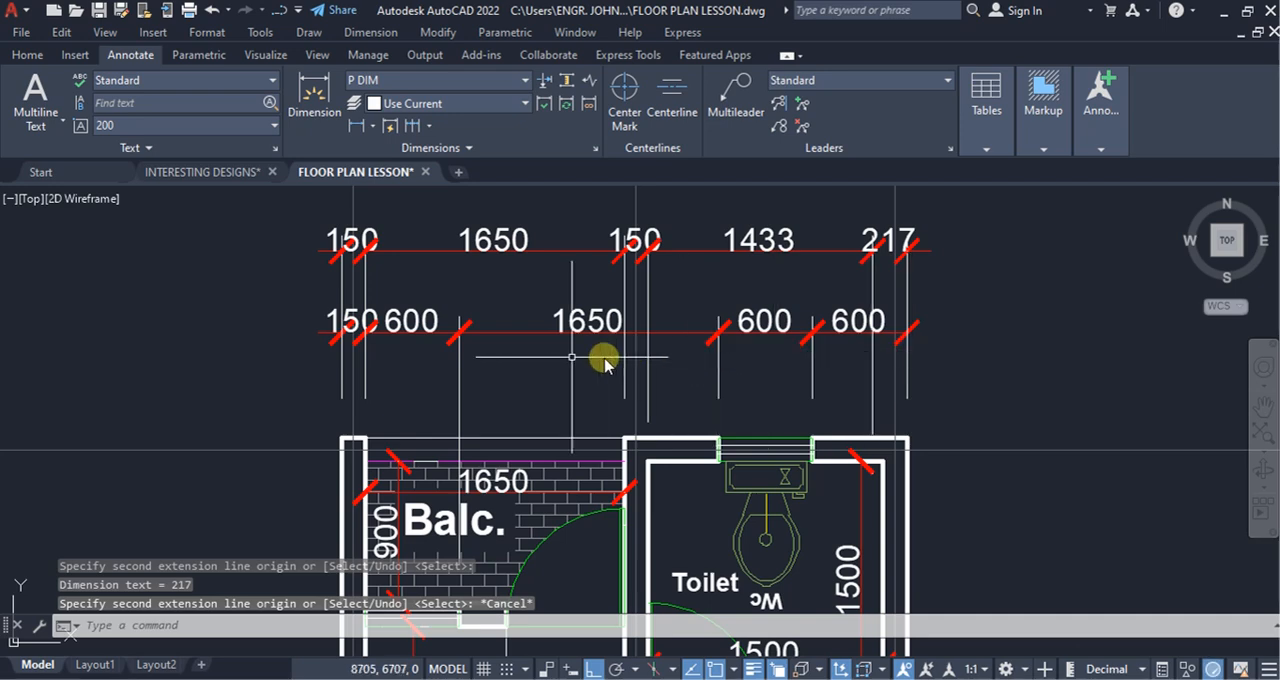
Step: Stretch the inner origin of the second row's last dimension onto the toilet's inside wall corner
left_click(912, 236)
scroll(909, 451, "up", 4)
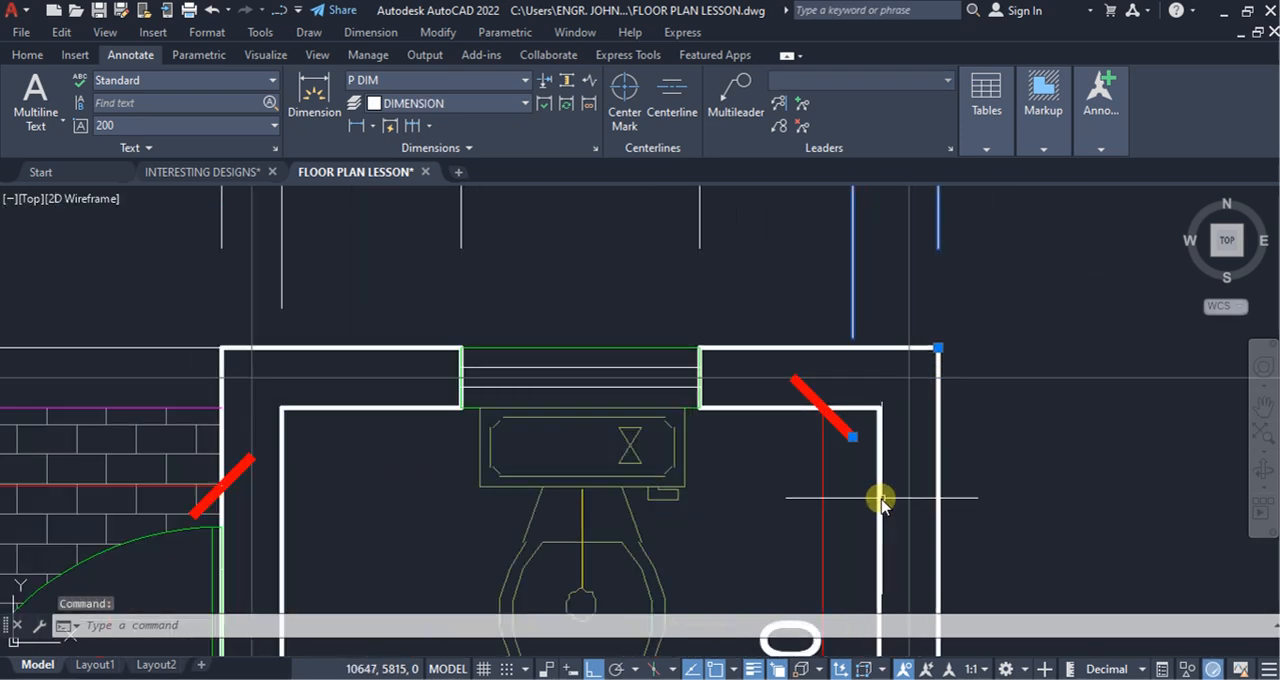
left_click(851, 437)
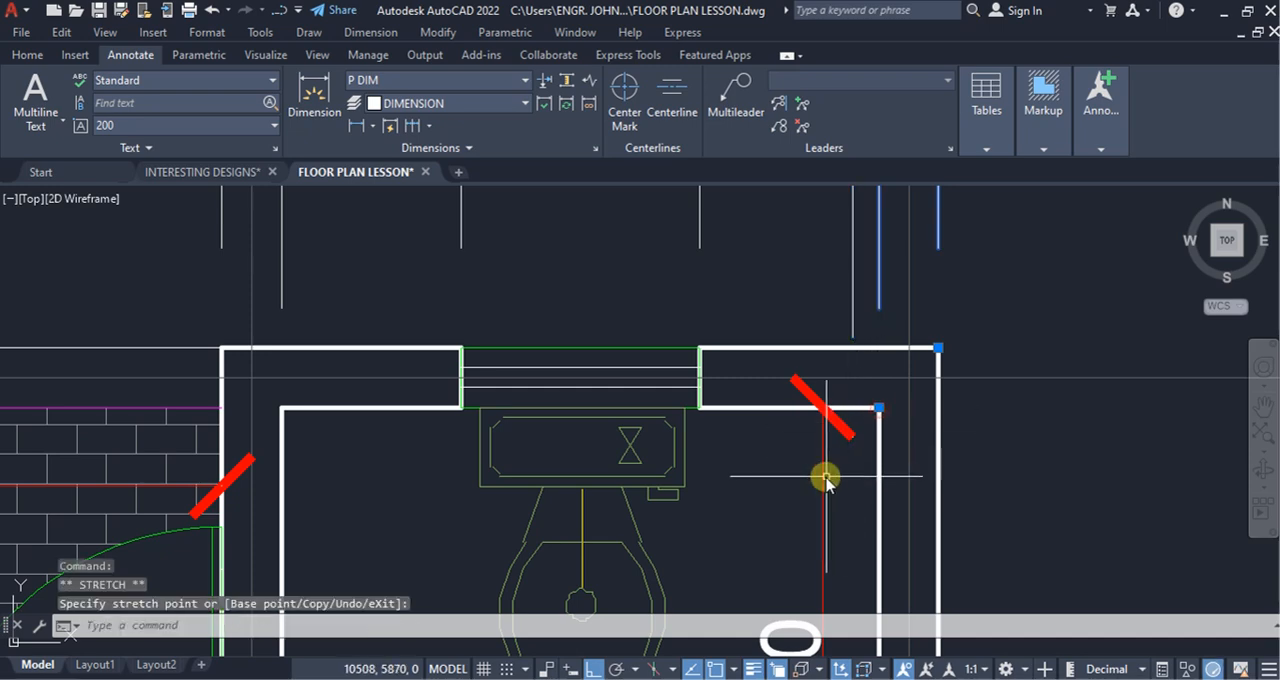
scroll(866, 486, "down", 6)
scroll(884, 420, "up", 4)
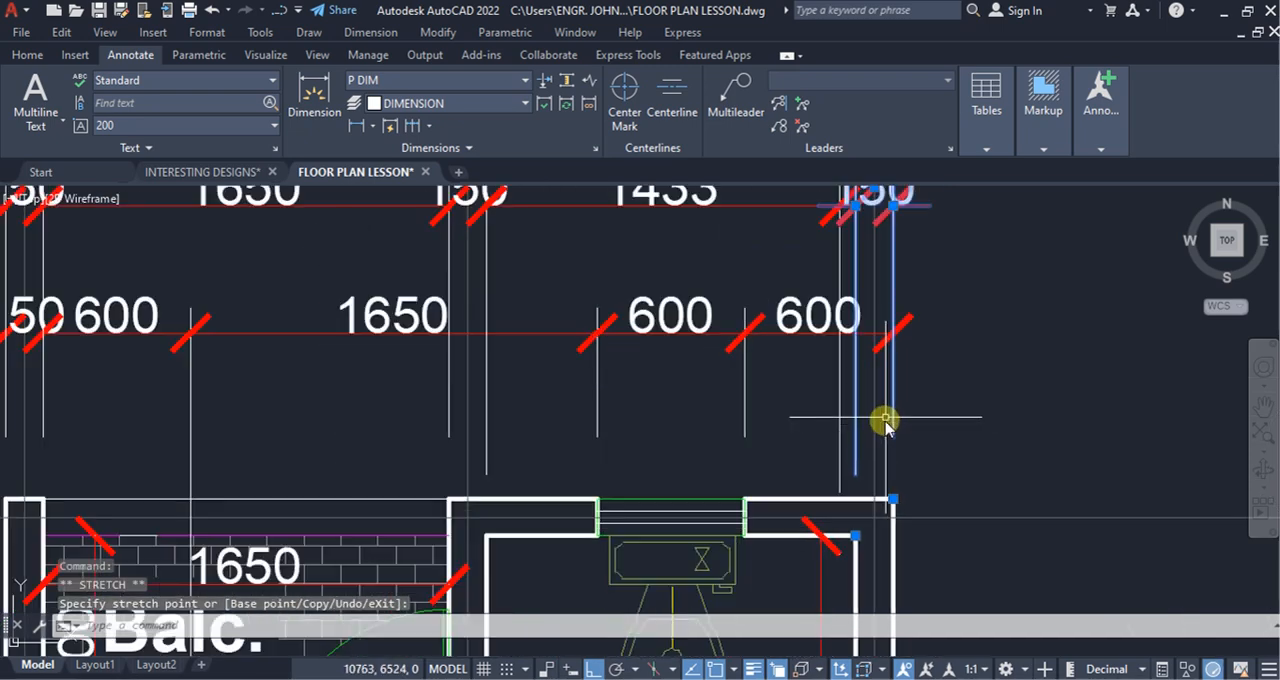
Step: Stretch the misplaced origin of the second row's toilet-width dimension onto the same inside wall corner
left_click(845, 464)
left_click(828, 455)
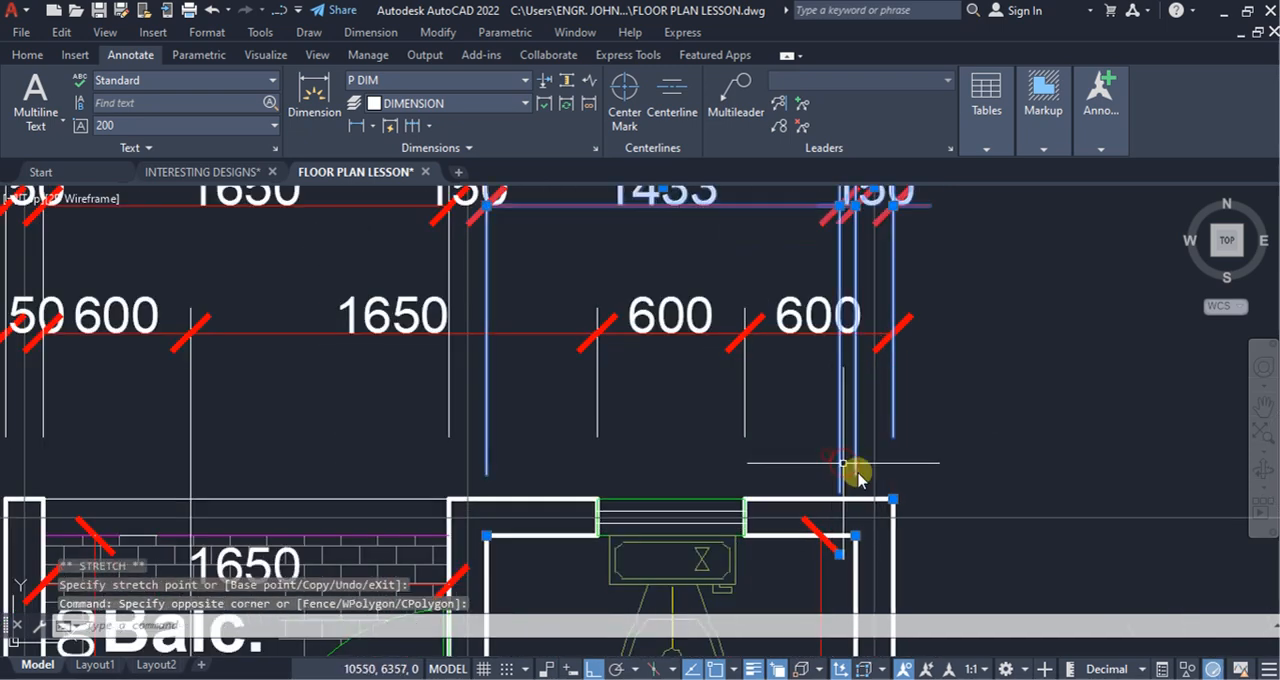
left_click(845, 547)
left_click(855, 535)
scroll(1022, 462, "down", 5)
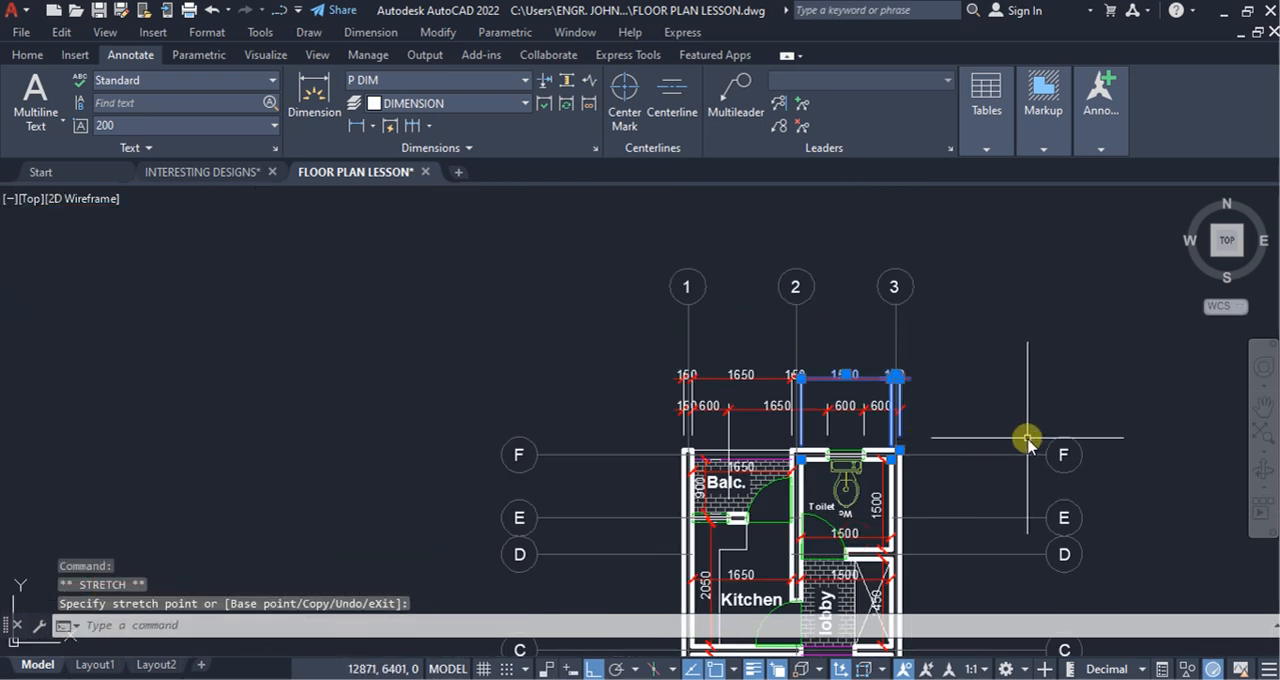
key("Escape")
Step: Add an overall horizontal linear dimension between the plan's two upper outer corners, placed above both dimension rows
scroll(960, 420, "up", 4)
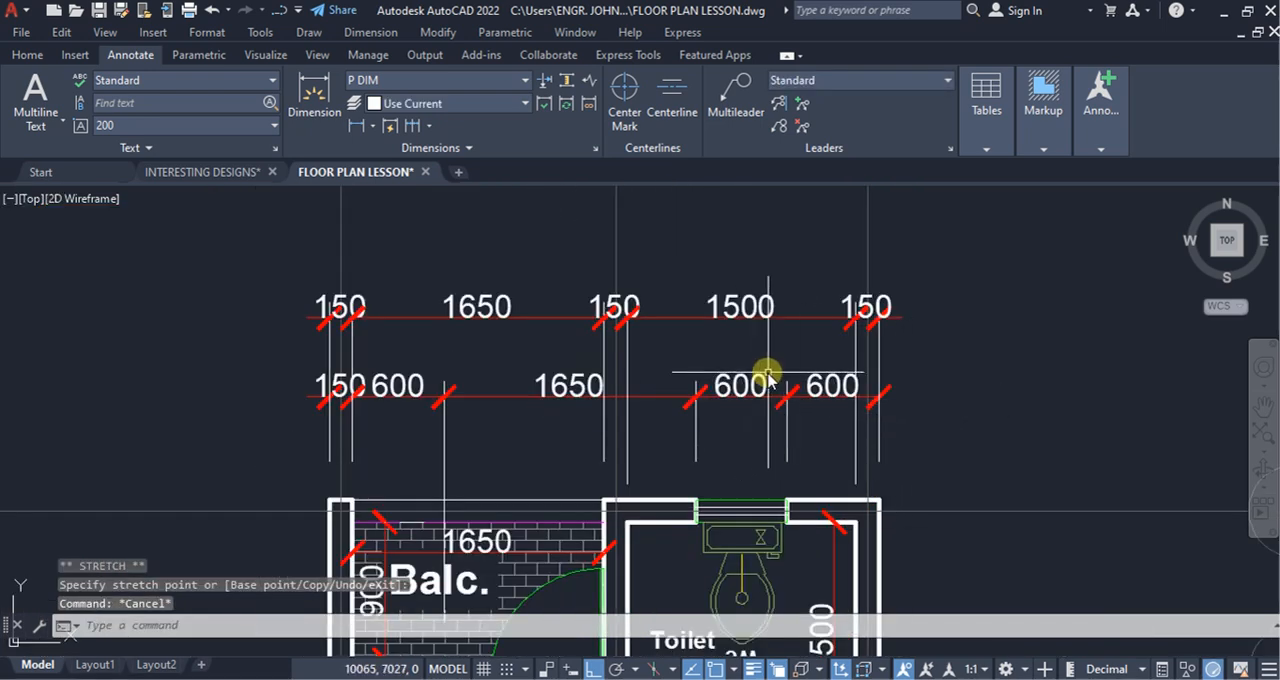
left_click(356, 125)
scroll(578, 375, "down", 2)
scroll(640, 390, "down", 3)
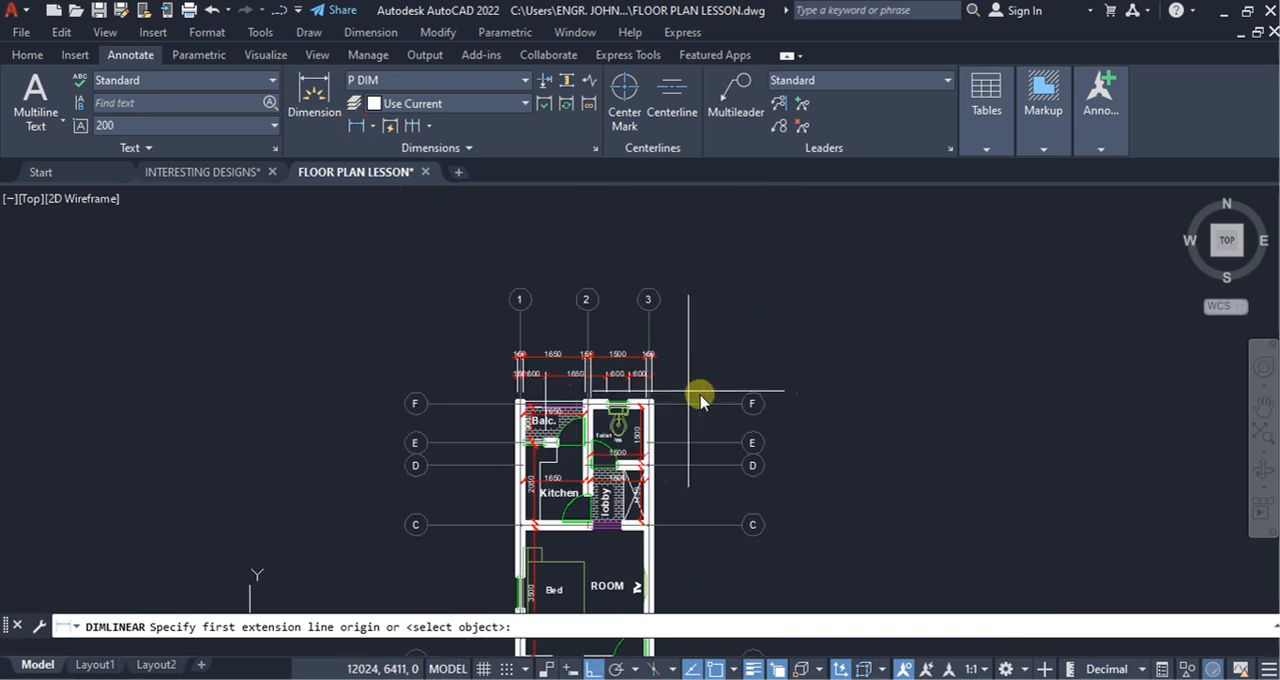
scroll(586, 386, "up", 3)
scroll(420, 470, "up", 3)
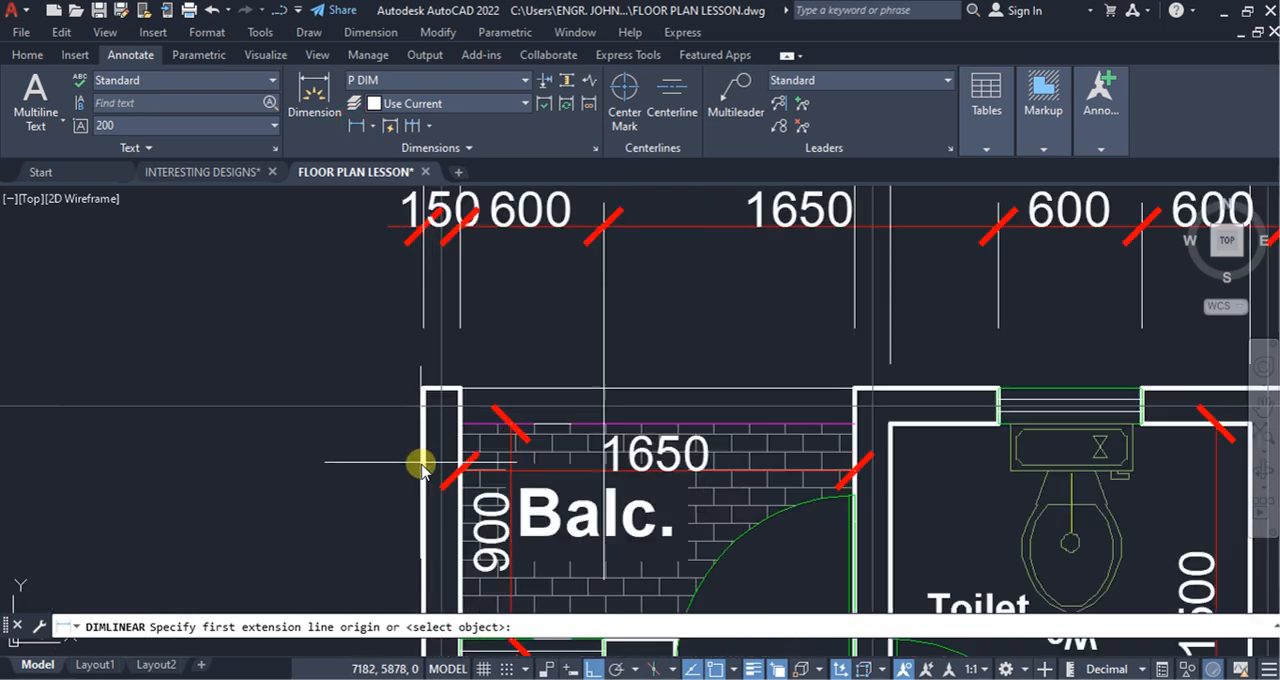
left_click(424, 392)
scroll(362, 405, "down", 3)
scroll(620, 405, "up", 4)
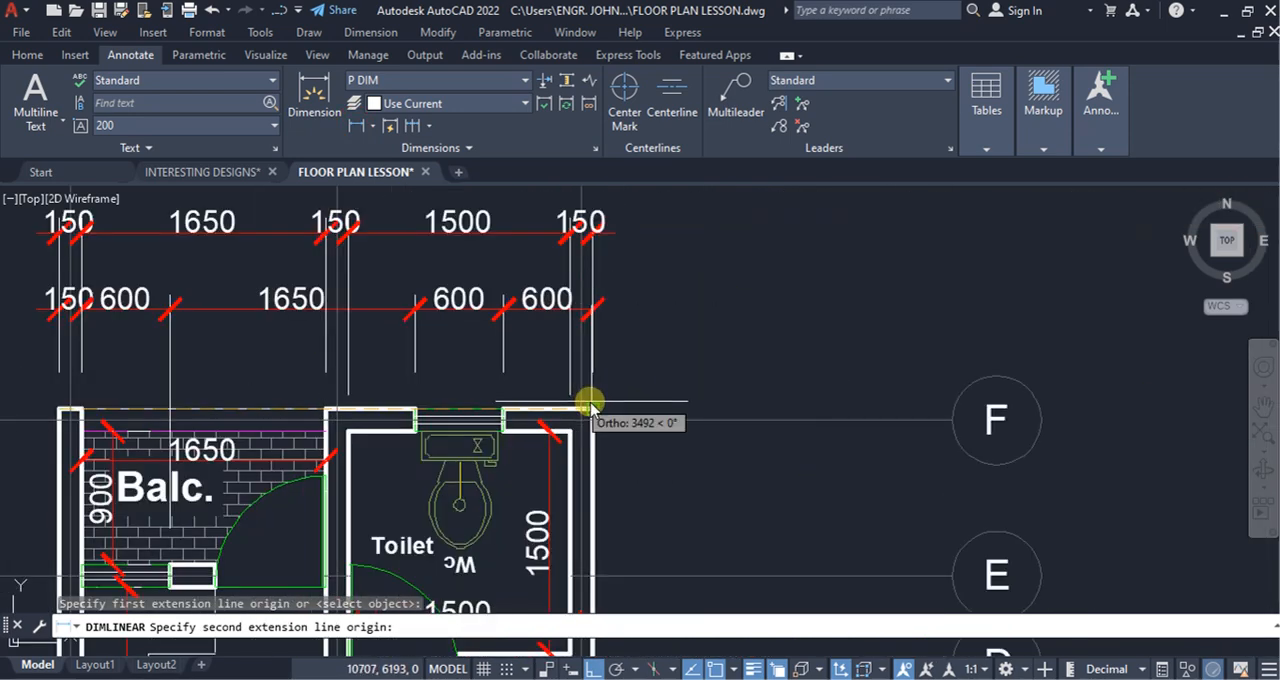
left_click(588, 404)
scroll(630, 380, "down", 4)
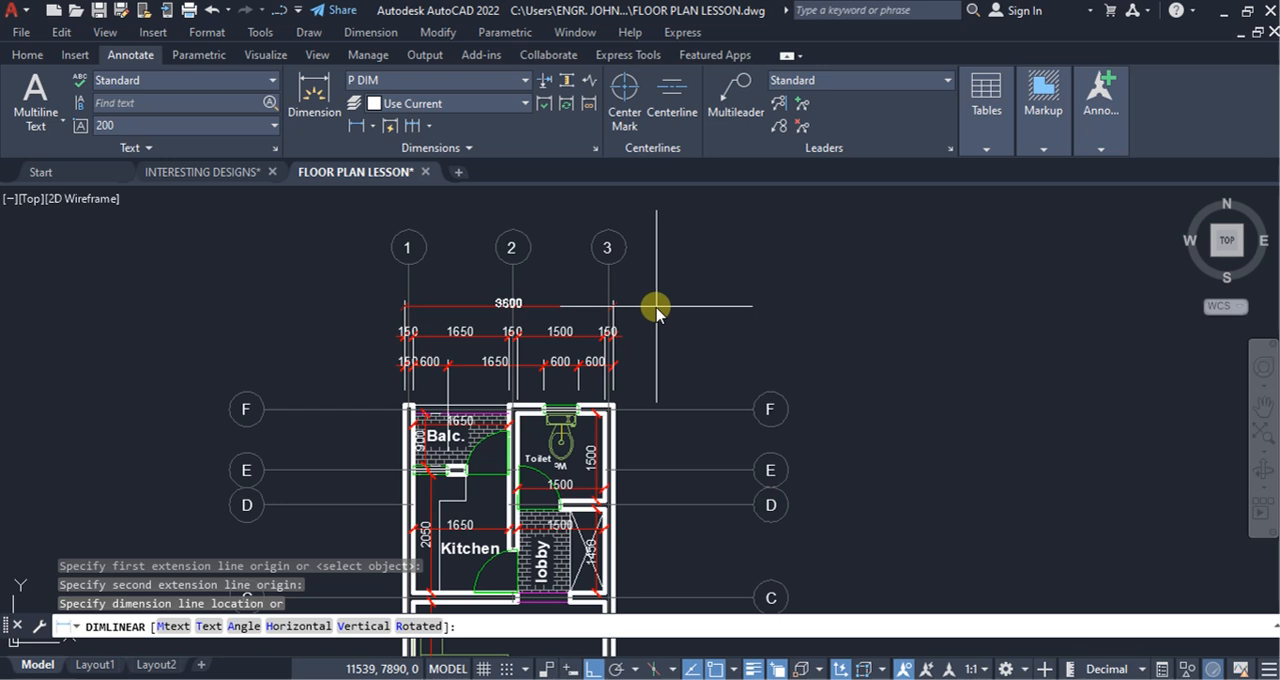
left_click(657, 313)
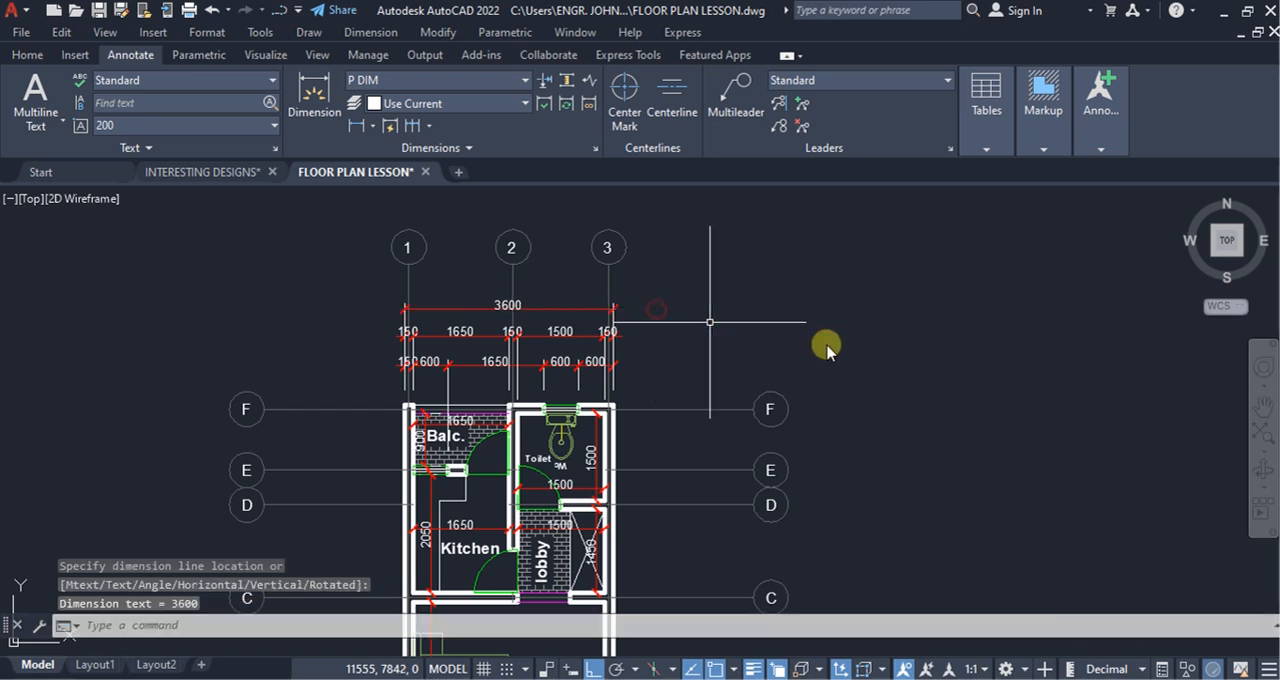
Step: Dimension the spacing between grid lines 1 and 2 above the overall dimension, and continue it to grid line 3
left_click(357, 125)
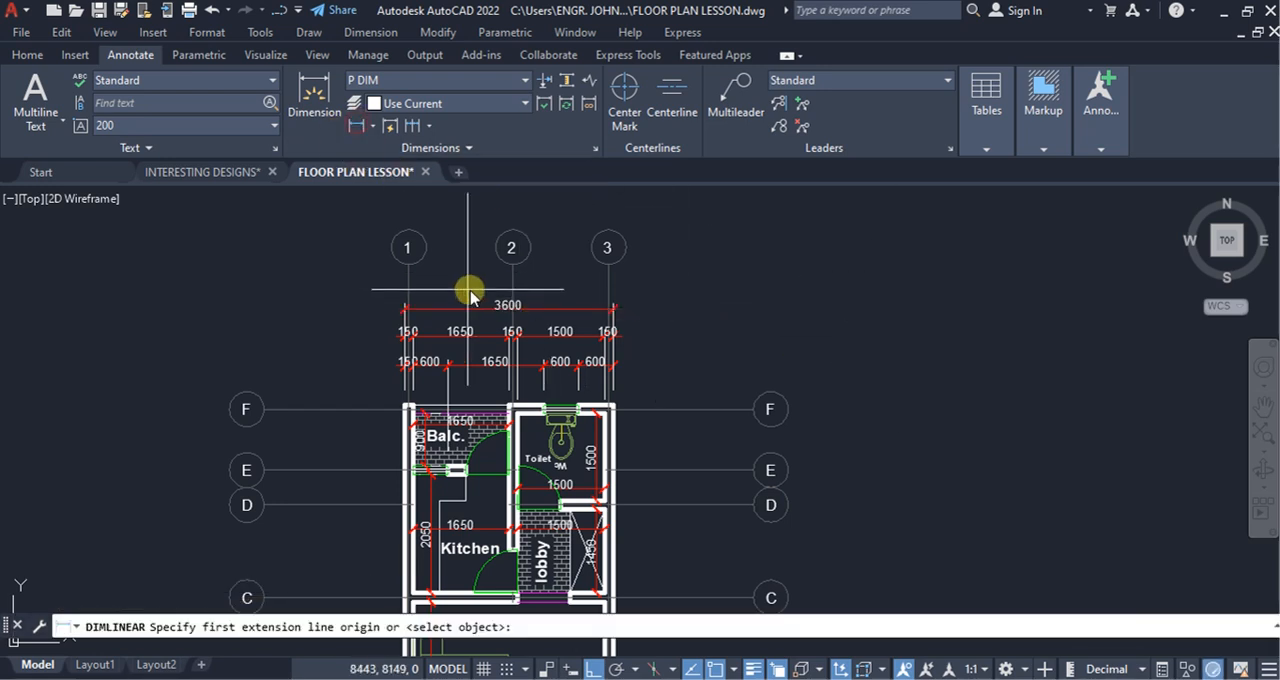
scroll(445, 276, "up", 4)
left_click(353, 298)
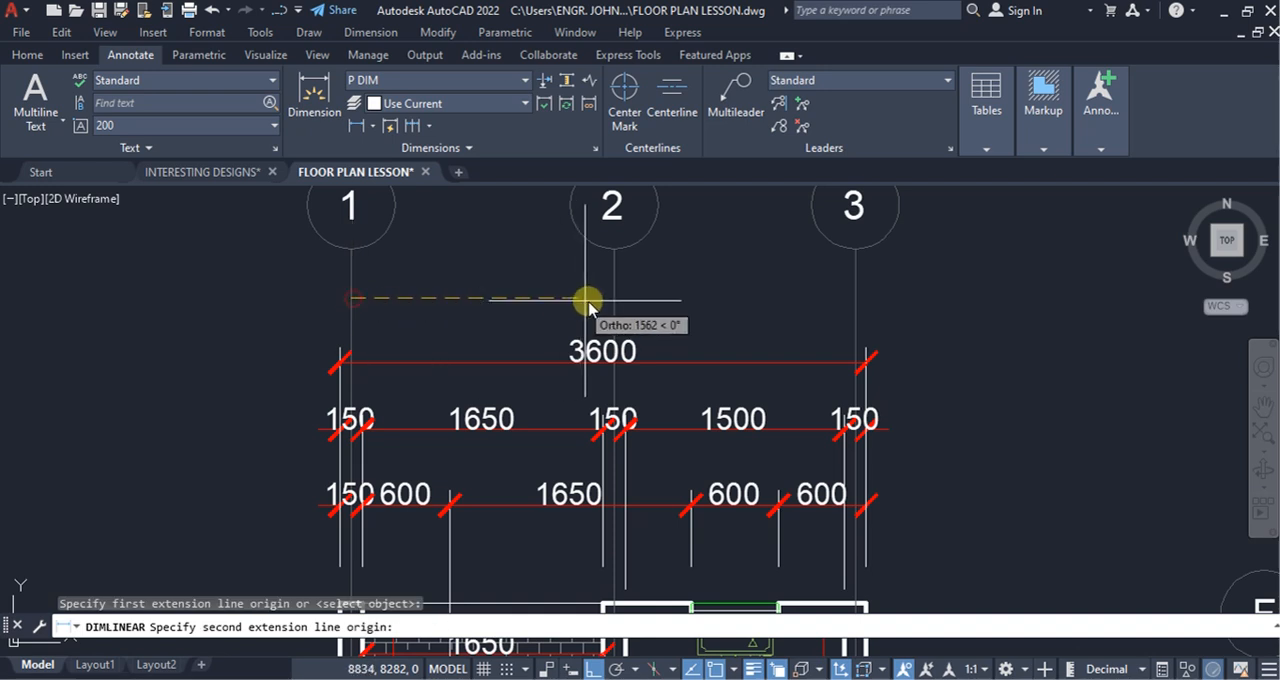
left_click(612, 299)
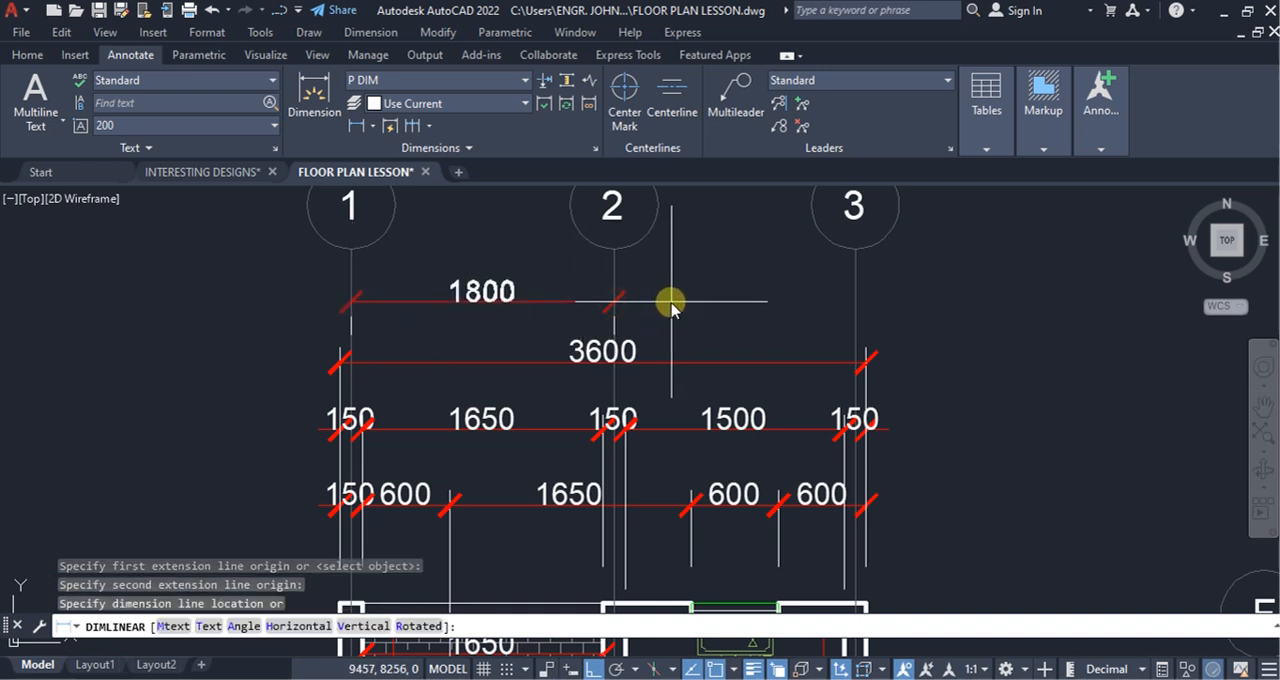
left_click(671, 306)
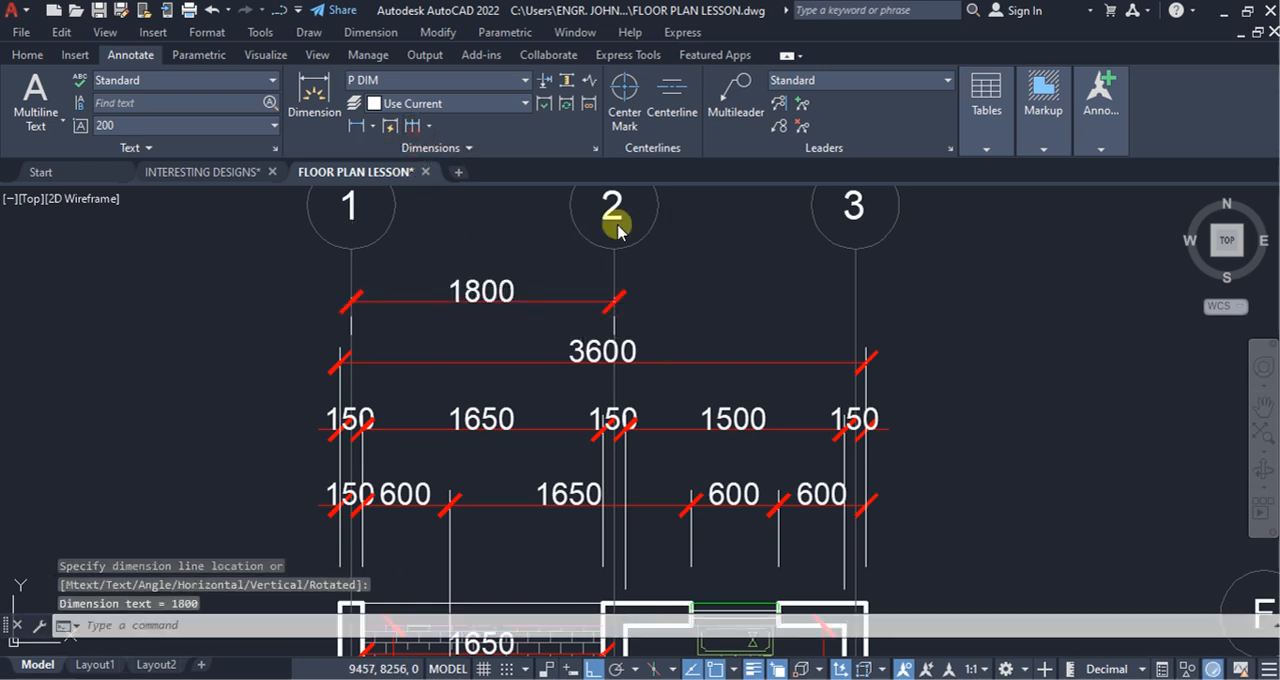
scroll(616, 306, "down", 8)
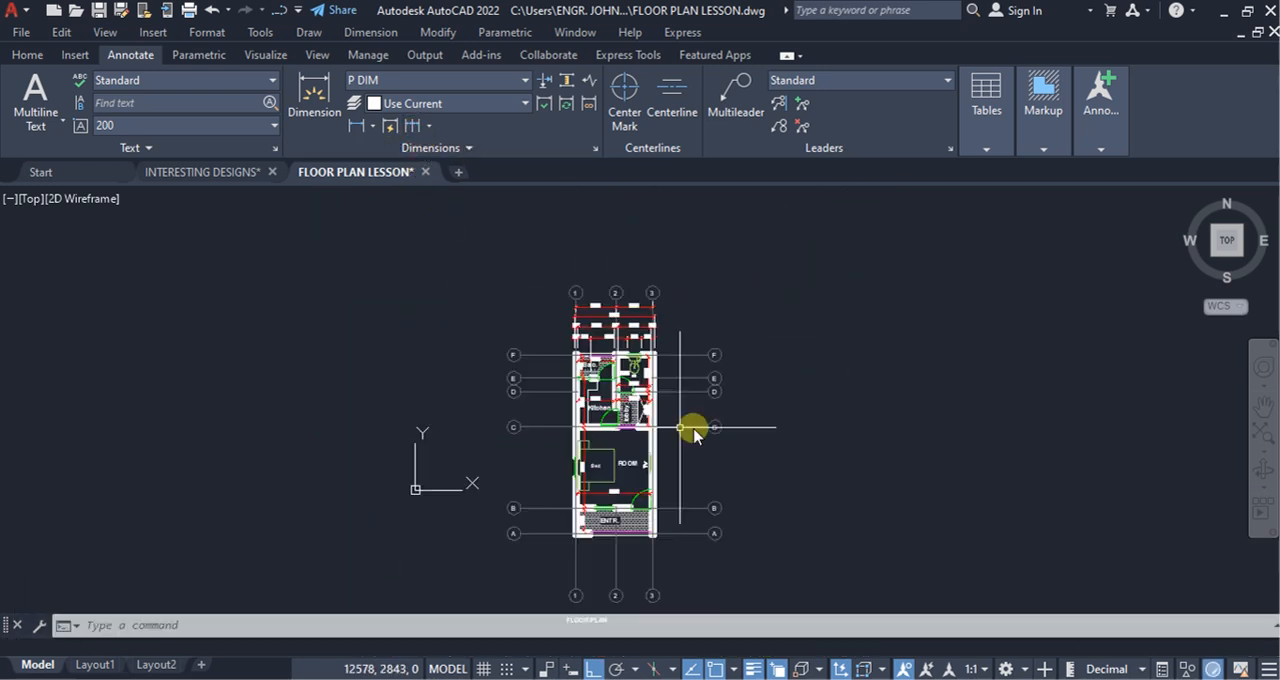
middle_click_drag(650, 317, 646, 337)
scroll(646, 337, "up", 6)
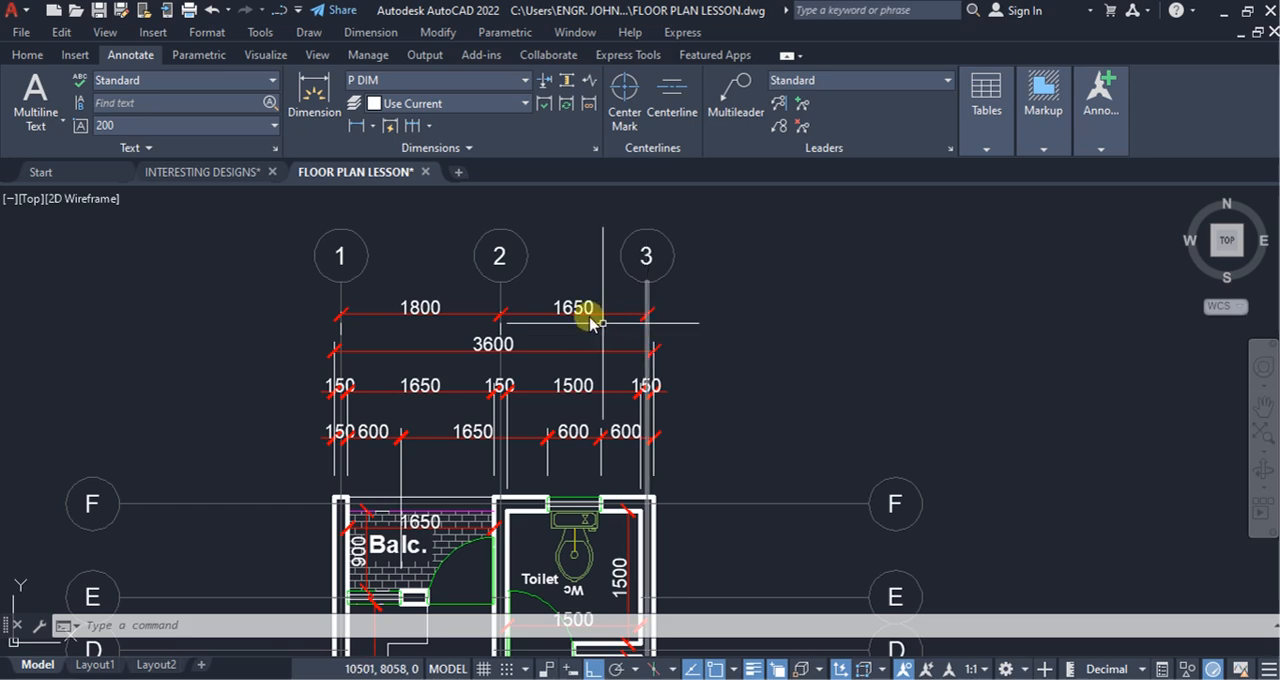
Step: Examine the vertical dimension chains beside the plan, especially their extension lines around grid lines A and B
scroll(592, 322, "down", 8)
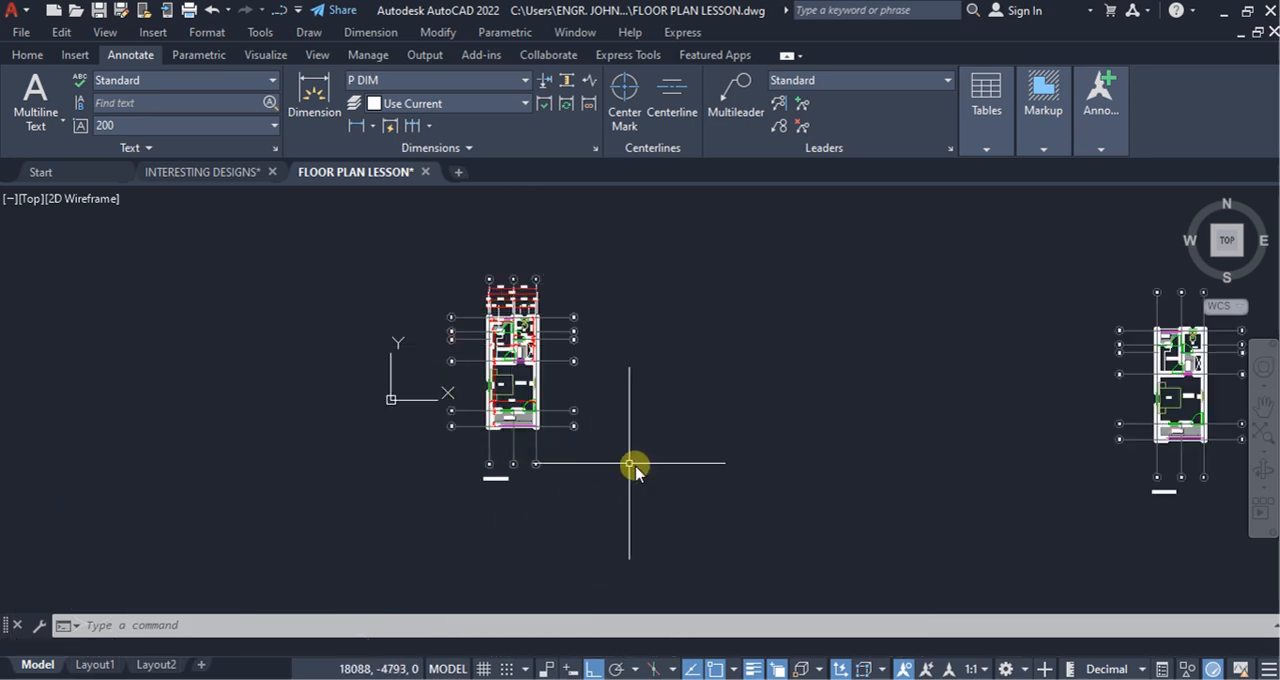
scroll(586, 451, "up", 8)
scroll(631, 472, "down", 4)
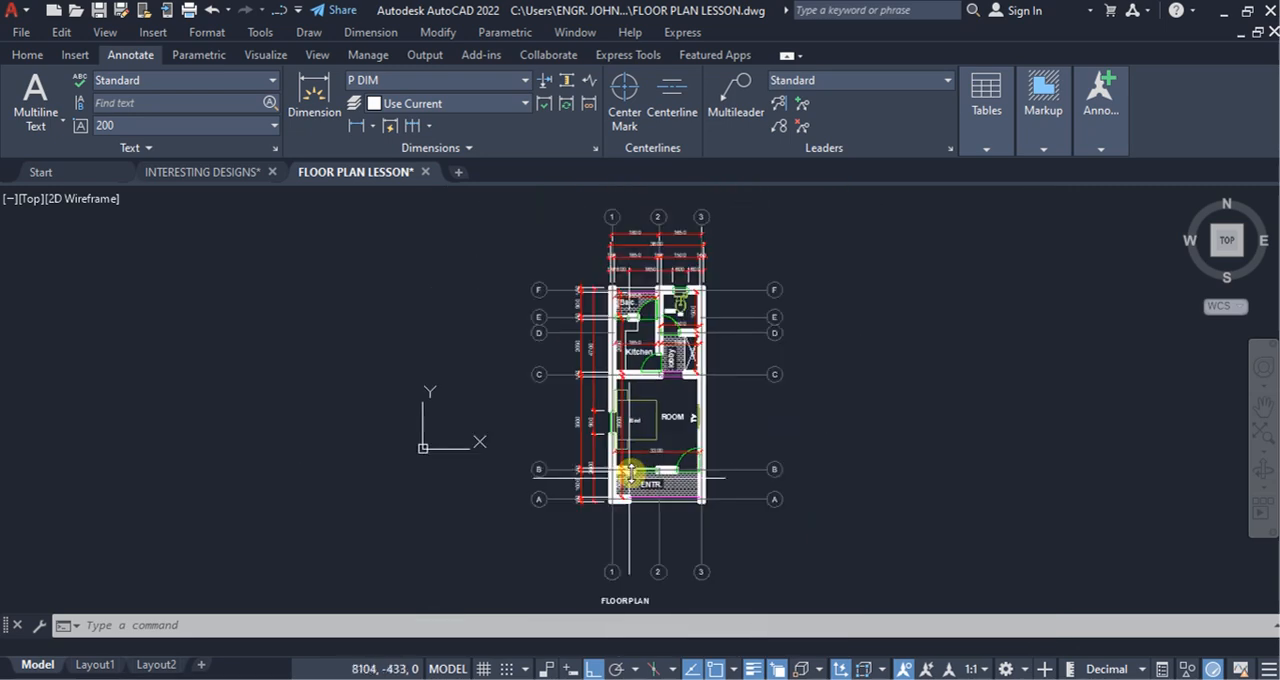
scroll(631, 472, "up", 4)
scroll(609, 509, "up", 4)
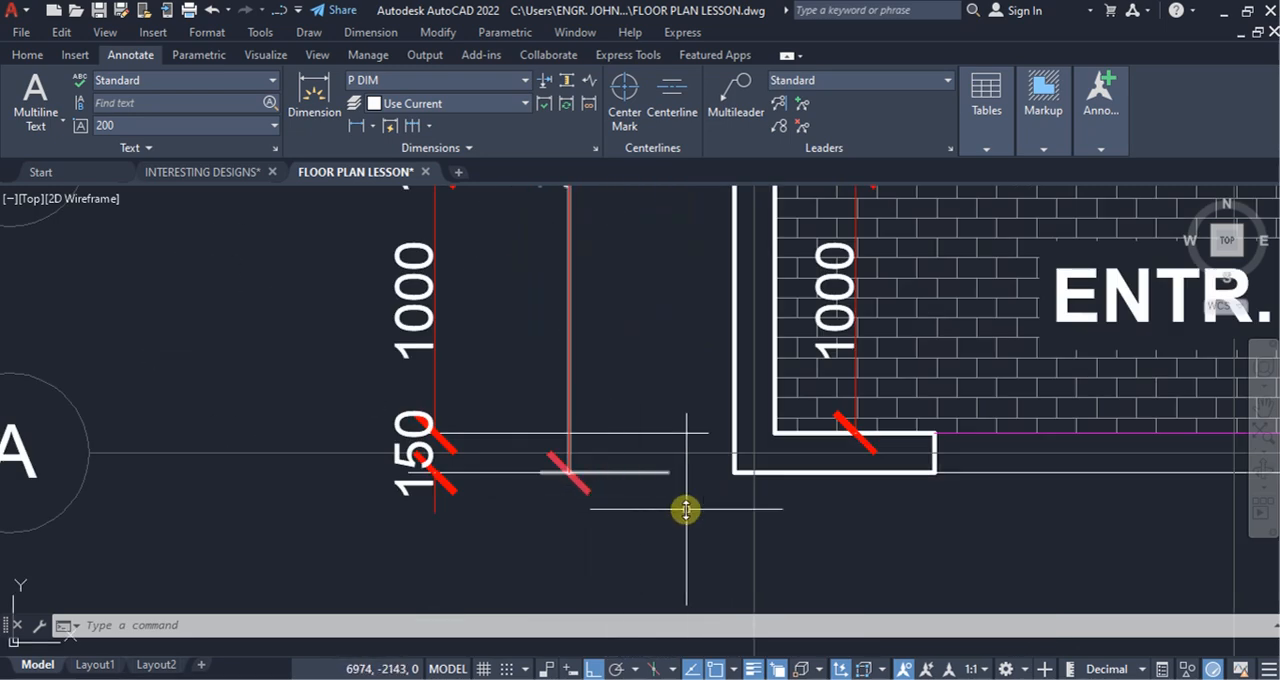
scroll(651, 530, "down", 4)
scroll(630, 525, "up", 4)
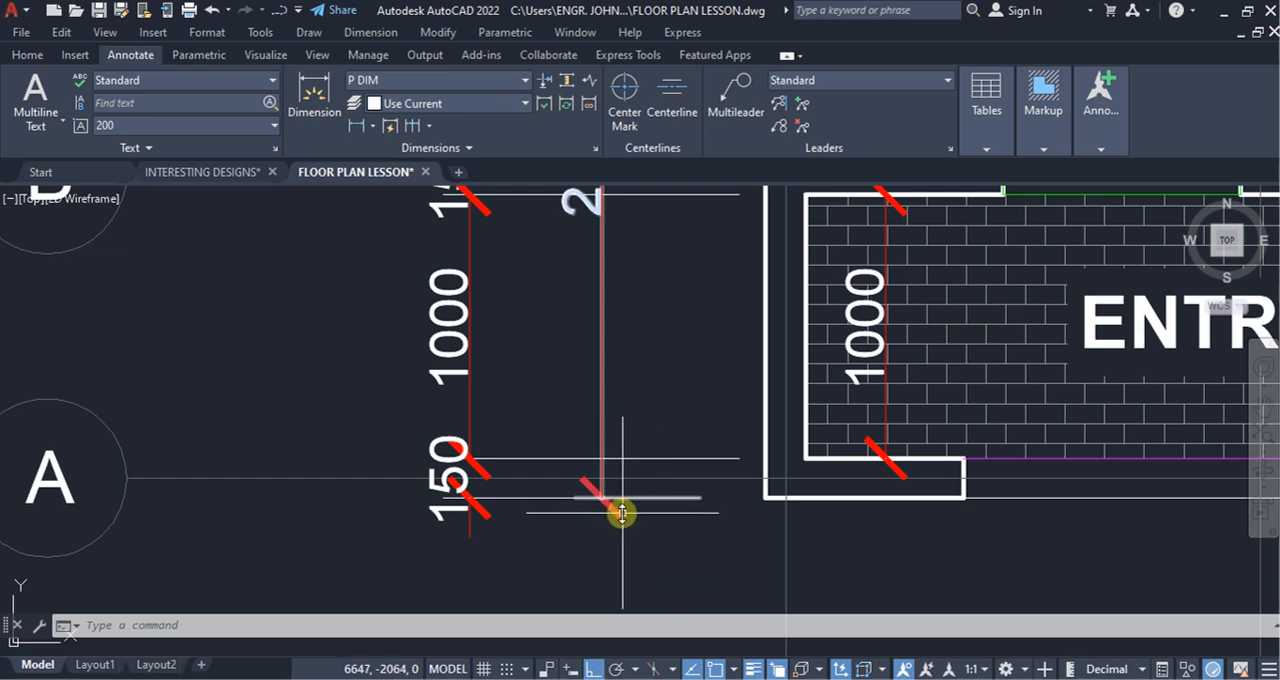
scroll(600, 535, "down", 5)
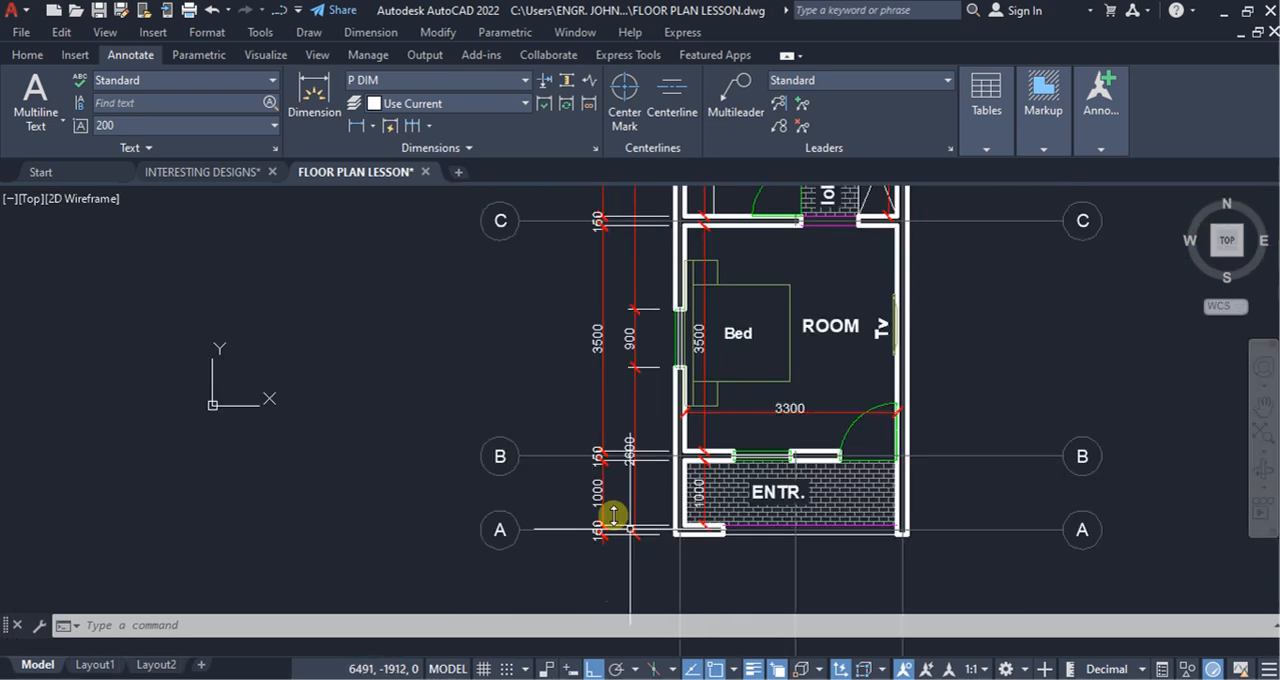
scroll(614, 515, "up", 5)
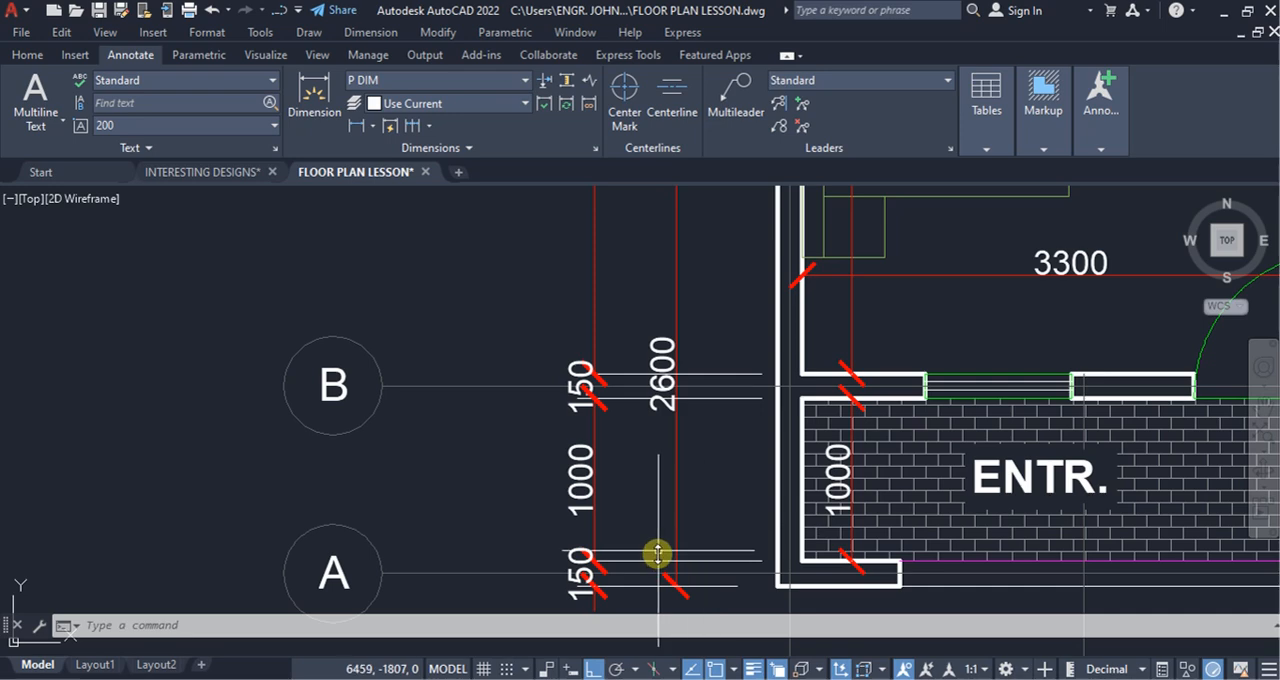
Step: Shorten the outer chain's extension line at the entrance wall's inner face by stretching its origin to the inner chain's dimension line
scroll(700, 569, "up", 4)
left_click(726, 557)
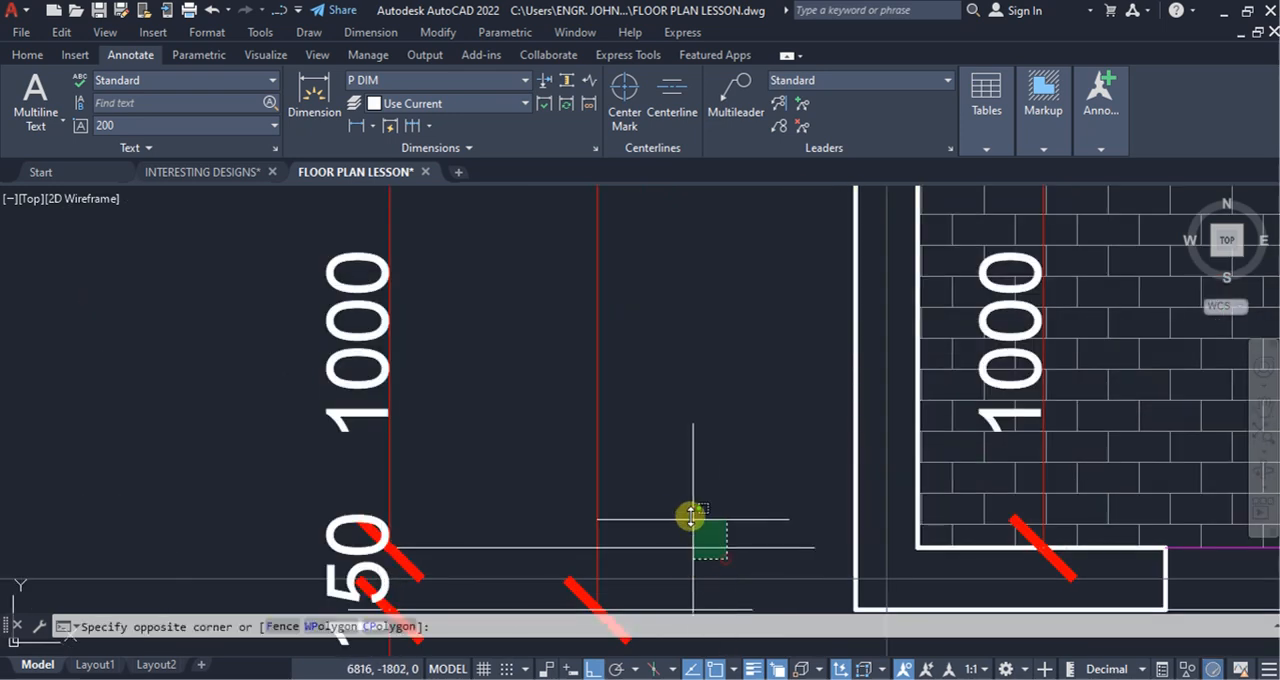
left_click(691, 516)
left_click(913, 545)
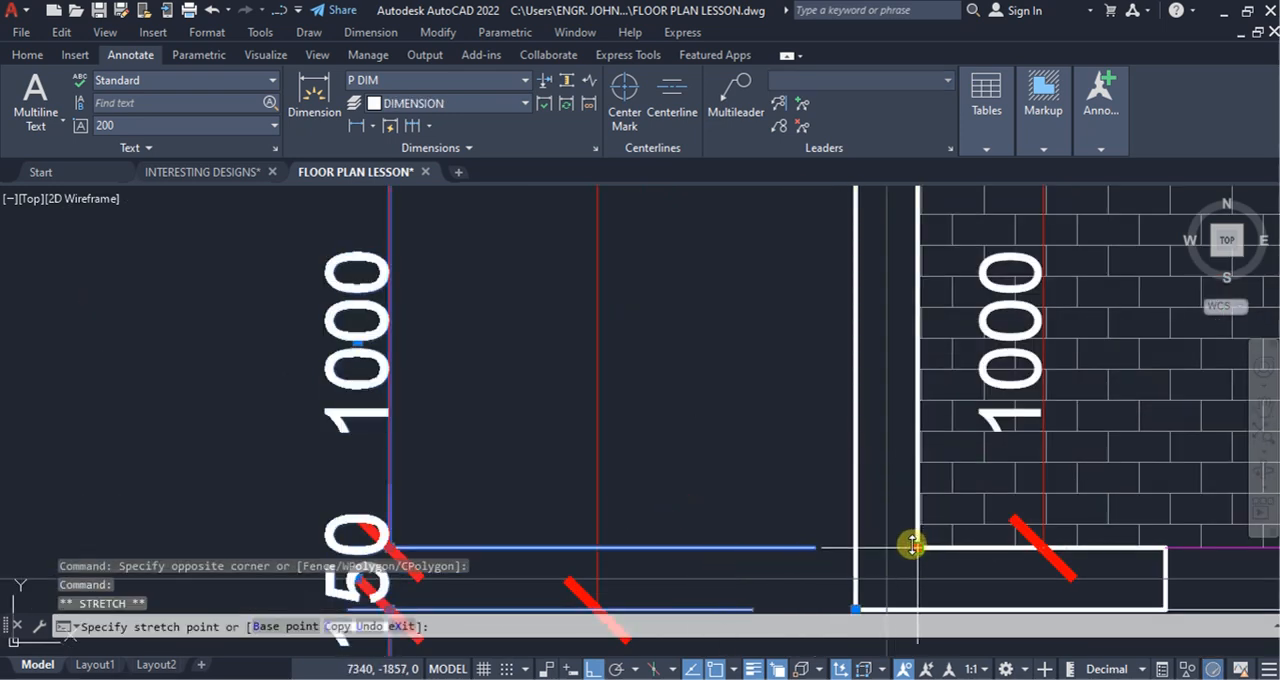
left_click(593, 547)
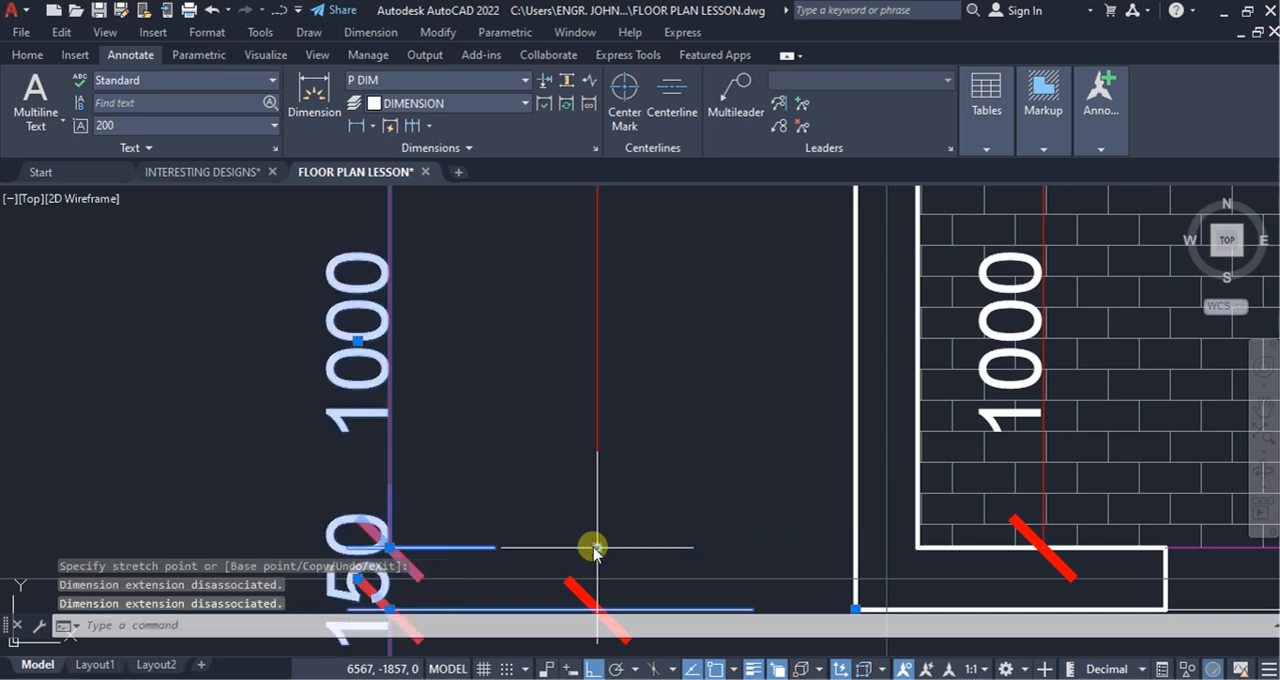
Step: Shorten the outer vertical chain's extension lines at both faces of the grid line B wall by stretching their origins to the inner chain's dimension line
scroll(737, 543, "down", 3)
scroll(766, 509, "up", 3)
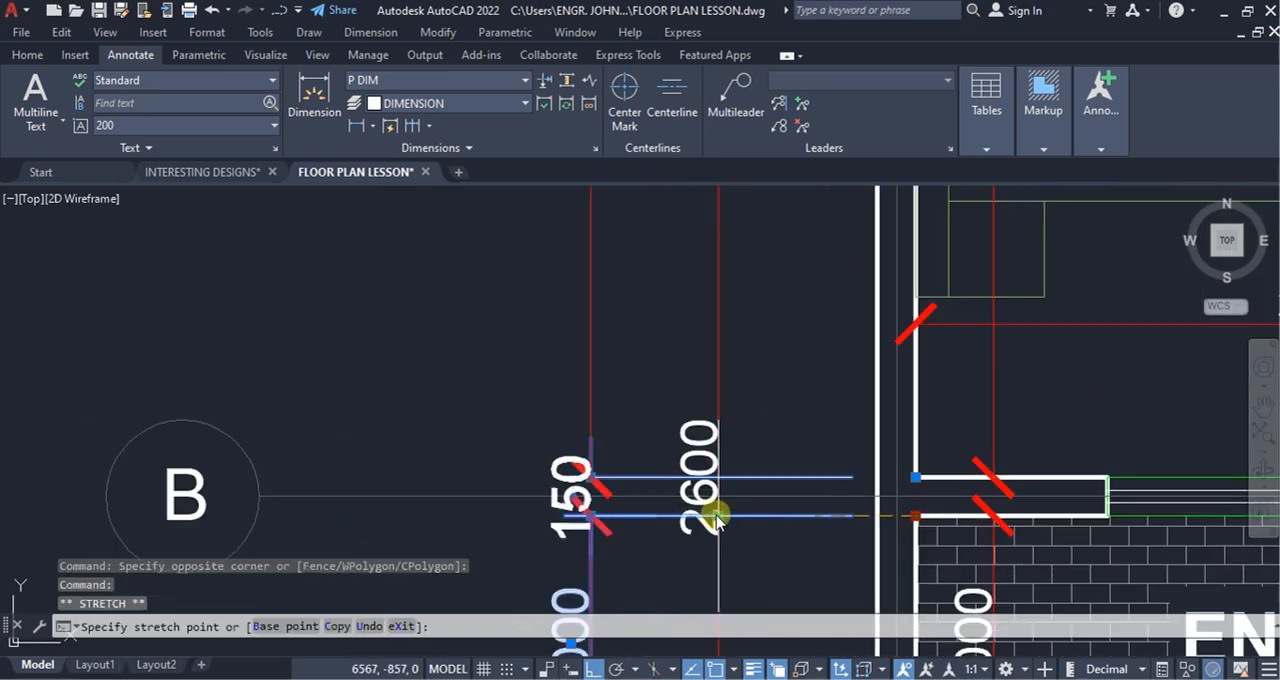
left_click(718, 515)
left_click(913, 479)
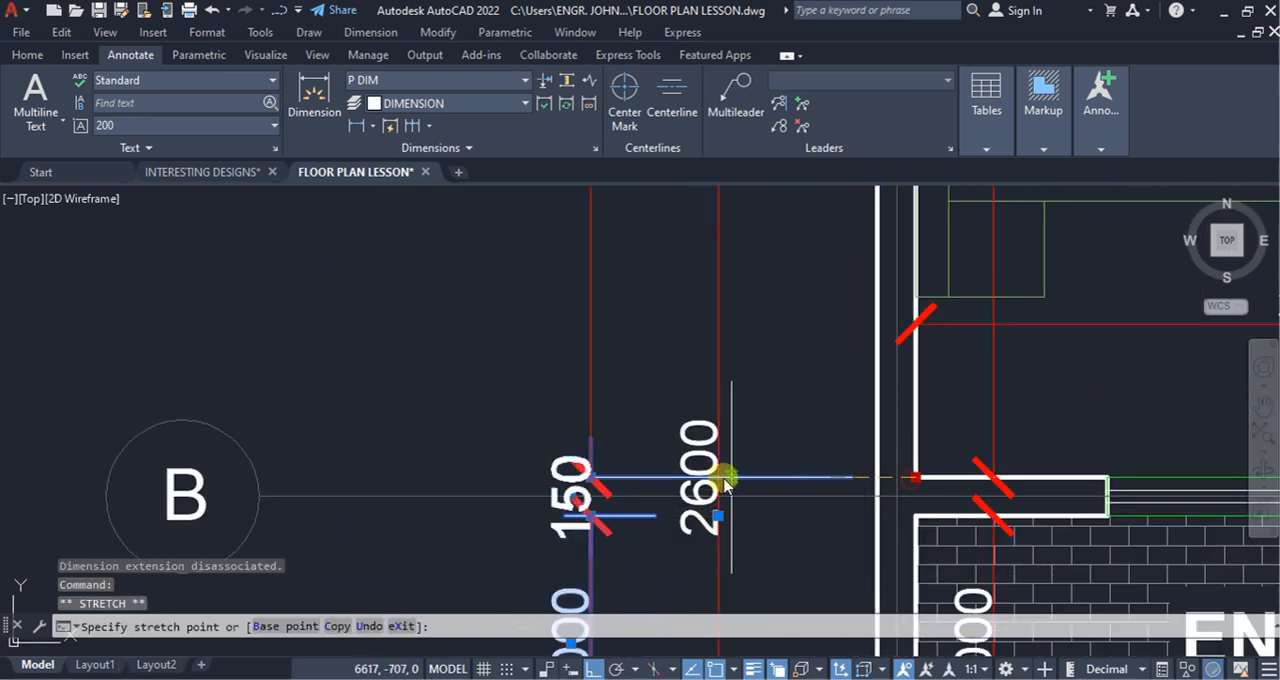
left_click(718, 483)
left_click(776, 461)
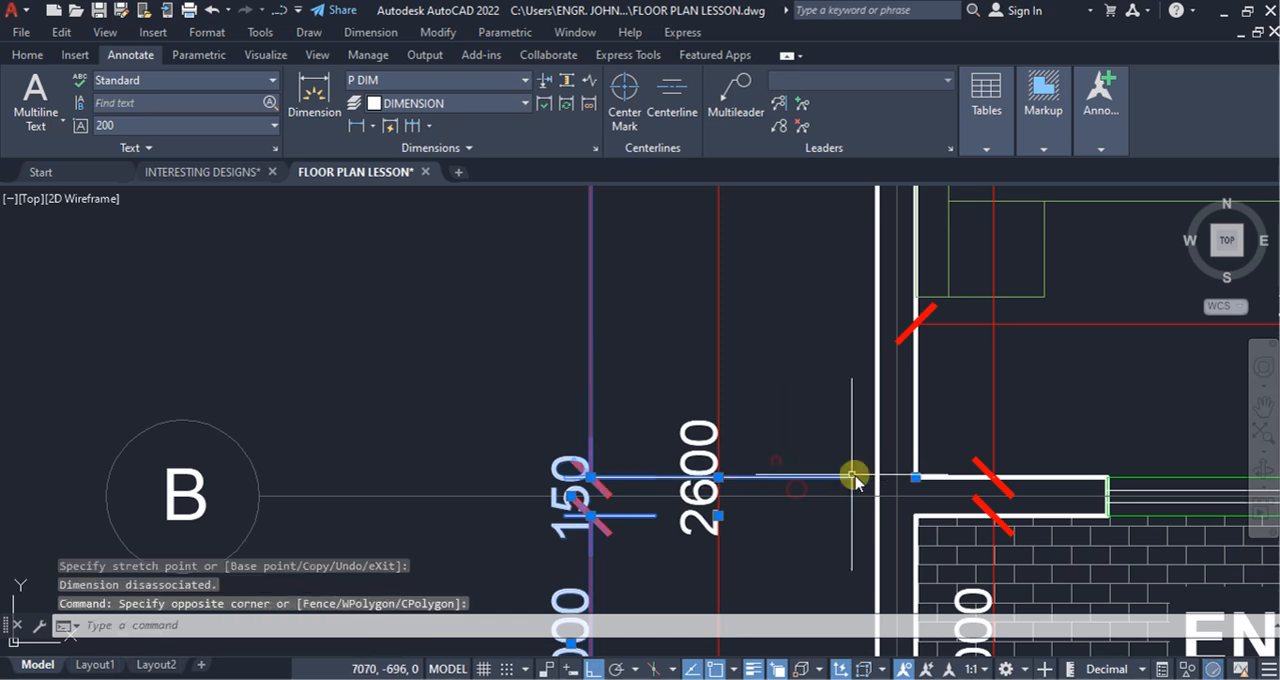
left_click(912, 480)
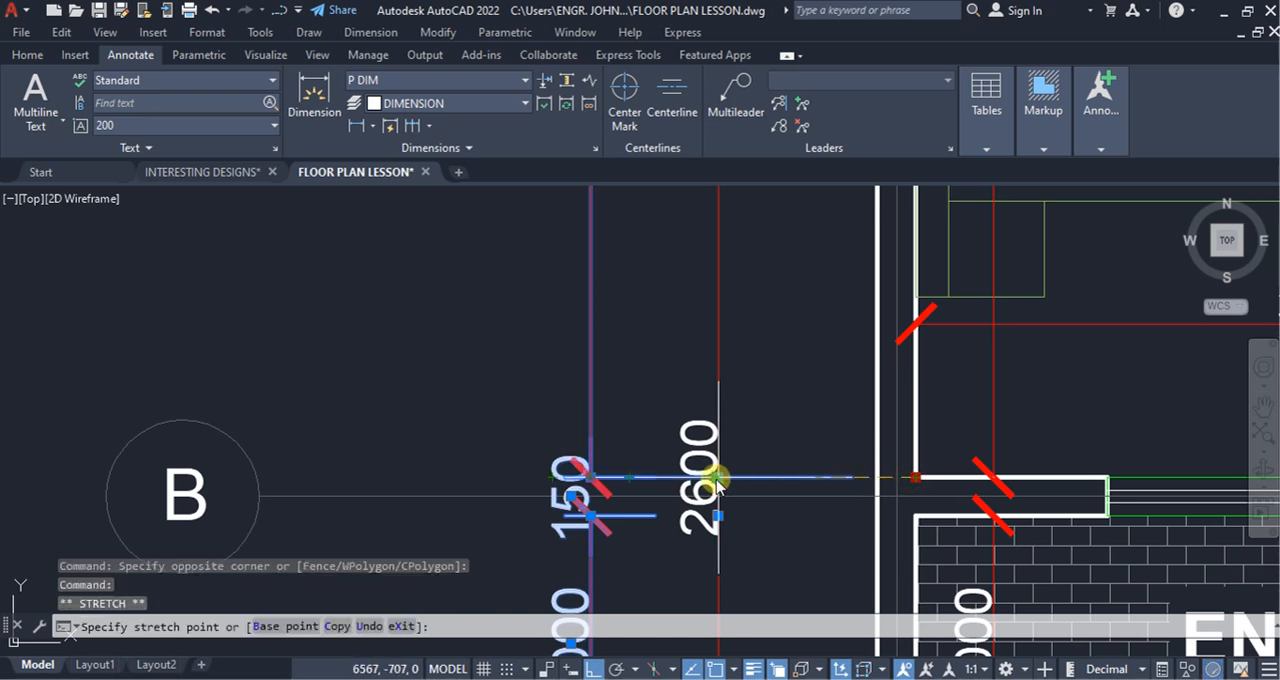
Step: Shorten the outer chain's extension lines at grid line E and the balcony's edge below grid line F, stretching their origins to the inner chain's dimension line
scroll(716, 483, "down", 3)
left_click(610, 372)
key("Escape")
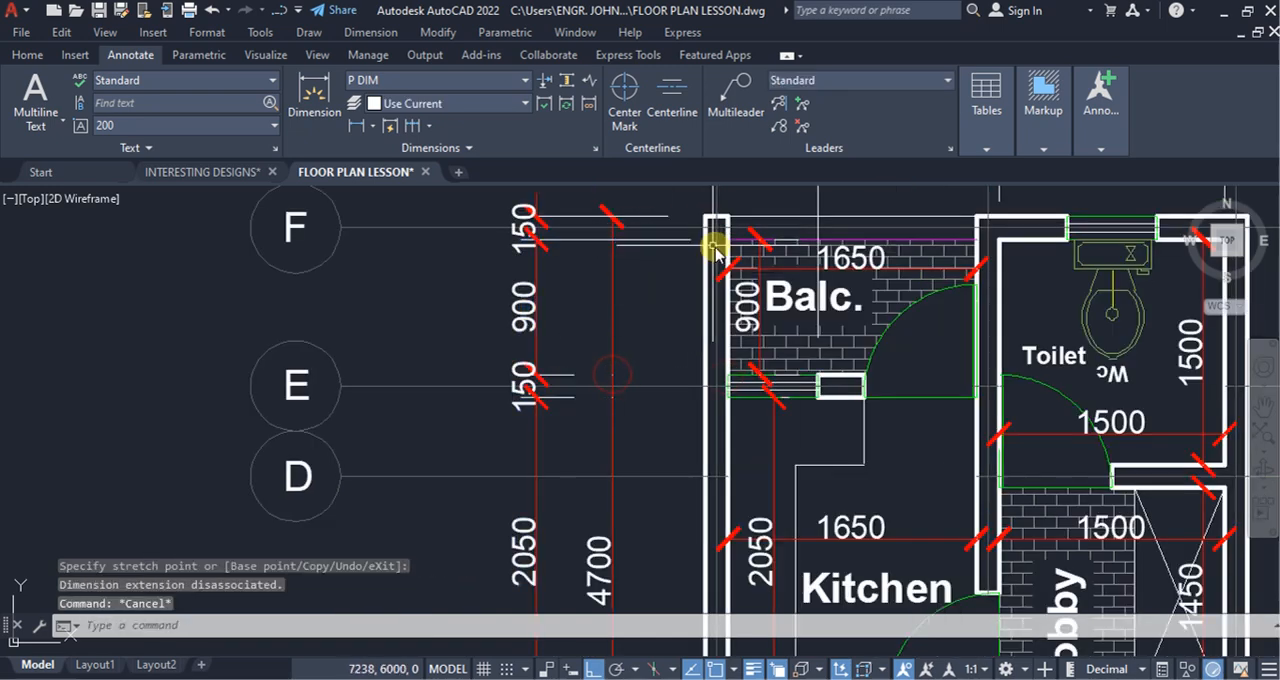
scroll(645, 234, "up", 3)
left_click(634, 251)
left_click(789, 261)
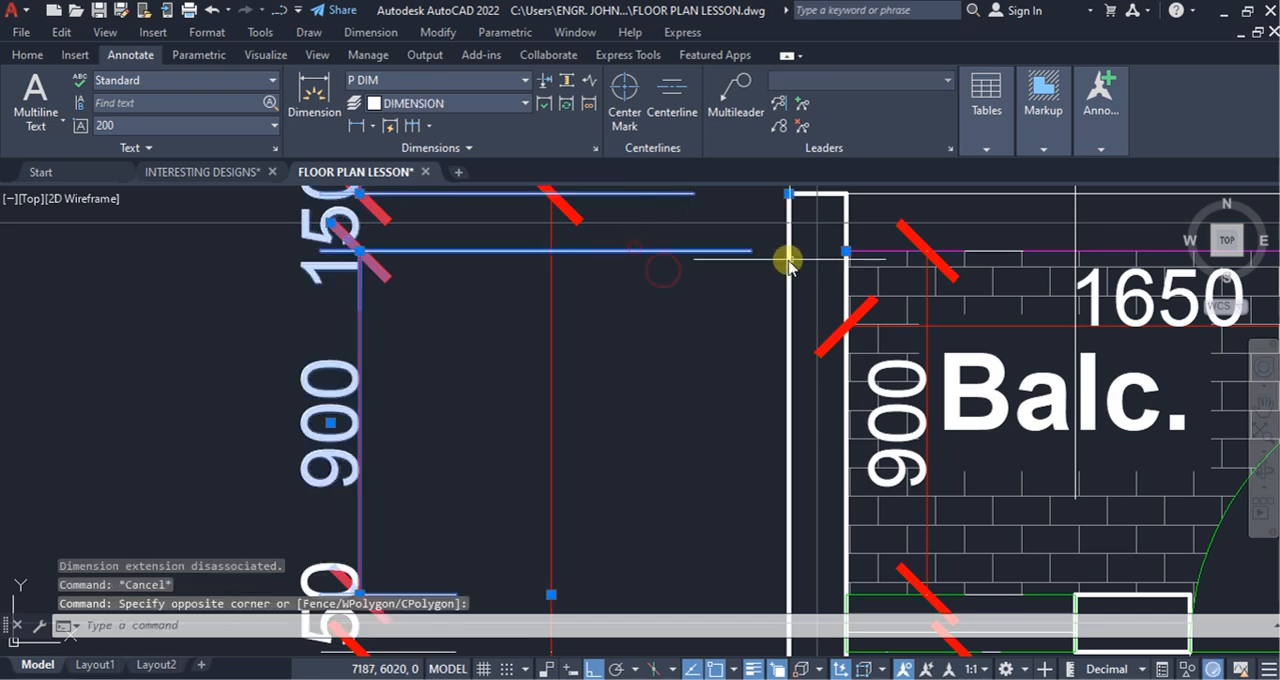
left_click(846, 251)
left_click(543, 252)
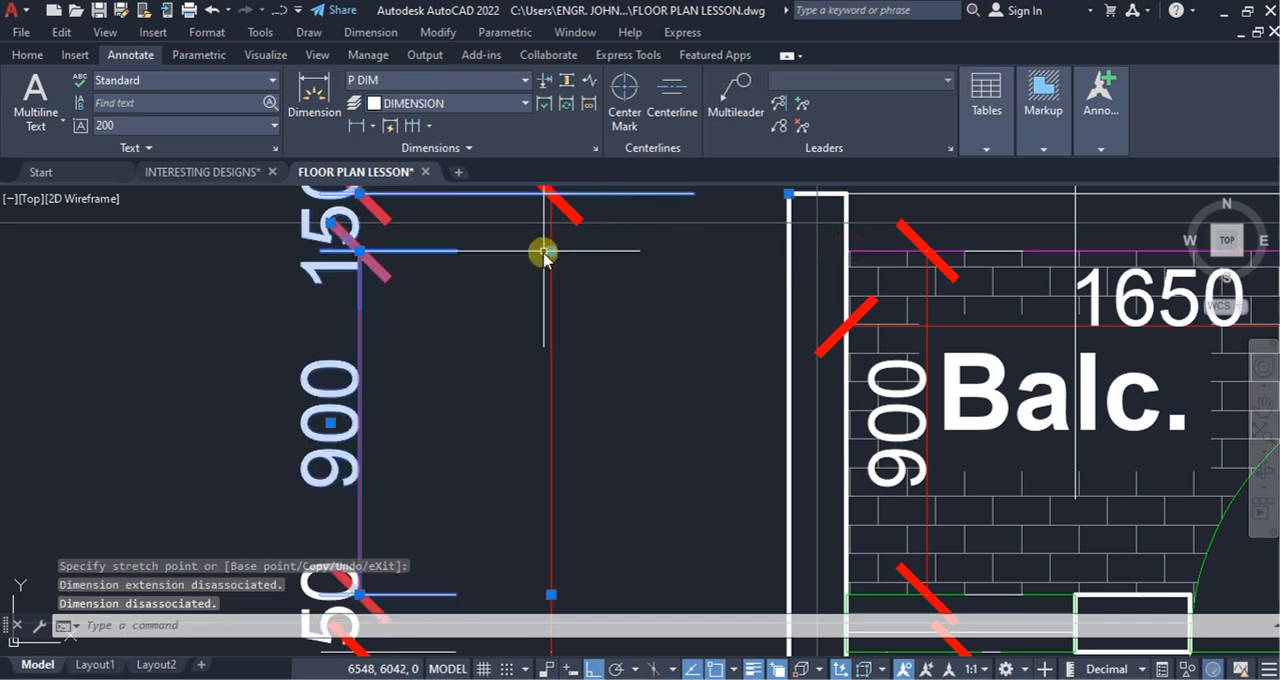
key("Escape")
Step: Add an overall vertical linear dimension between the plan's upper and lower outer corners along grid line 1, placed outside both vertical chains
scroll(626, 260, "down", 5)
scroll(636, 390, "up", 2)
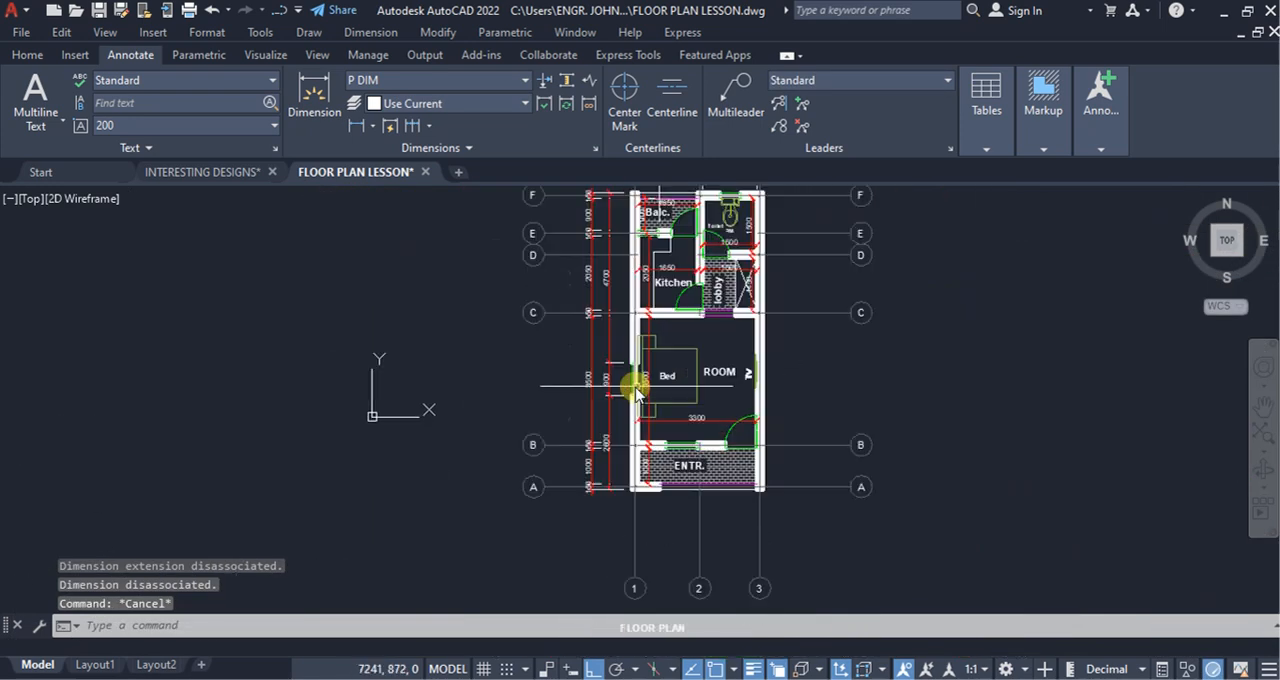
scroll(636, 390, "up", 2)
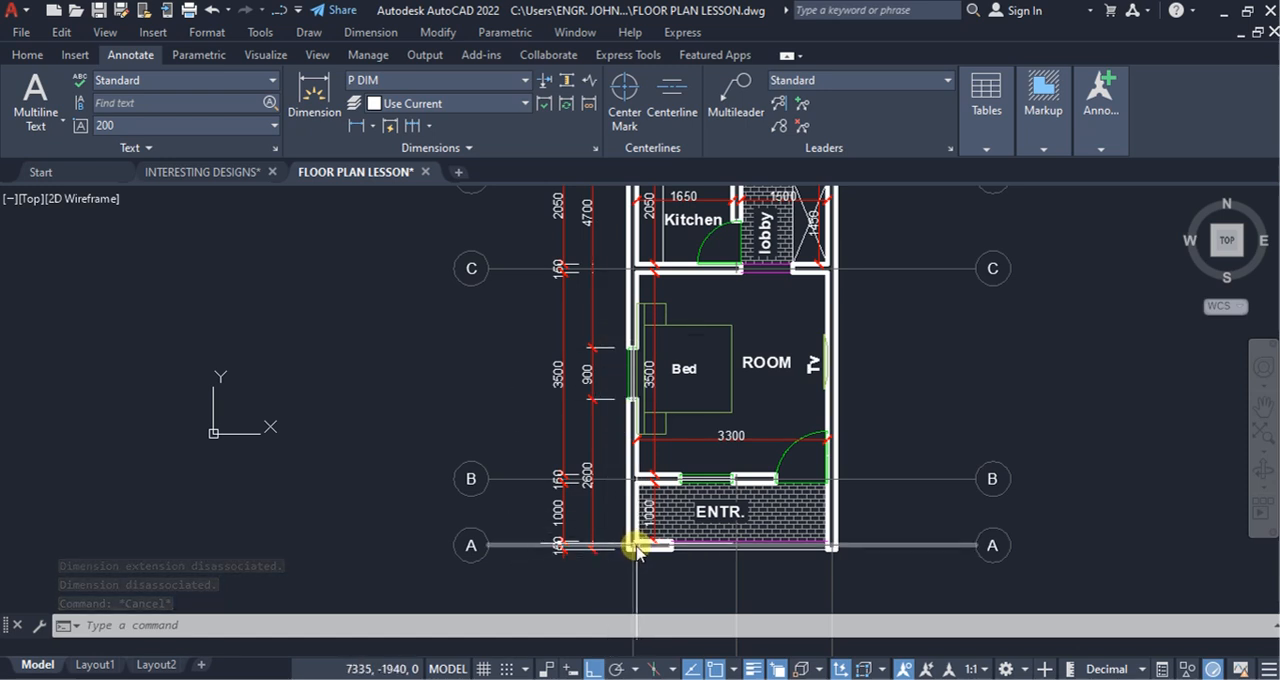
left_click(354, 125)
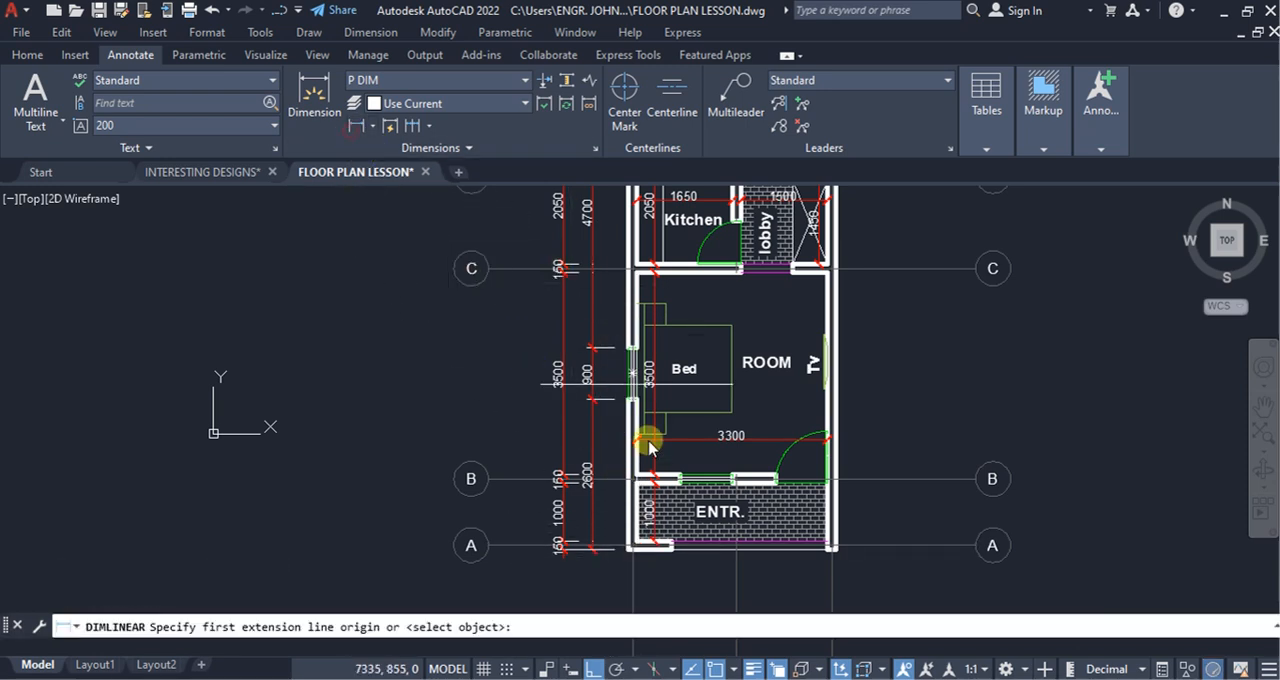
middle_click_drag(605, 314, 622, 465)
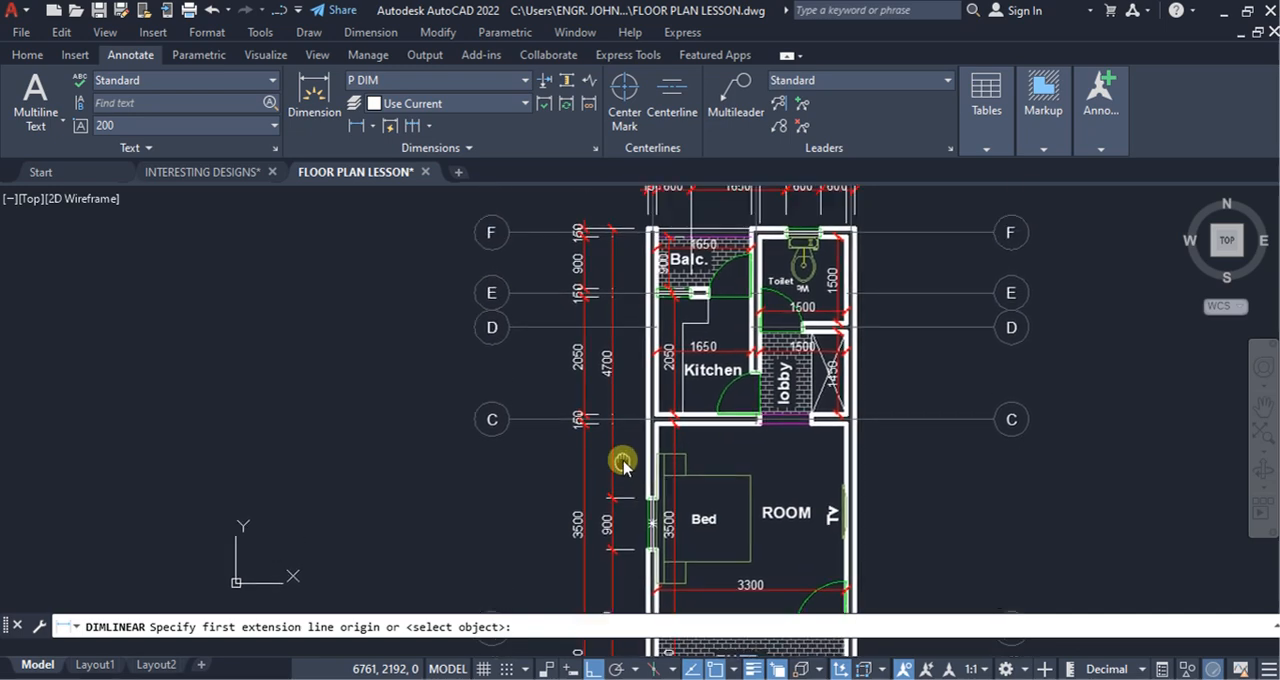
scroll(597, 232, "up", 4)
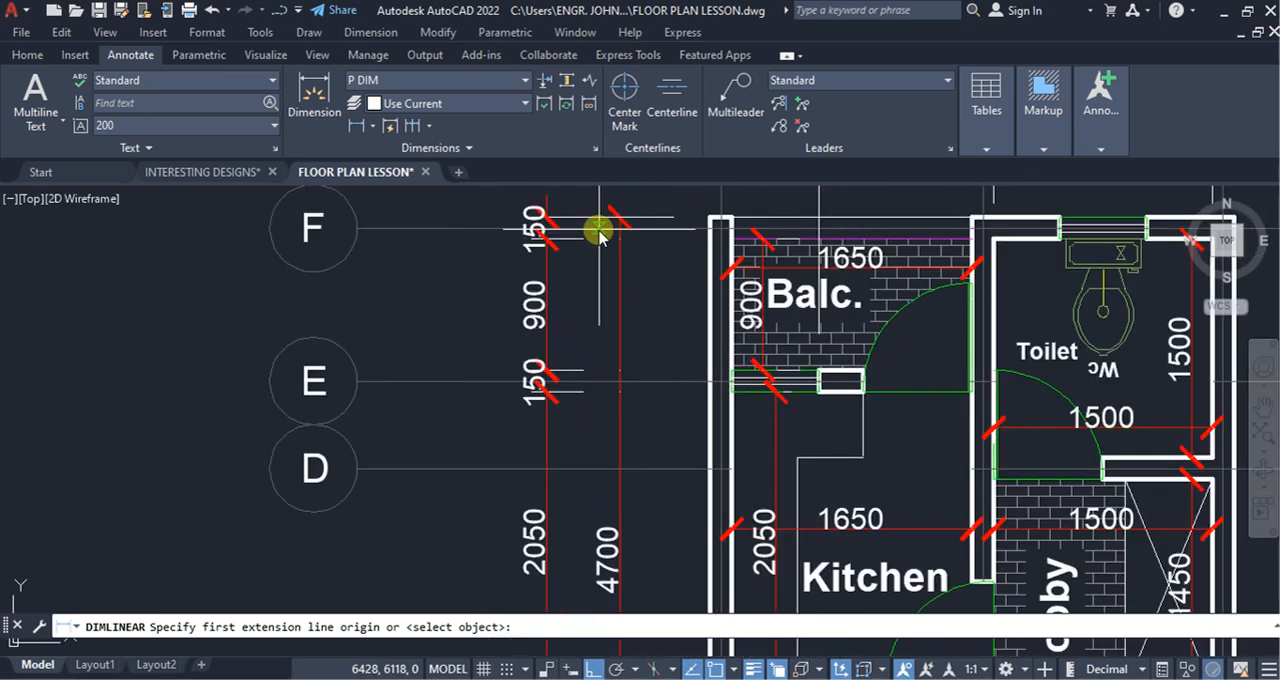
left_click(705, 218)
scroll(680, 222, "down", 5)
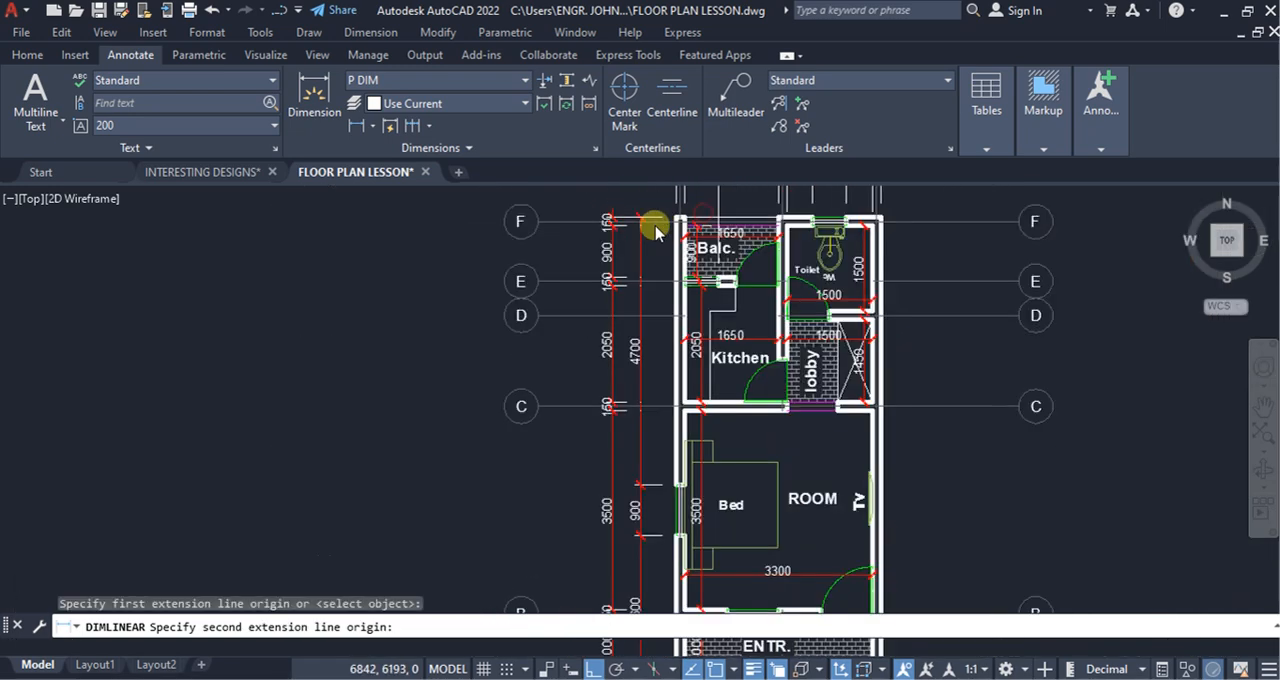
scroll(700, 500, "up", 6)
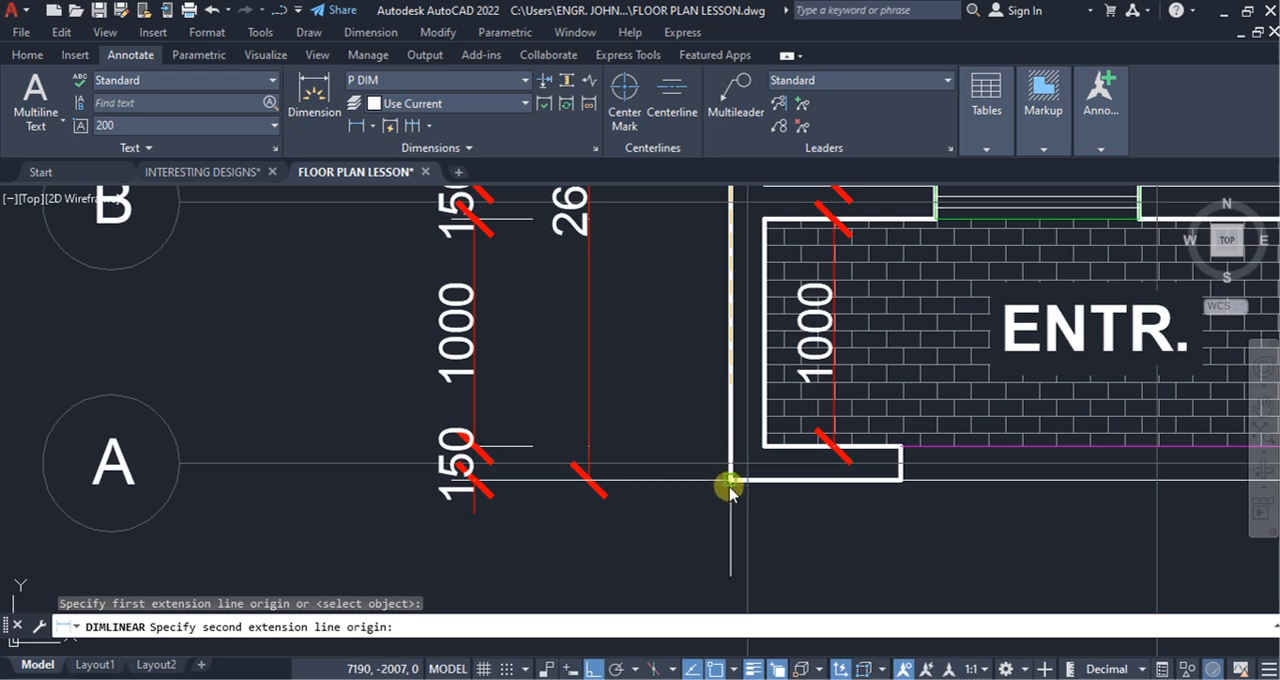
scroll(733, 488, "up", 3)
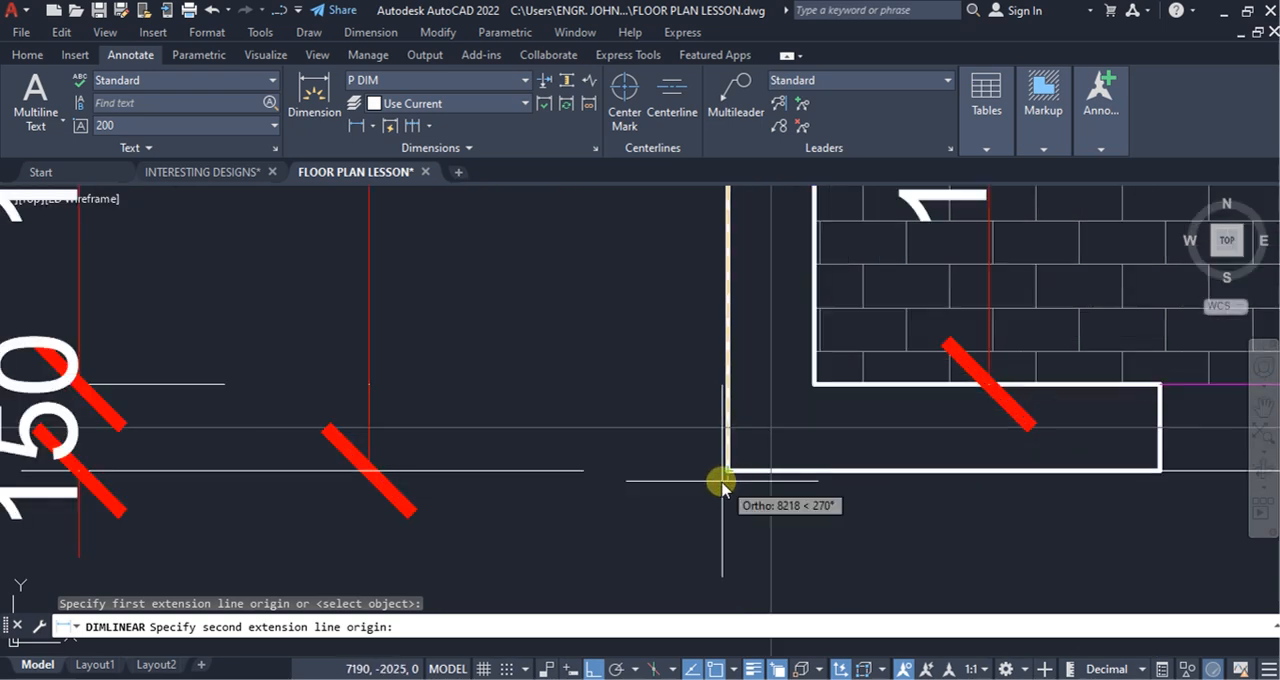
left_click(728, 470)
scroll(857, 450, "down", 4)
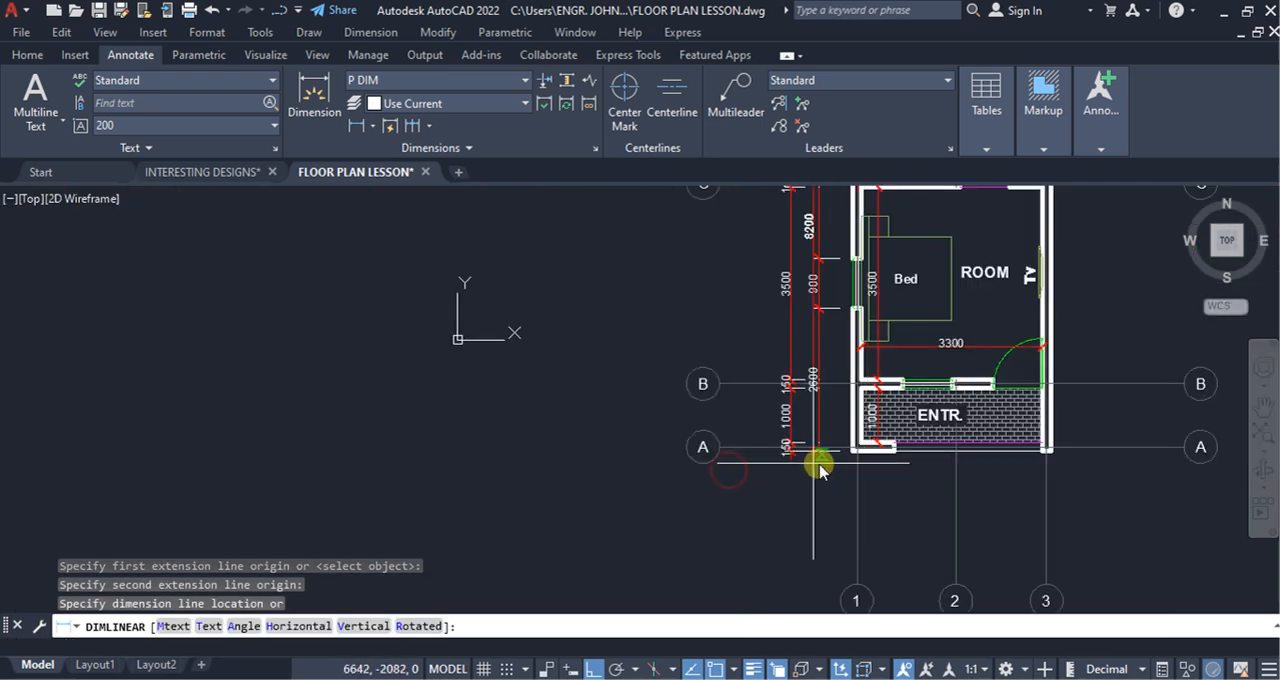
left_click(755, 485)
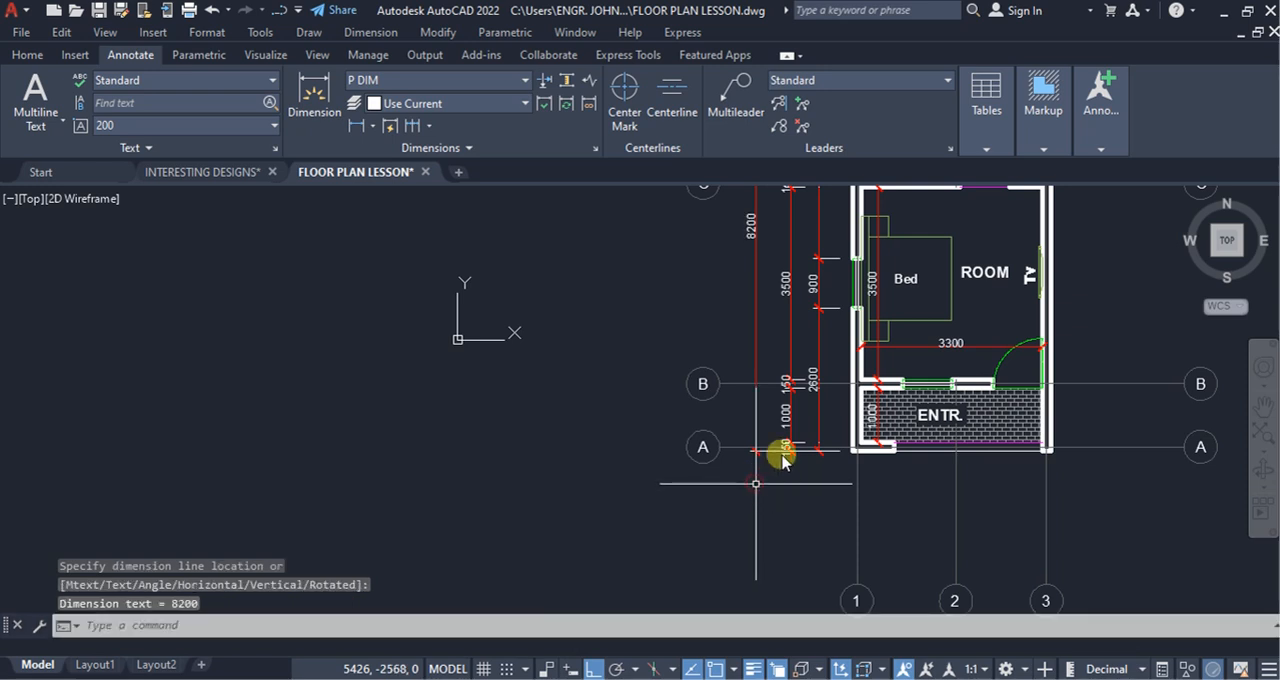
Step: Dimension the spacing between grid lines A and B with a vertical linear dimension between the grid bubbles and the overall dimension
left_click(350, 128)
scroll(853, 388, "up", 4)
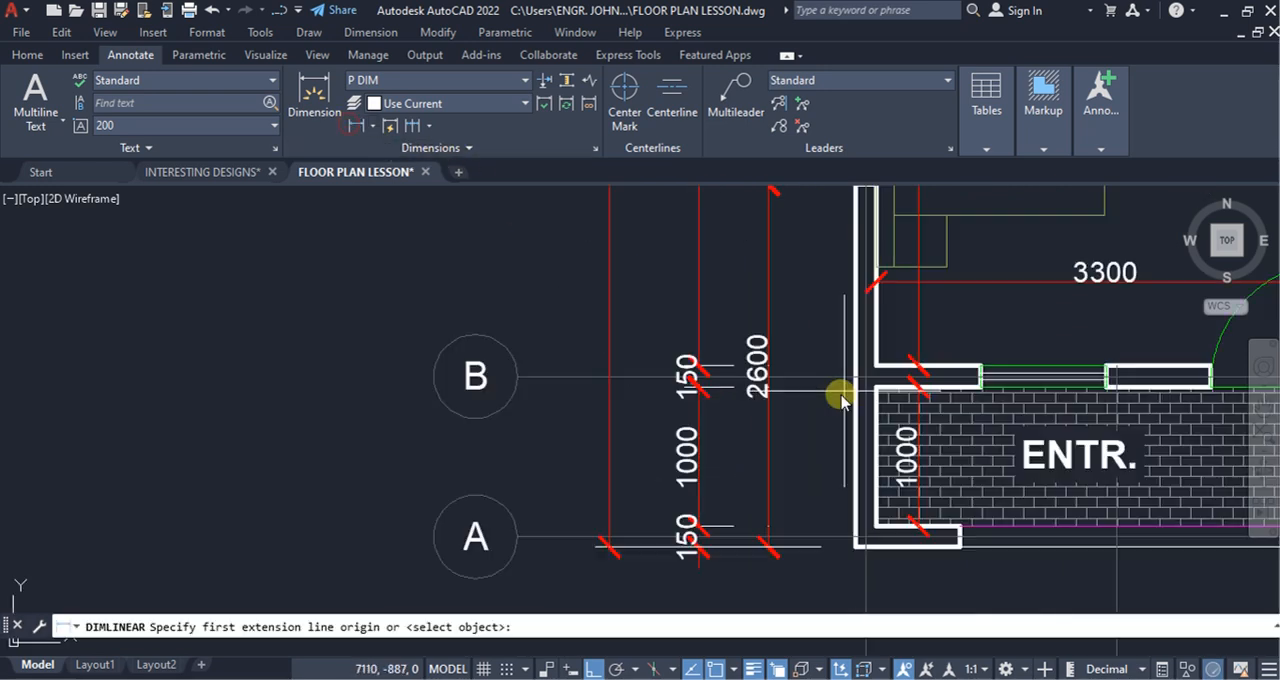
left_click(565, 541)
left_click(557, 378)
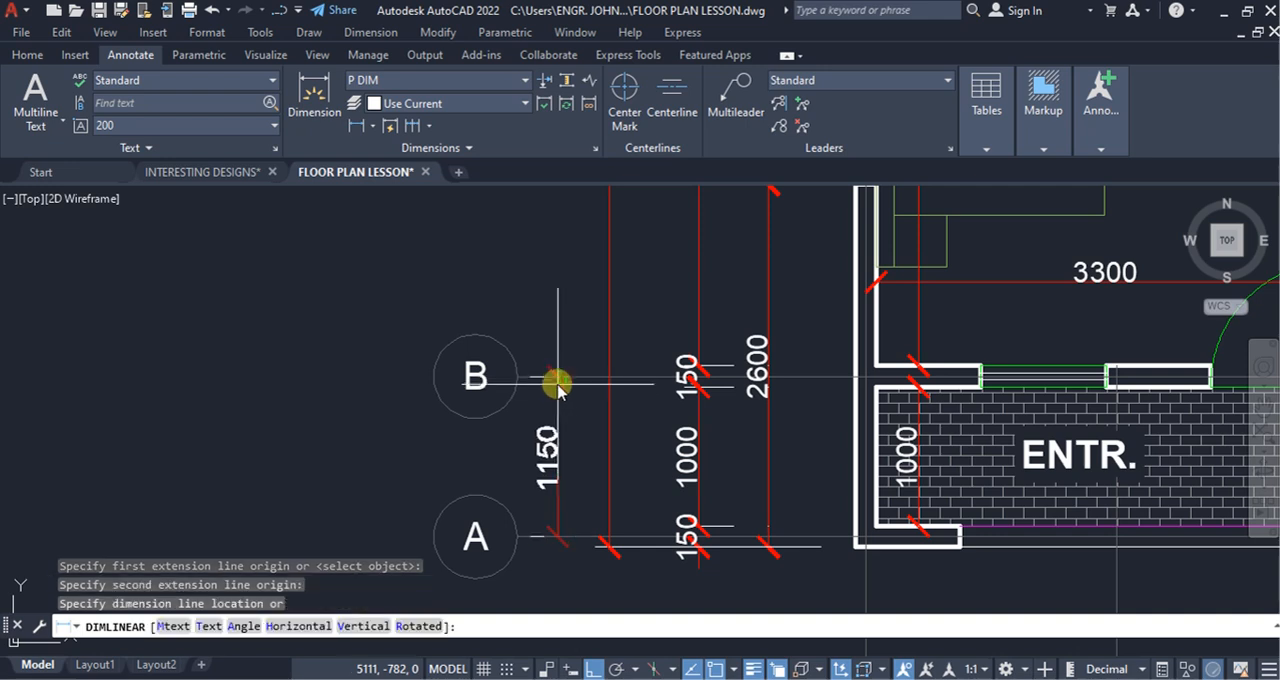
left_click(555, 332)
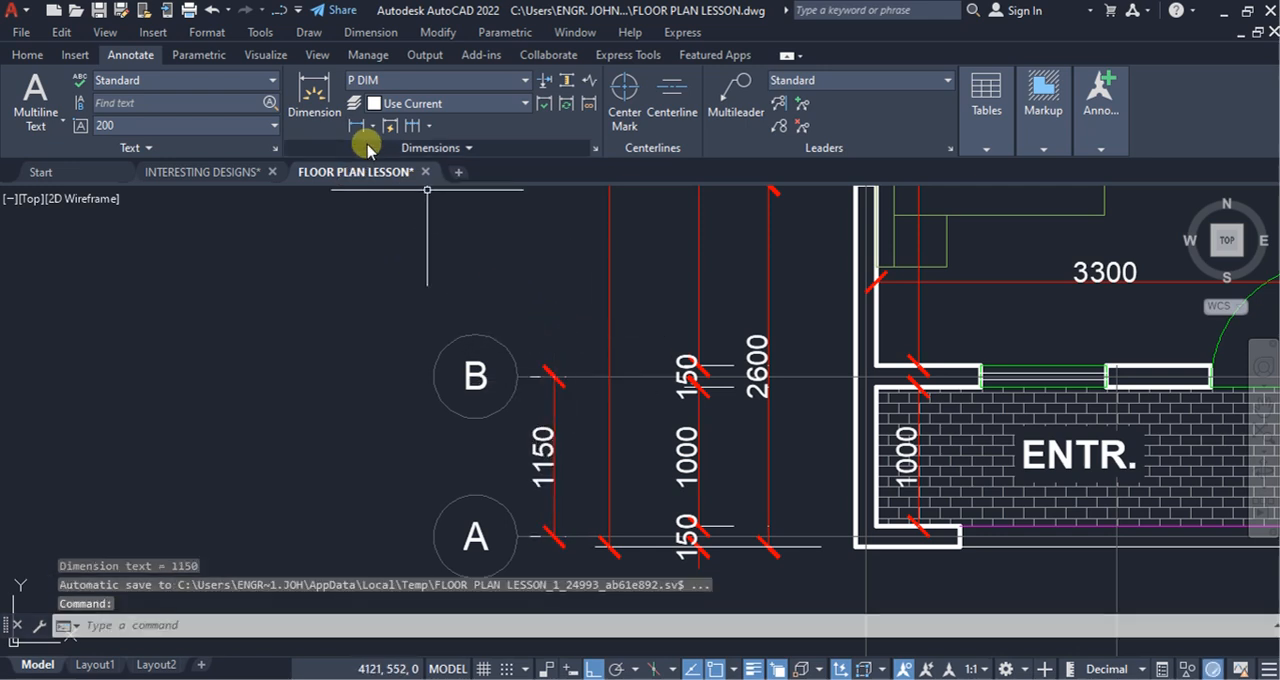
Step: Continue the vertical grid-line dimension from grid line B to grid line C
left_click(411, 125)
scroll(571, 523, "down", 5)
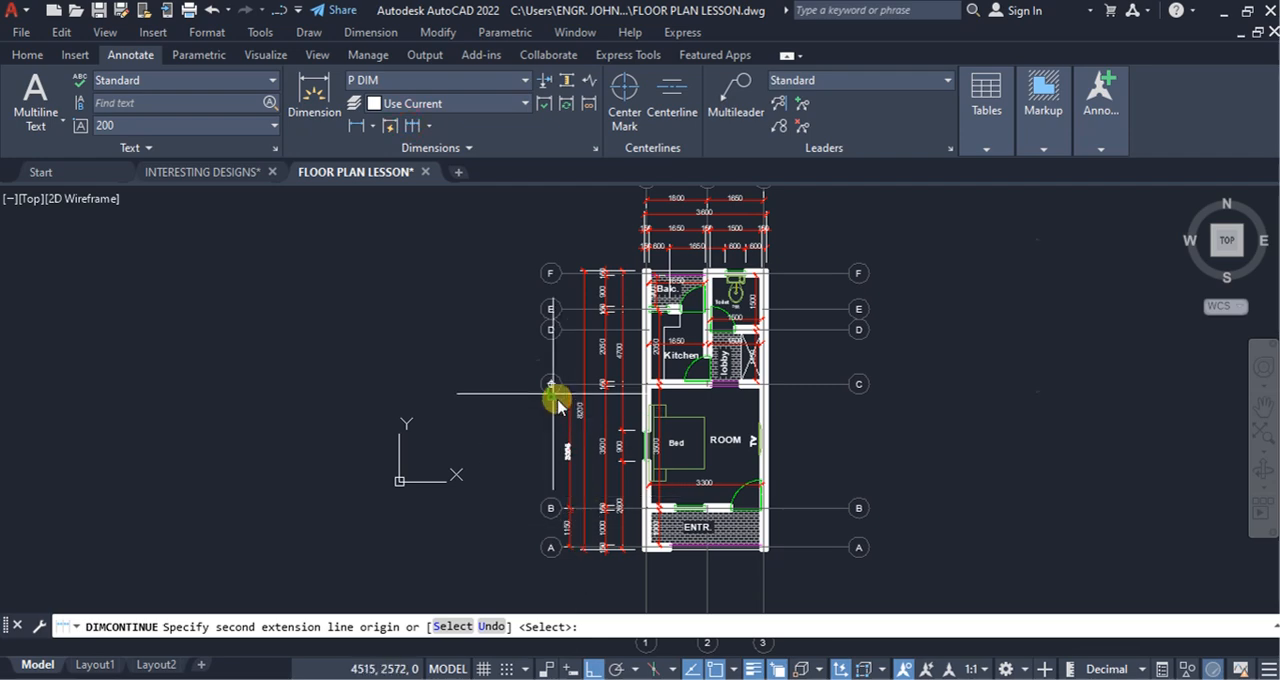
scroll(563, 383, "up", 5)
left_click(584, 355)
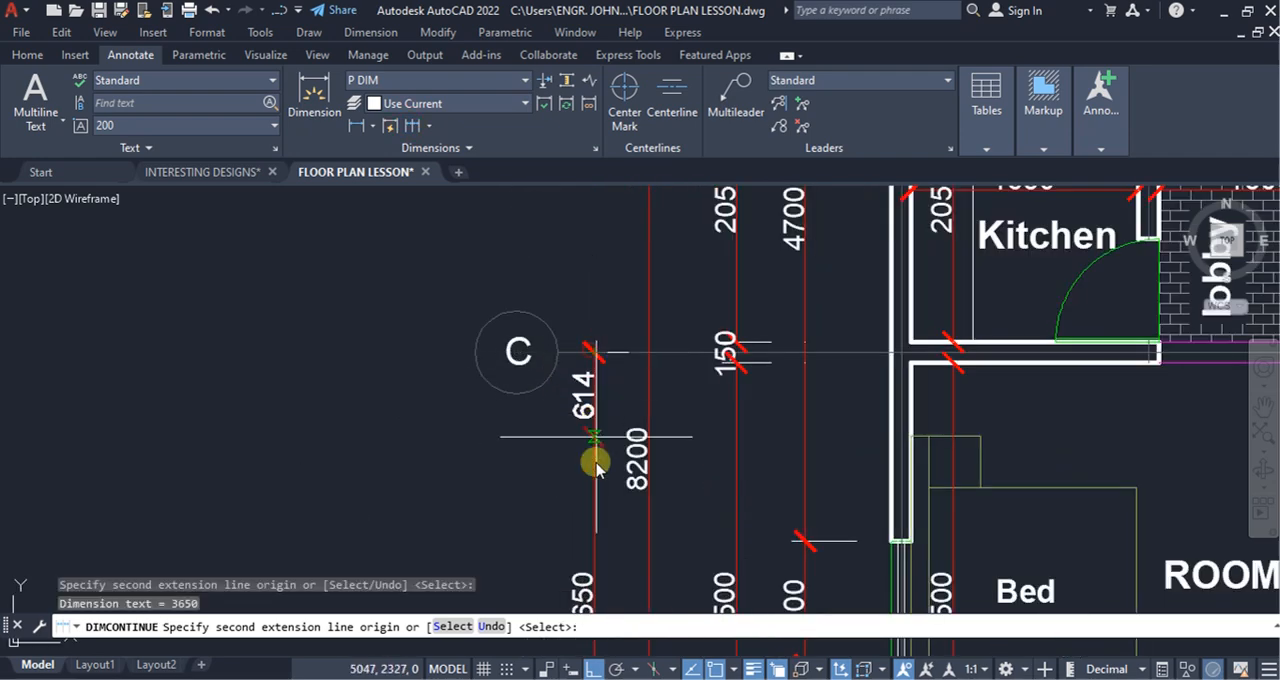
Step: Extend the continued grid-line dimensions from grid line C through D and E to F, and end the chain
scroll(594, 420, "down", 4)
scroll(595, 480, "up", 2)
scroll(591, 480, "down", 5)
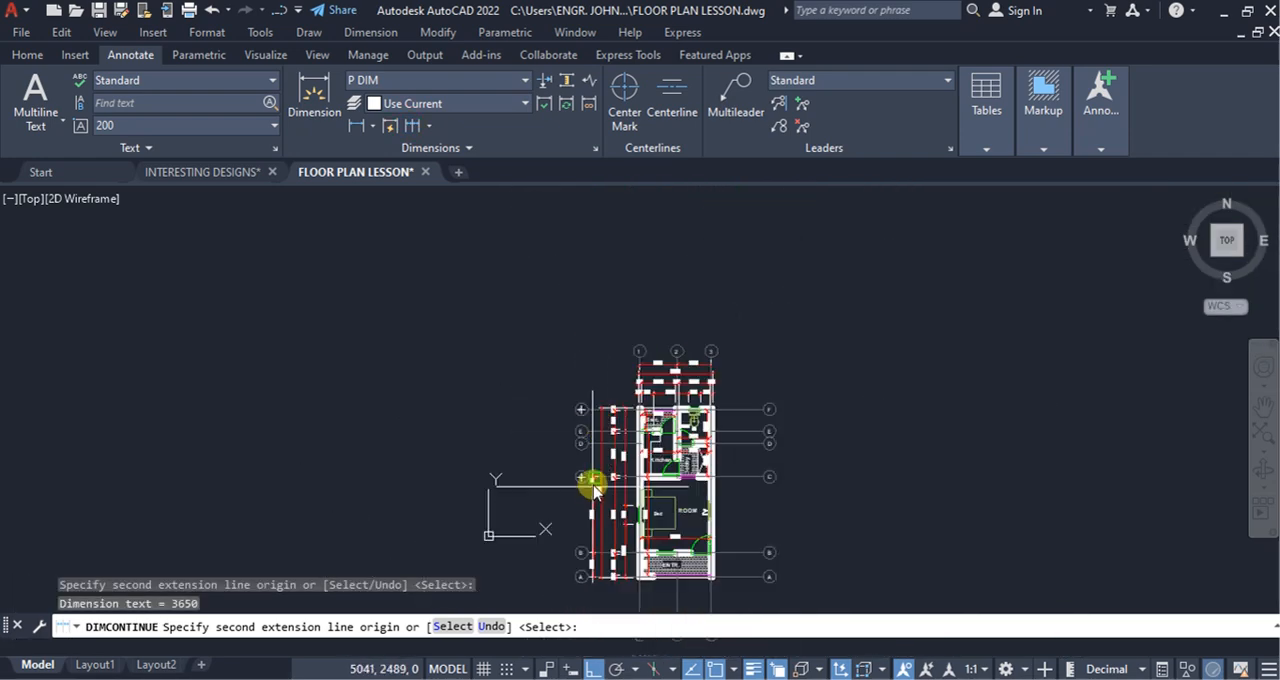
scroll(597, 465, "up", 7)
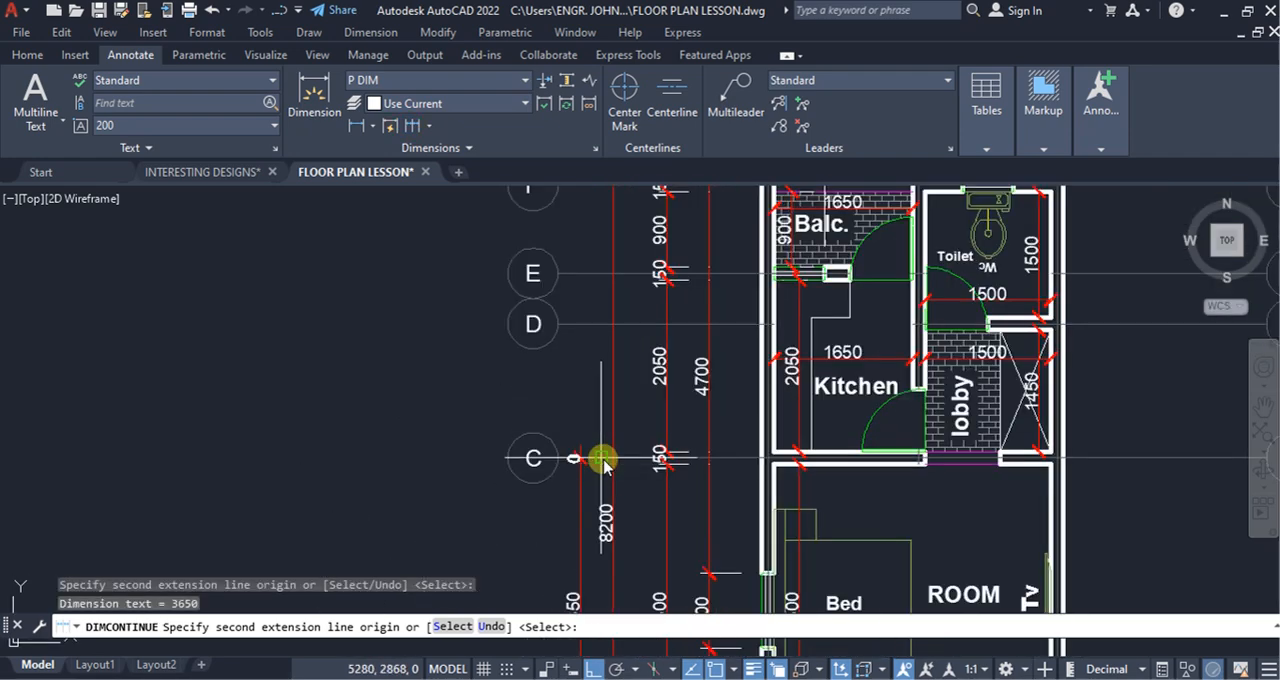
left_click(580, 323)
left_click(581, 276)
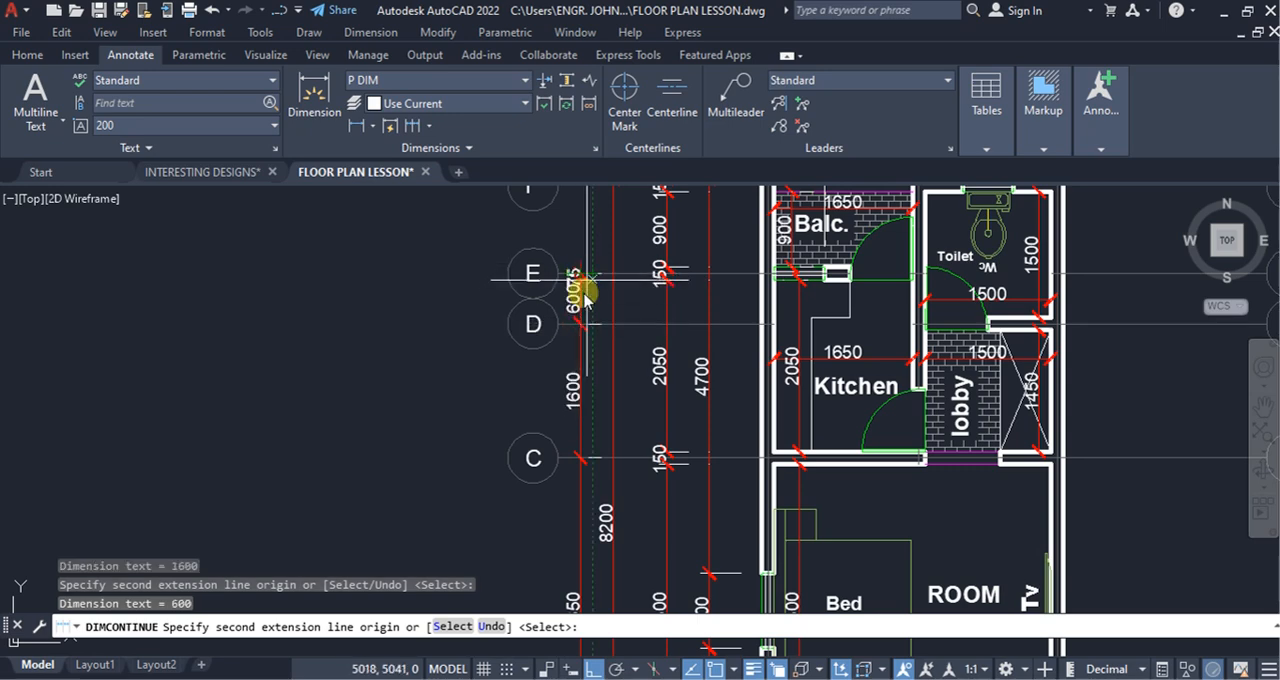
scroll(588, 320, "down", 4)
scroll(594, 340, "up", 6)
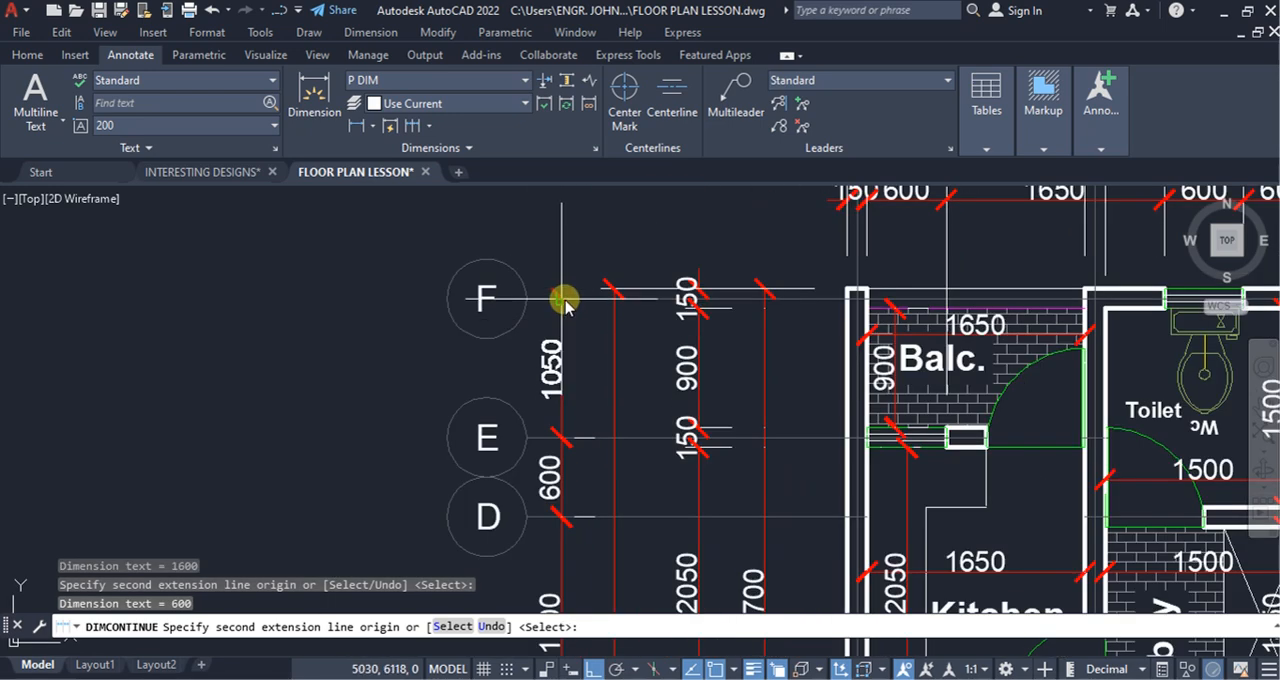
left_click(566, 302)
key("Escape")
scroll(563, 294, "down", 5)
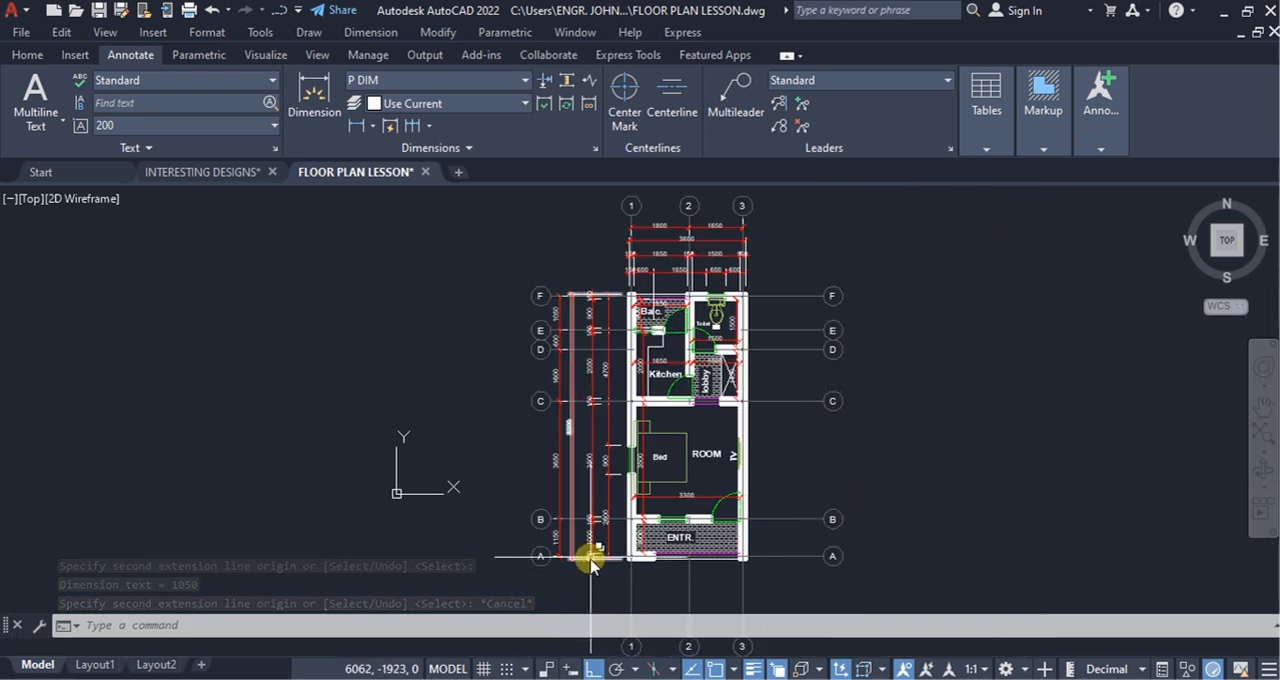
scroll(591, 563, "up", 4)
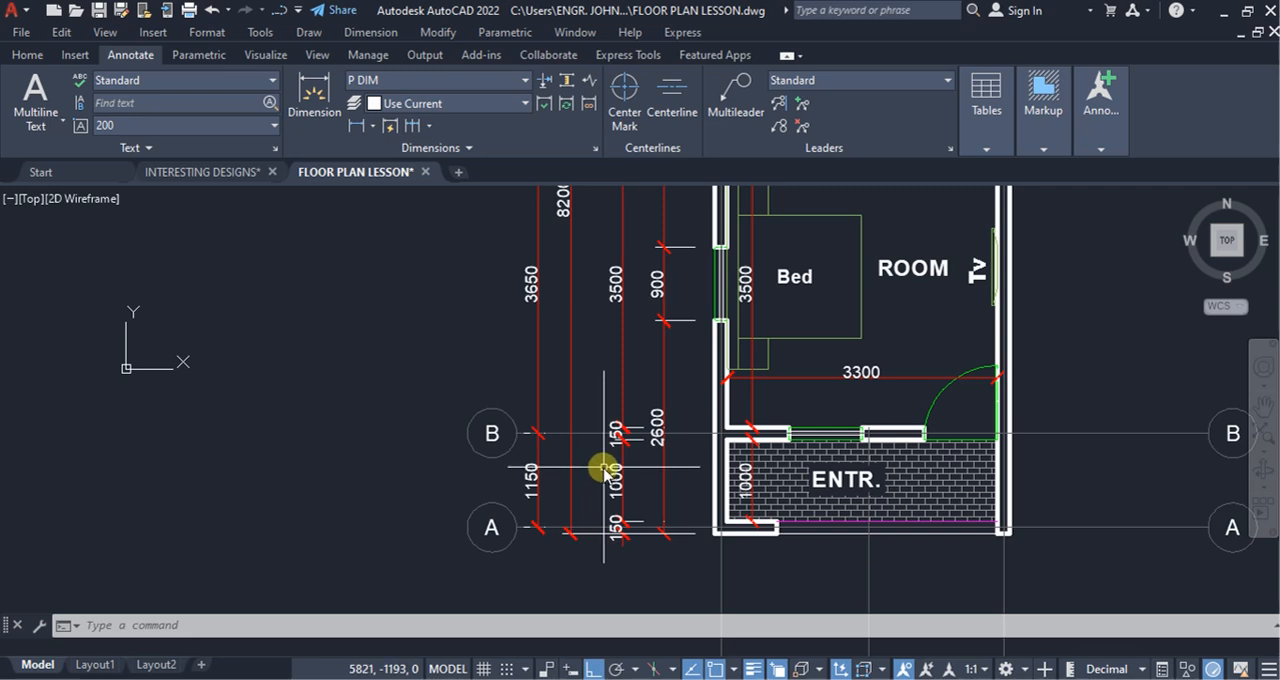
scroll(665, 458, "down", 2)
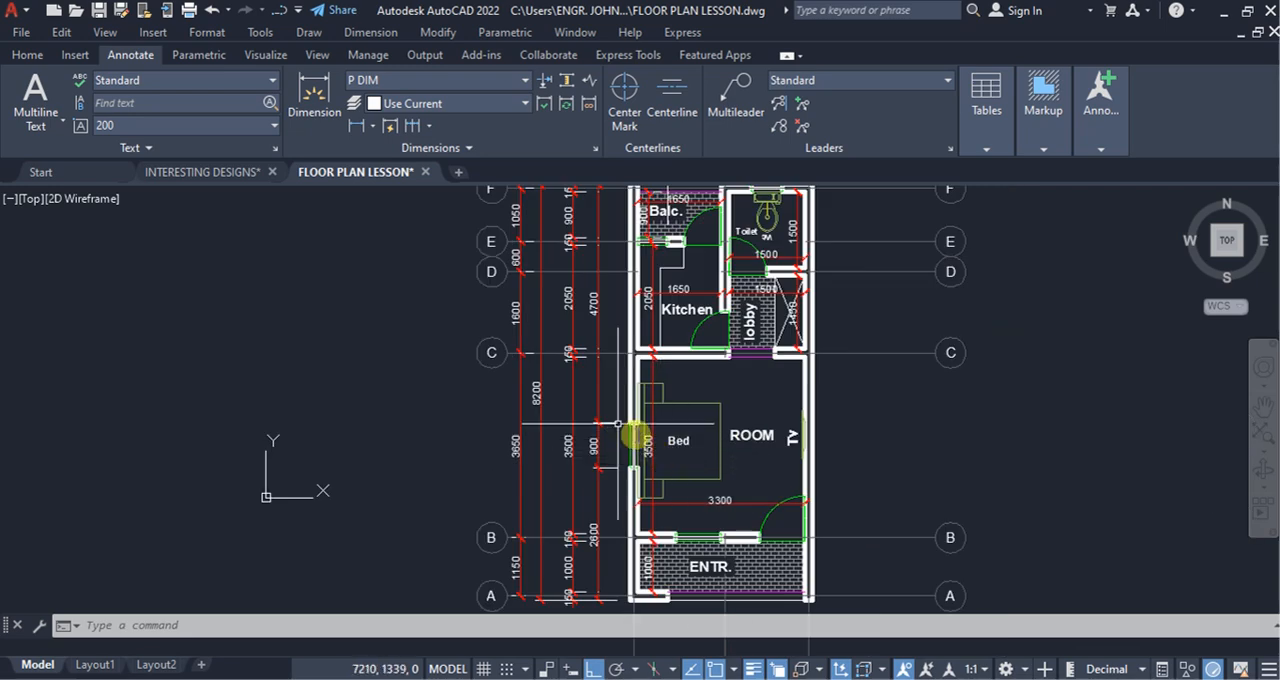
scroll(632, 433, "down", 3)
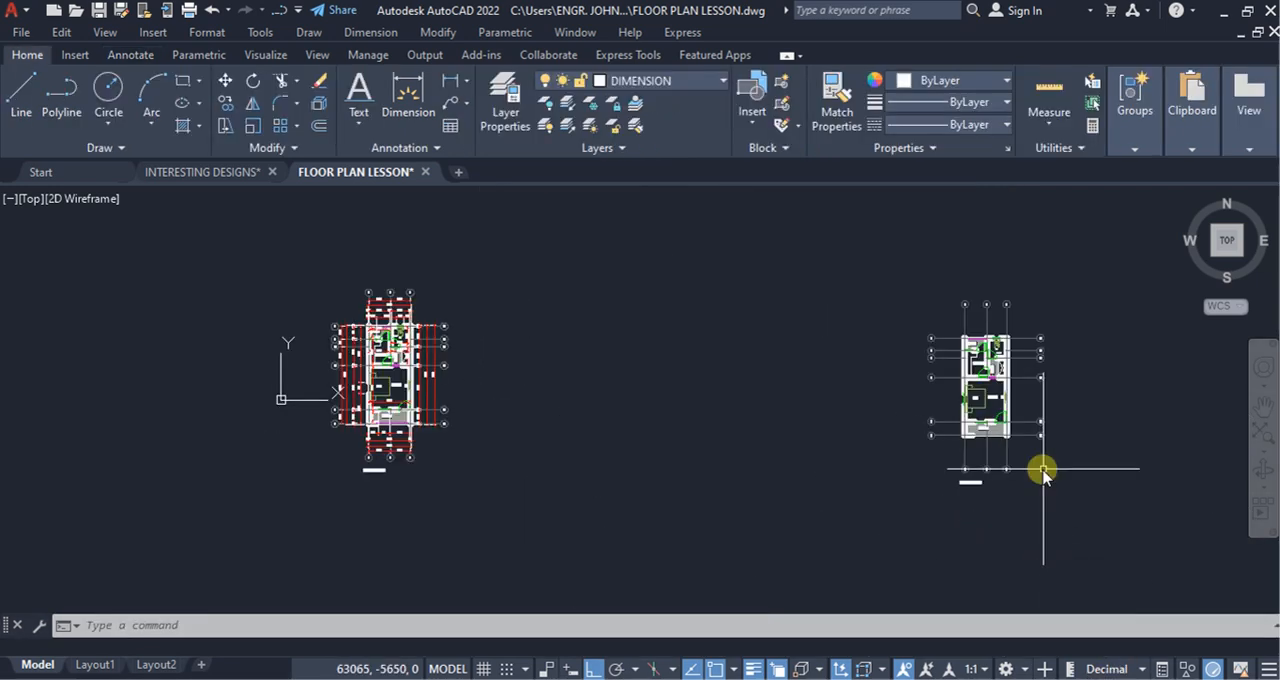